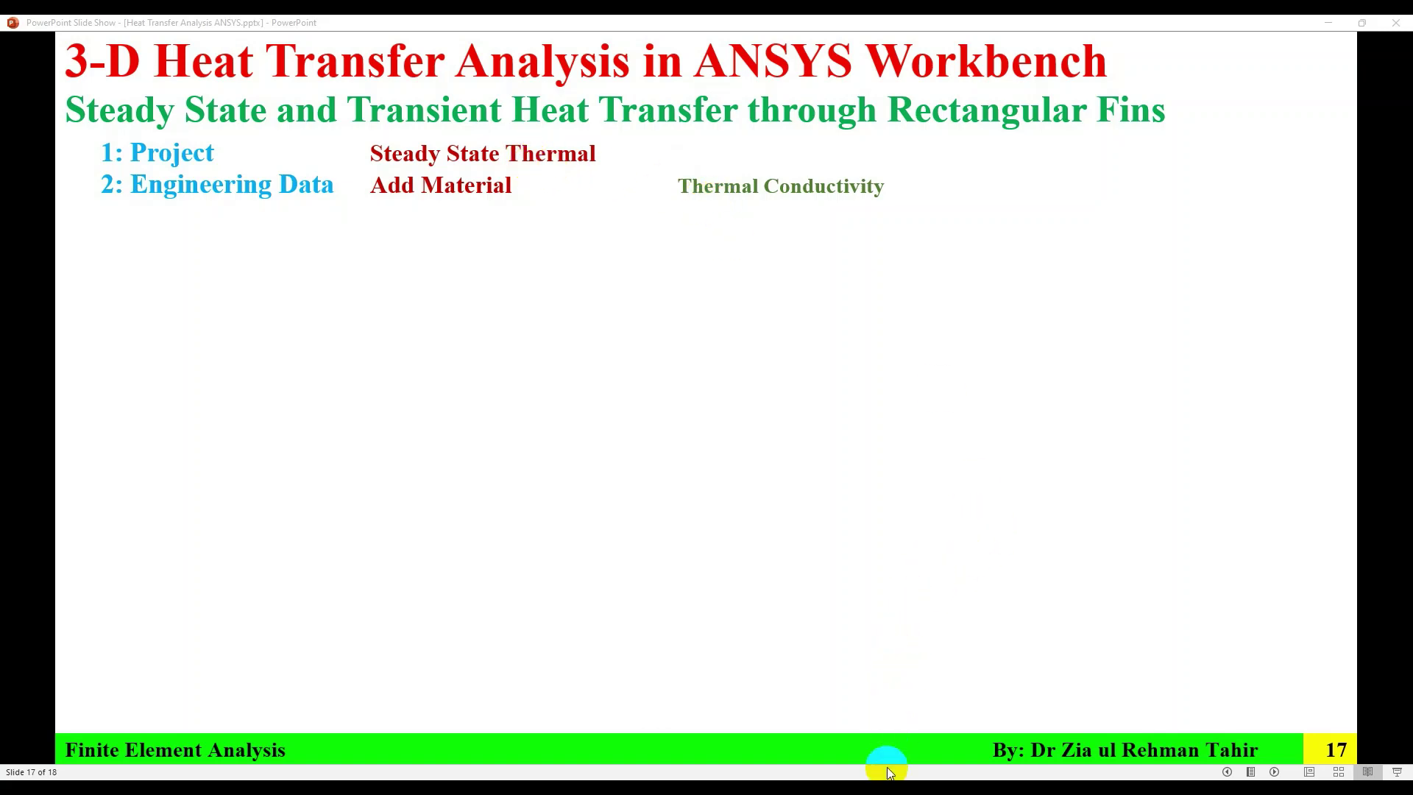
Switch to Workbench, open the Steady-State Thermal system's Engineering Data and add a new material named Copper.
left_click(904, 790)
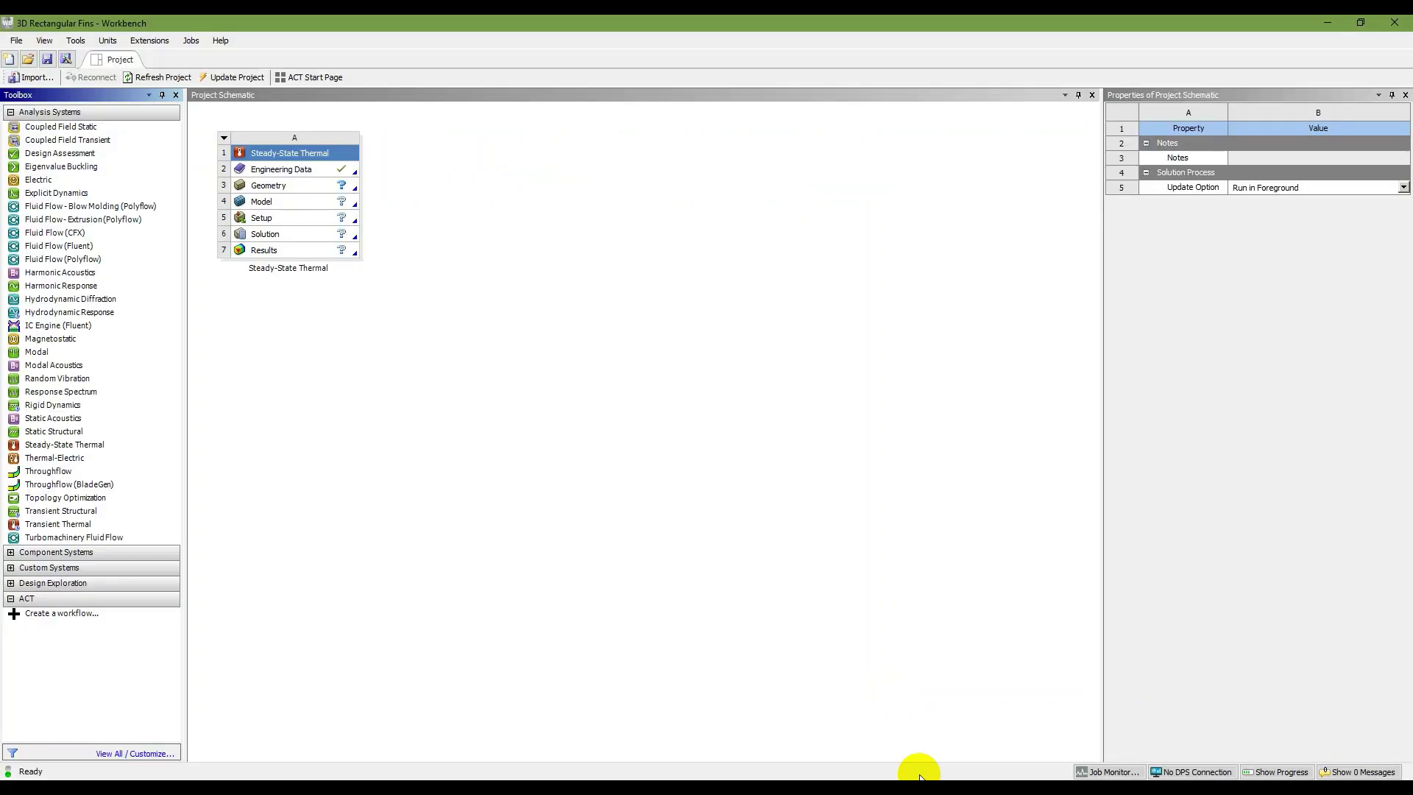
left_click(293, 171)
double_click(293, 170)
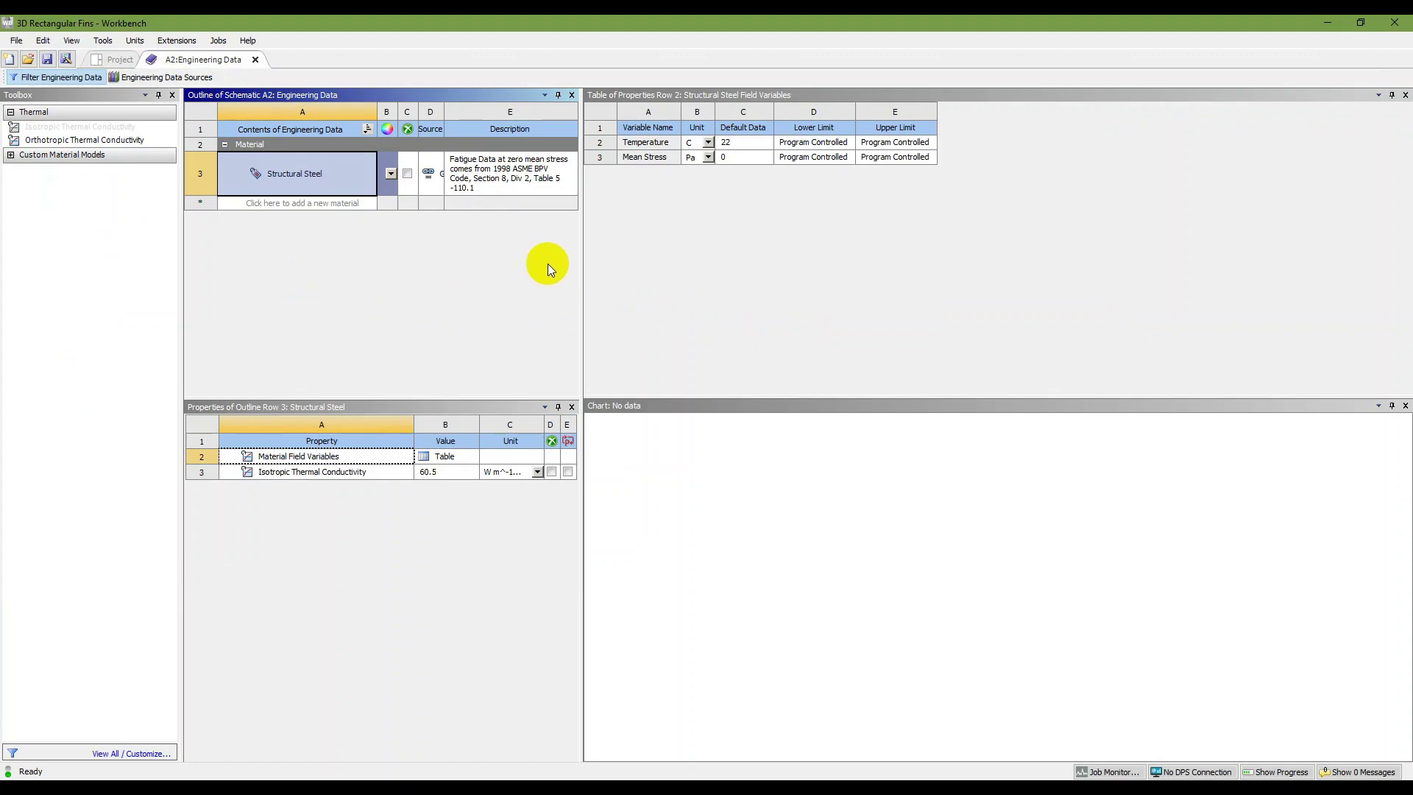
left_click_drag(580, 256, 859, 255)
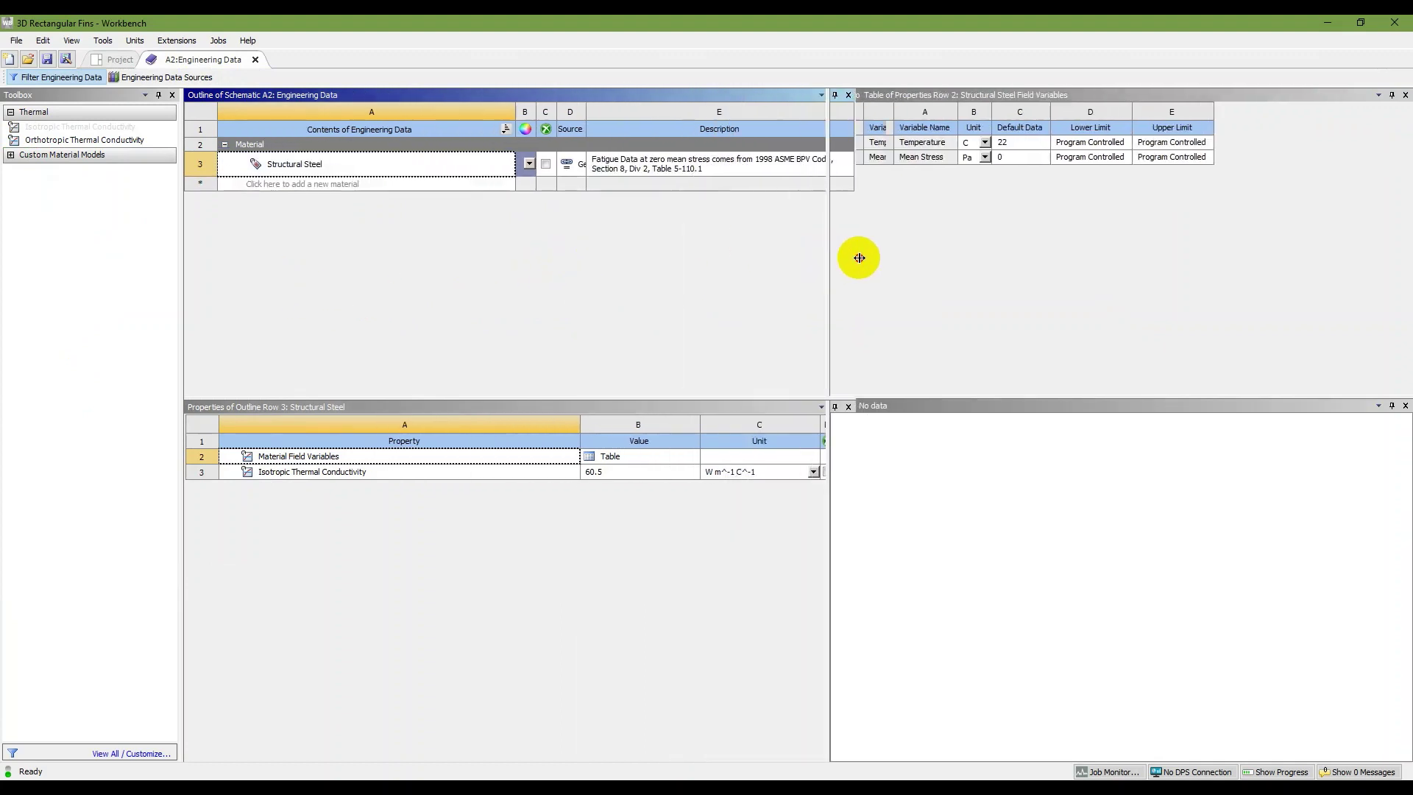
left_click(292, 184)
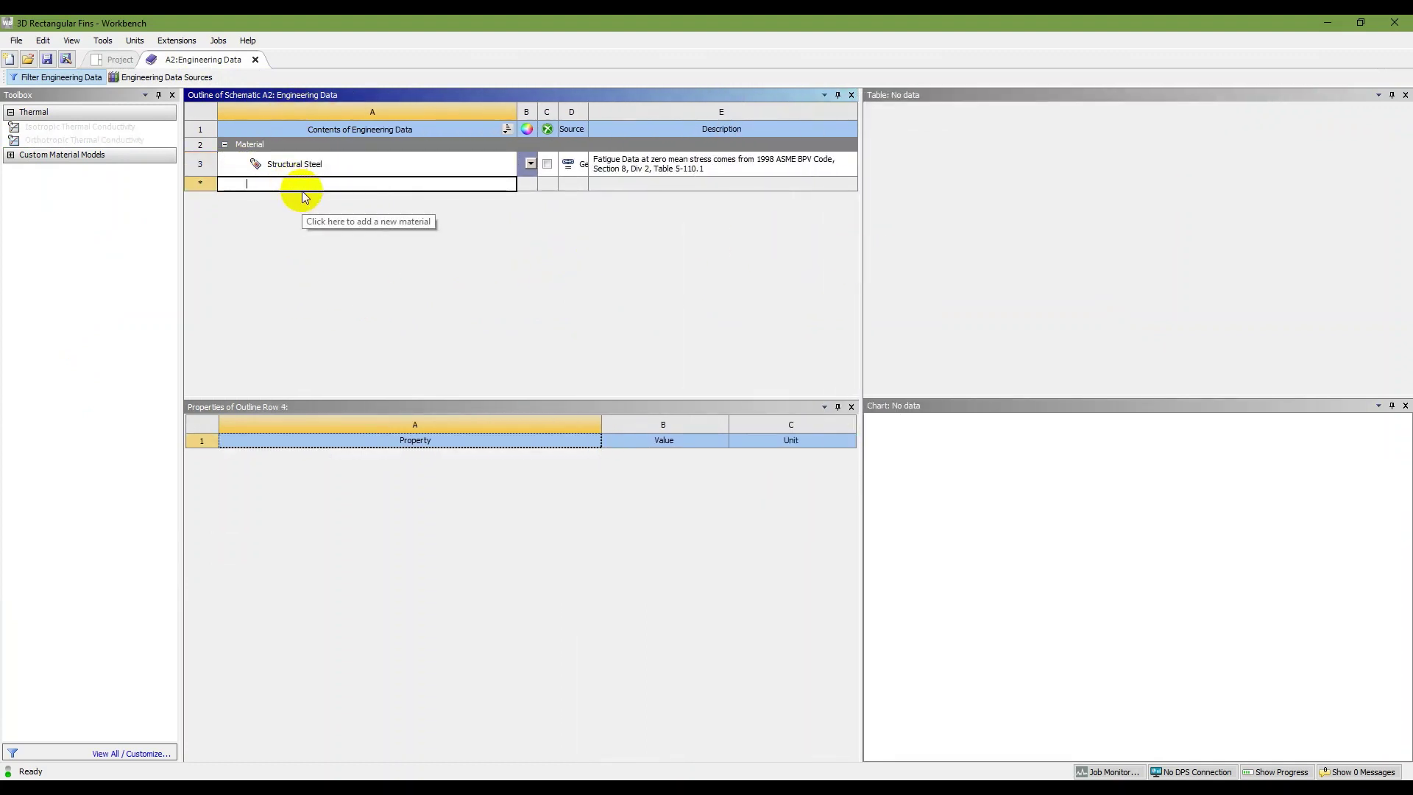
type("Copper")
key("Return")
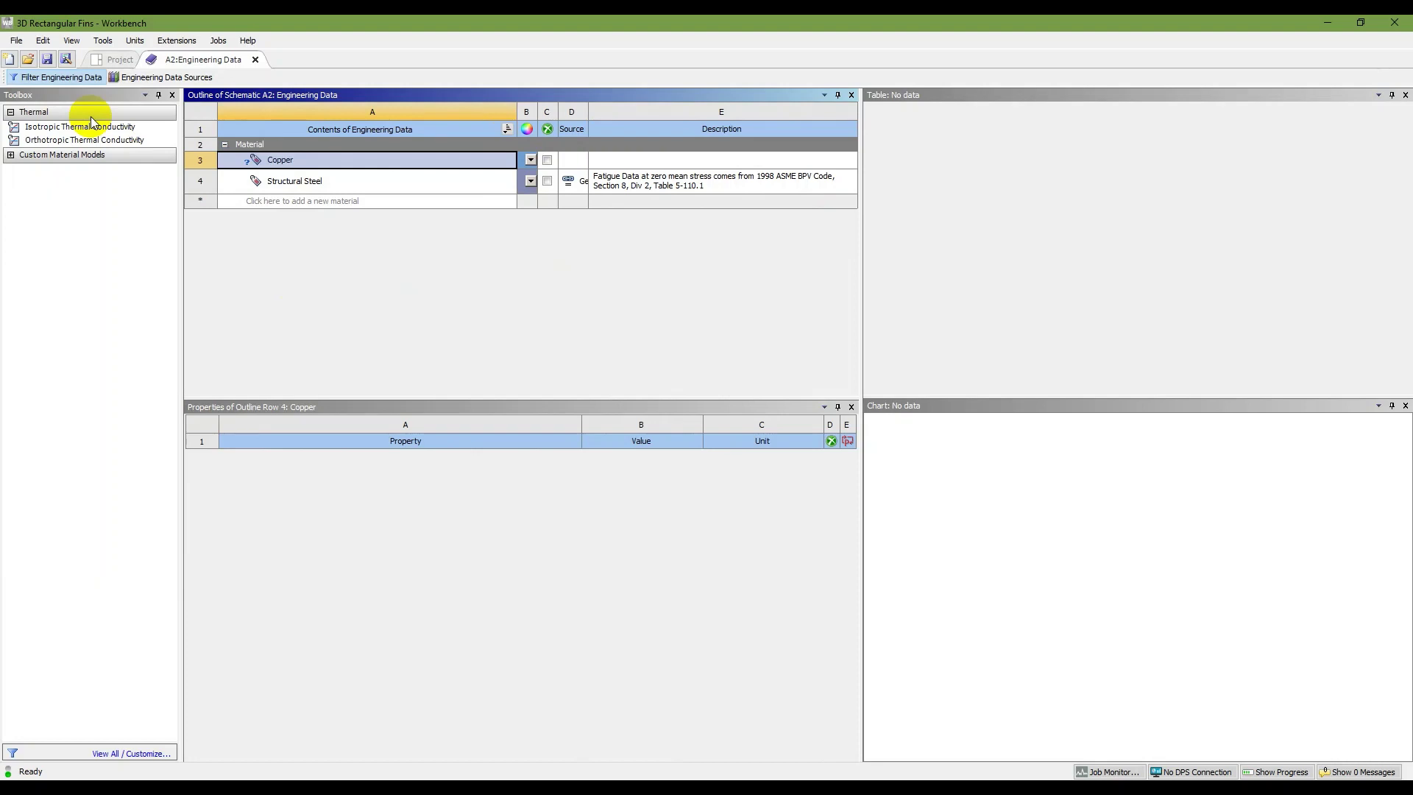
Give Copper an isotropic thermal conductivity of 400 W m^-1 C^-1, save the project and return to the project schematic.
left_click_drag(74, 126, 281, 162)
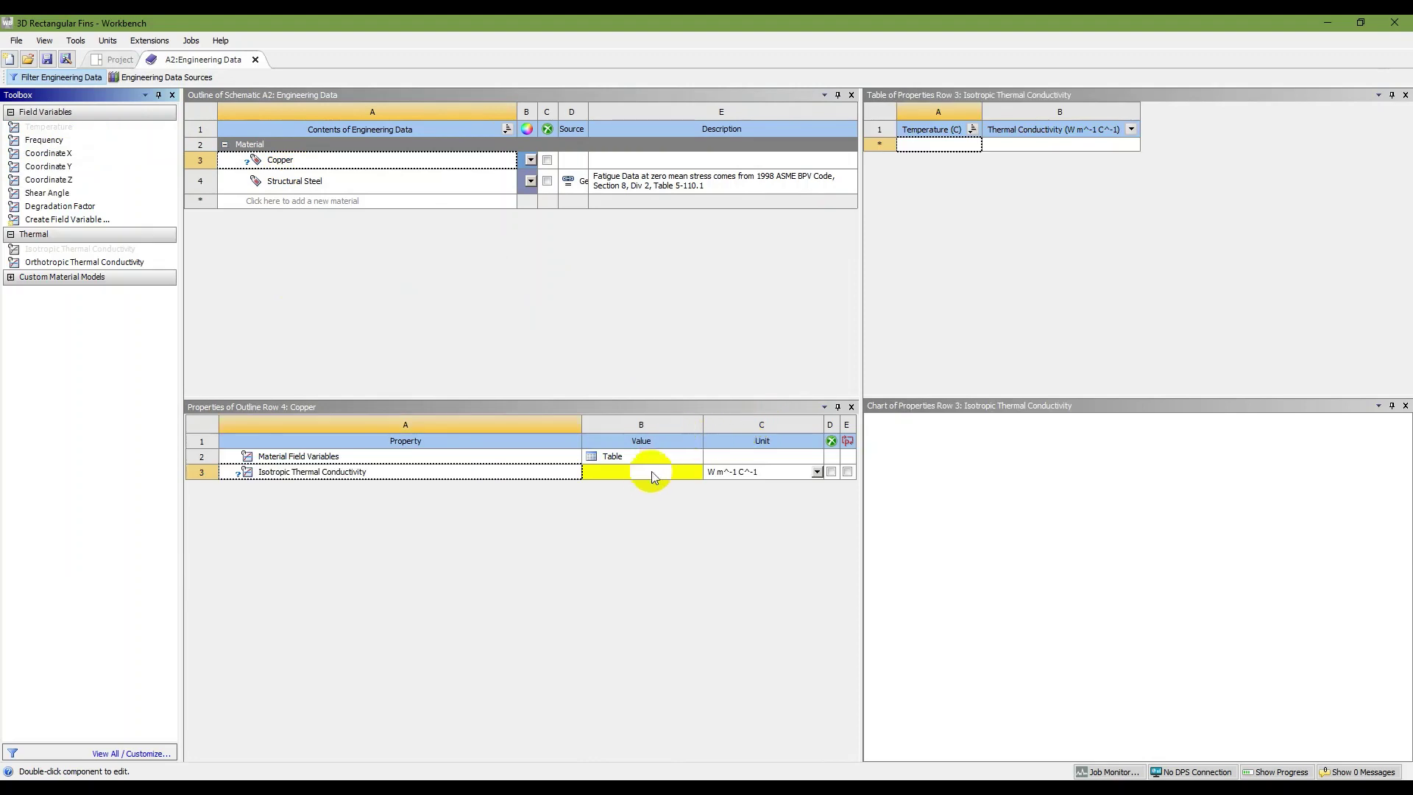
left_click(644, 470)
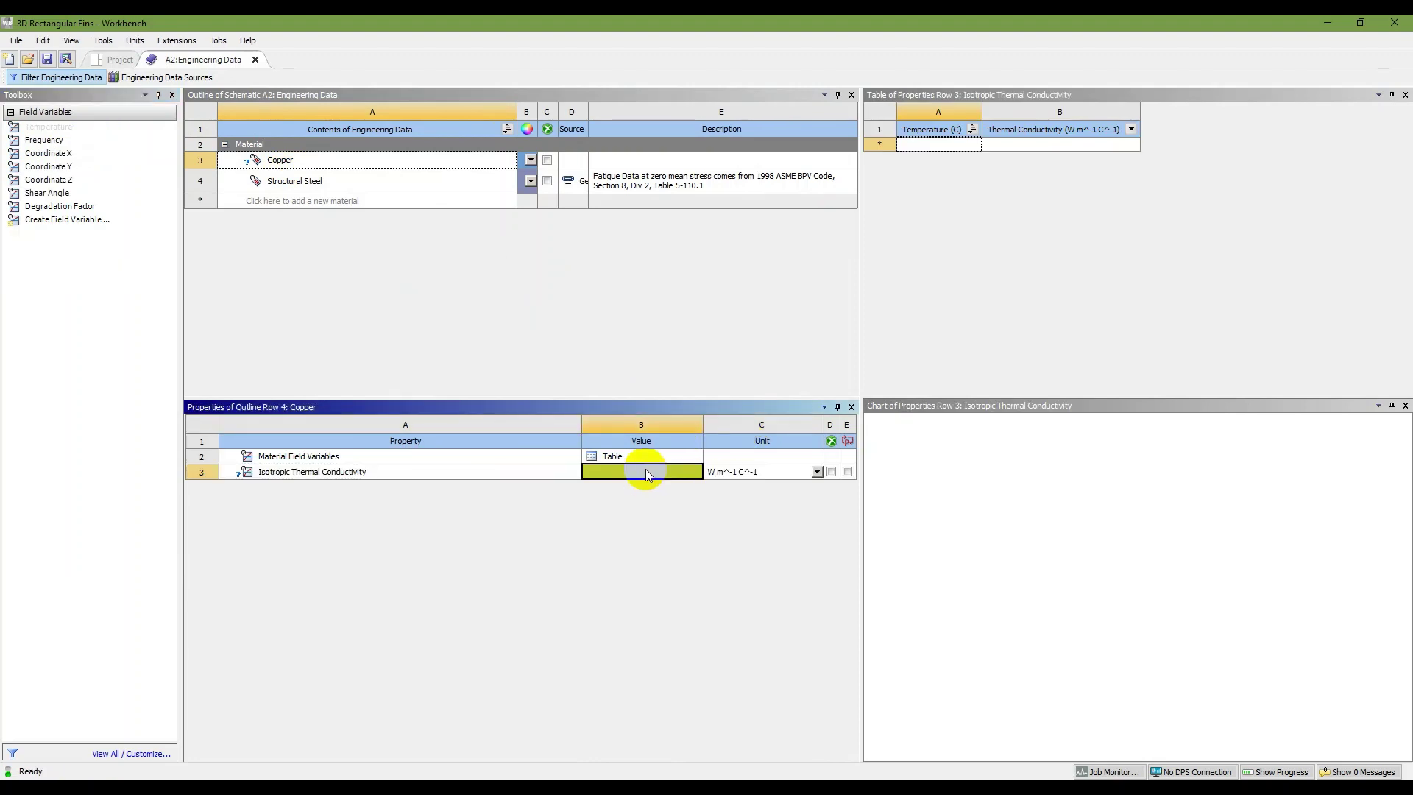
type("400")
key("Return")
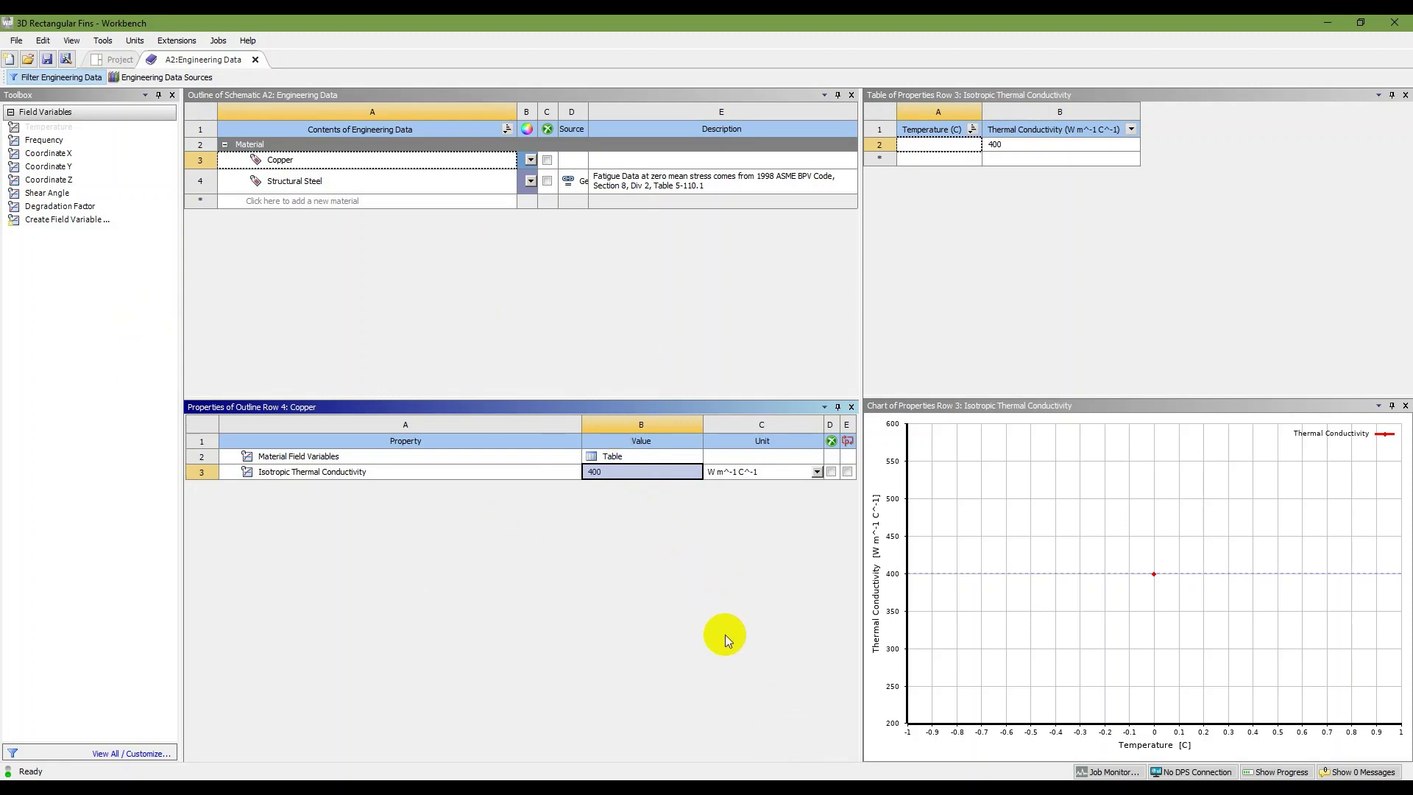
left_click(46, 59)
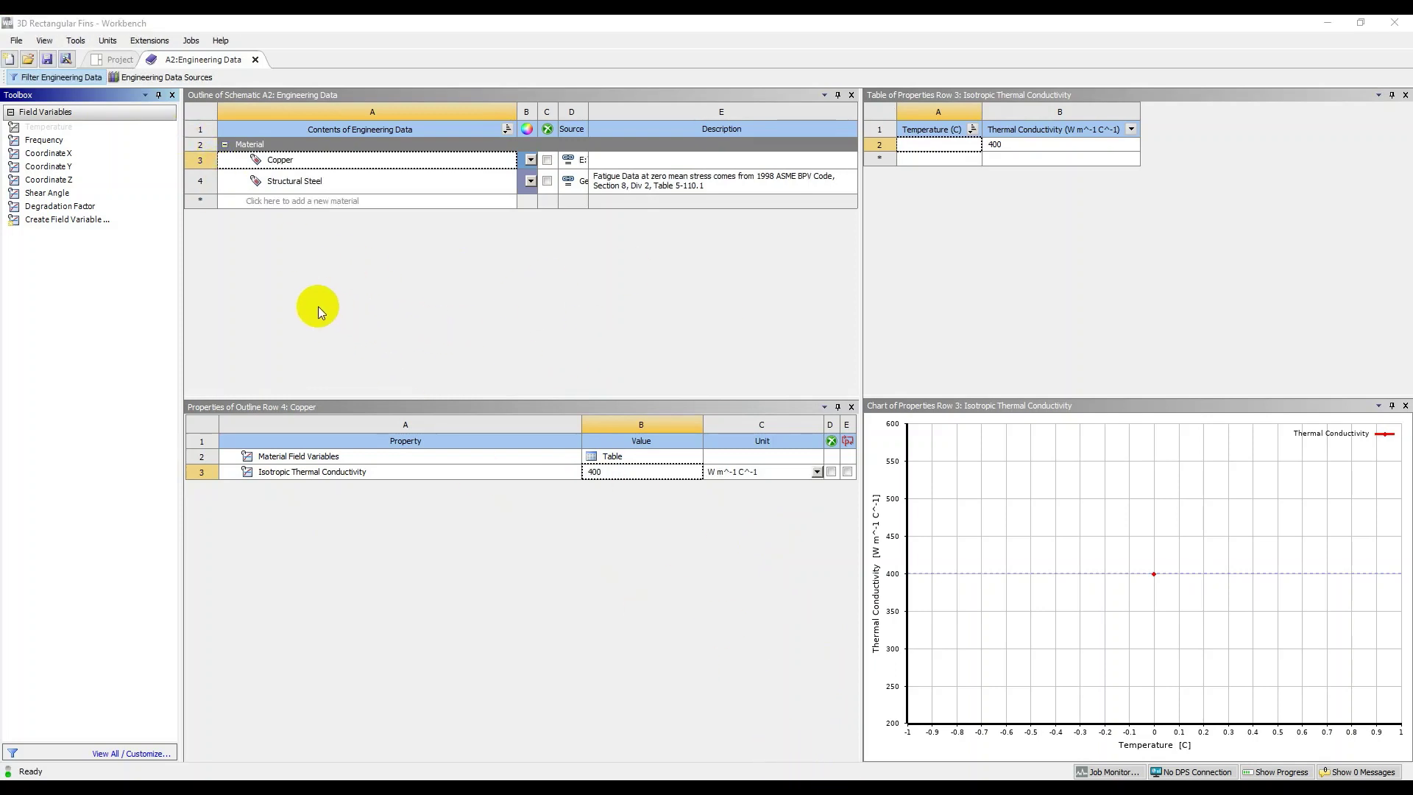
left_click(255, 61)
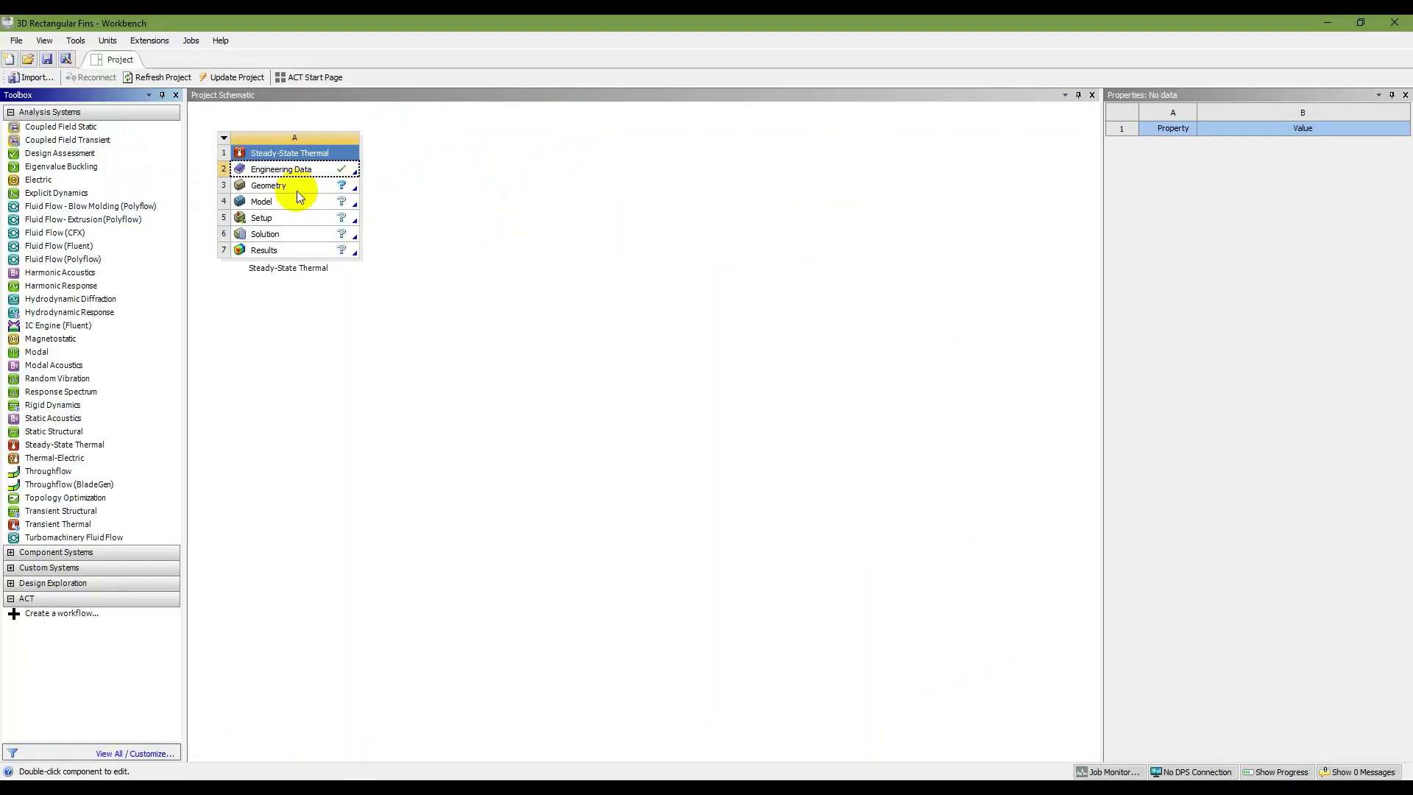
Check the Geometry cell's 3D analysis type against the PowerPoint outline and start a new DesignModeler geometry from that cell.
left_click(297, 190)
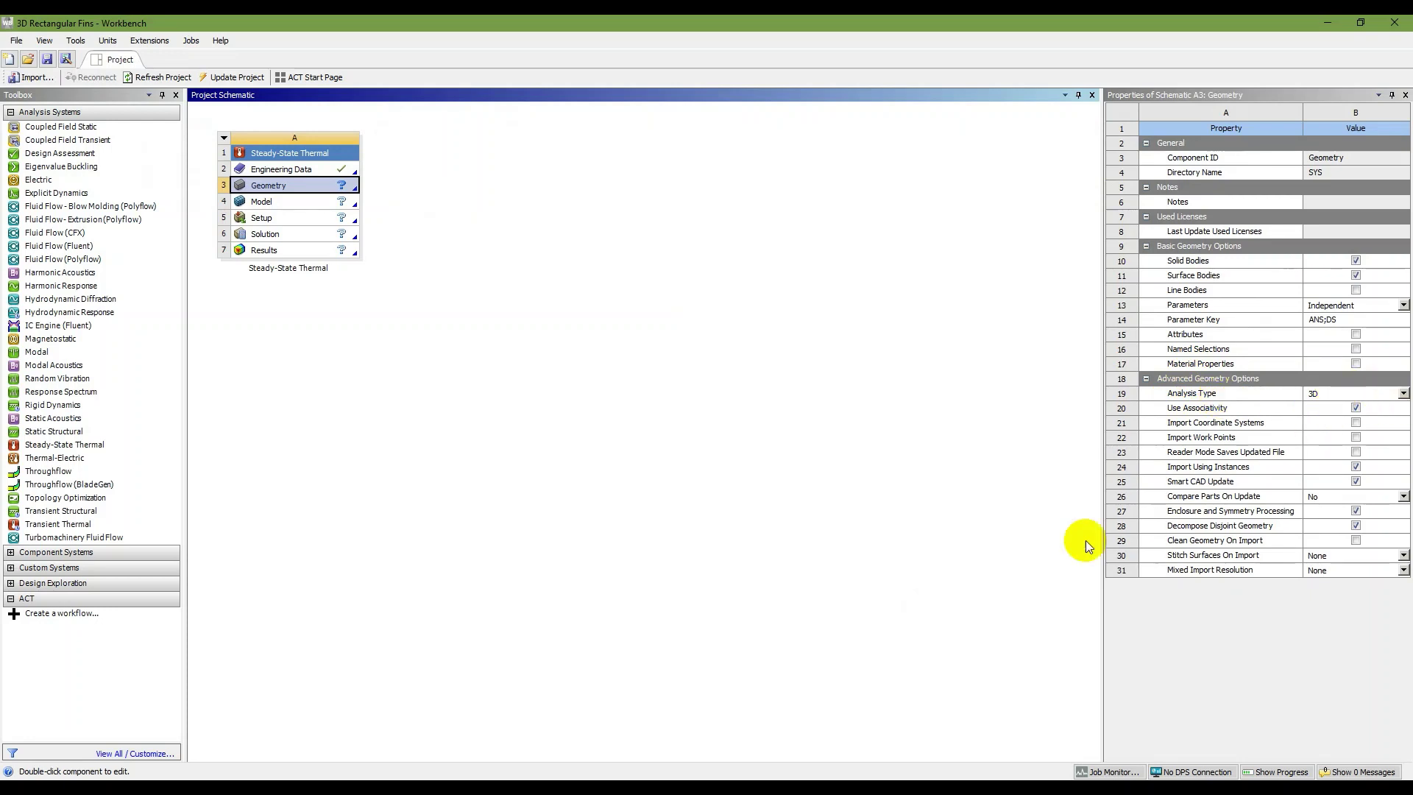
mouse_move(883, 788)
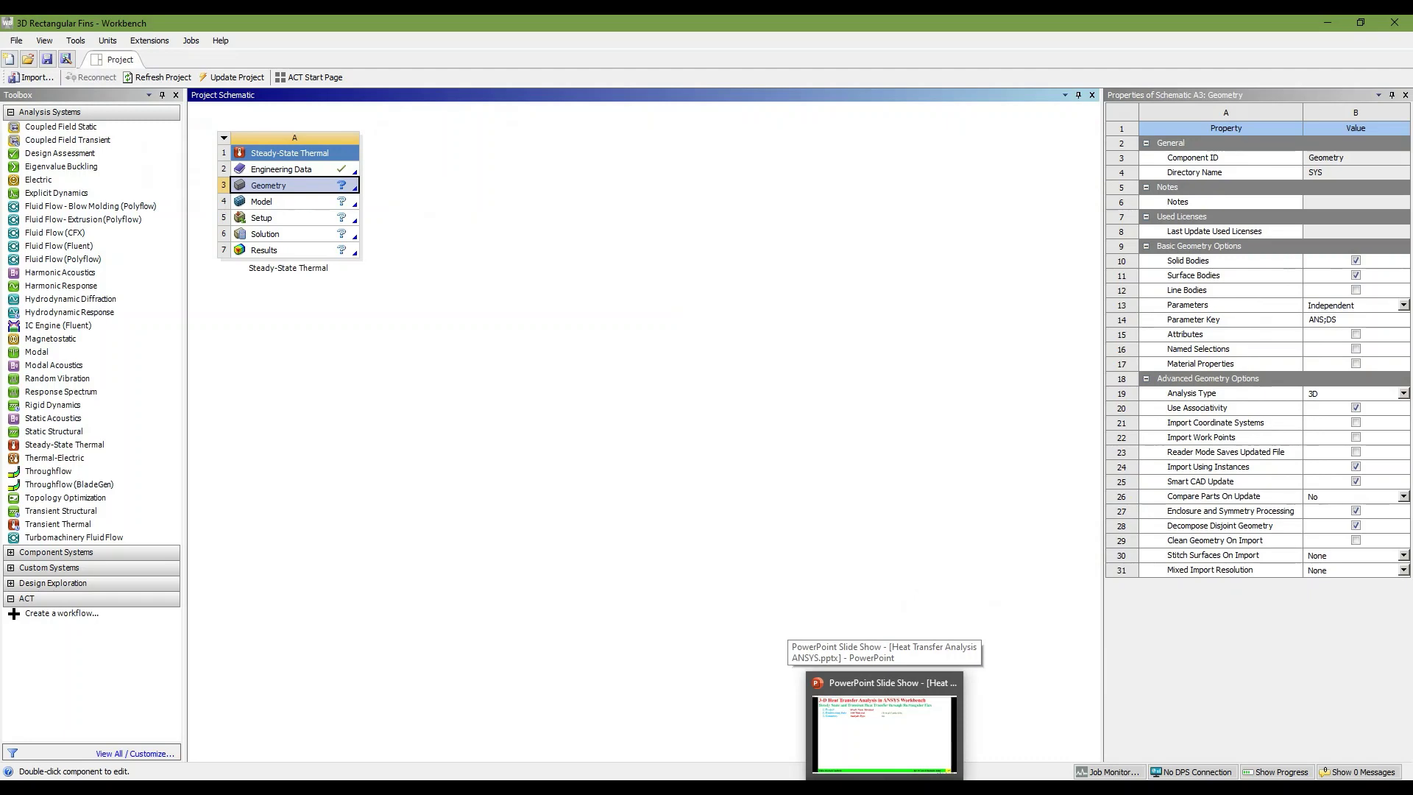
right_click(312, 187)
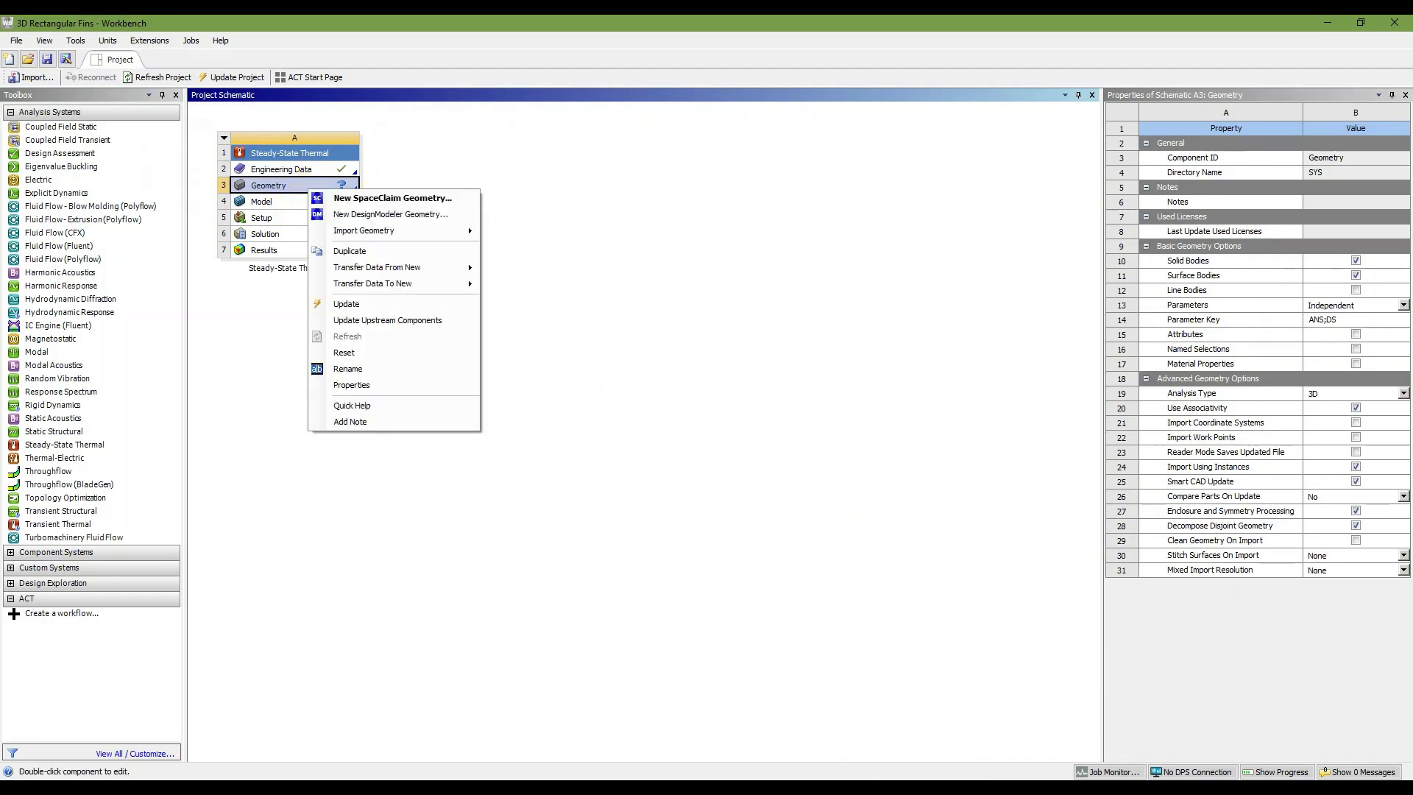
left_click(884, 789)
left_click(450, 231)
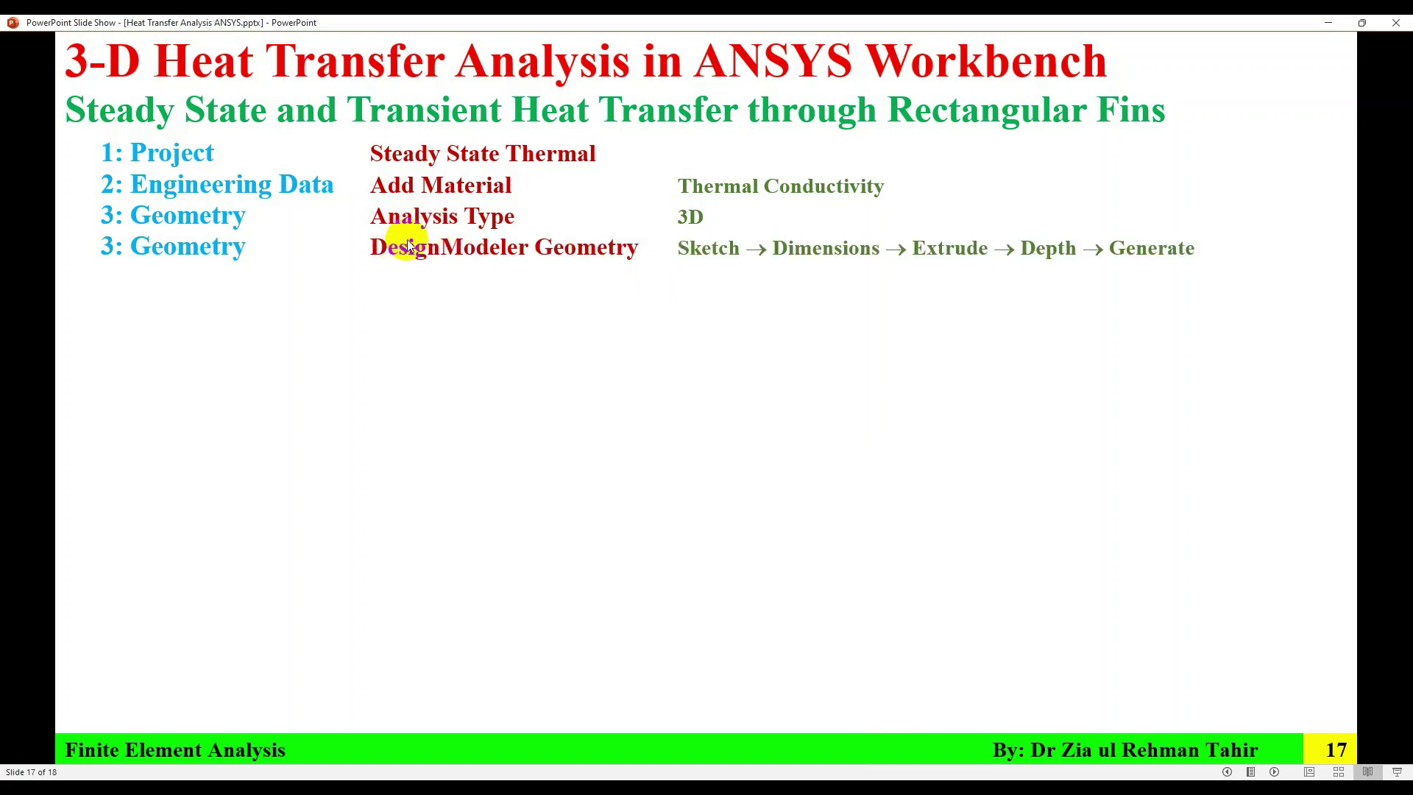
left_click(909, 785)
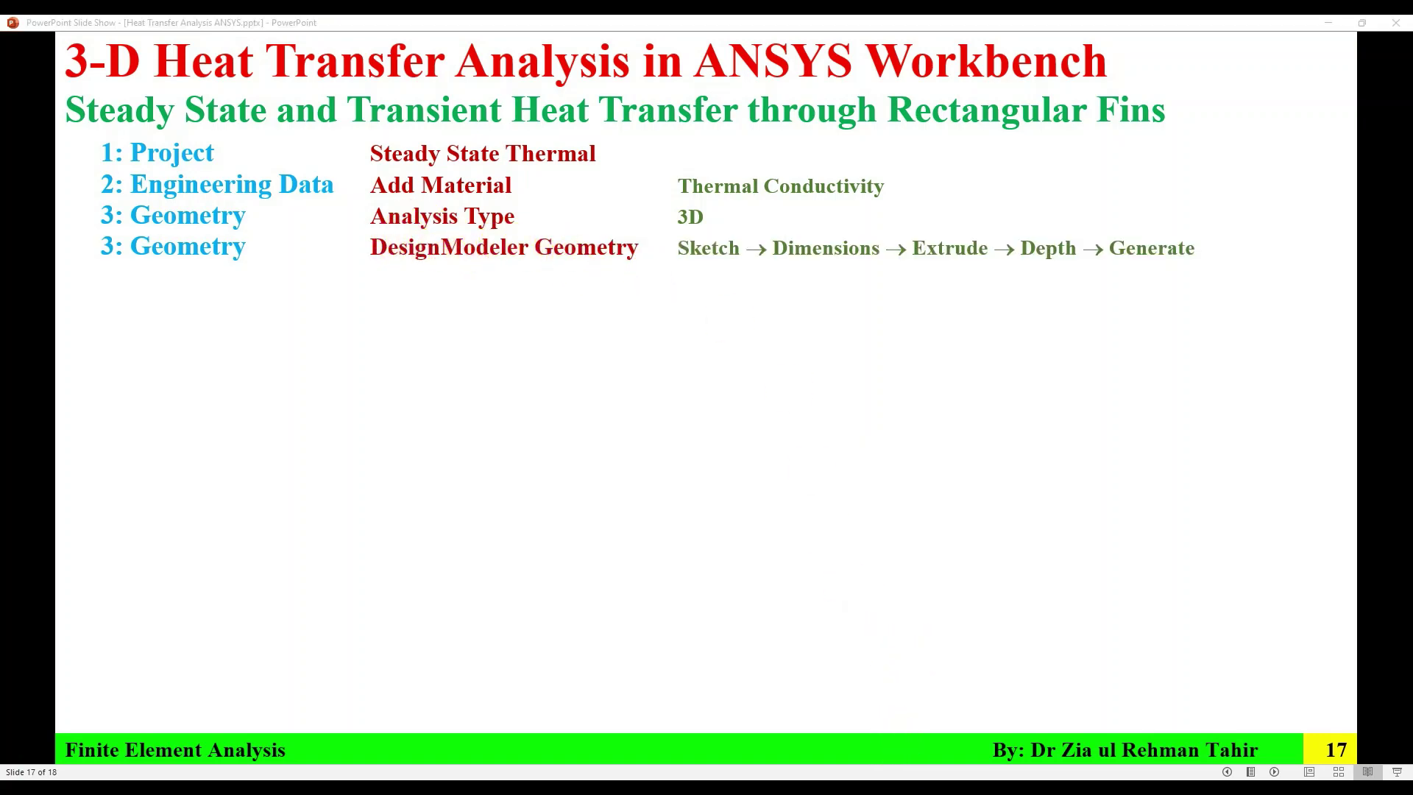
right_click(337, 190)
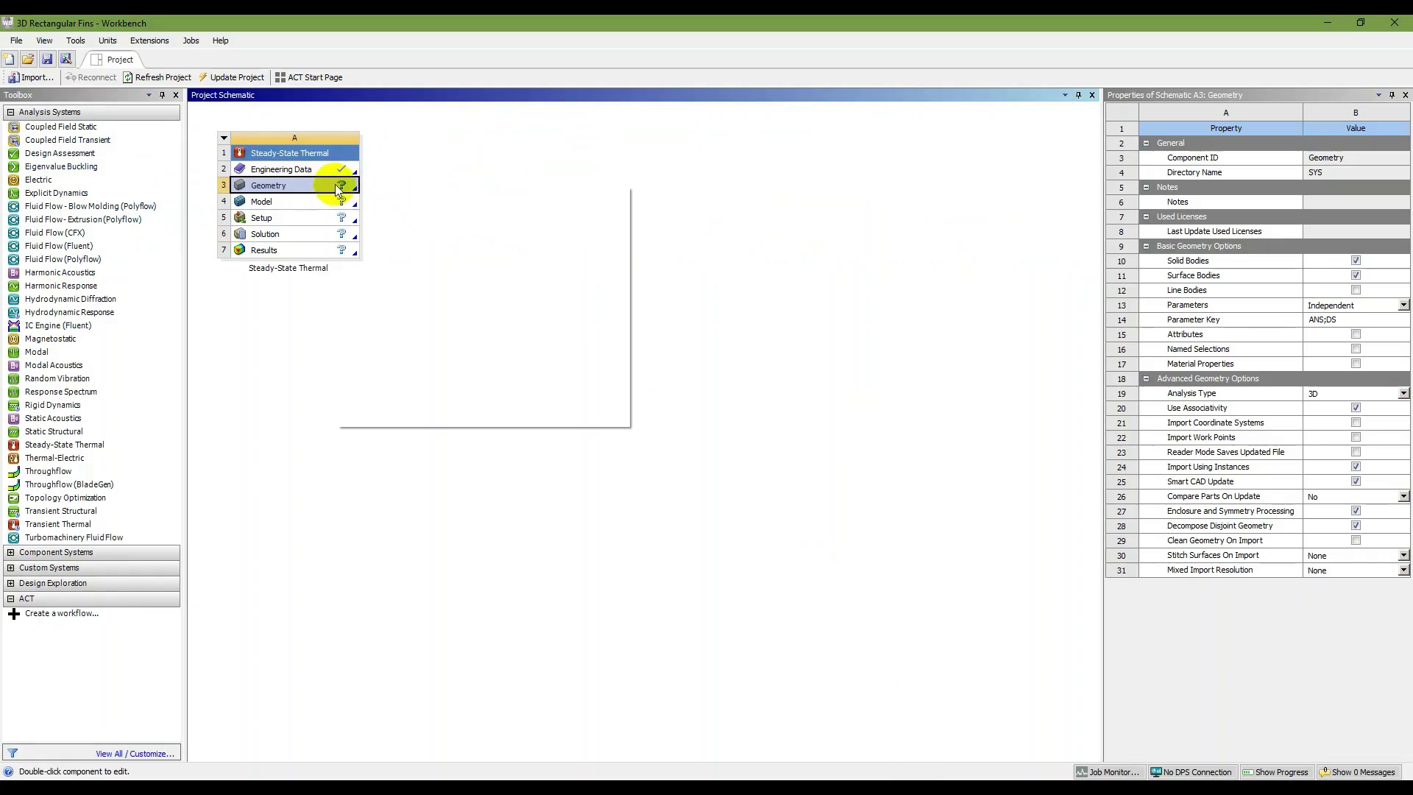
left_click(419, 211)
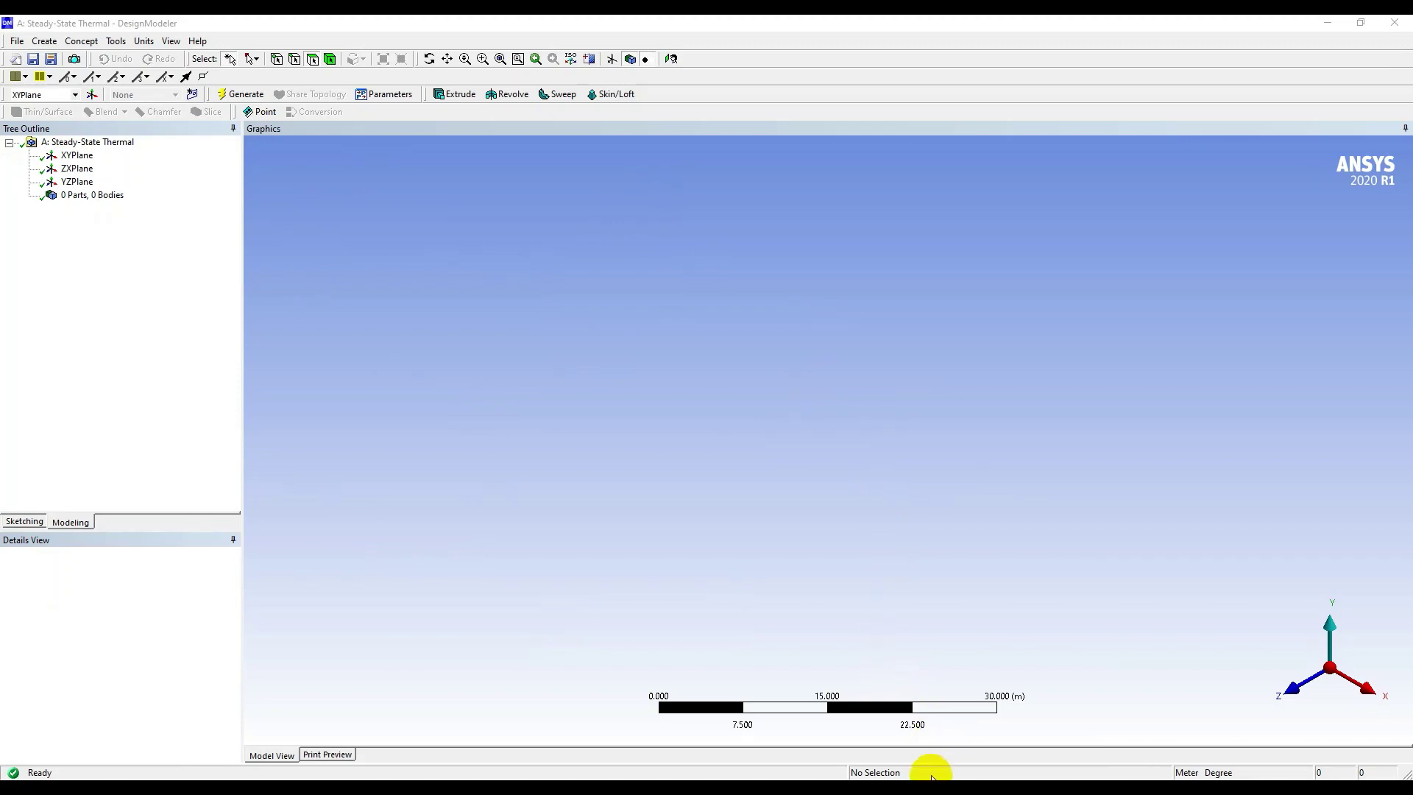
Review the fin dimensions on the PowerPoint problem slide and select the XYPlane in DesignModeler, viewed along the Z axis.
key("alt+Tab")
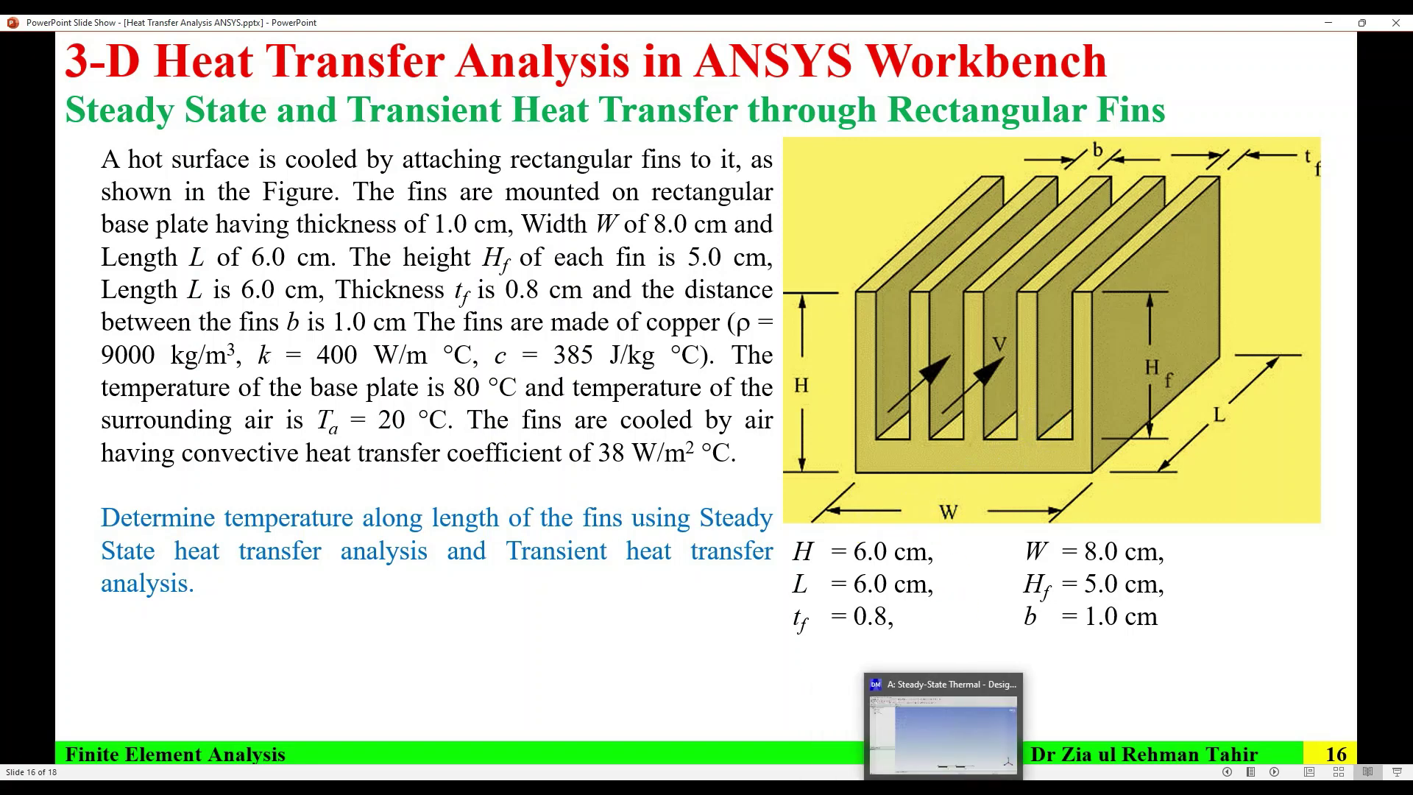
left_click(947, 789)
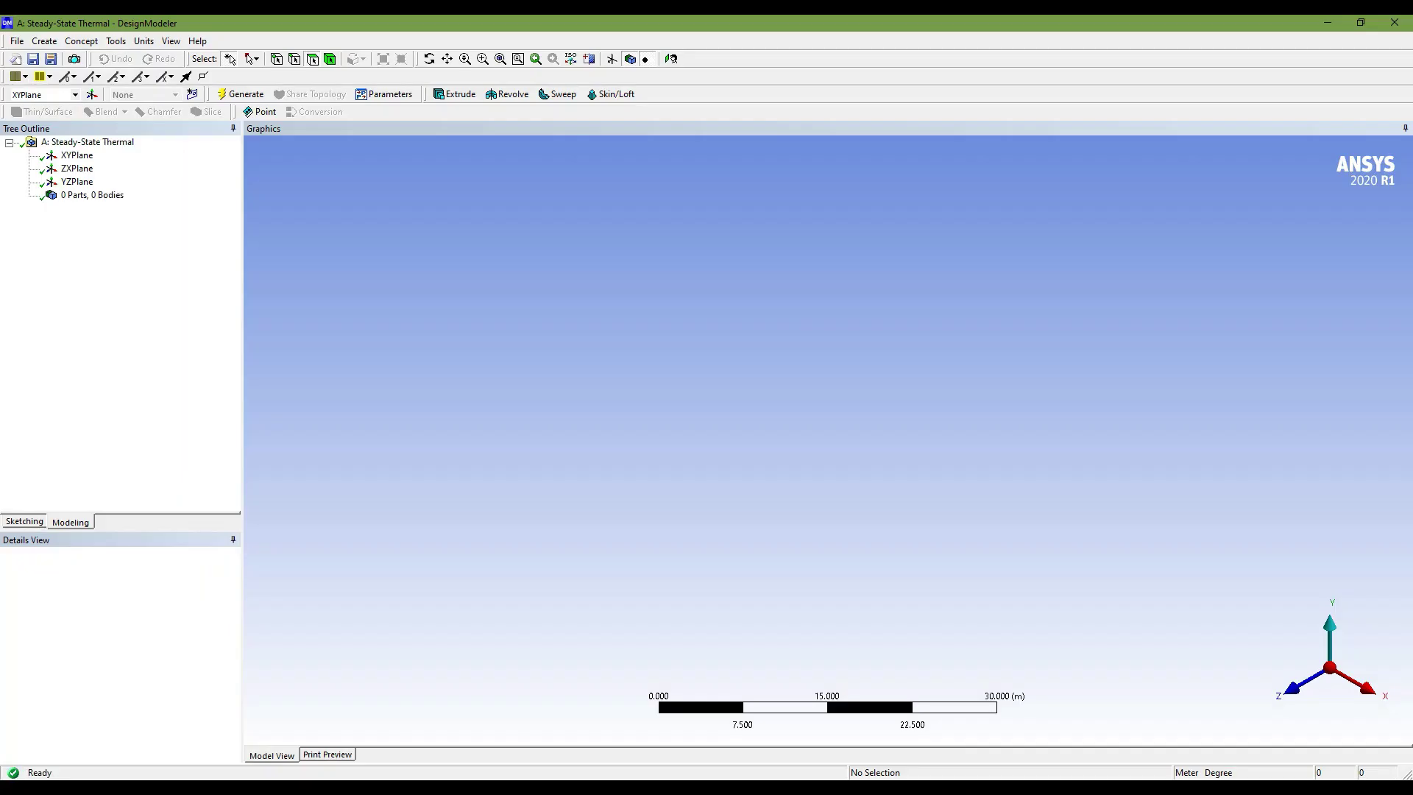
left_click(80, 154)
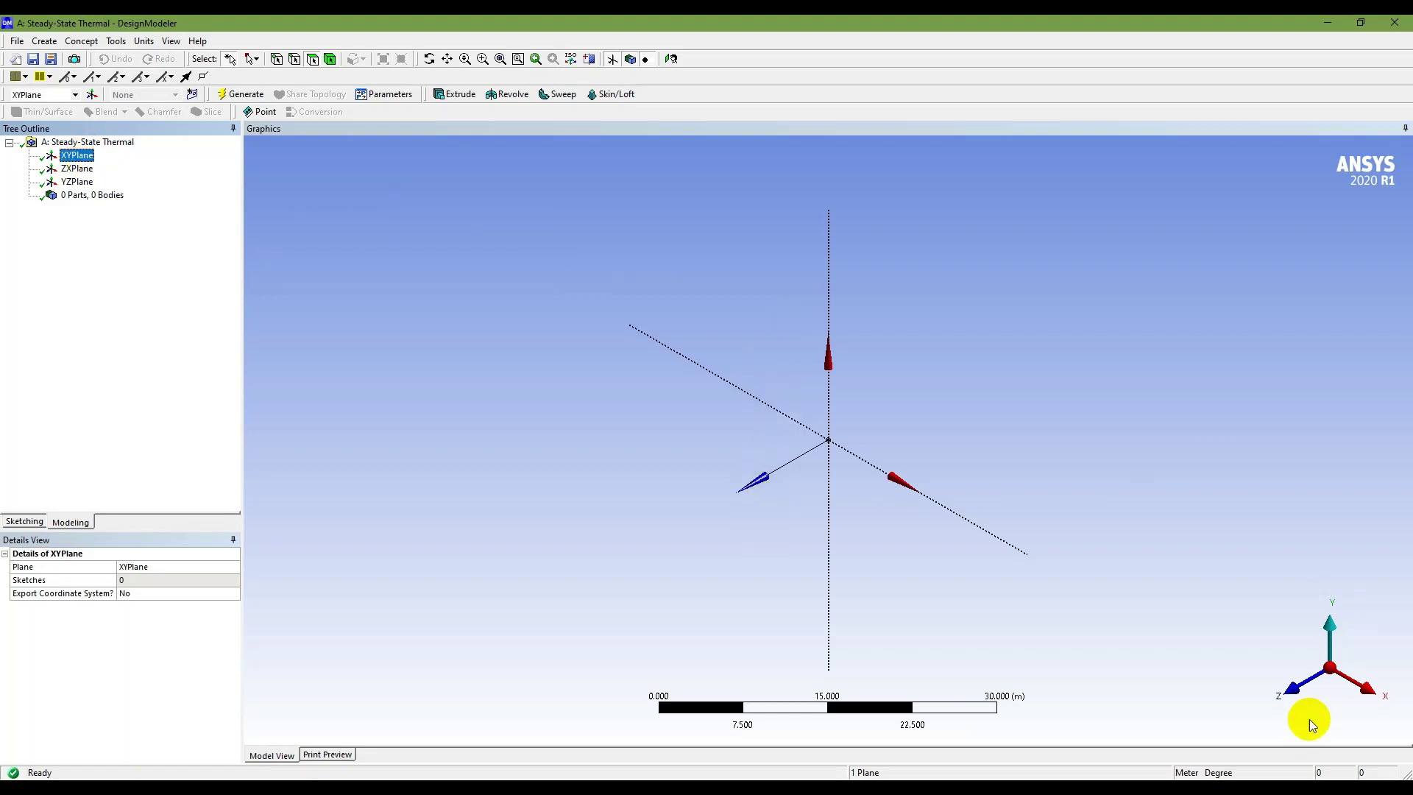
left_click(1290, 690)
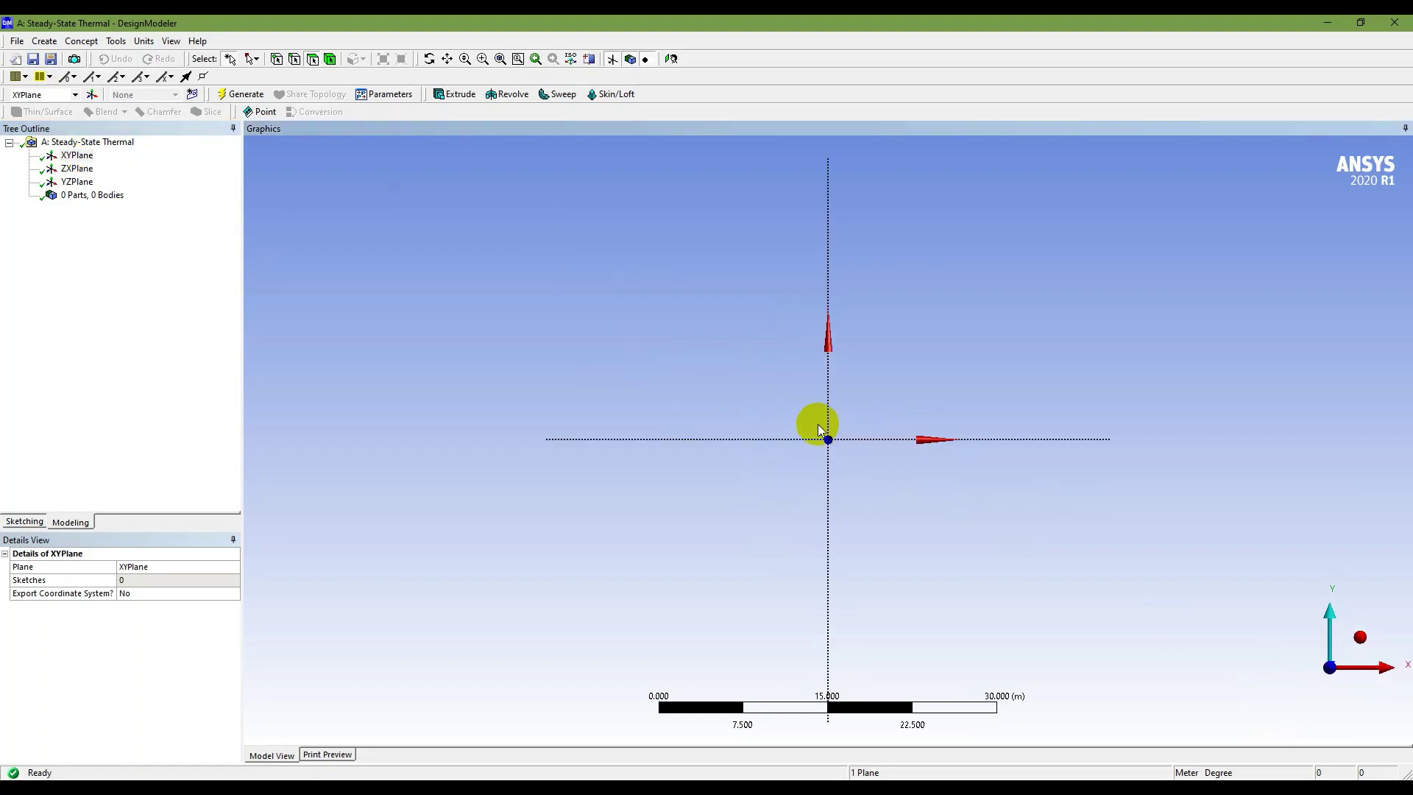
scroll(813, 419, "up", 2)
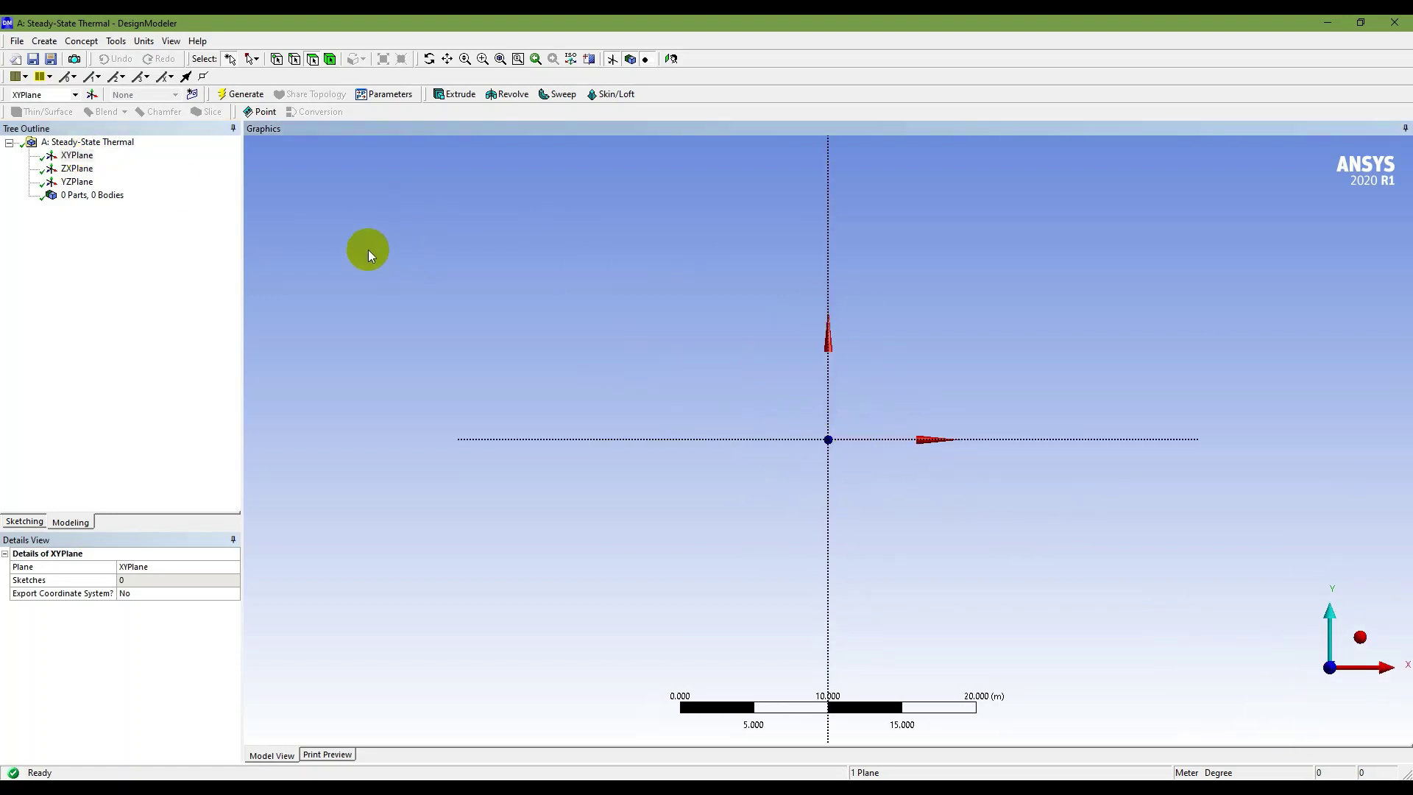
Set the DesignModeler length unit to centimetres and check it against the fin dimensions on the PowerPoint slide.
left_click(143, 42)
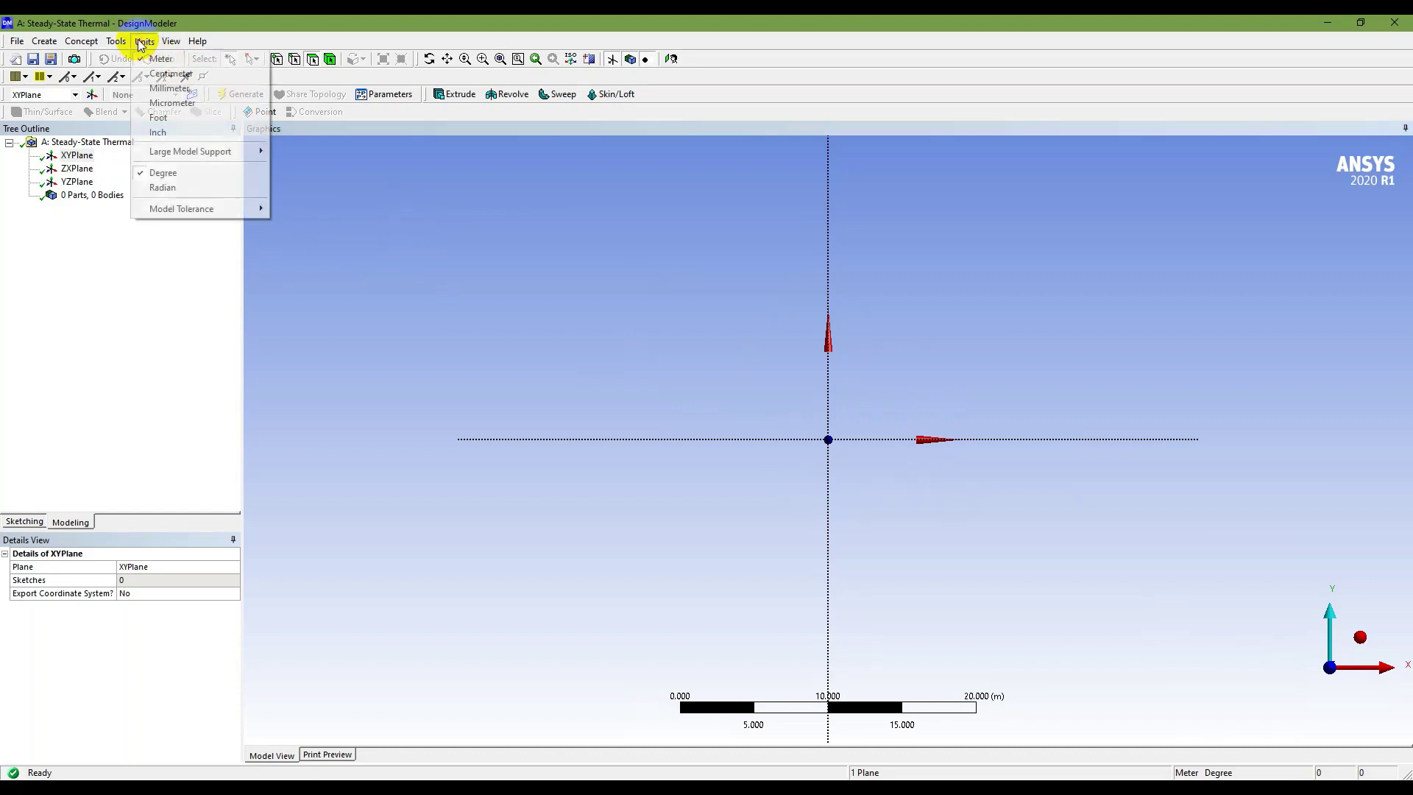
left_click(154, 75)
key("alt+Tab")
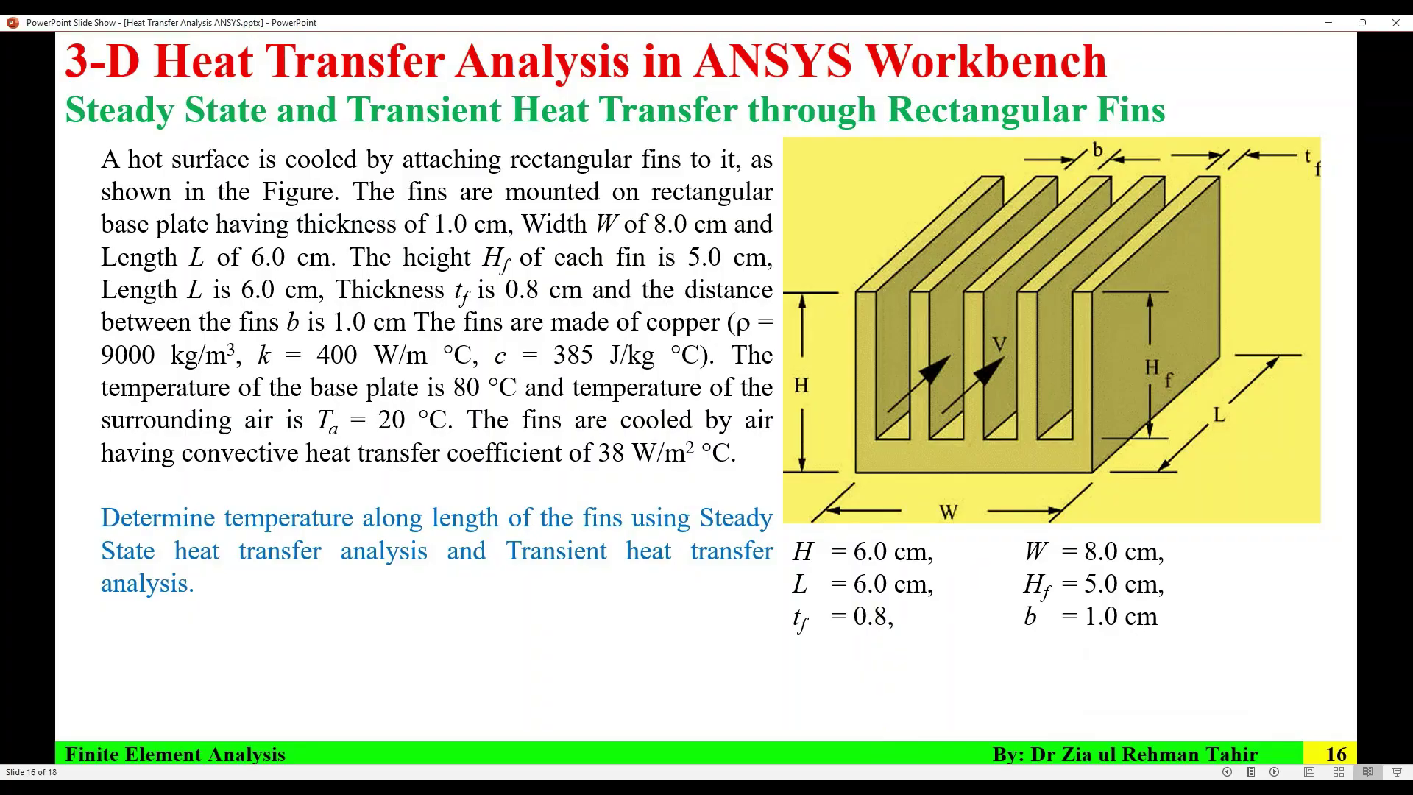
key("alt+Tab")
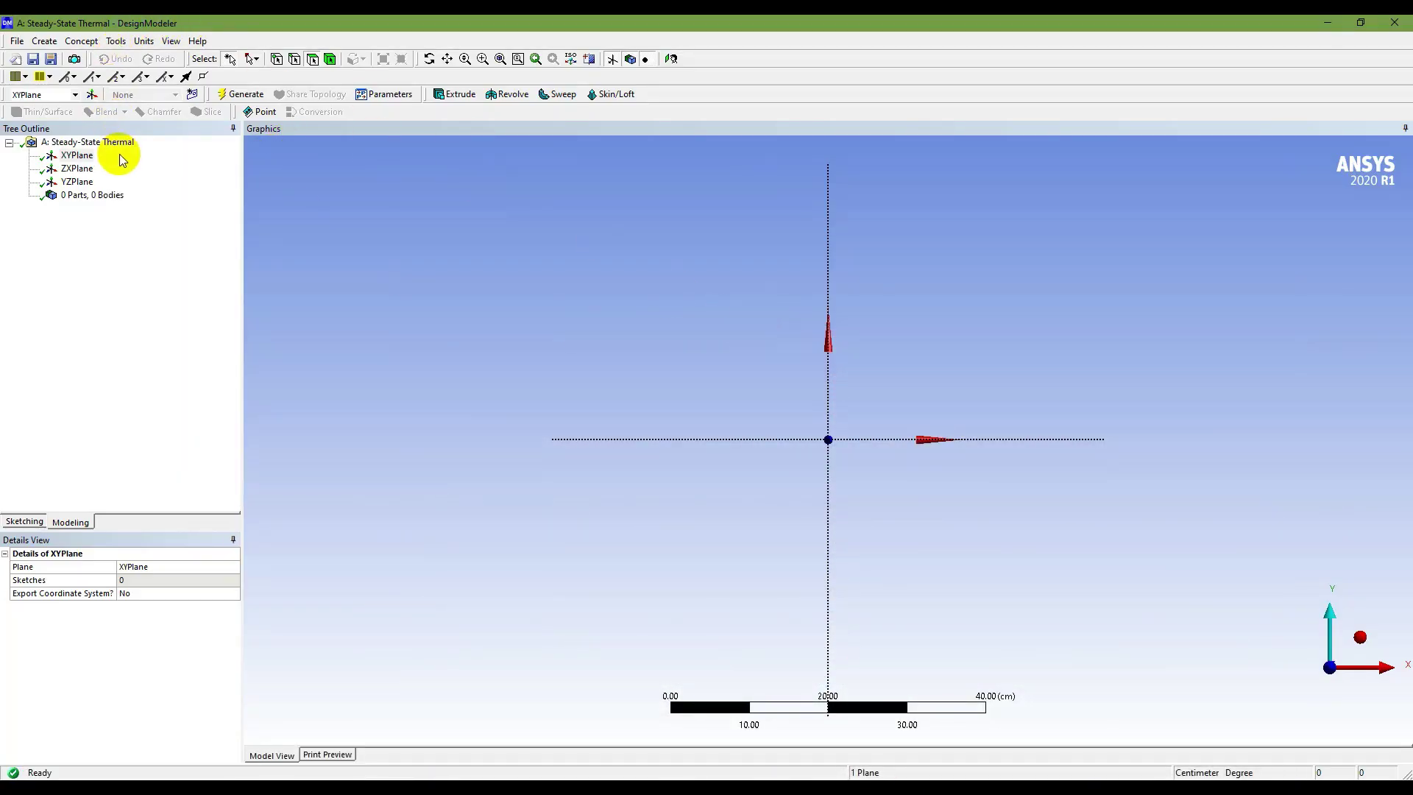
Enter sketching mode on the XYPlane, show the grid in 2D and enable grid snapping.
left_click(26, 521)
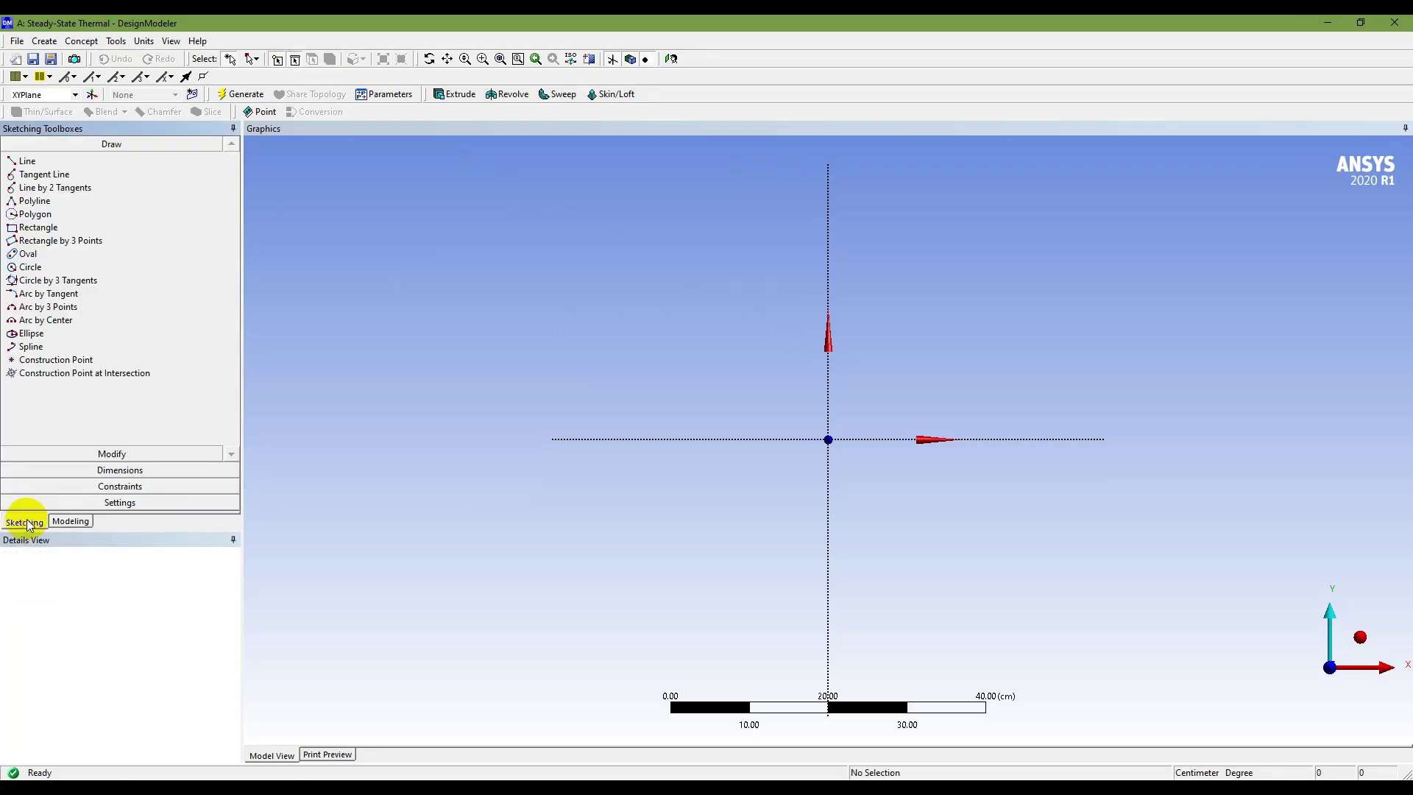
left_click(114, 503)
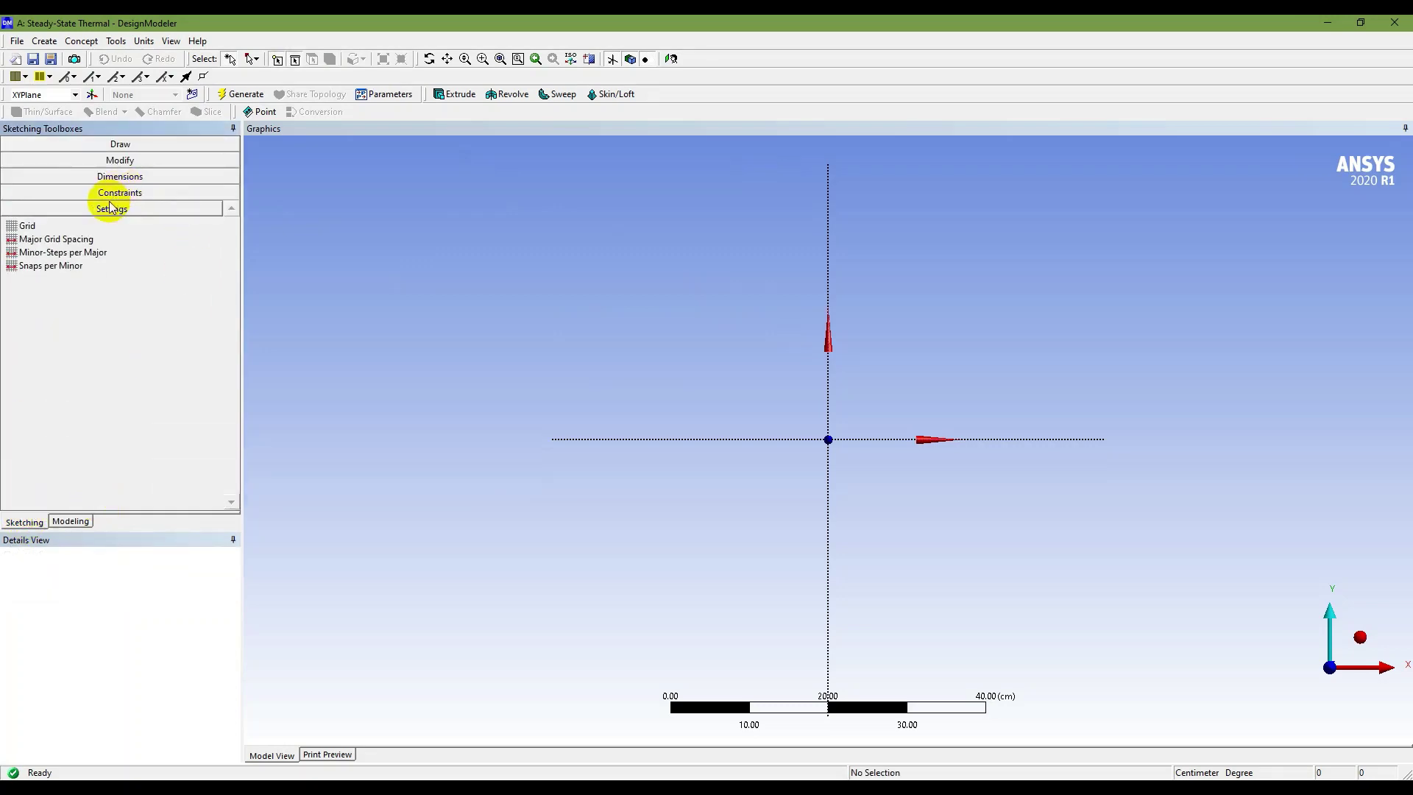
left_click(86, 226)
left_click(194, 225)
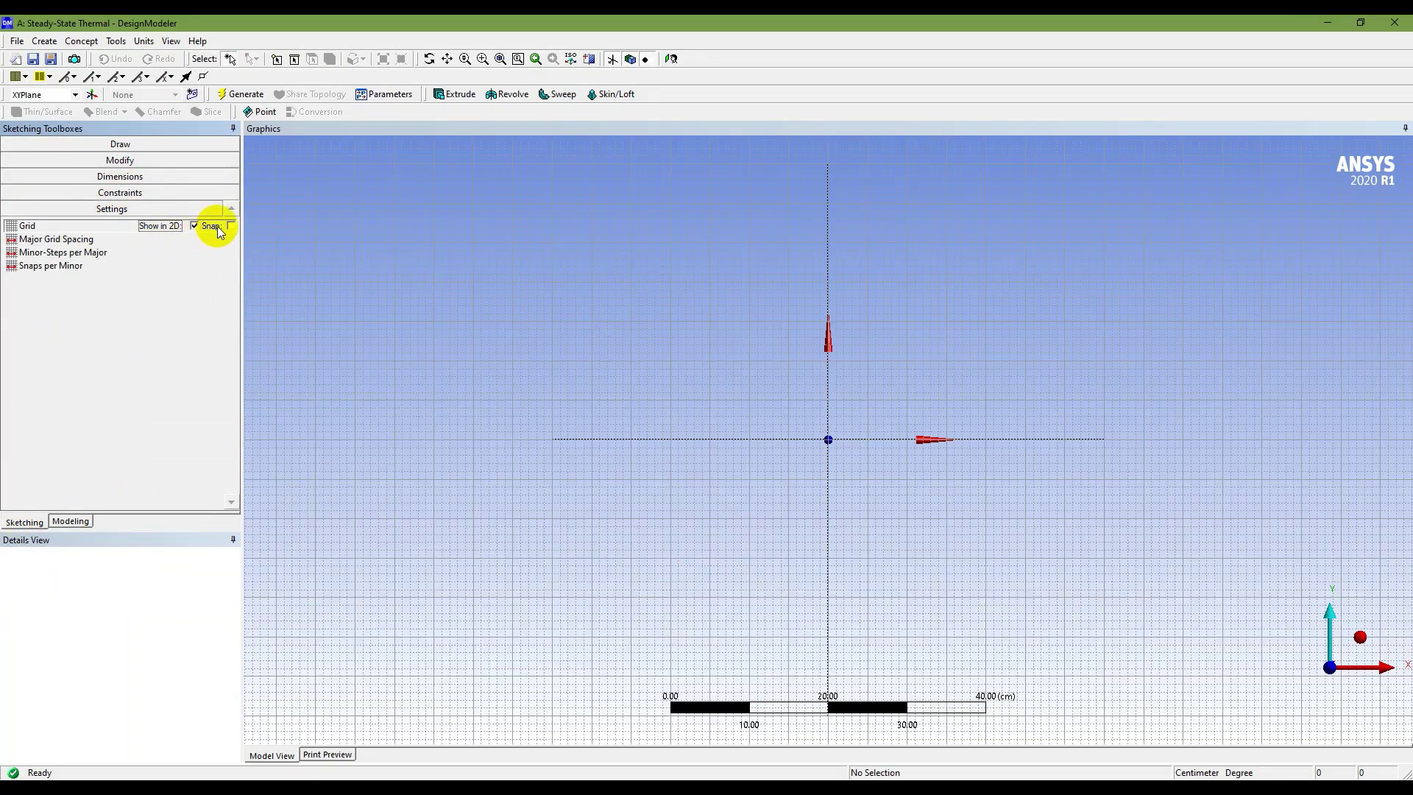
left_click(231, 225)
Set the sketch grid's major grid spacing to 1 cm.
left_click(112, 241)
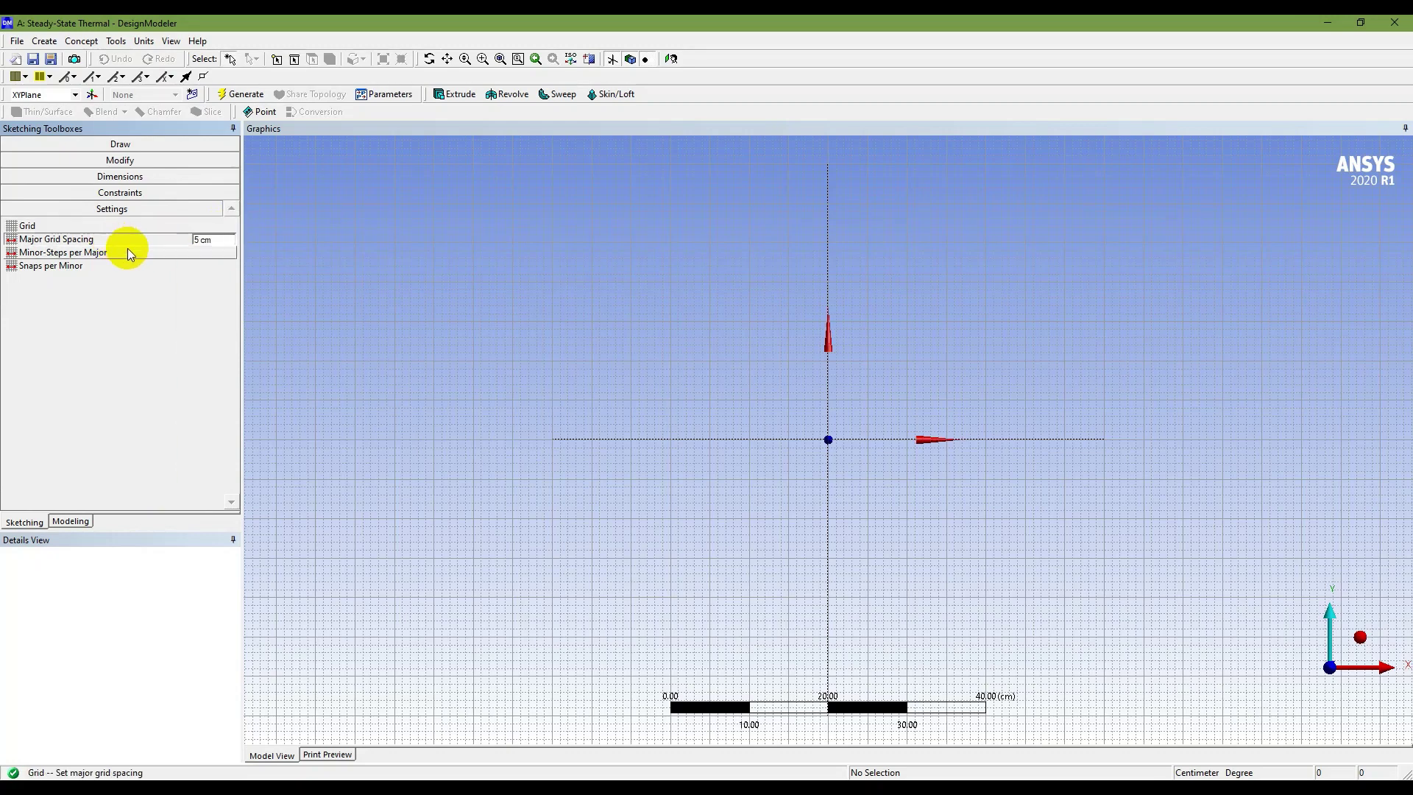
left_click(200, 240)
type("1")
key("Return")
Open the Minor-Steps per Major grid setting and examine the major and minor grid divisions around the origin.
left_click(157, 249)
left_click(207, 253)
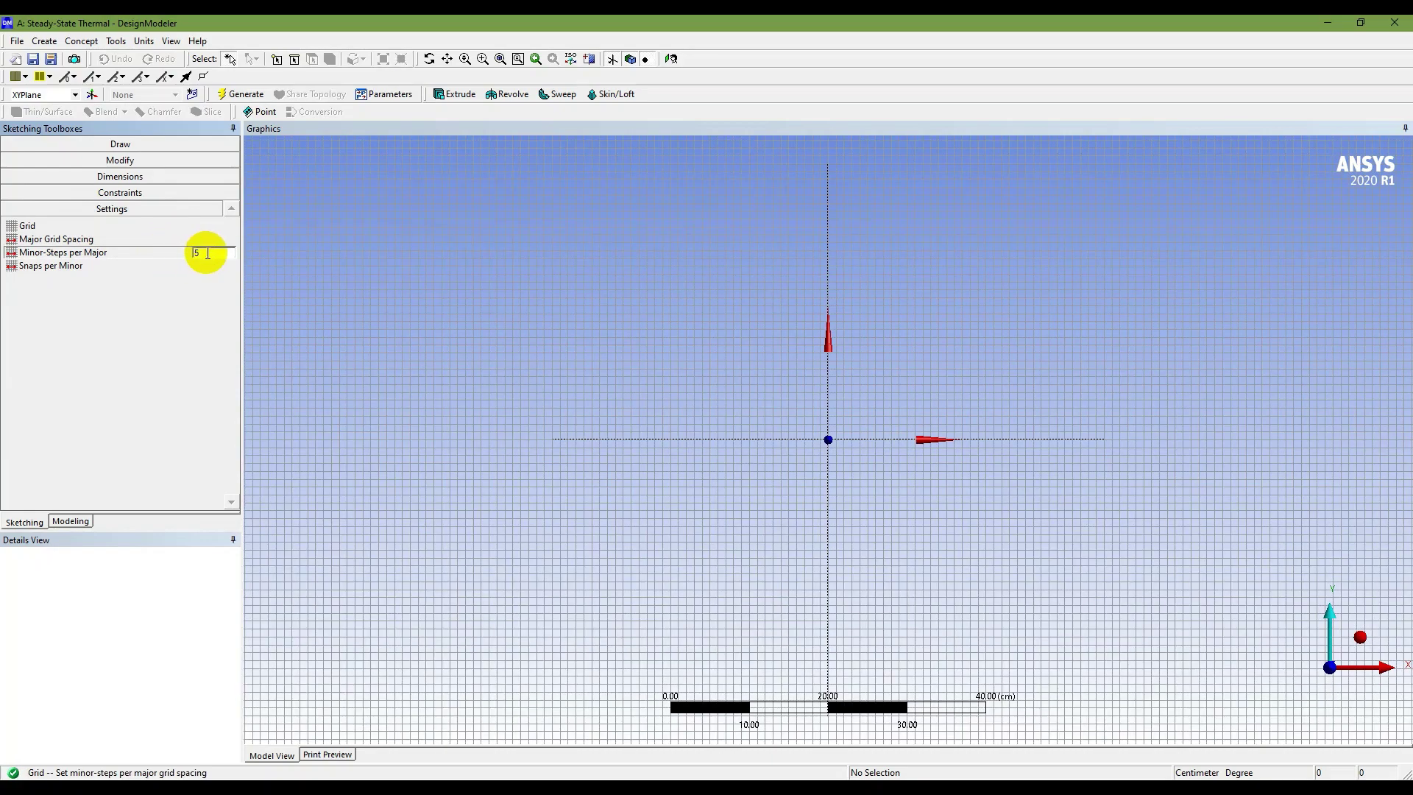
scroll(832, 417, "up", 3)
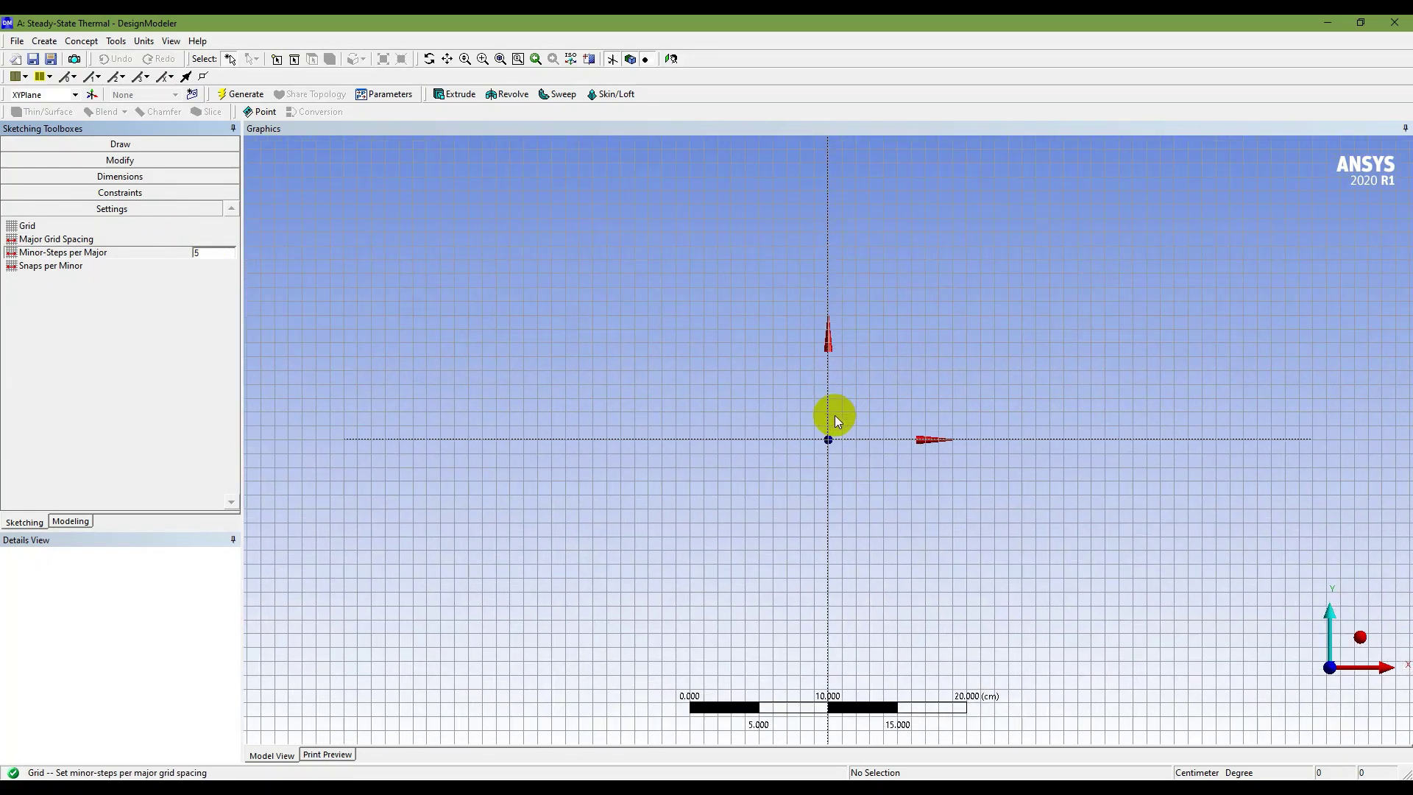
scroll(838, 420, "up", 10)
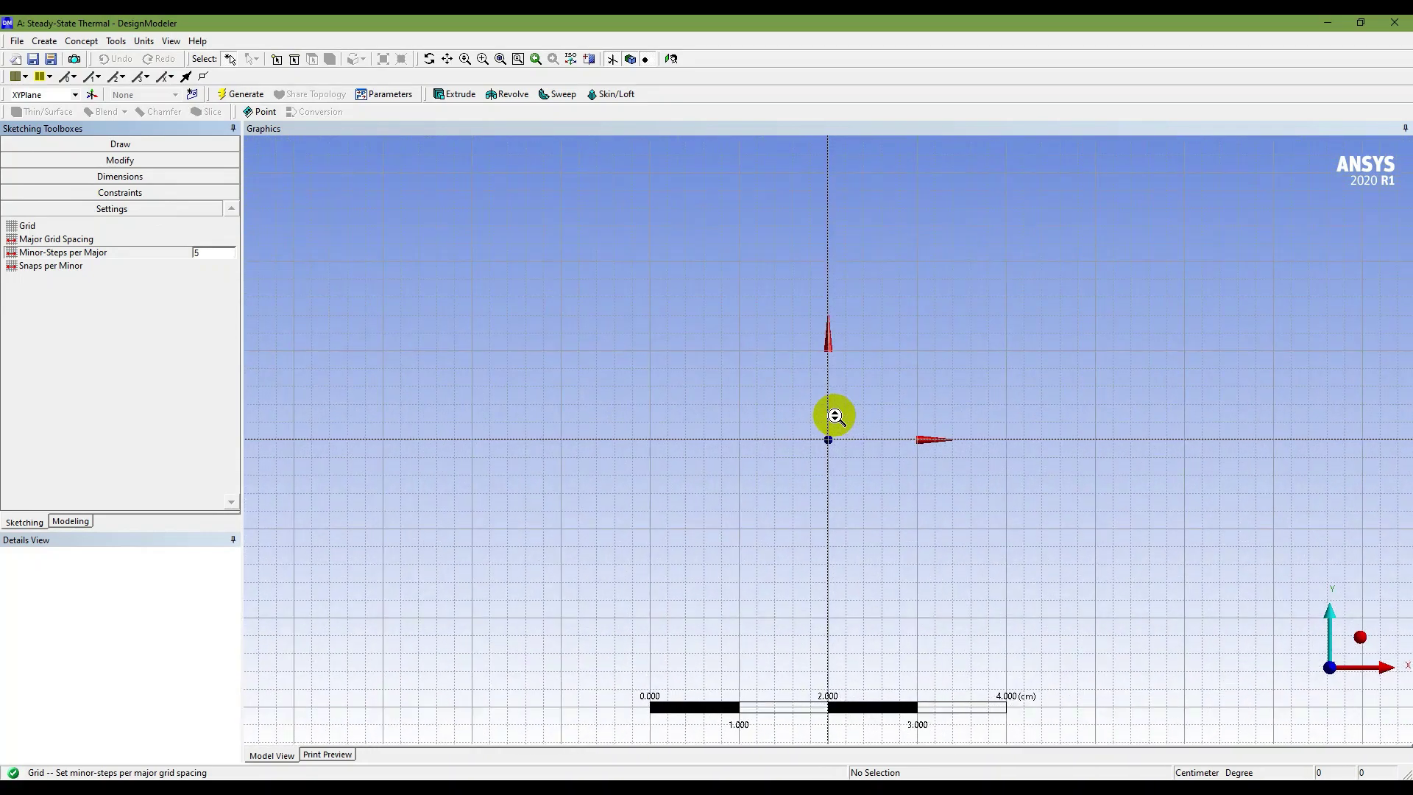
scroll(835, 416, "down", 2)
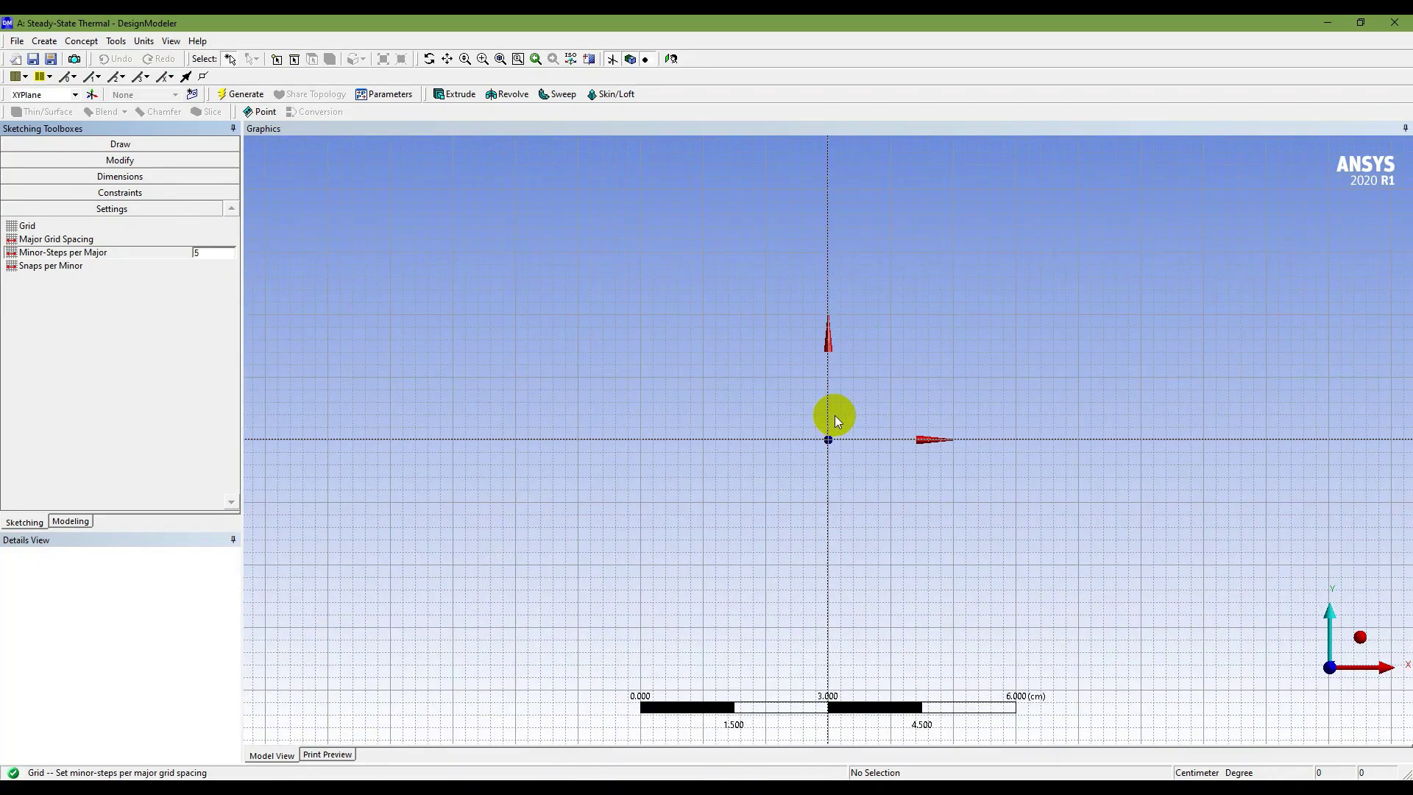
scroll(836, 420, "down", 1)
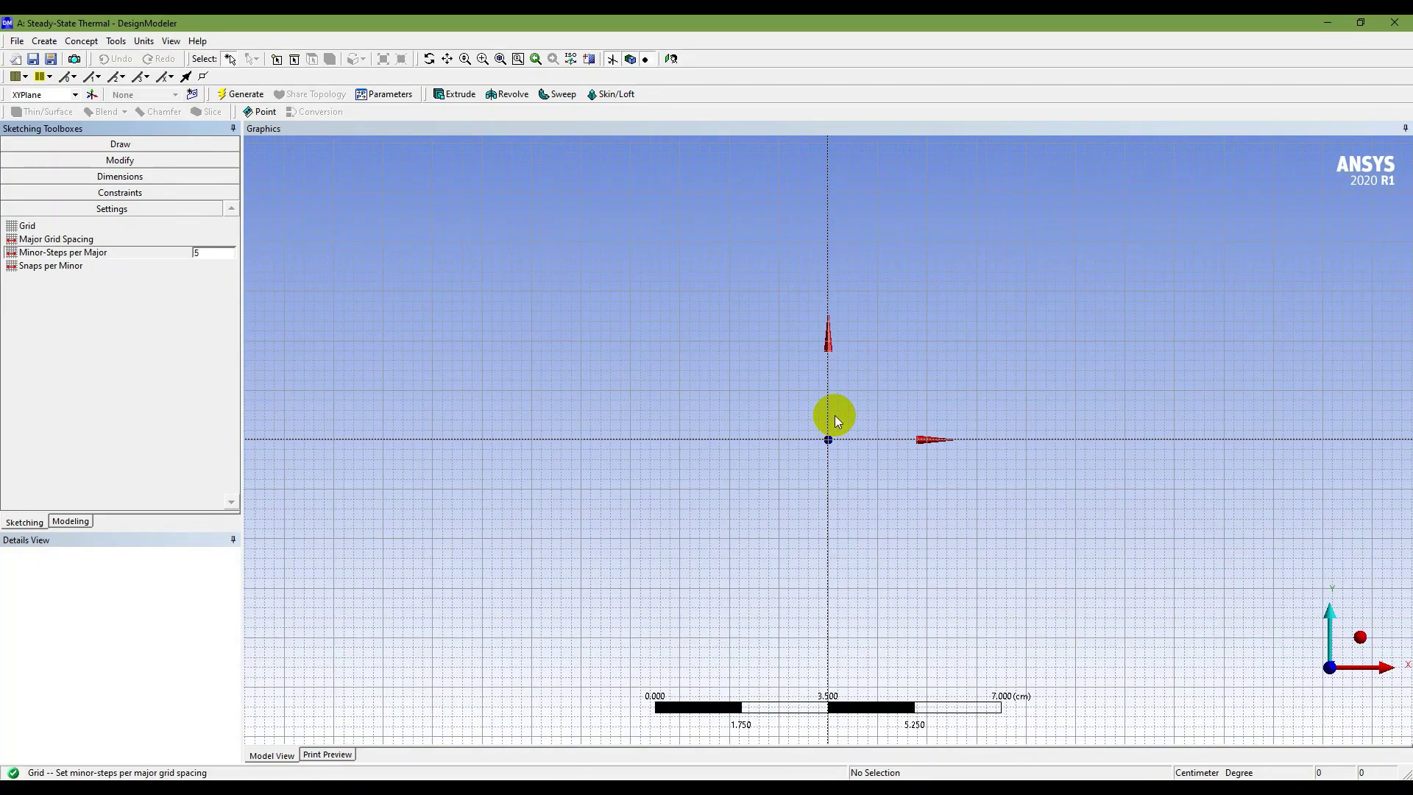
scroll(837, 421, "down", 1)
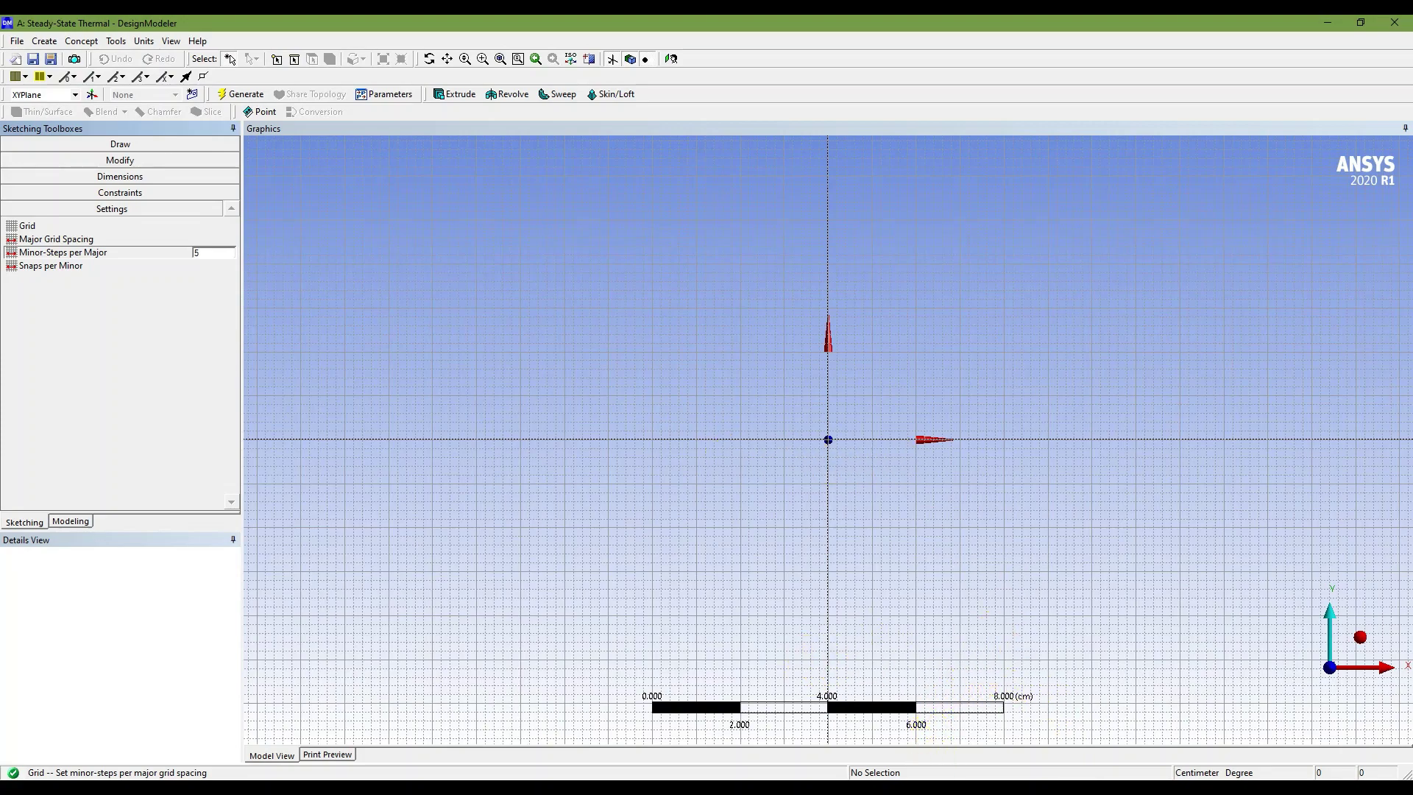
Start a polyline with an 8 cm base line along the X axis, from x = -4 cm to x = 4 cm.
key("alt+Tab")
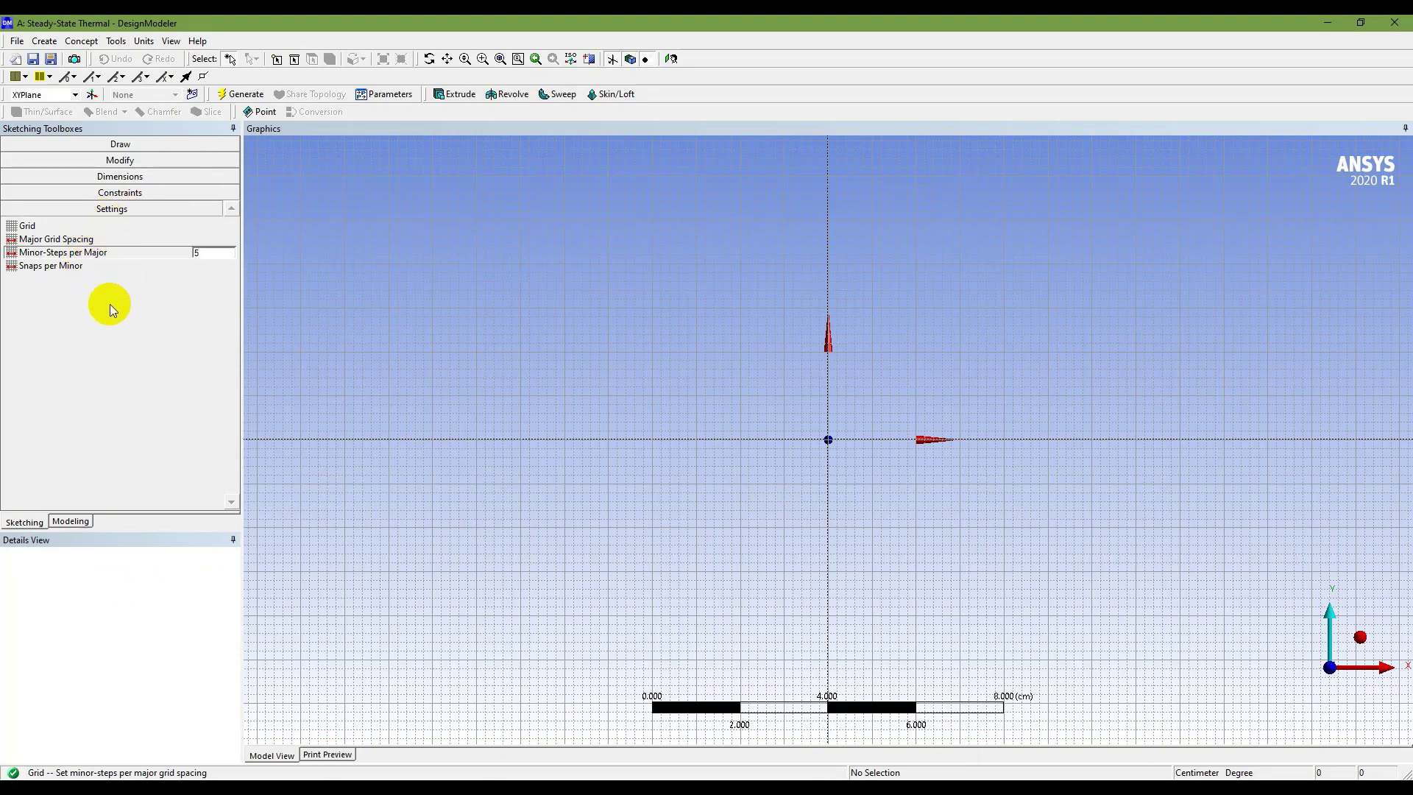
left_click(141, 147)
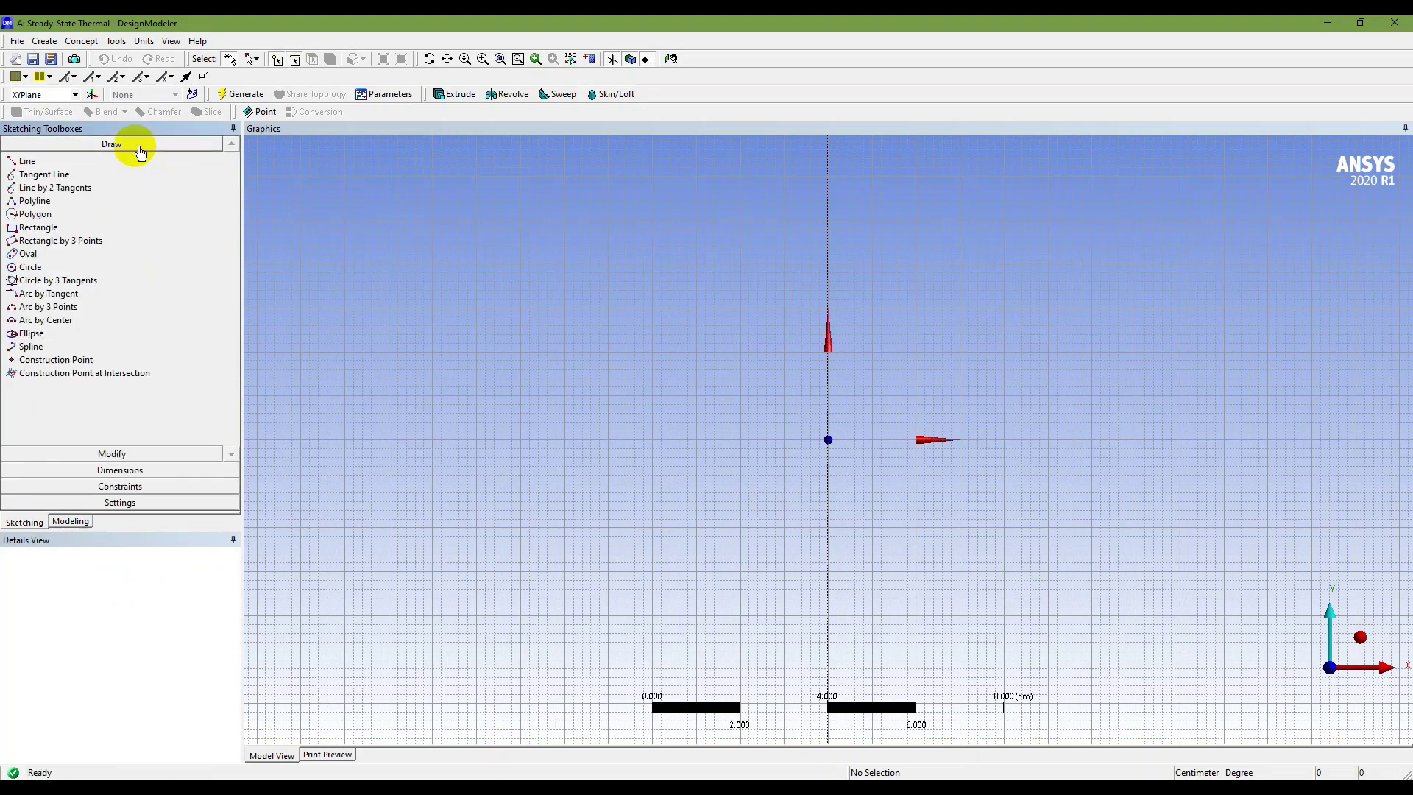
left_click(38, 200)
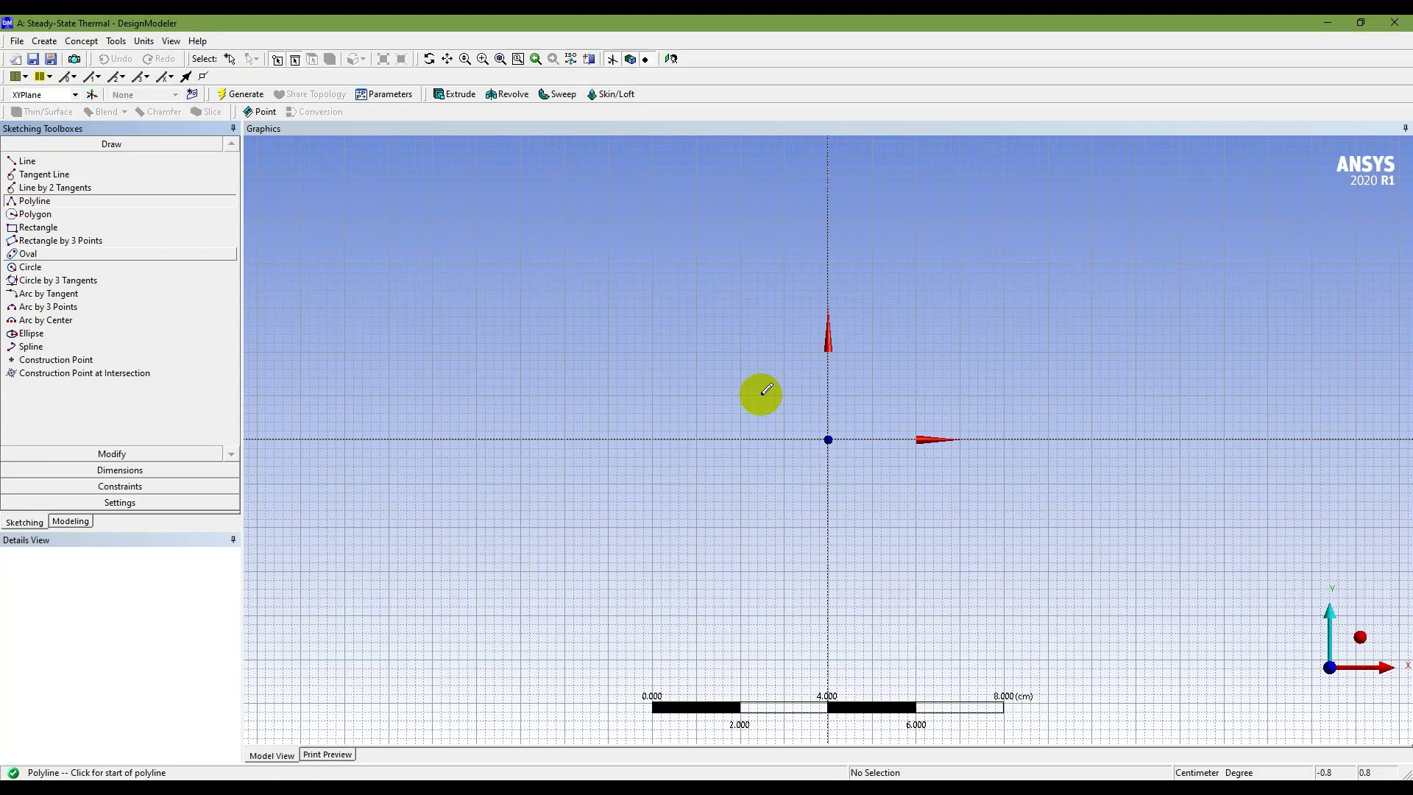
left_click(653, 439)
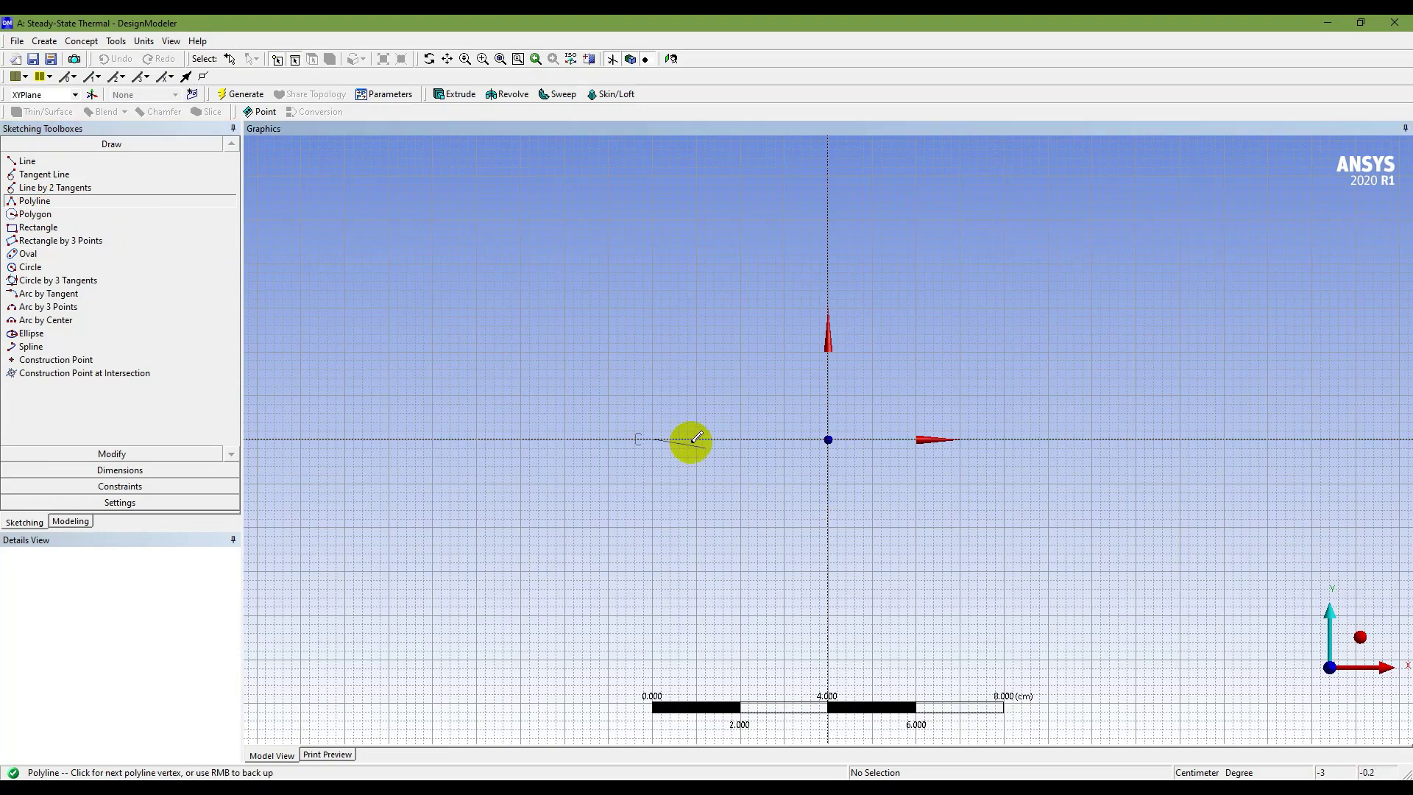
left_click(1009, 439)
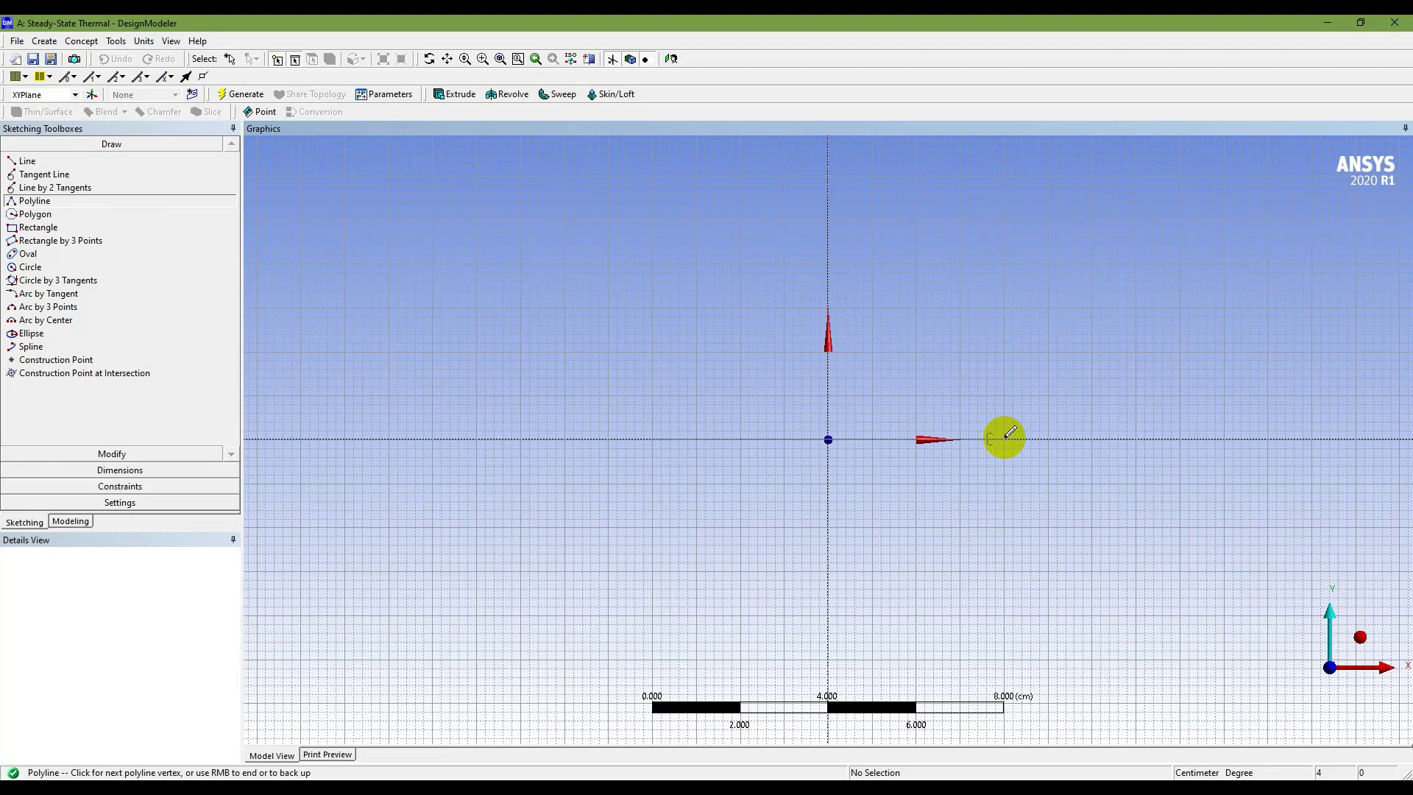
Continue the polyline up to 6 cm at x = 4 cm, forming a 0.8 cm wide fin that drops back to y = 1 cm.
left_click(1005, 396)
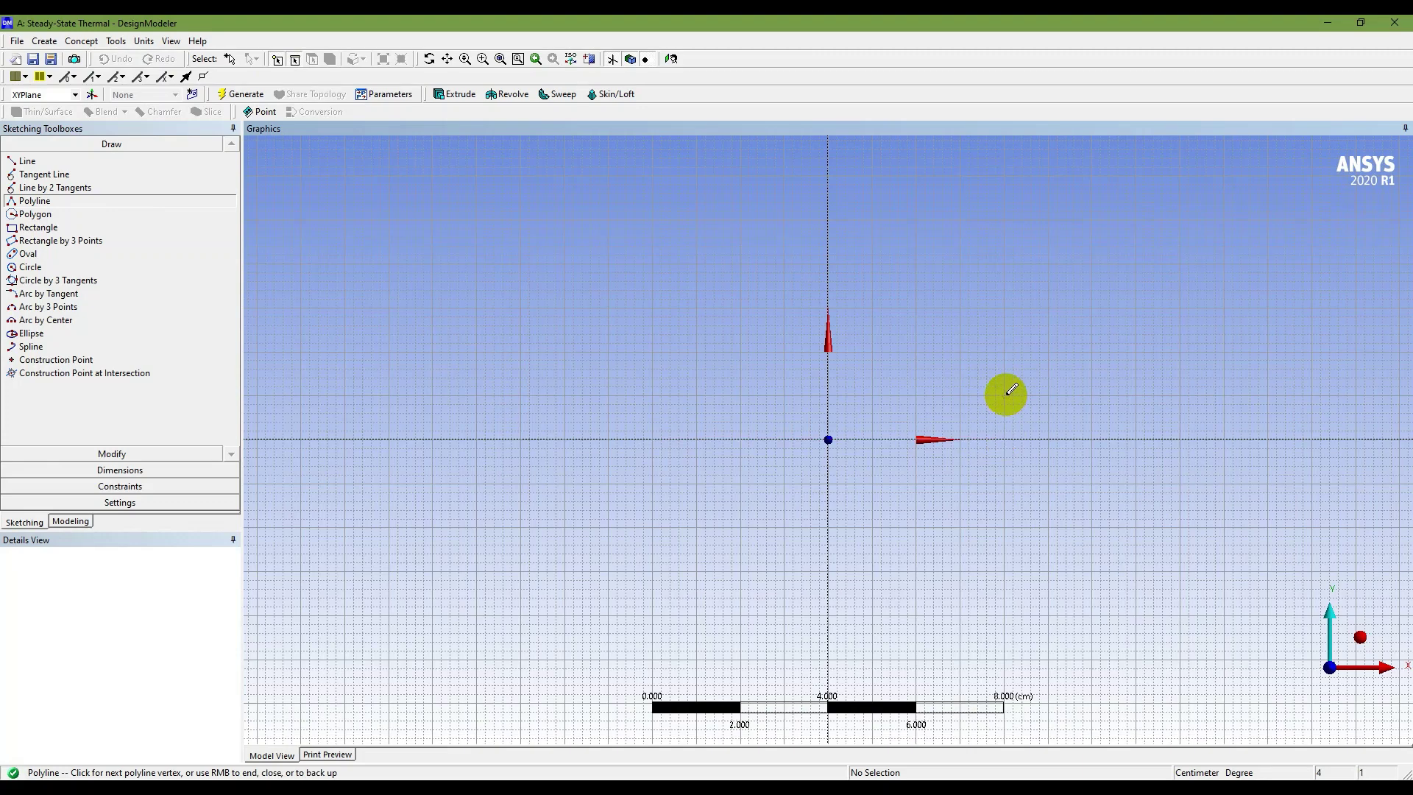
left_click(1005, 175)
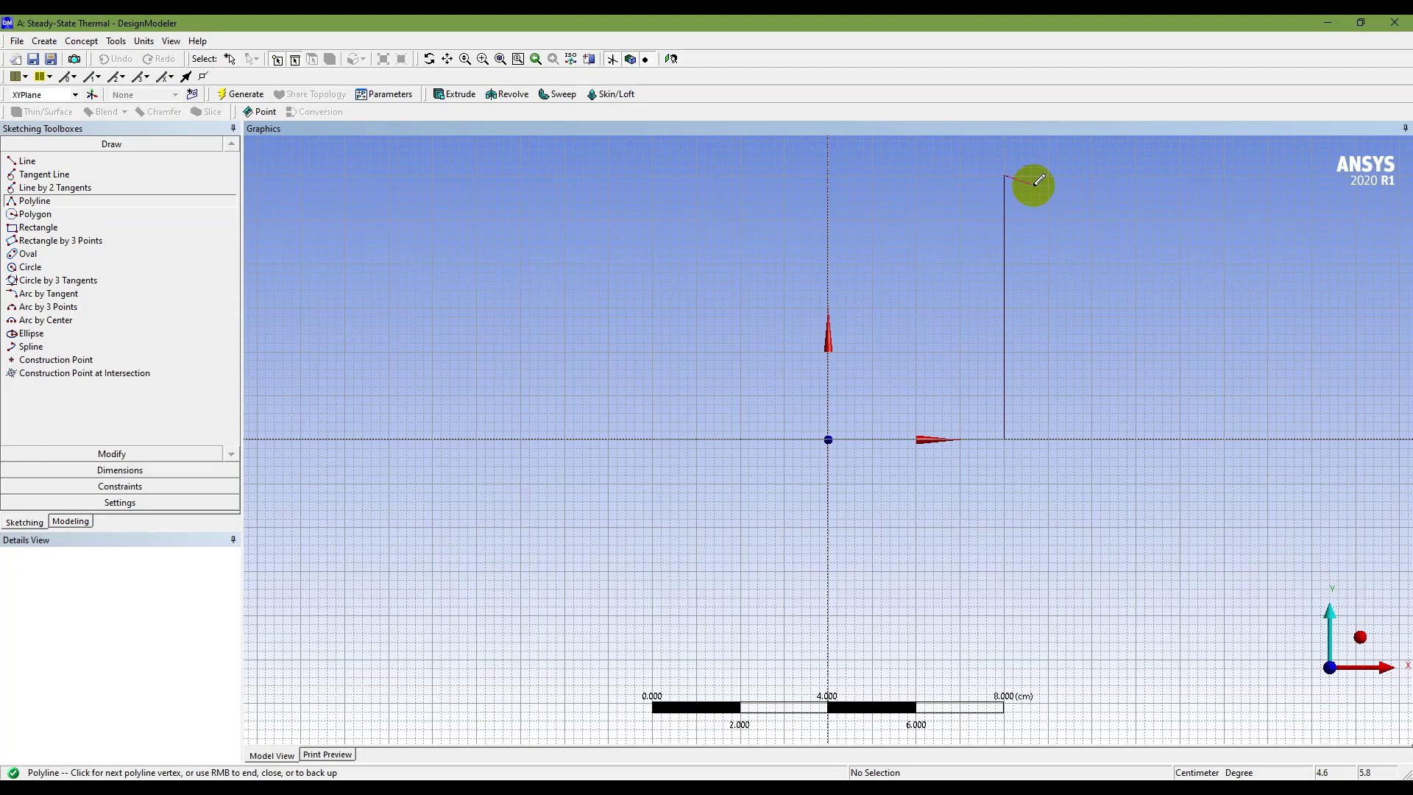
left_click(969, 175)
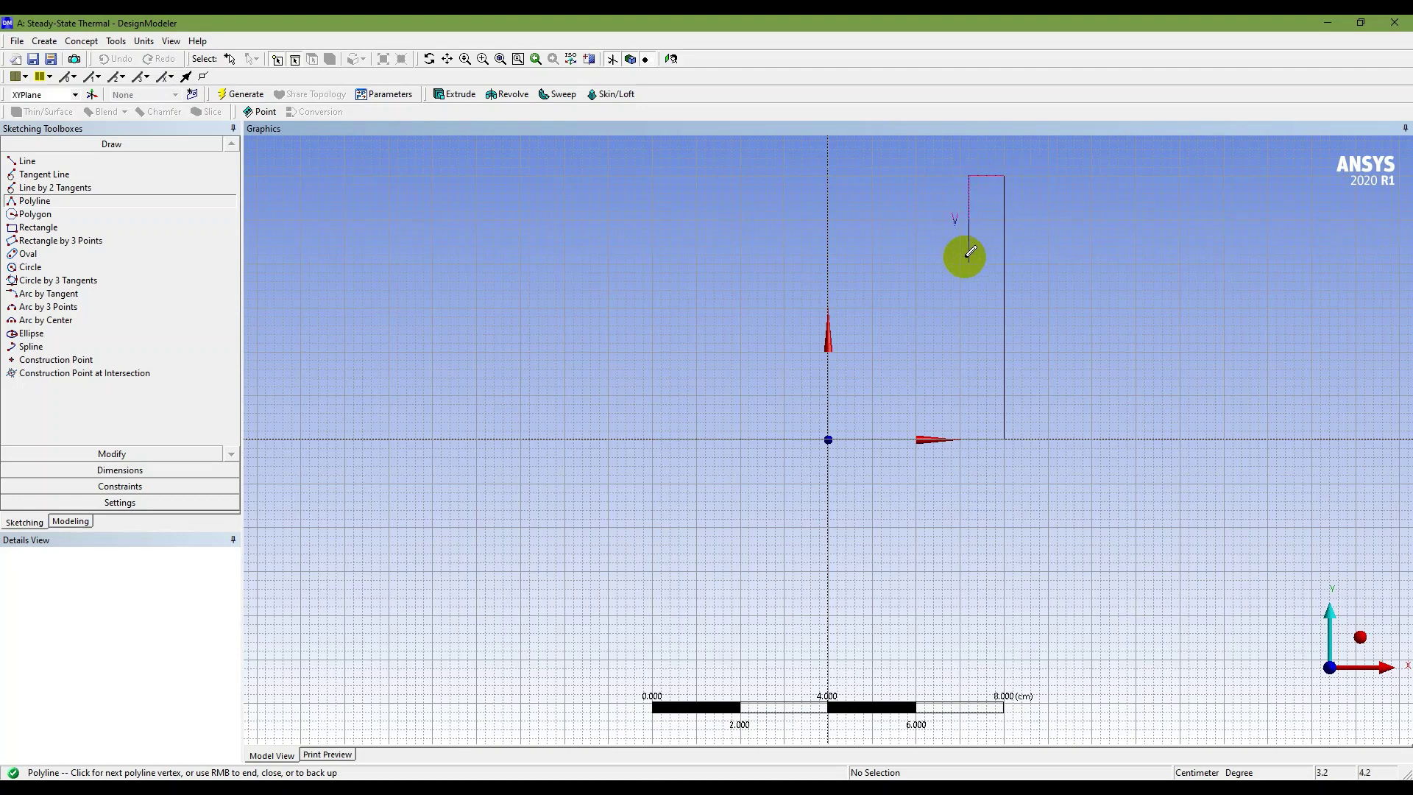
left_click(969, 393)
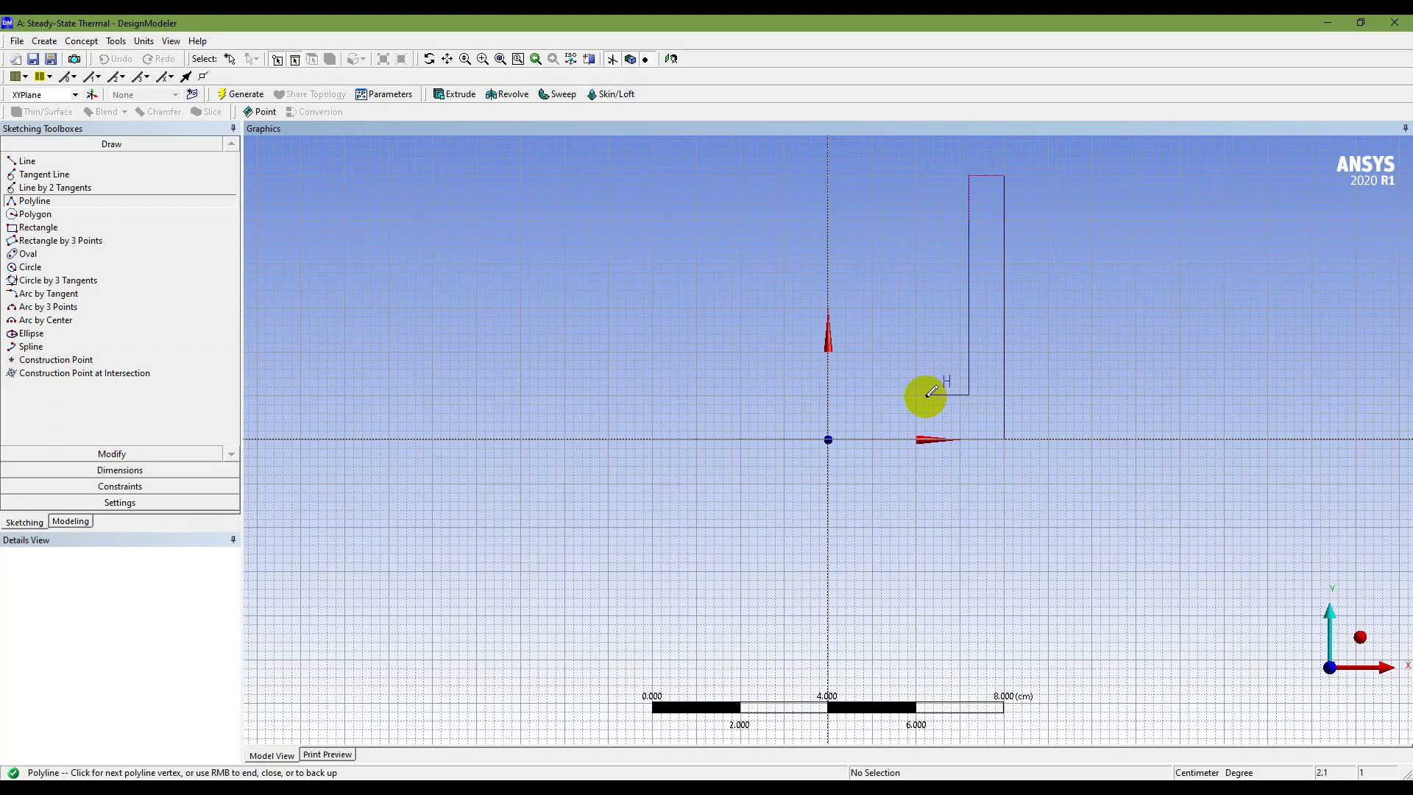
Continue the polyline through the second fin and the middle fin, each 0.8 cm wide and 6 cm high, with 1 cm gaps at y = 1 cm.
left_click(925, 175)
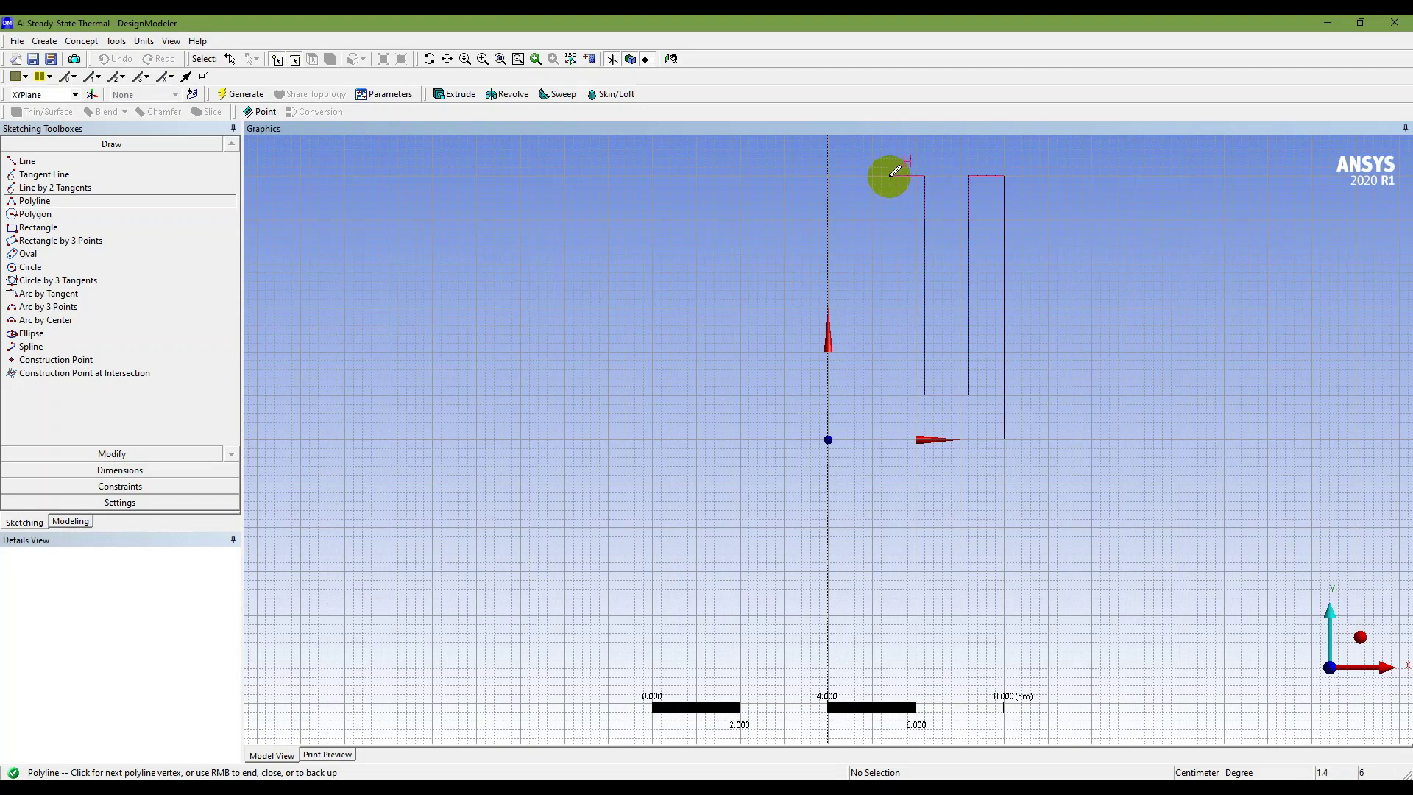
left_click(890, 175)
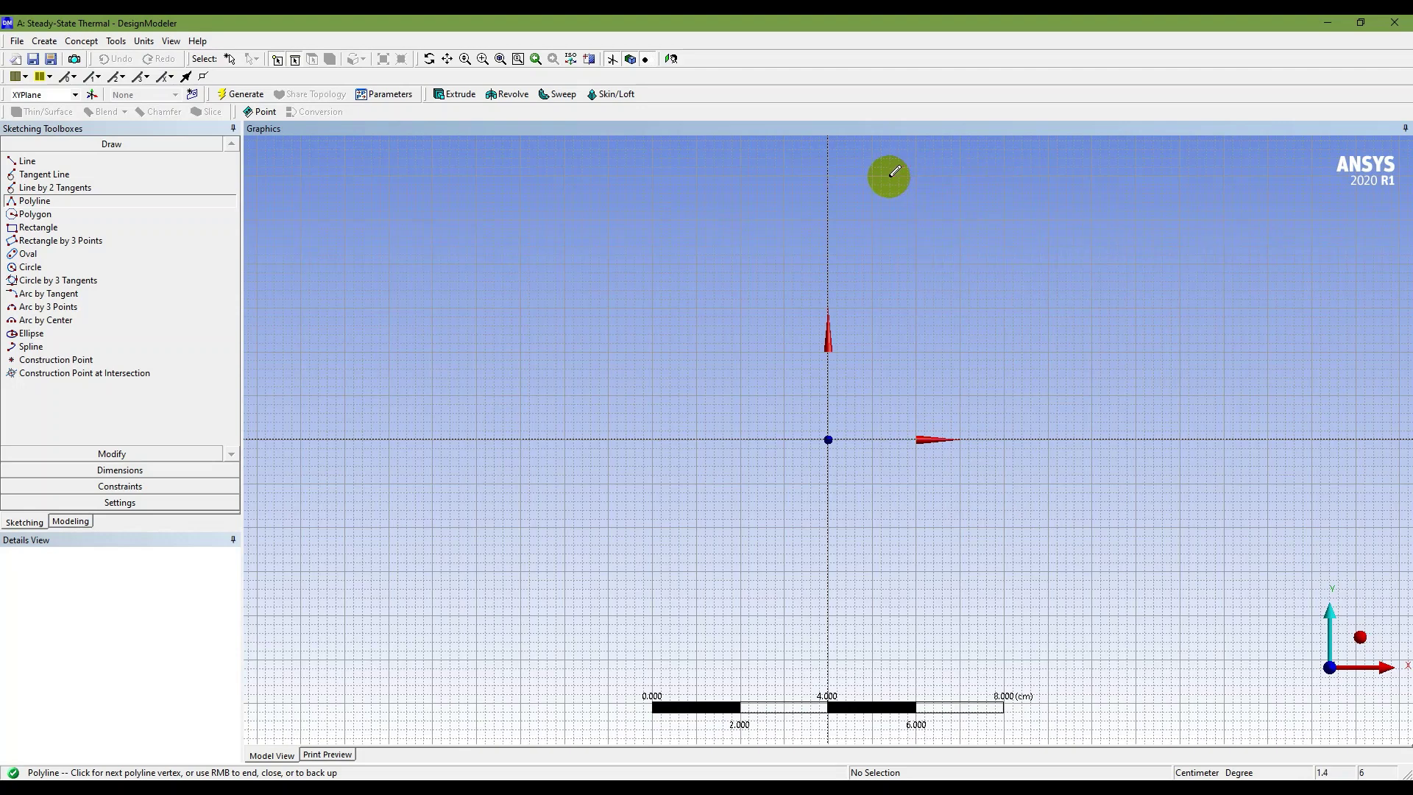
left_click(890, 394)
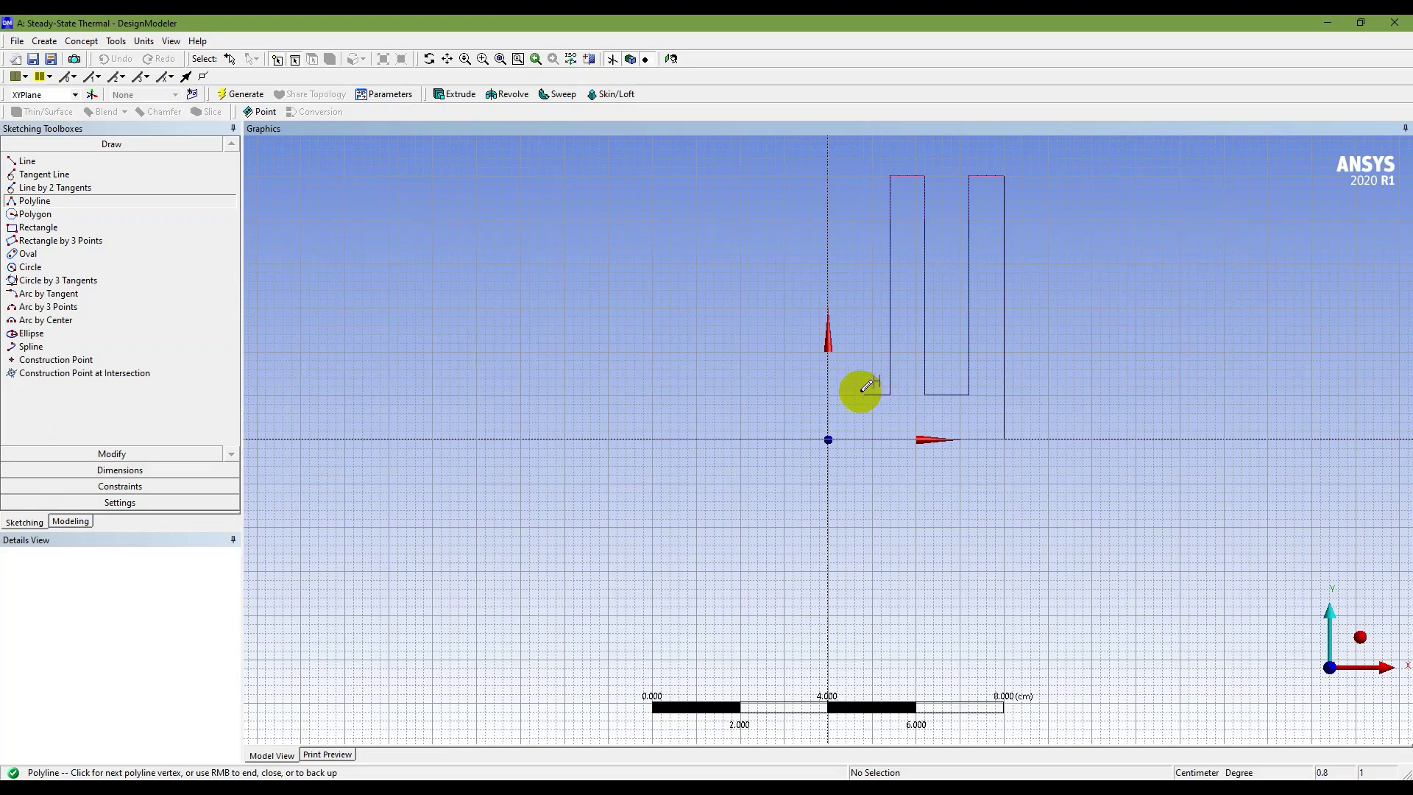
left_click(846, 394)
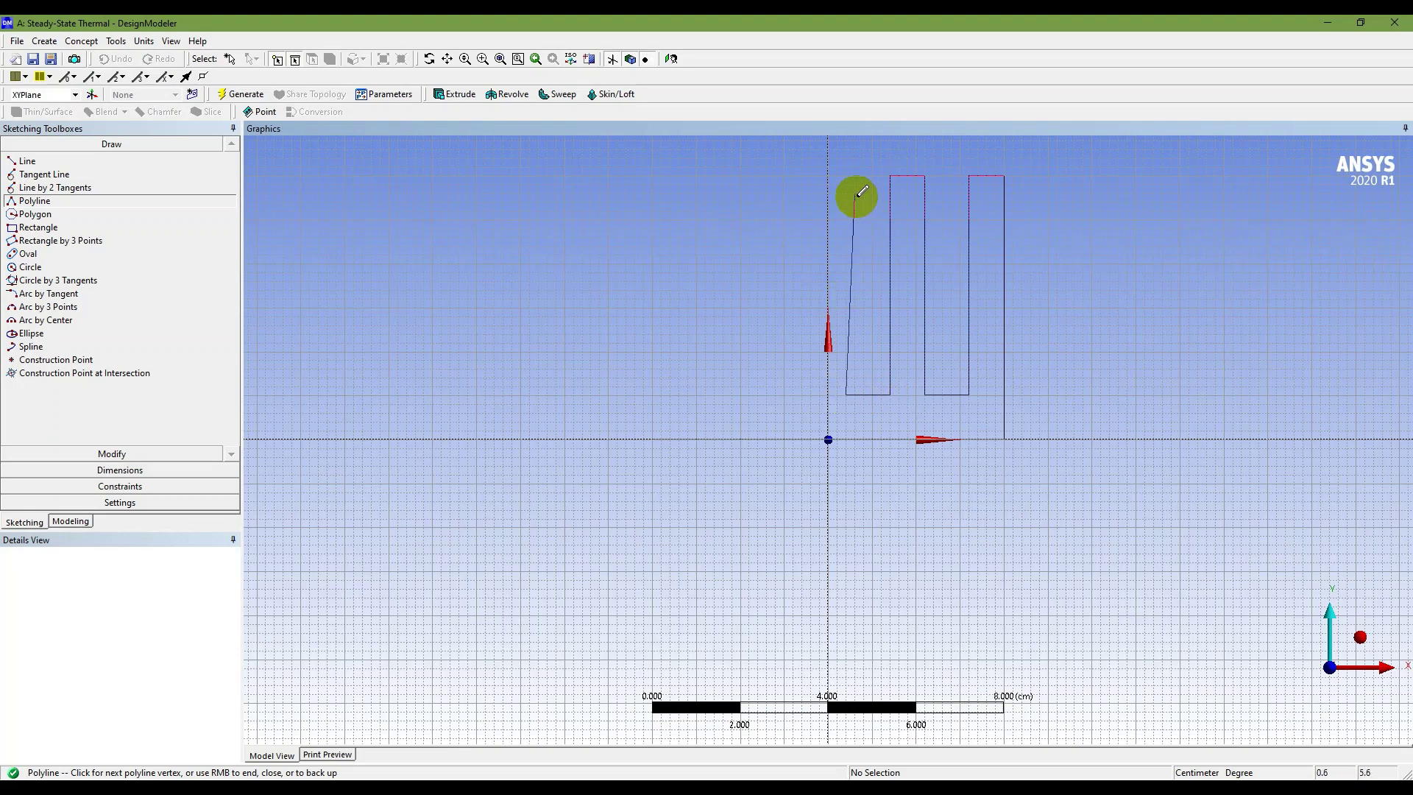
left_click(847, 176)
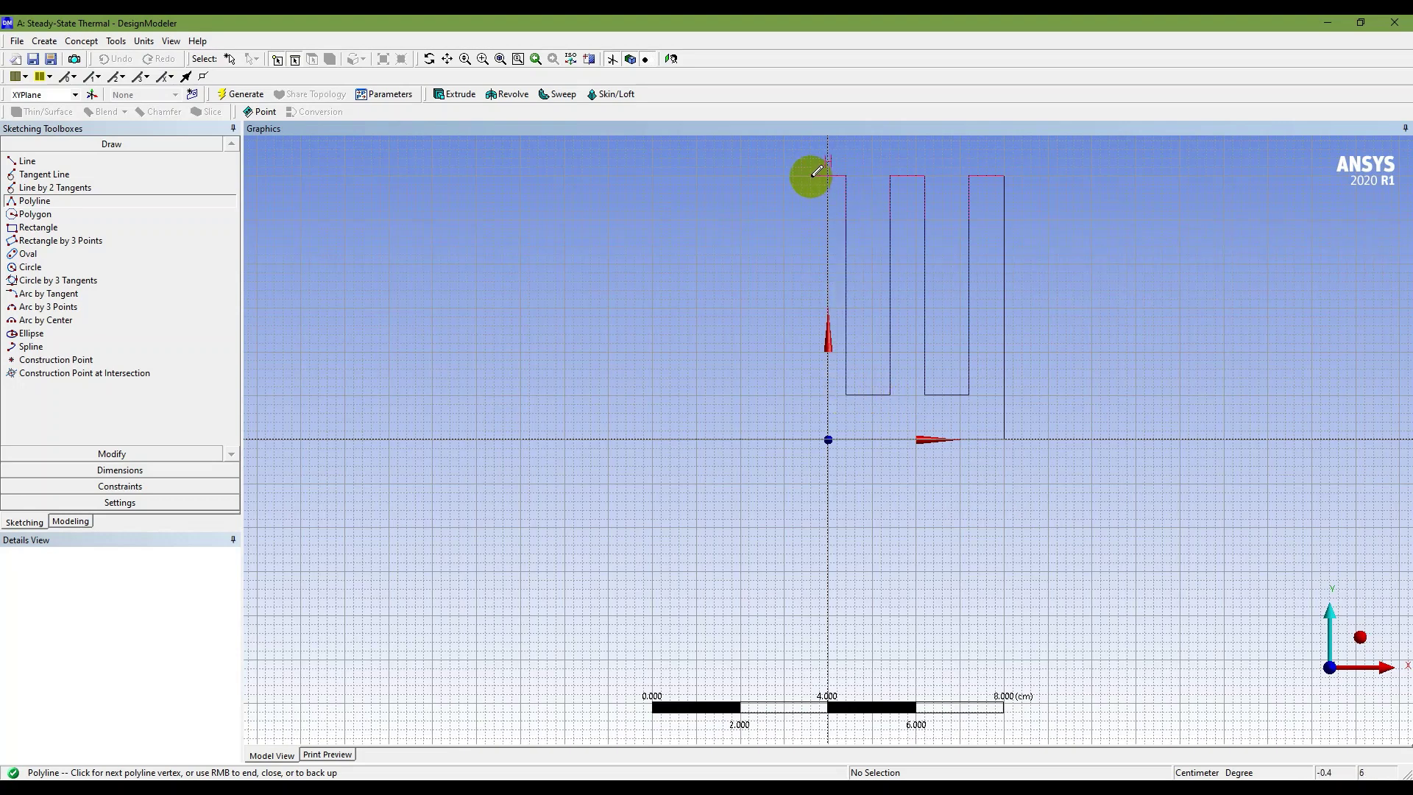
left_click(811, 175)
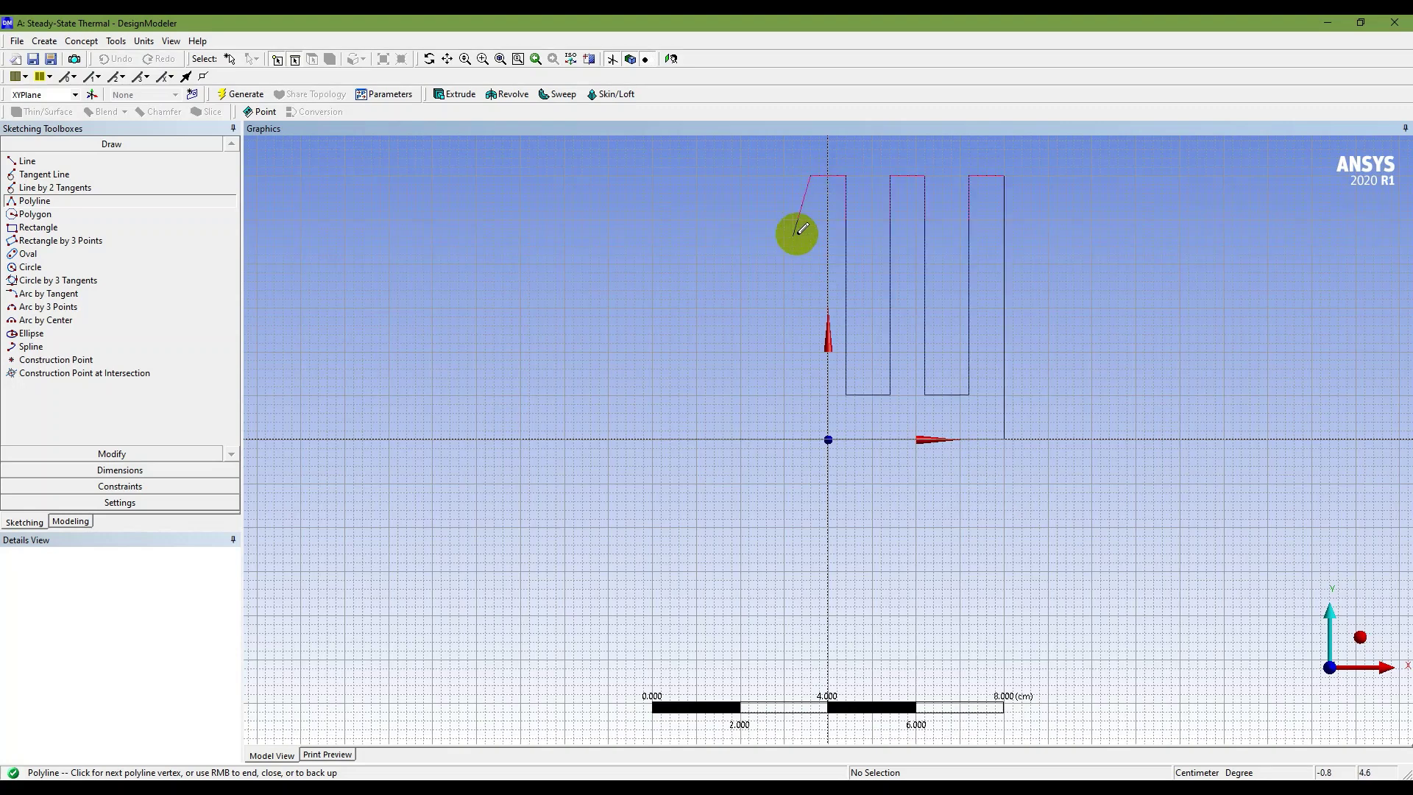
left_click(811, 394)
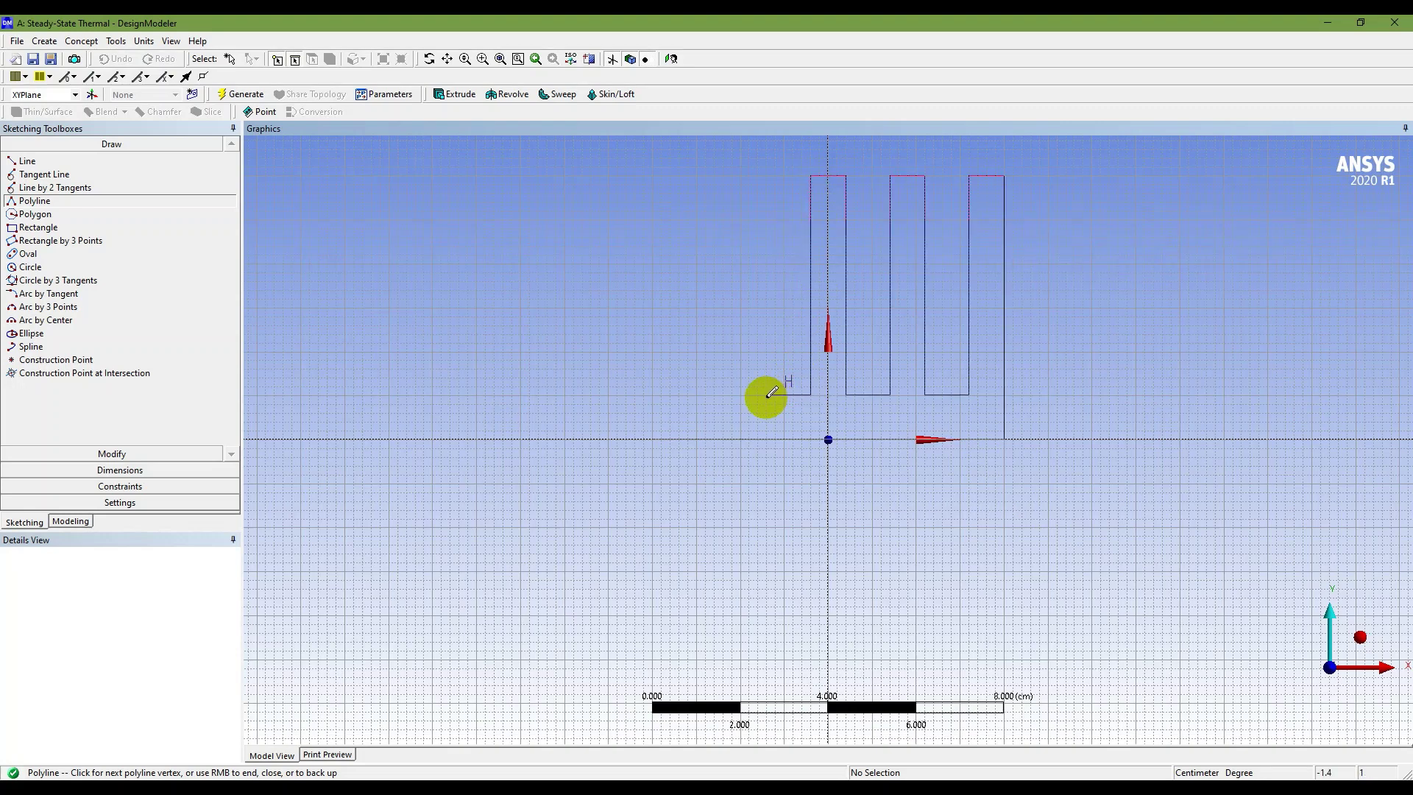
Add the fourth fin to the polyline after a 1 cm gap, spanning x = -1.4 to -2.2 cm and rising to y = 6 cm.
left_click(766, 393)
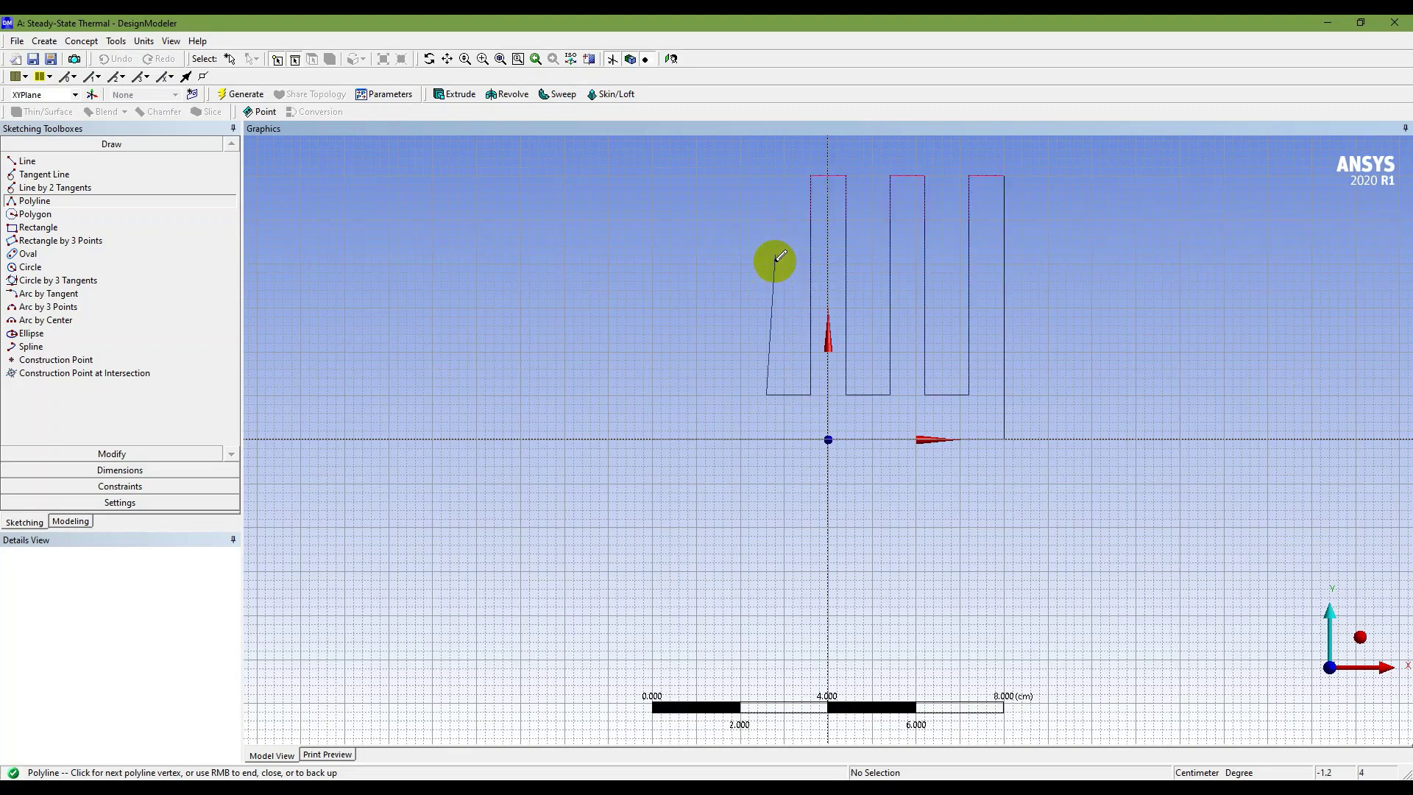
left_click(766, 175)
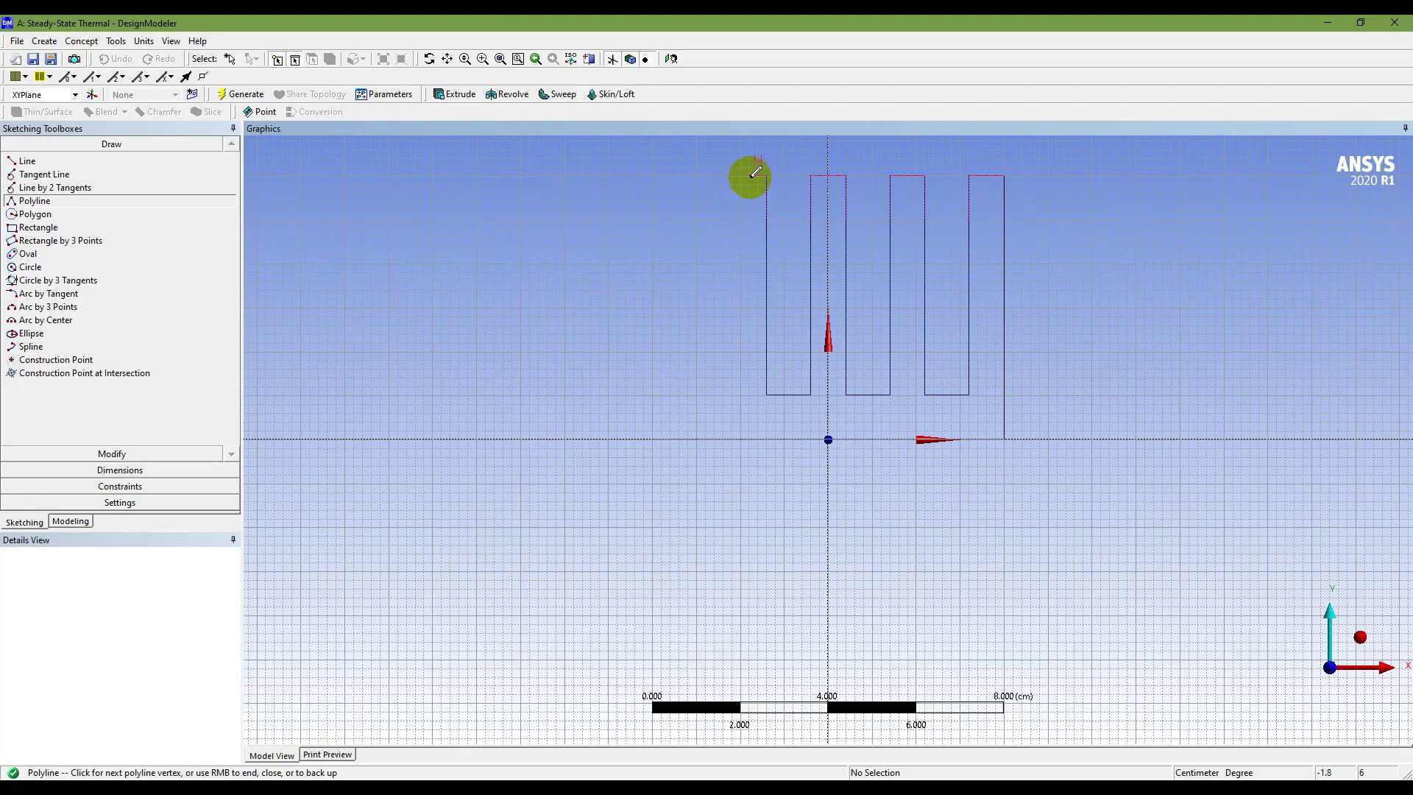
left_click(733, 175)
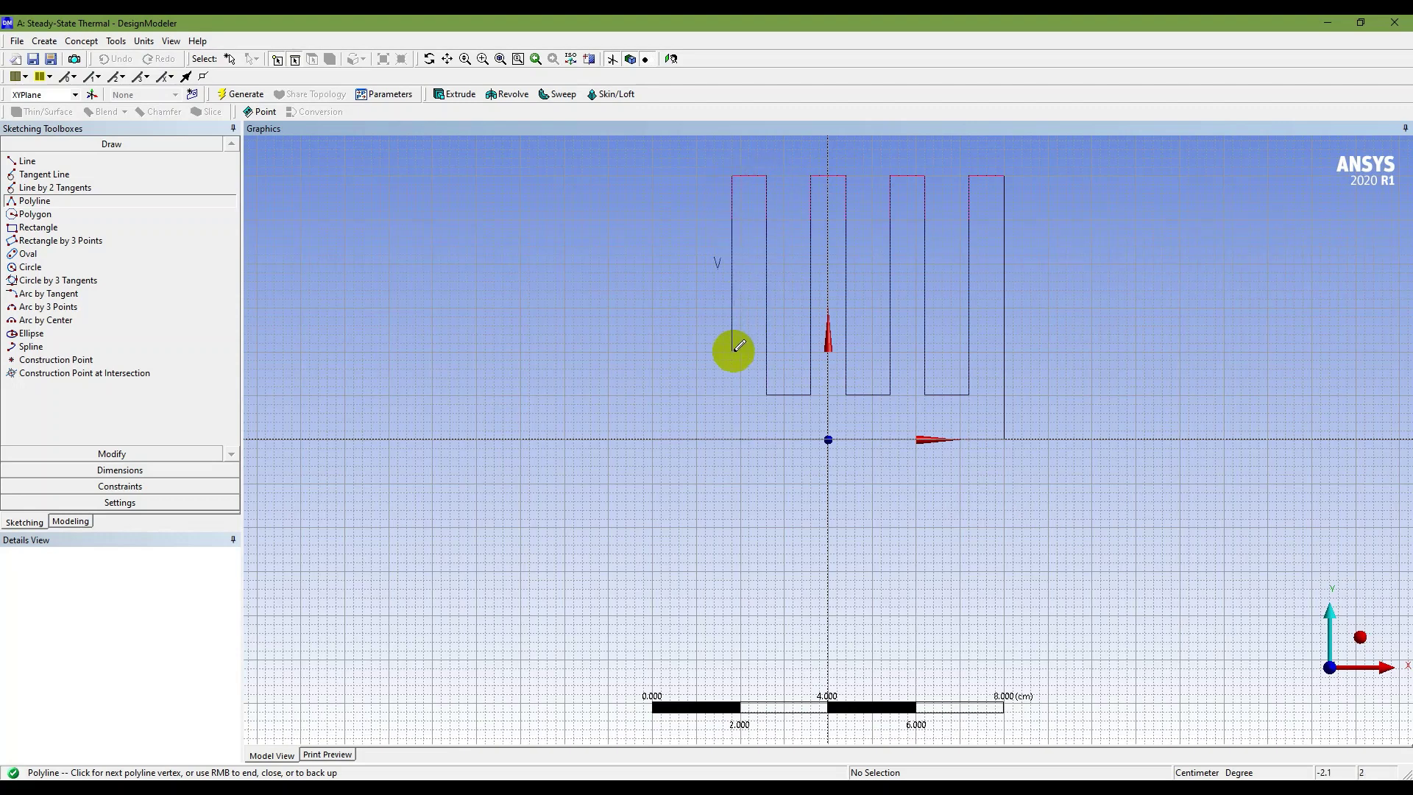
left_click(732, 395)
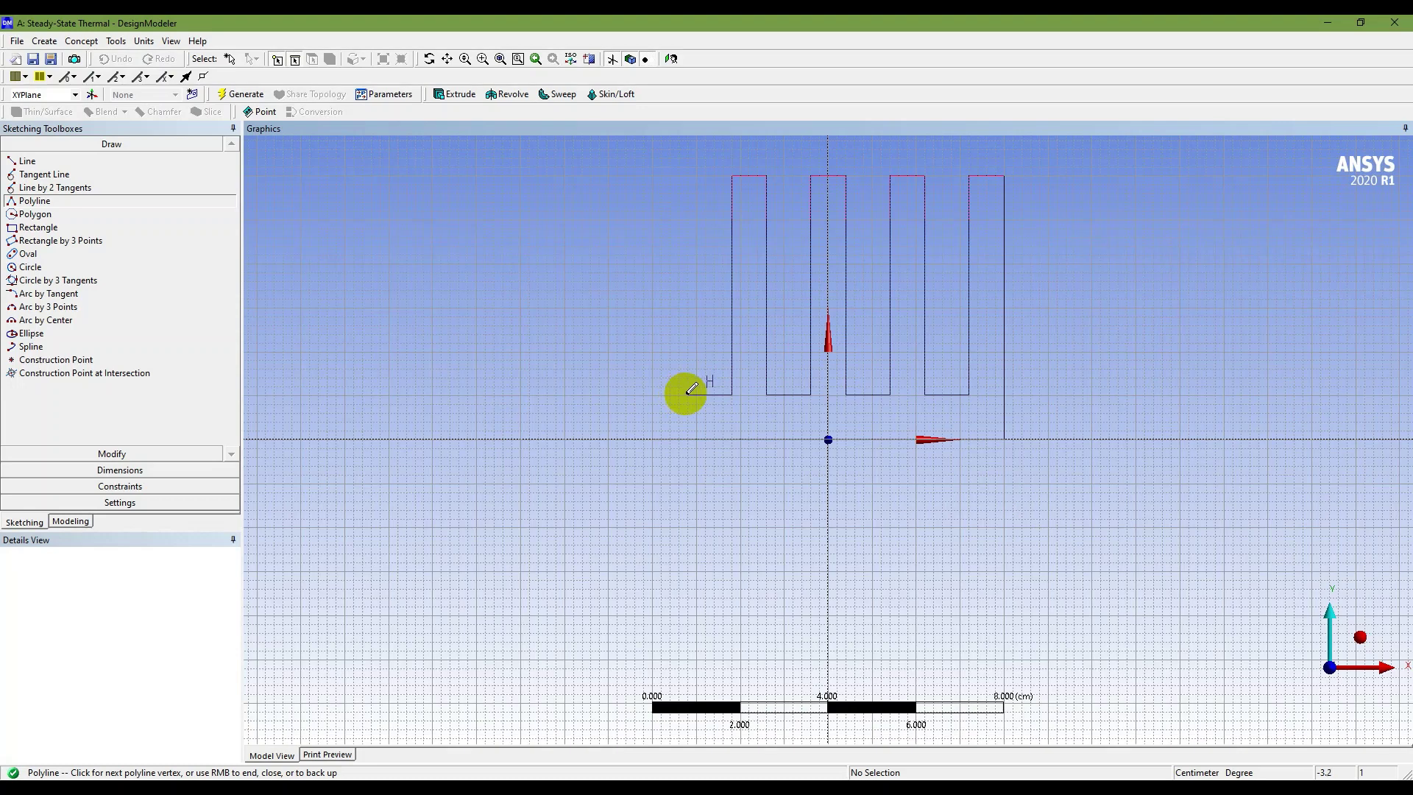
Add the fifth fin from x = -3.2 to -4 cm, return to the base at y = 0, and finish the polyline as a closed profile.
left_click(688, 395)
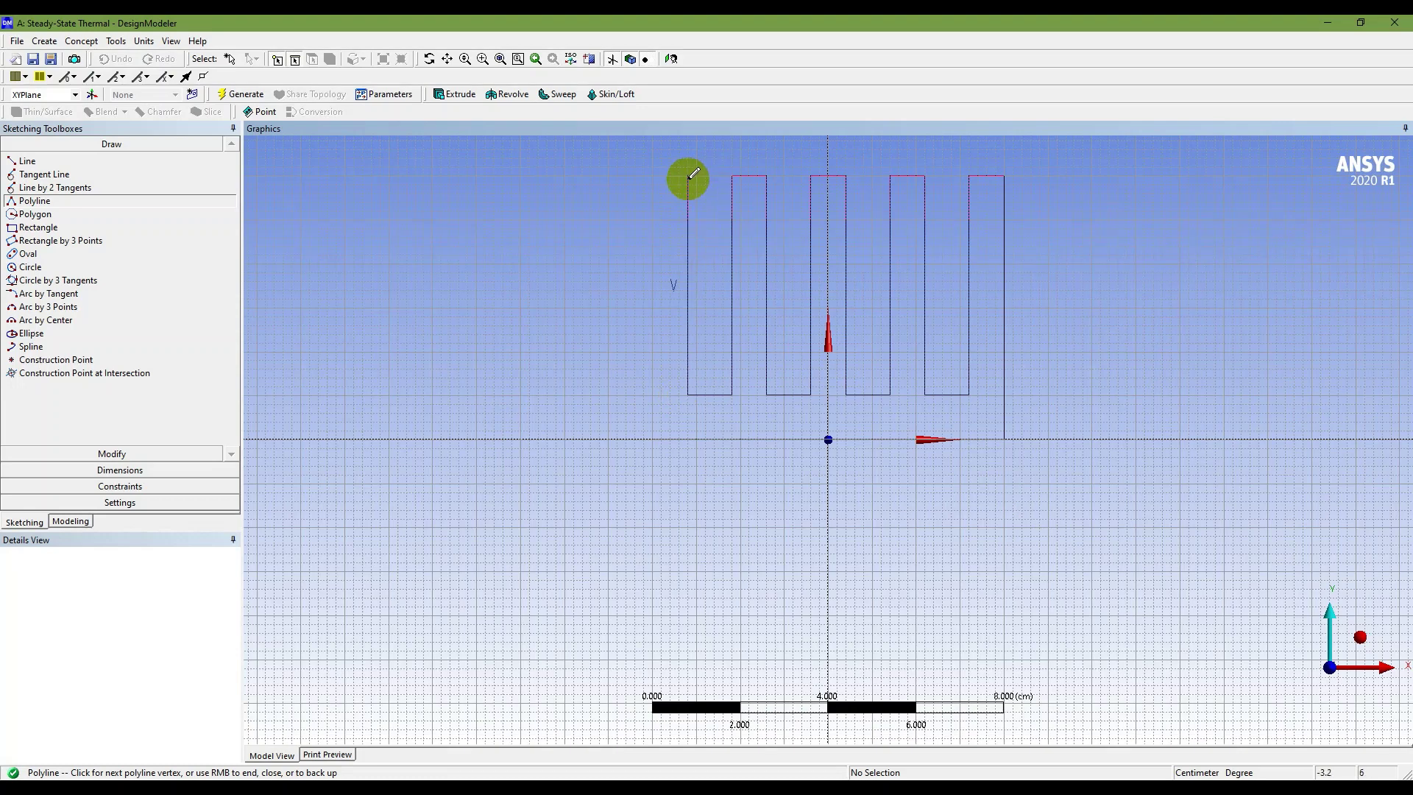
left_click(688, 175)
left_click(651, 175)
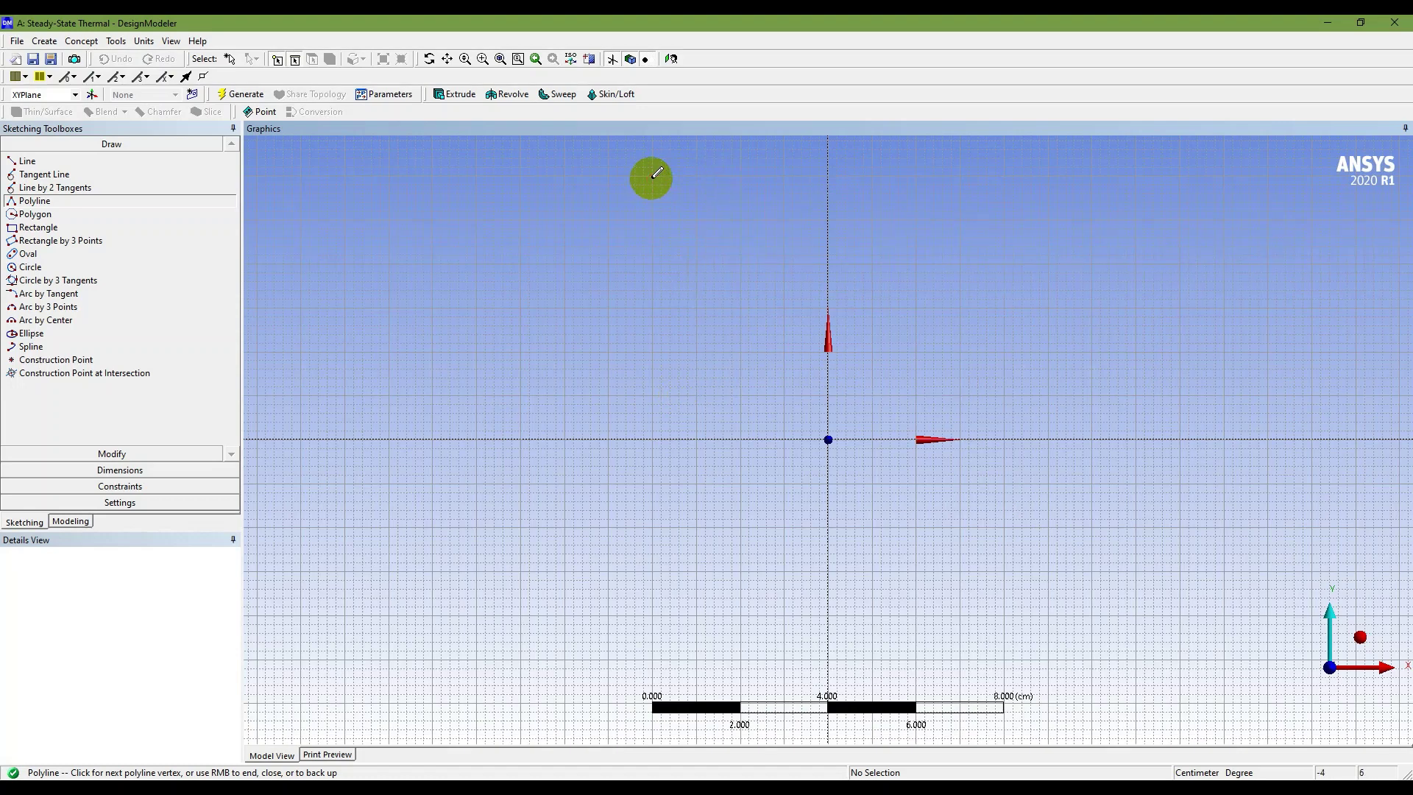
left_click(651, 439)
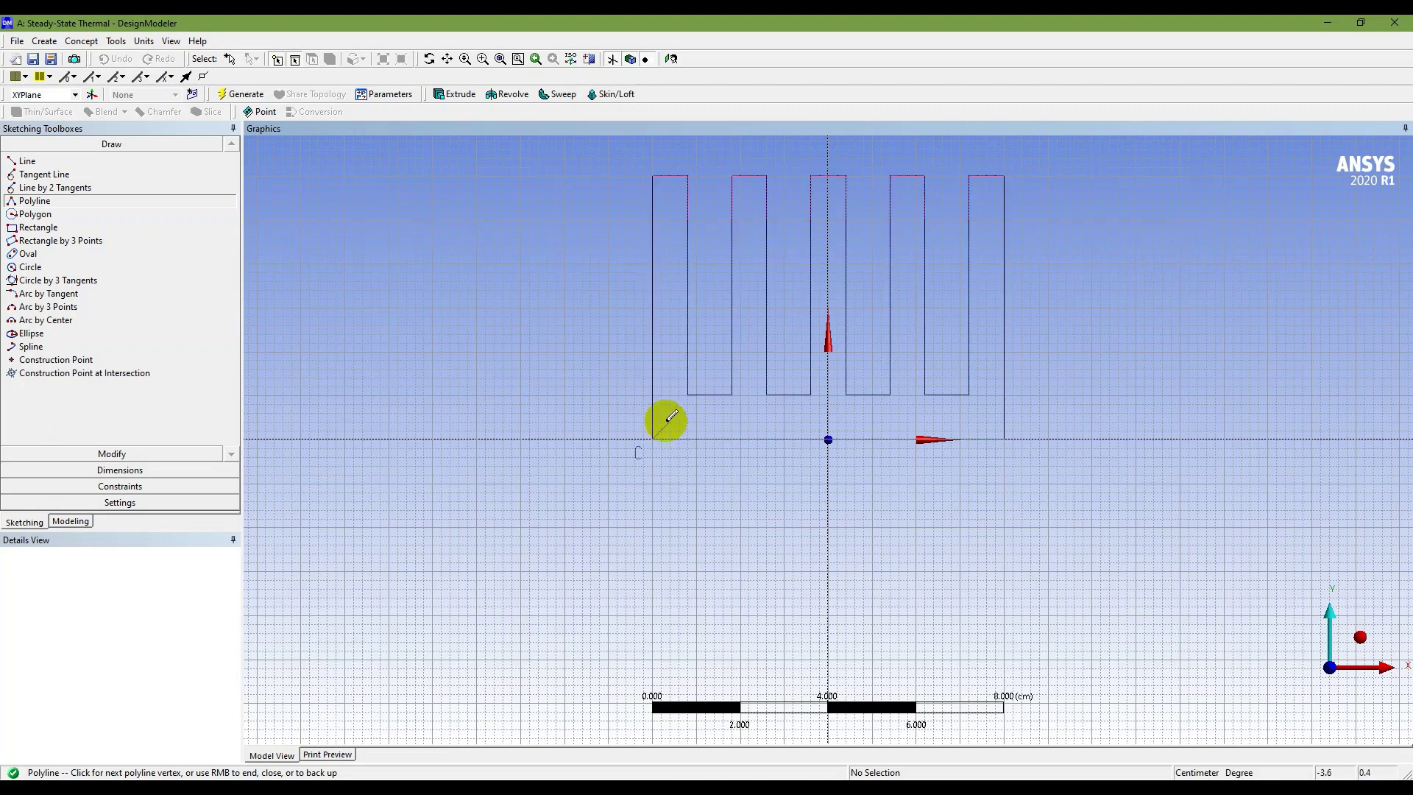
right_click(670, 449)
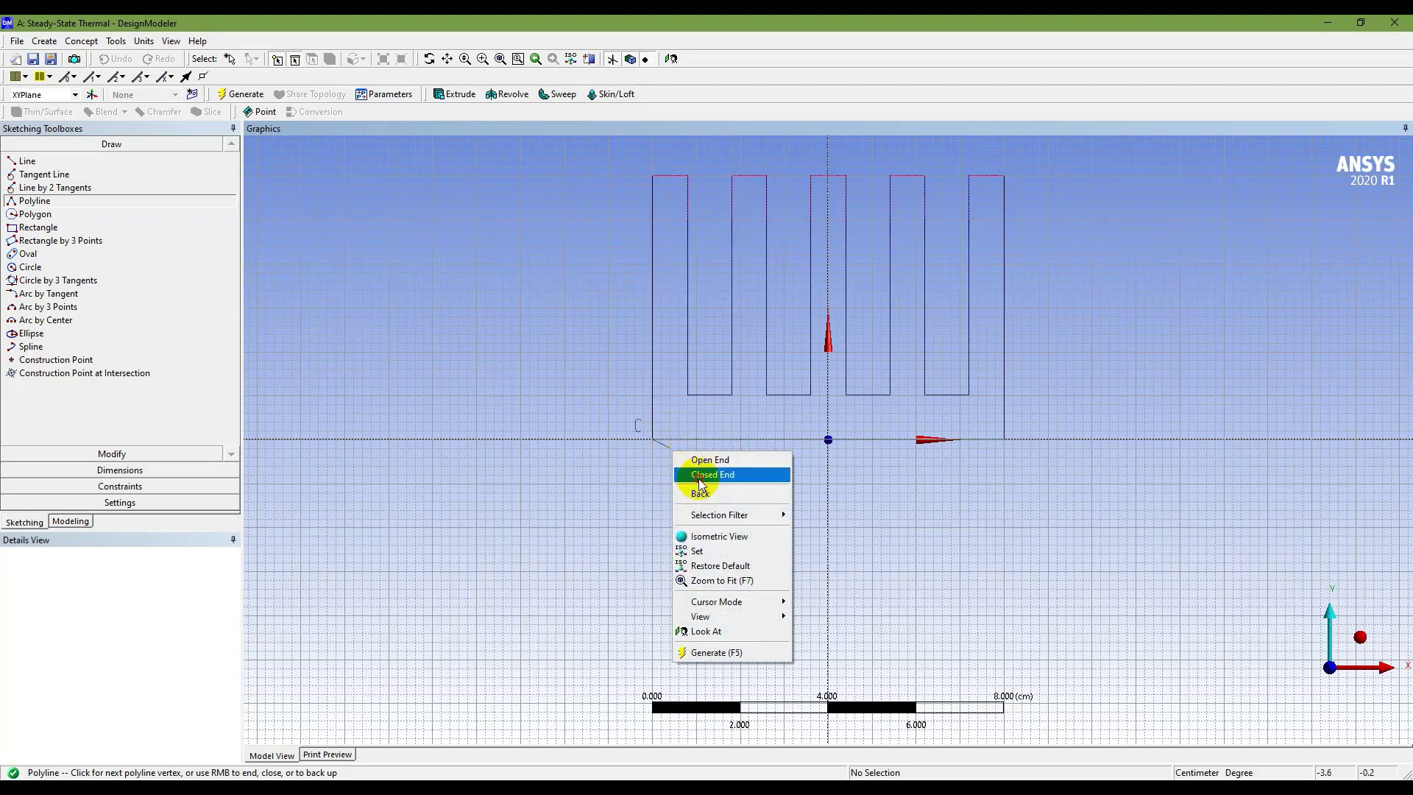
left_click(696, 479)
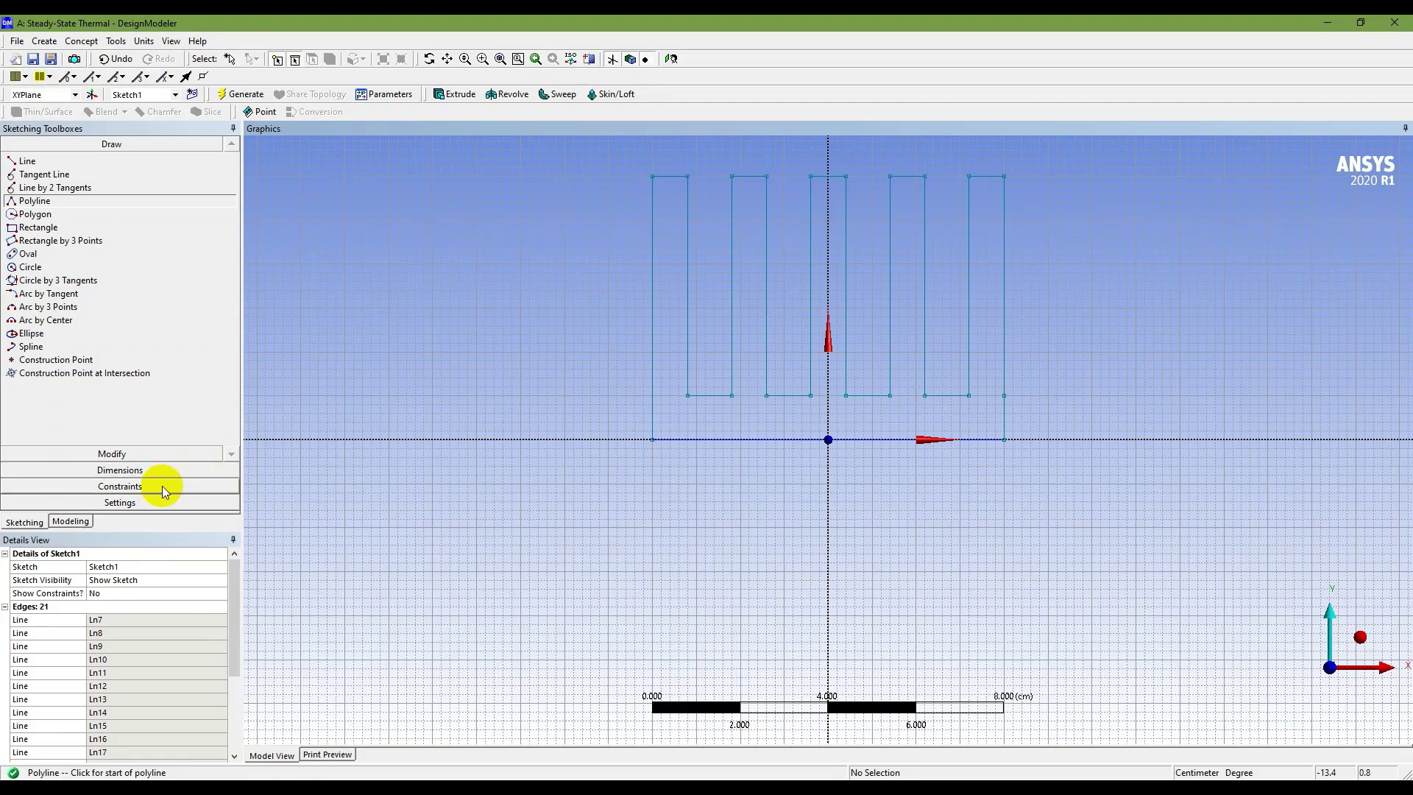
Review the sketch grid's display, major spacing and minor-steps settings against the finished fin profile.
left_click(147, 503)
left_click(101, 223)
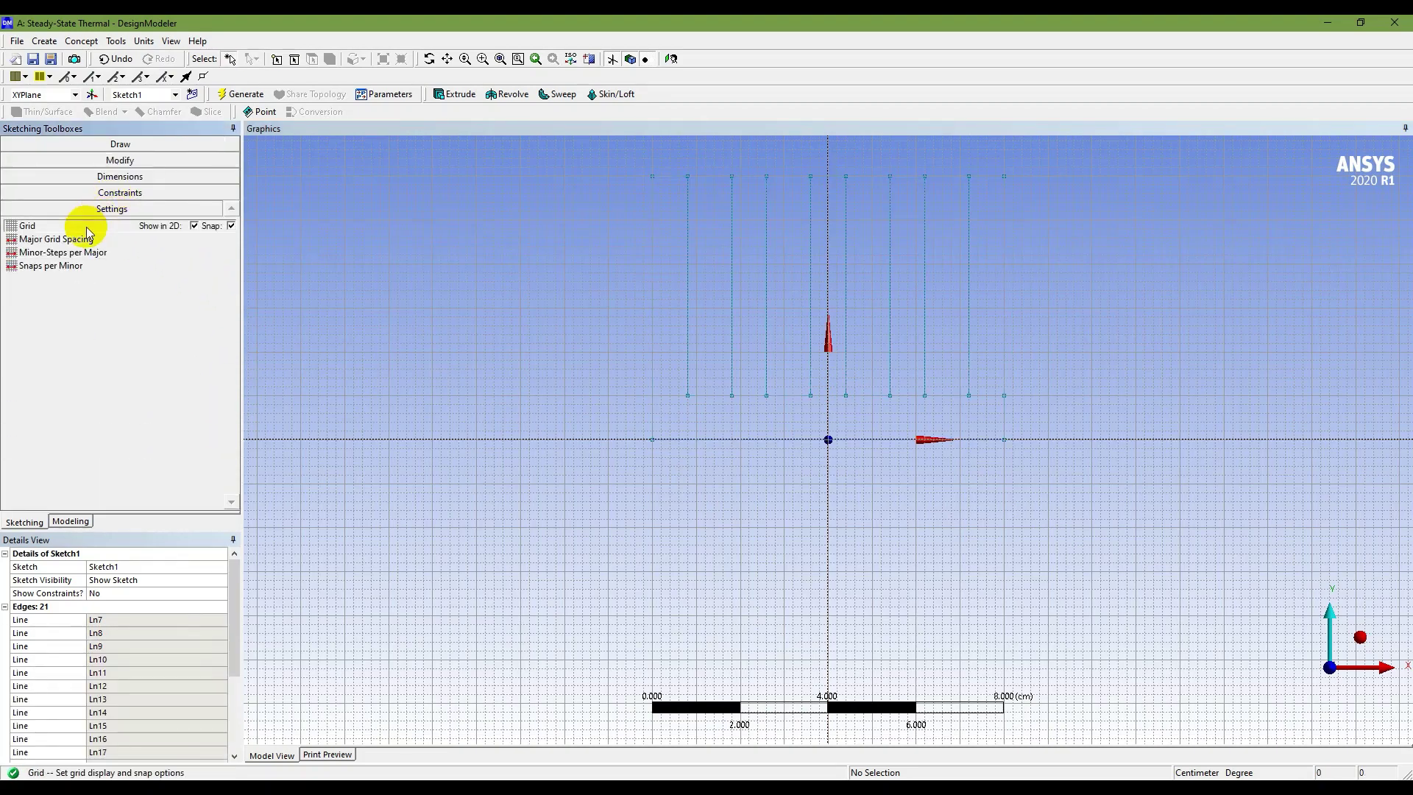
left_click(151, 241)
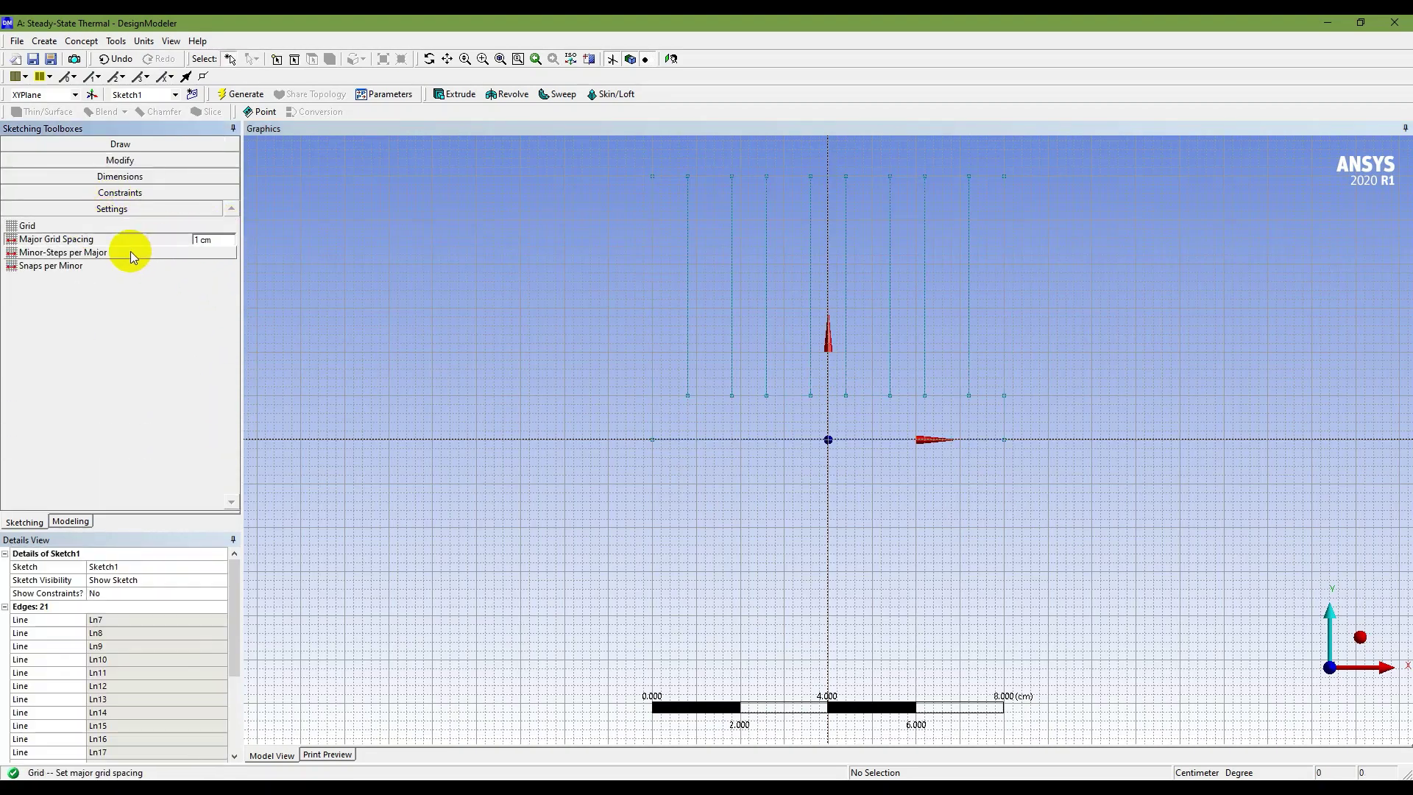
left_click(123, 254)
left_click(102, 241)
left_click(116, 256)
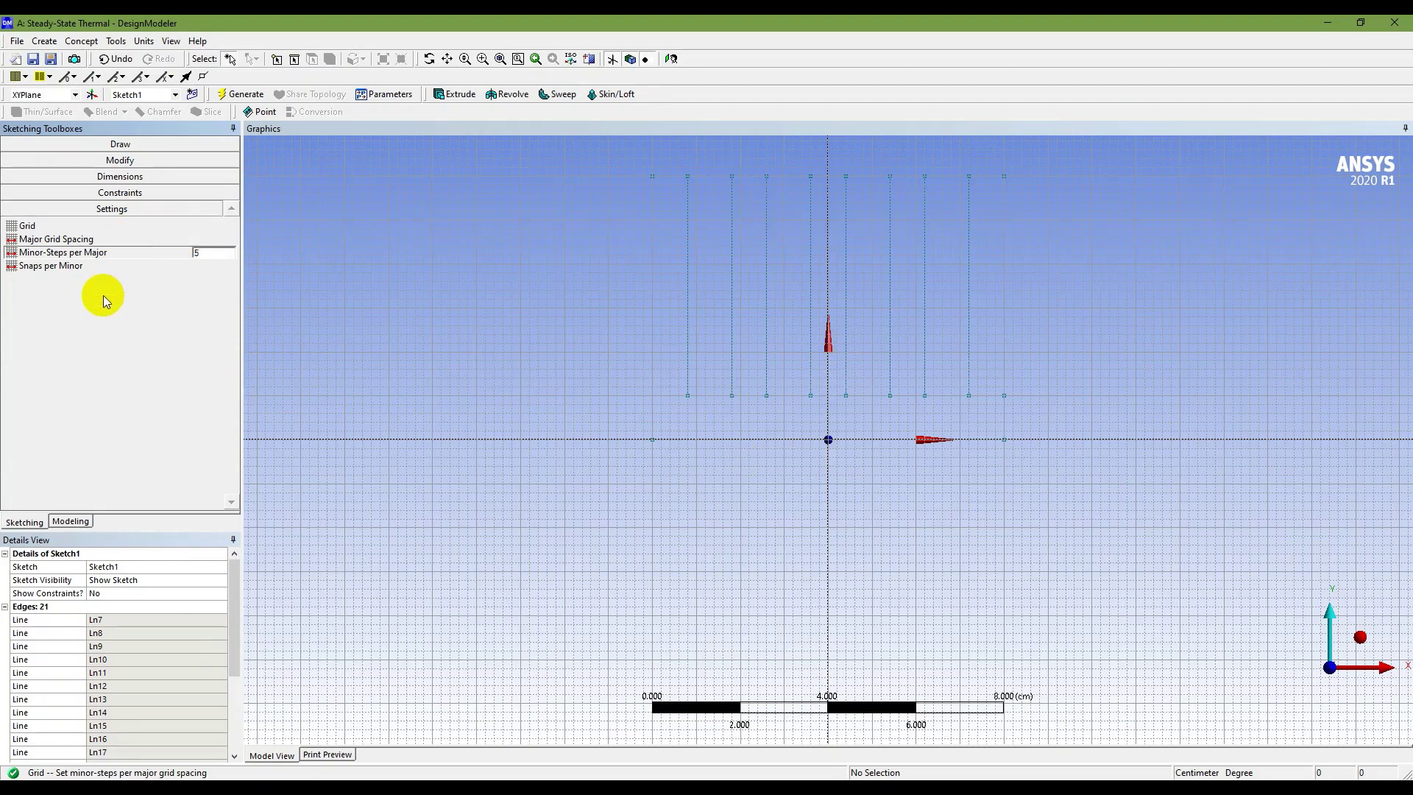
Enable the display of dimension values along with their names in the sketch.
left_click(122, 178)
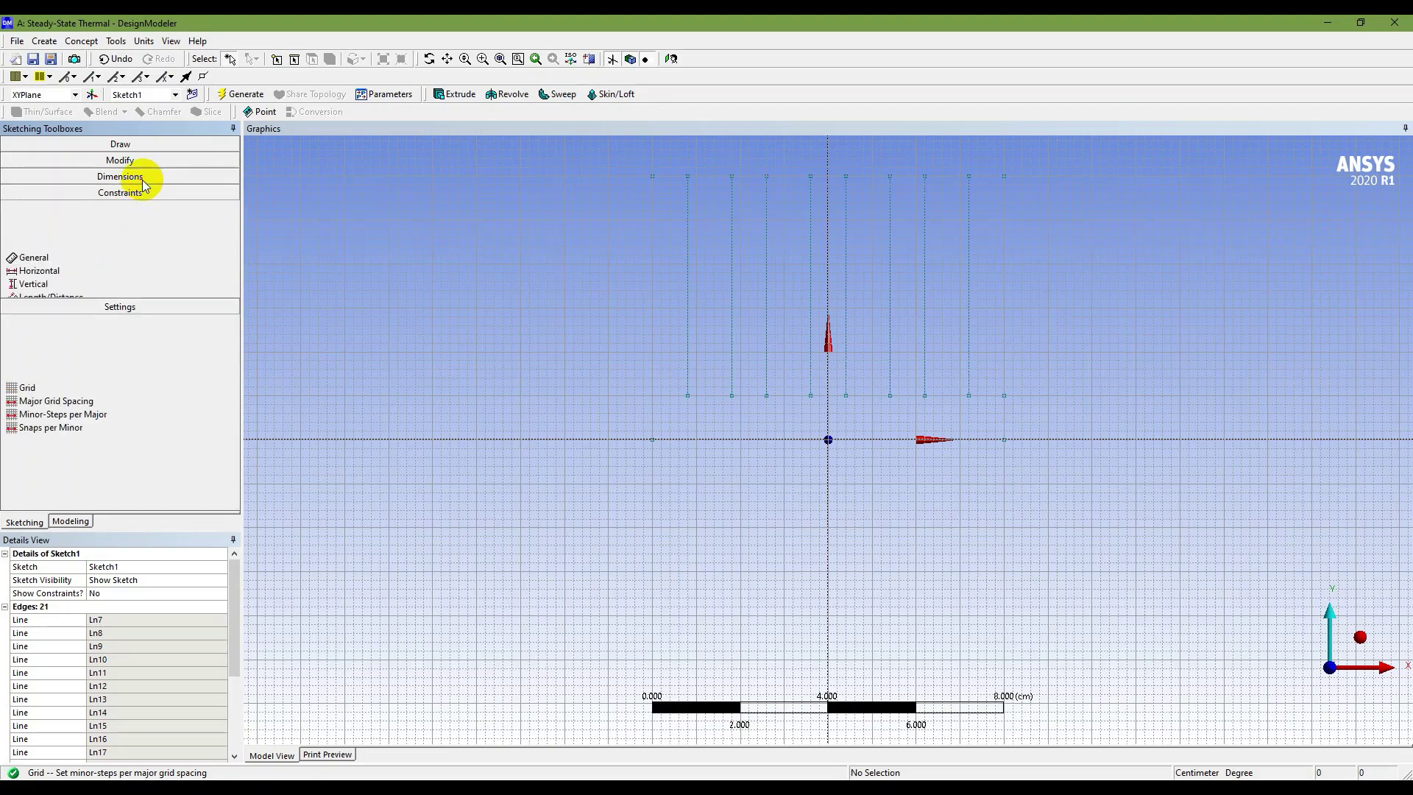
left_click(44, 340)
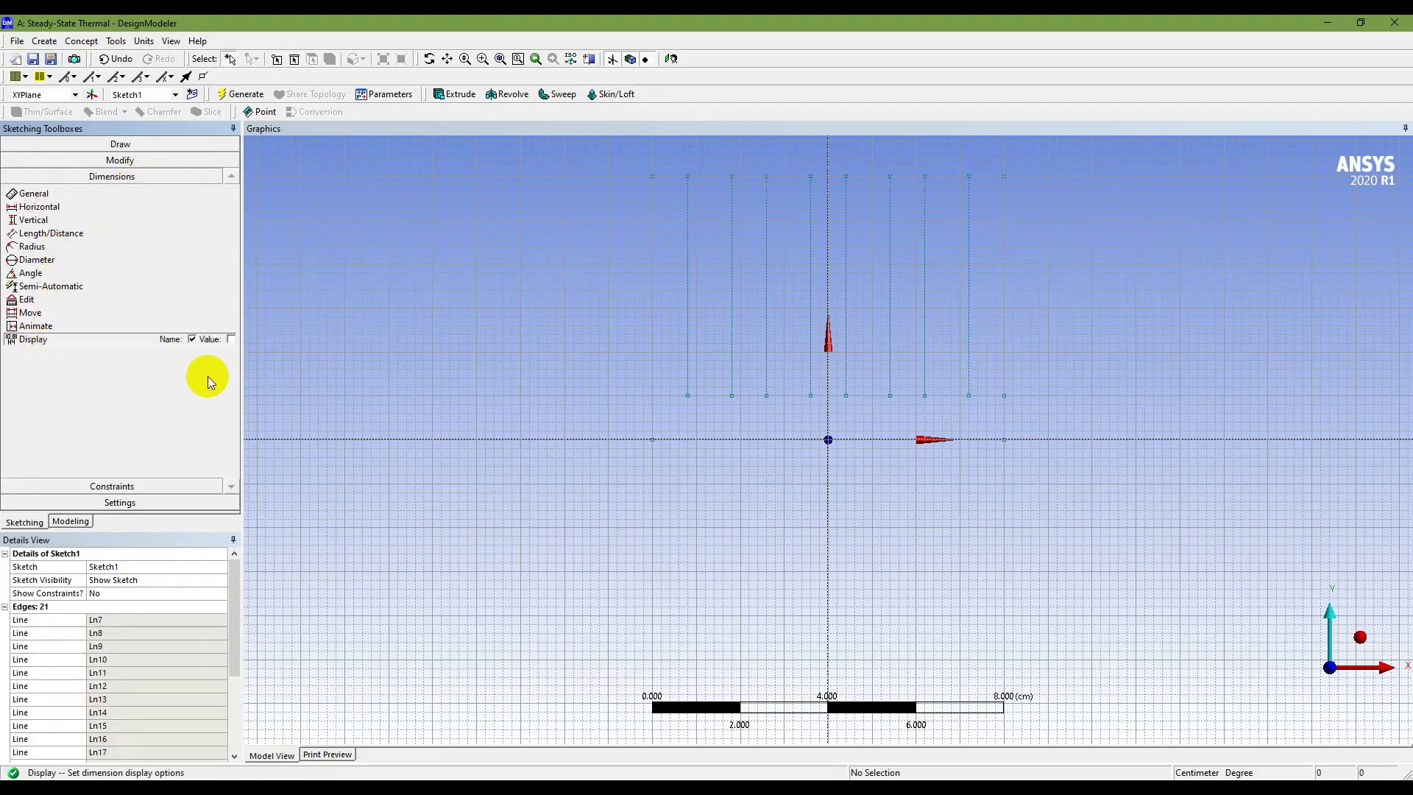
left_click(223, 339)
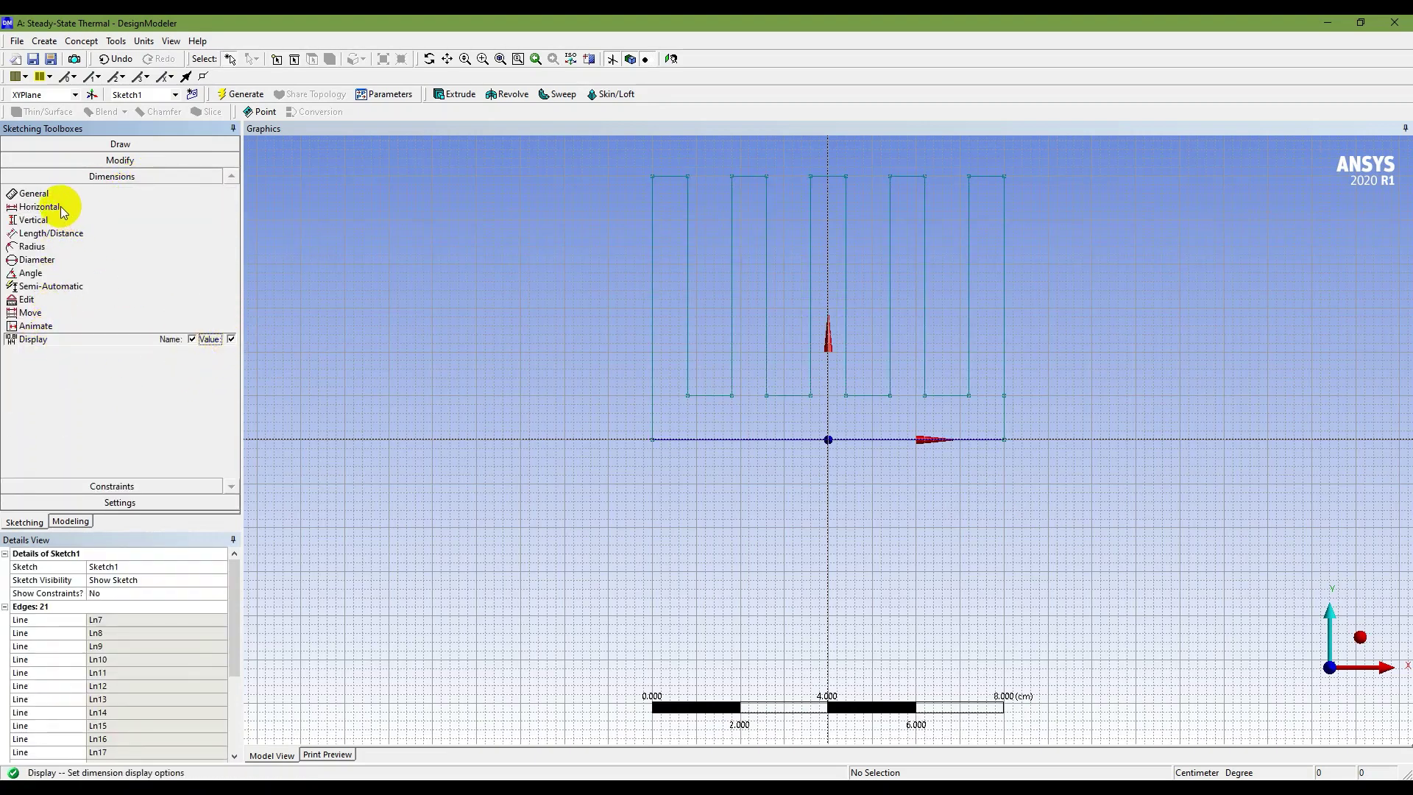
Add general dimensions to the profile's base line below the X axis and to its outer vertical edge on the negative X side.
left_click(34, 194)
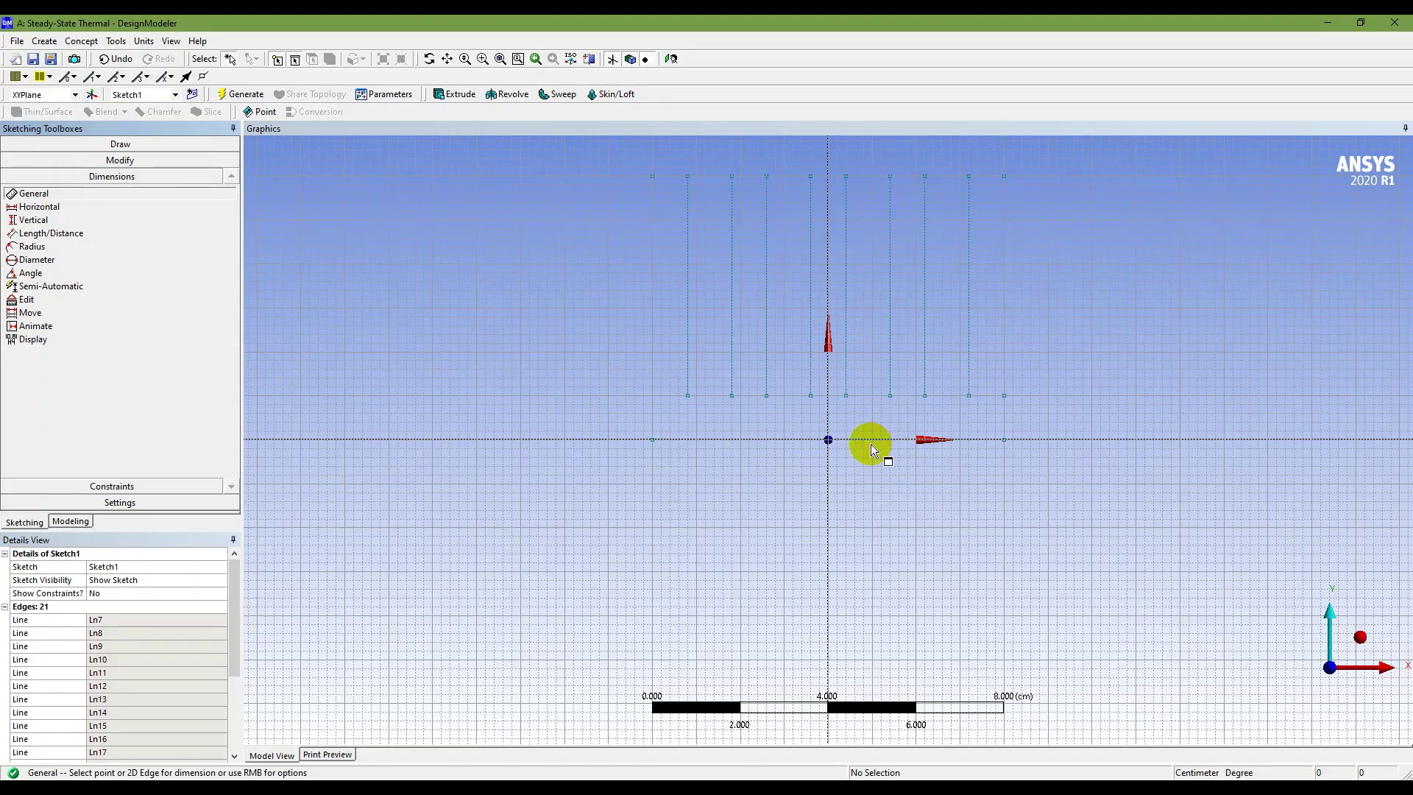
left_click(871, 444)
left_click(871, 475)
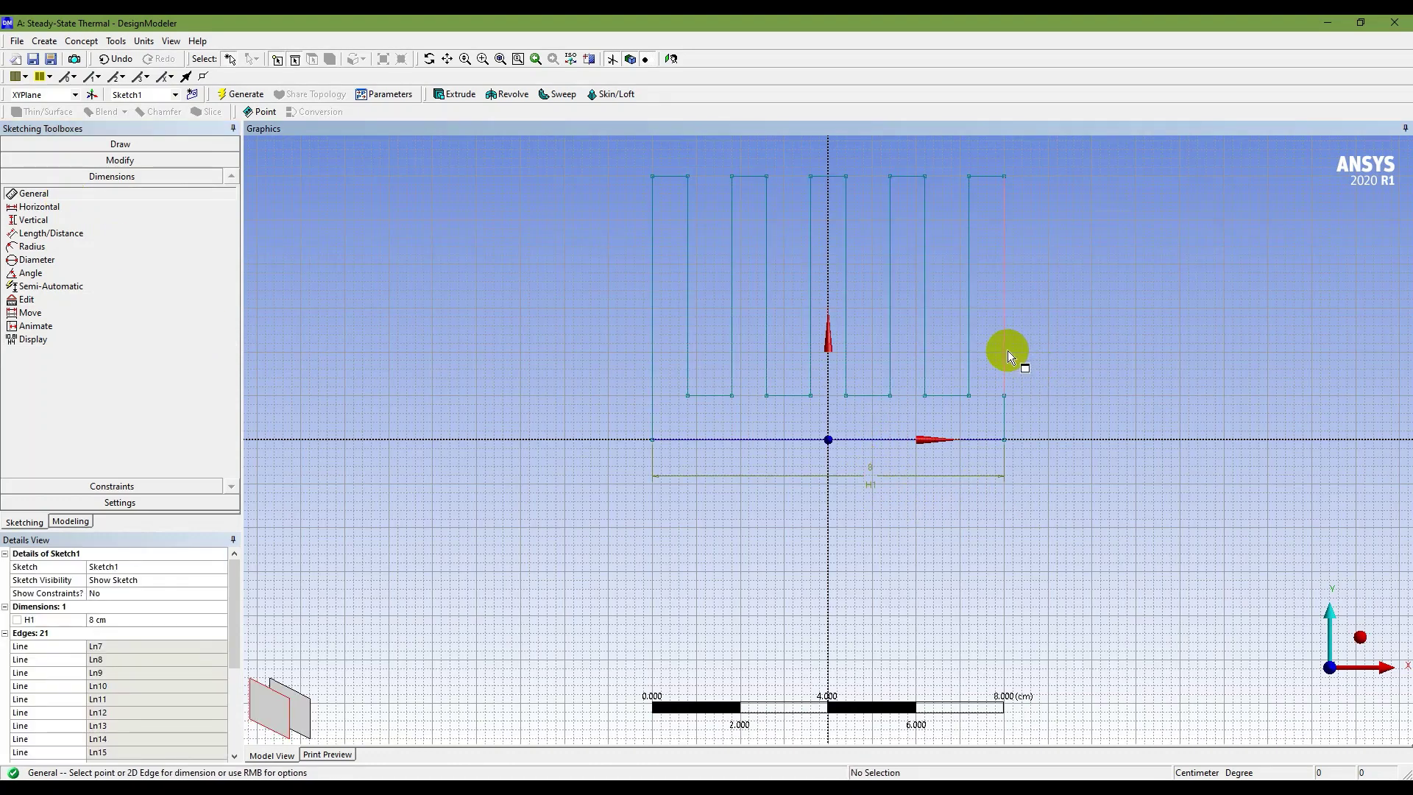
left_click(651, 346)
left_click(623, 346)
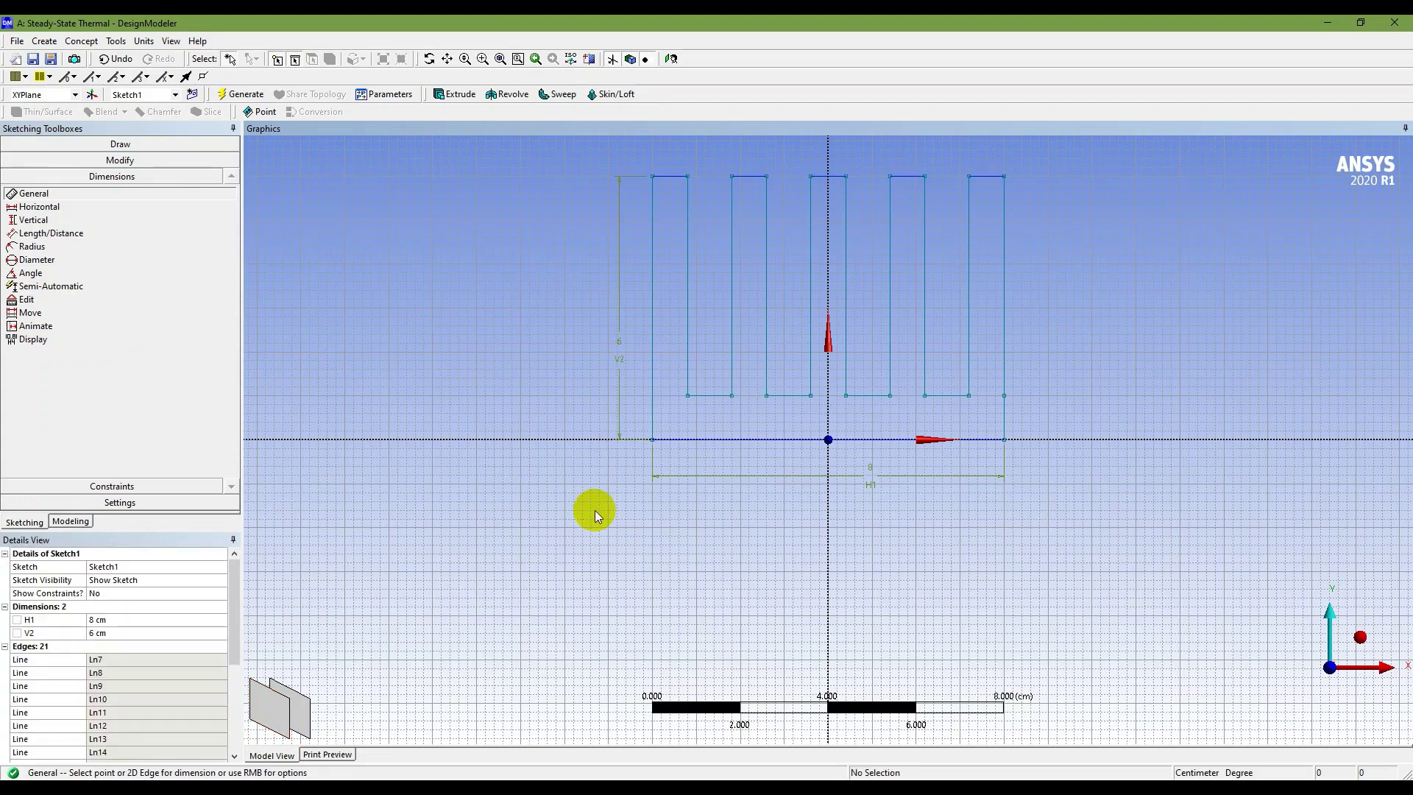
Add general dimensions to the width of each of the five fins along their top edges.
left_click(673, 177)
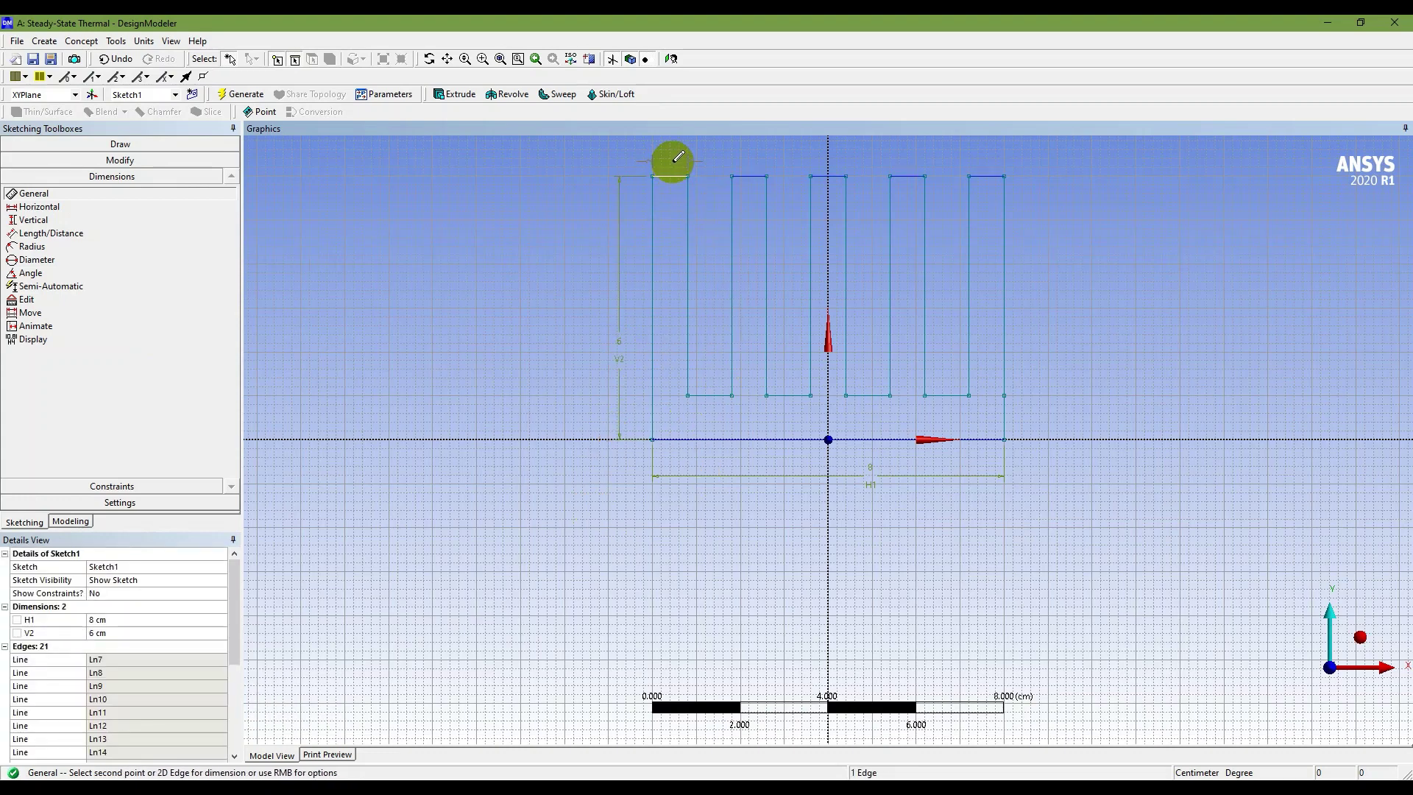
left_click(669, 157)
left_click(753, 177)
left_click(751, 157)
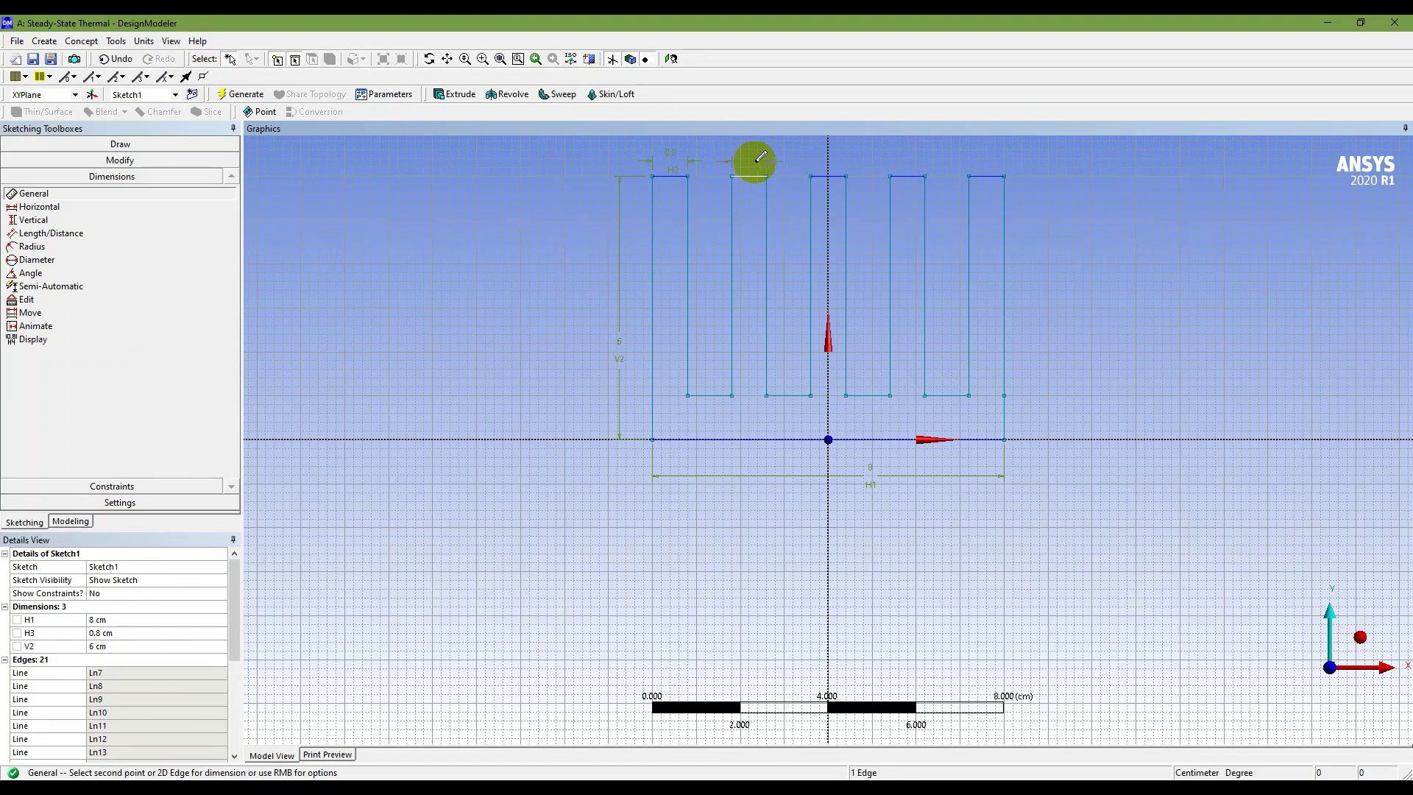
left_click(828, 177)
left_click(849, 162)
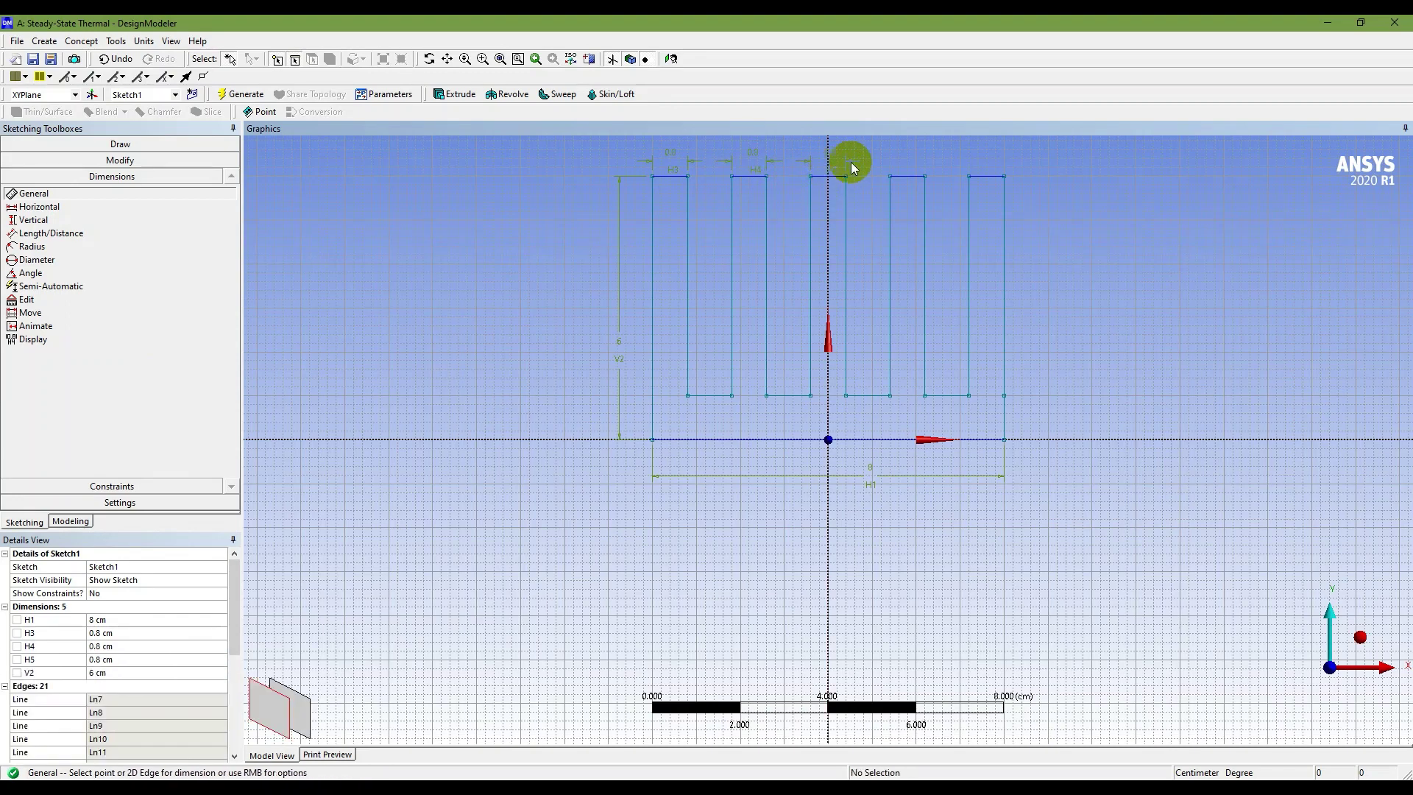
left_click(908, 176)
left_click(912, 163)
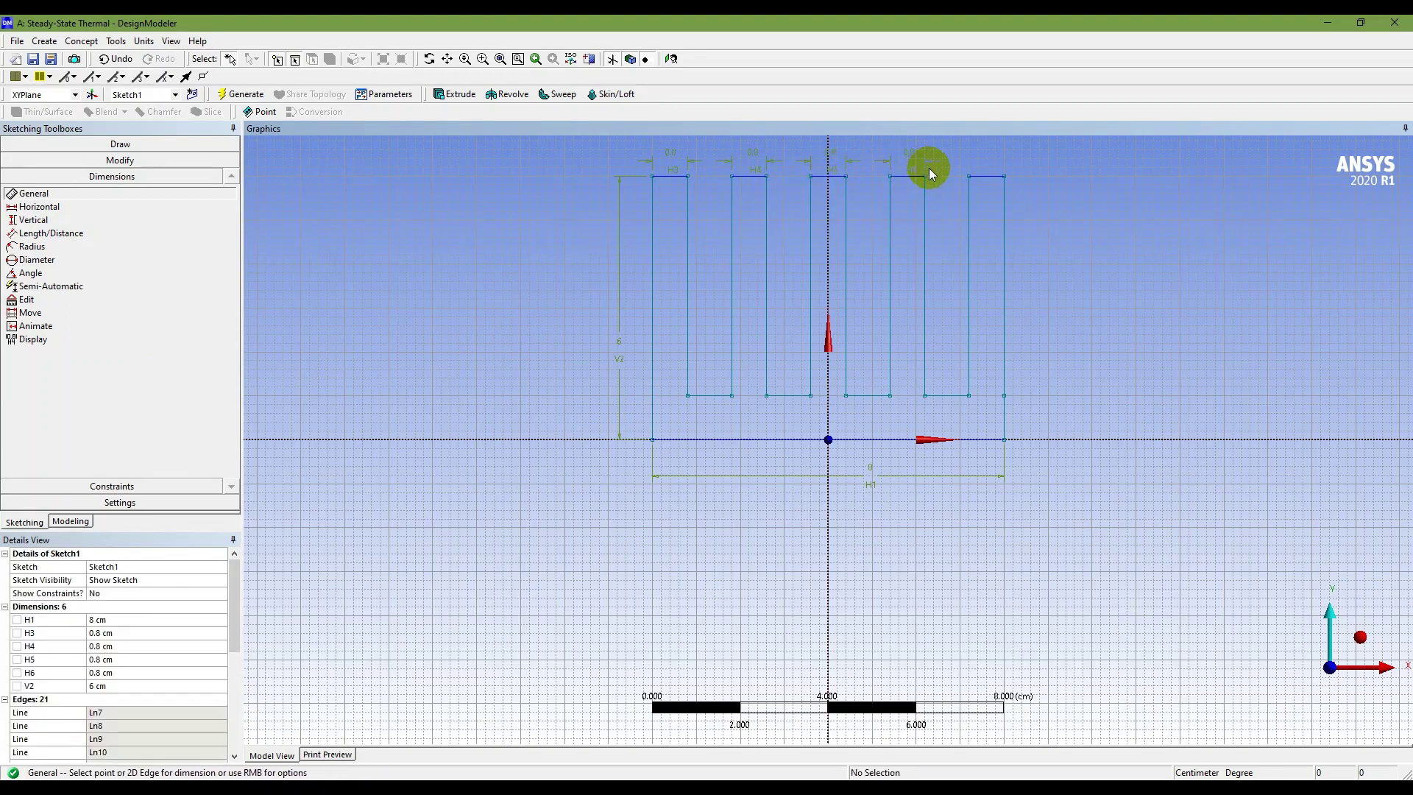
left_click(986, 176)
left_click(990, 159)
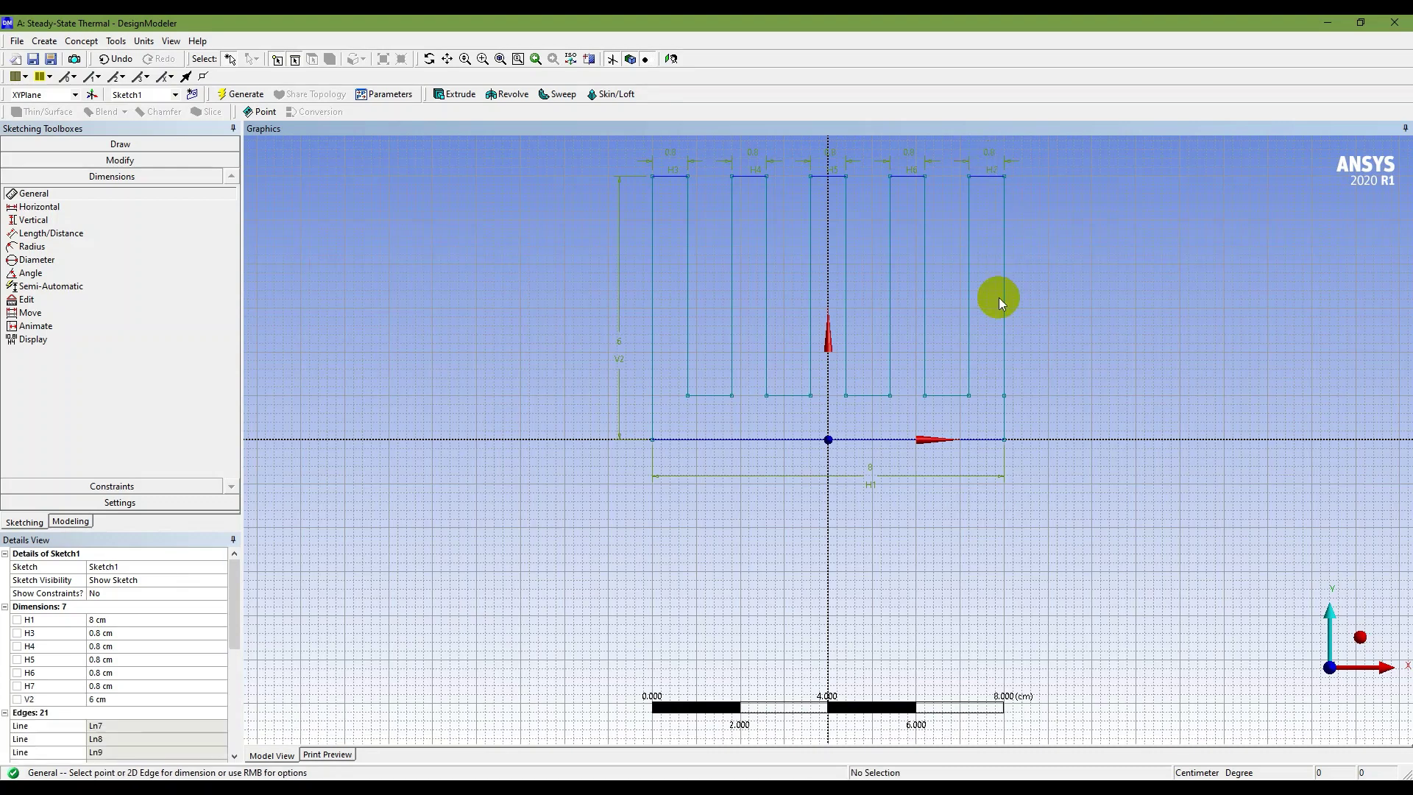
Dimension the floor edges of three gaps between the fins, starting from the positive X side and placing each dimension just above its edge.
left_click(937, 395)
left_click(934, 378)
left_click(861, 397)
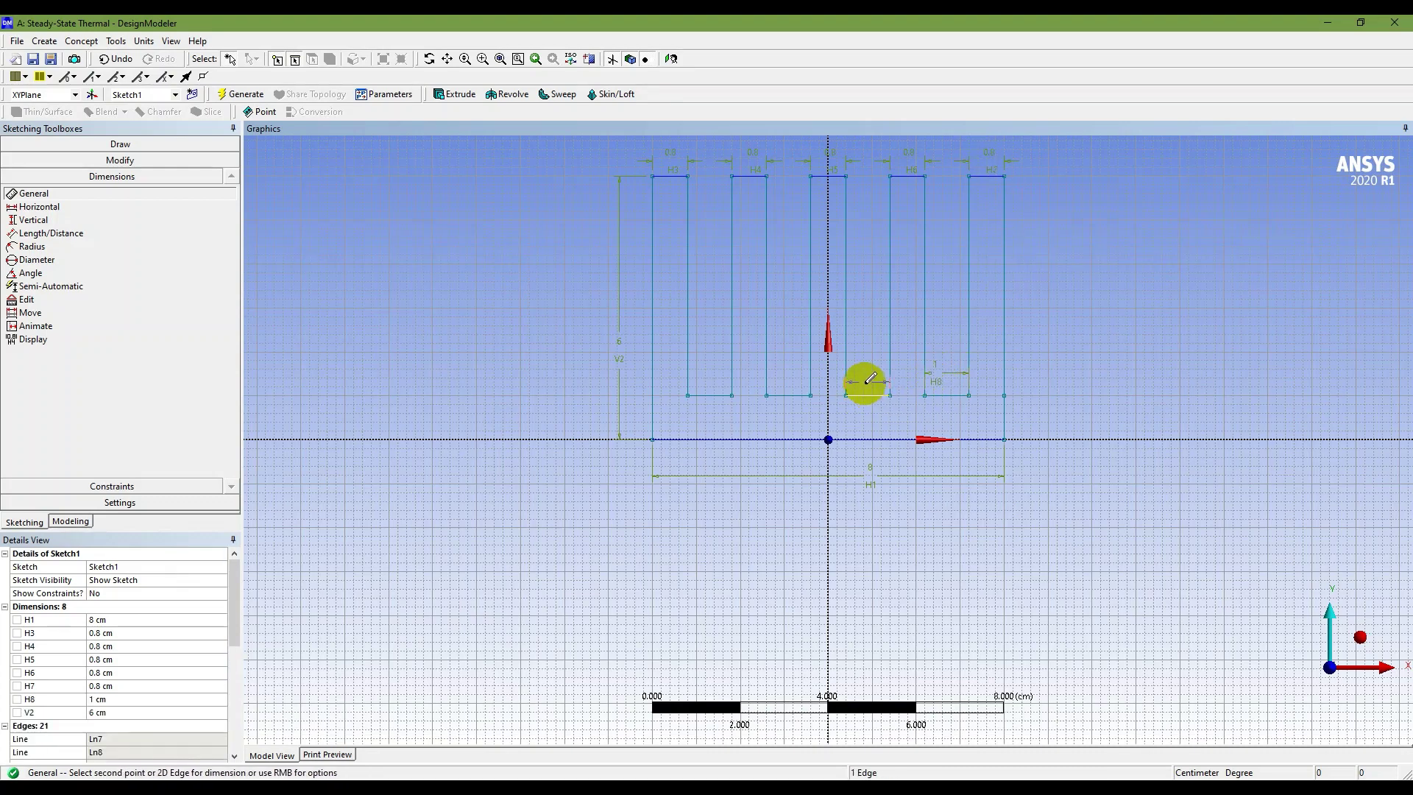
left_click(858, 382)
left_click(783, 395)
left_click(782, 376)
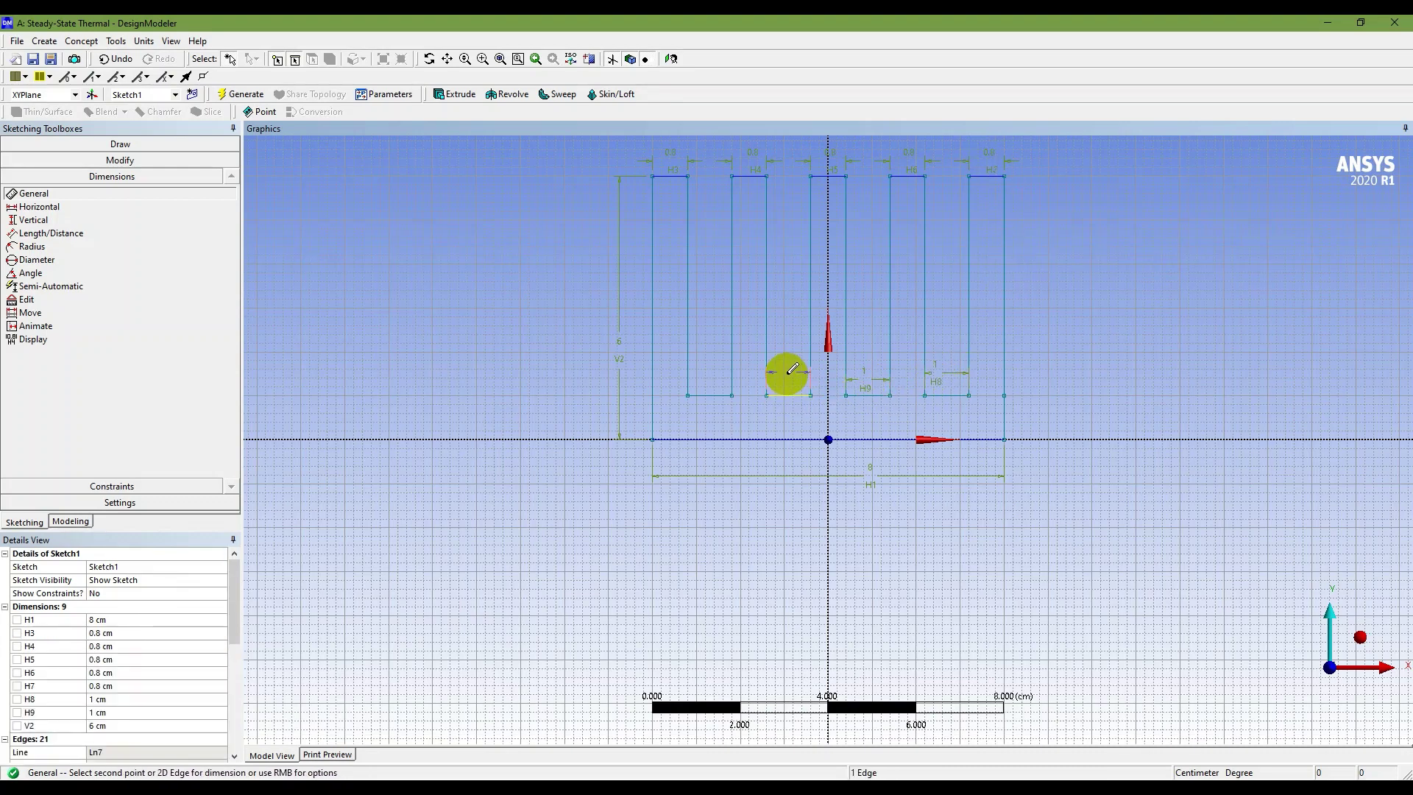
Try to dimension the floor edge of the remaining gap on the negative X side, and undo that dimension.
left_click(717, 394)
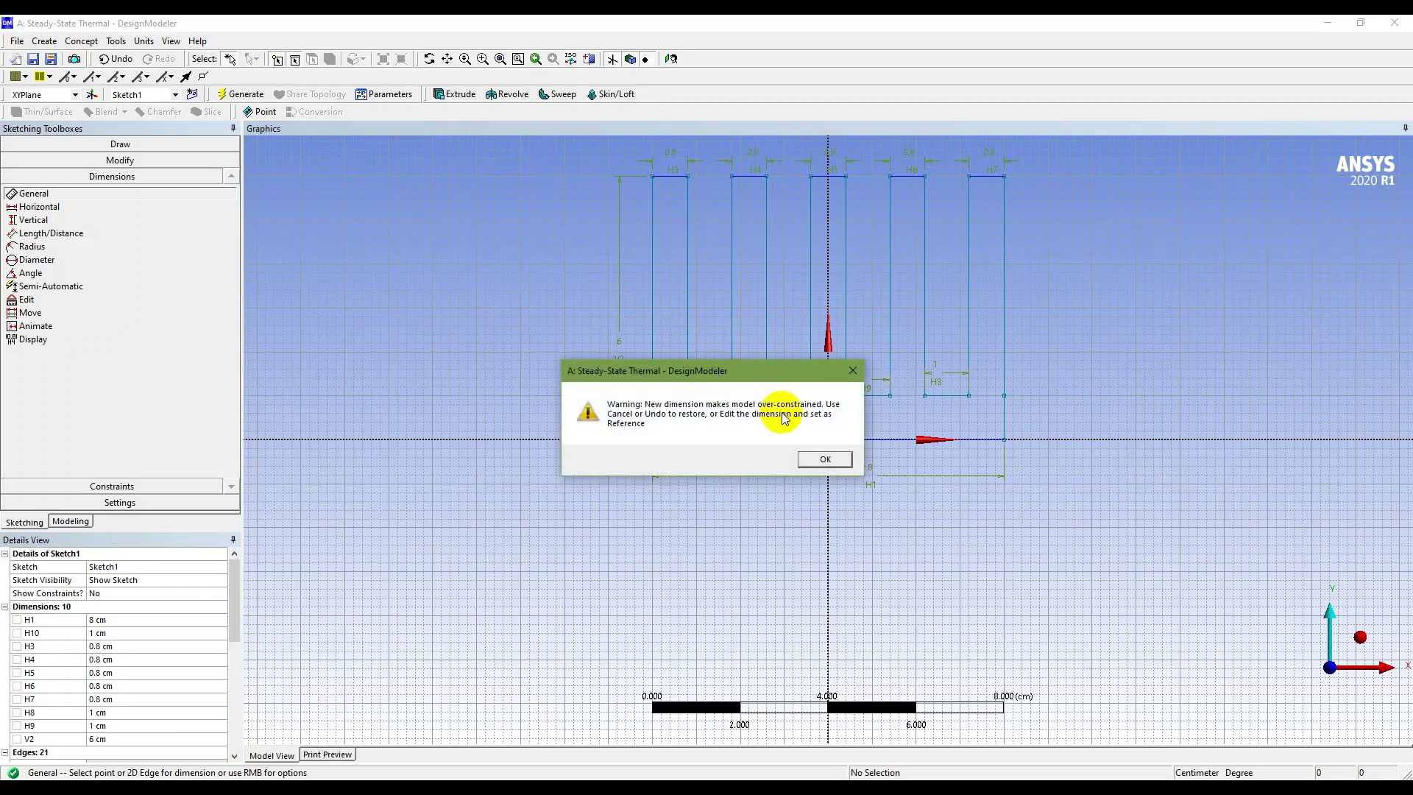
left_click(822, 460)
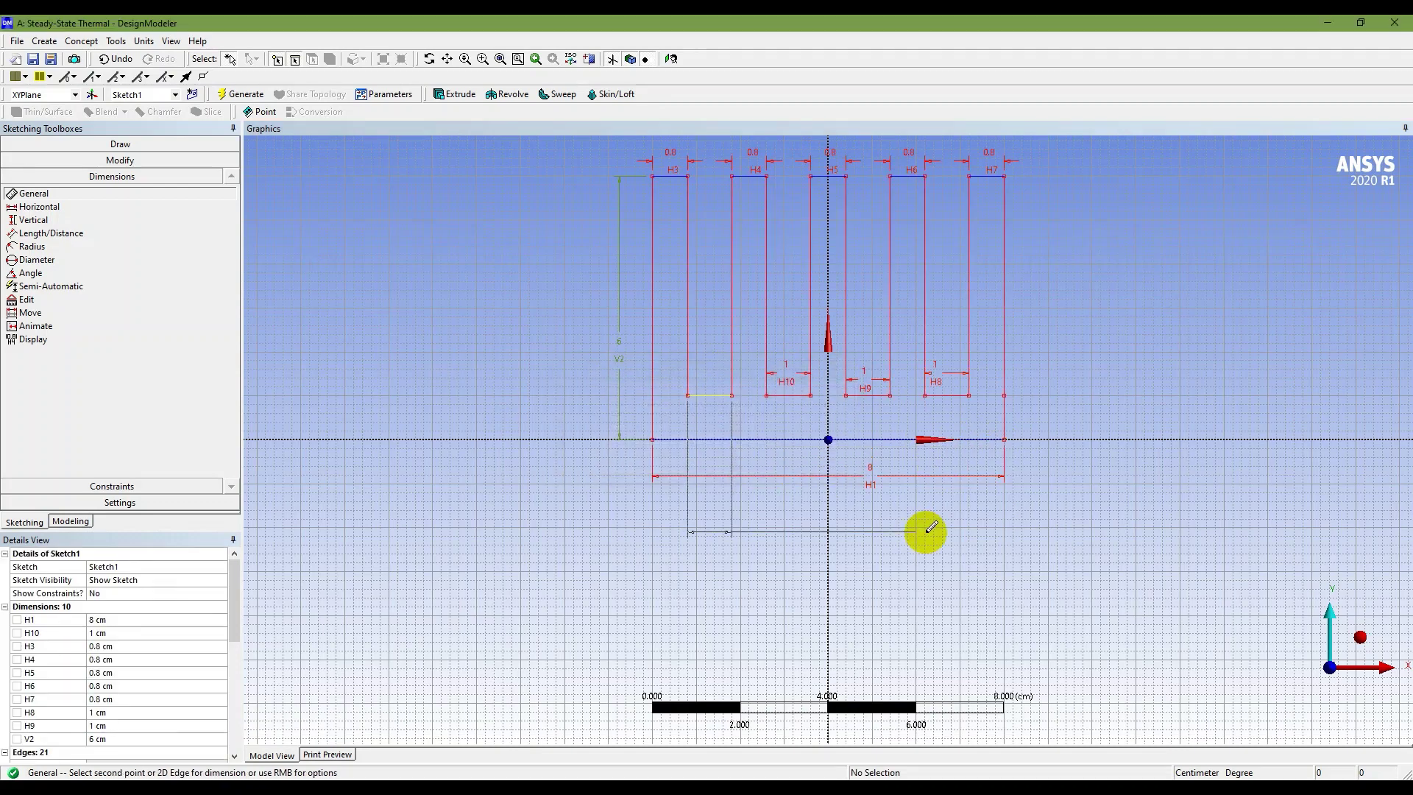
left_click(118, 59)
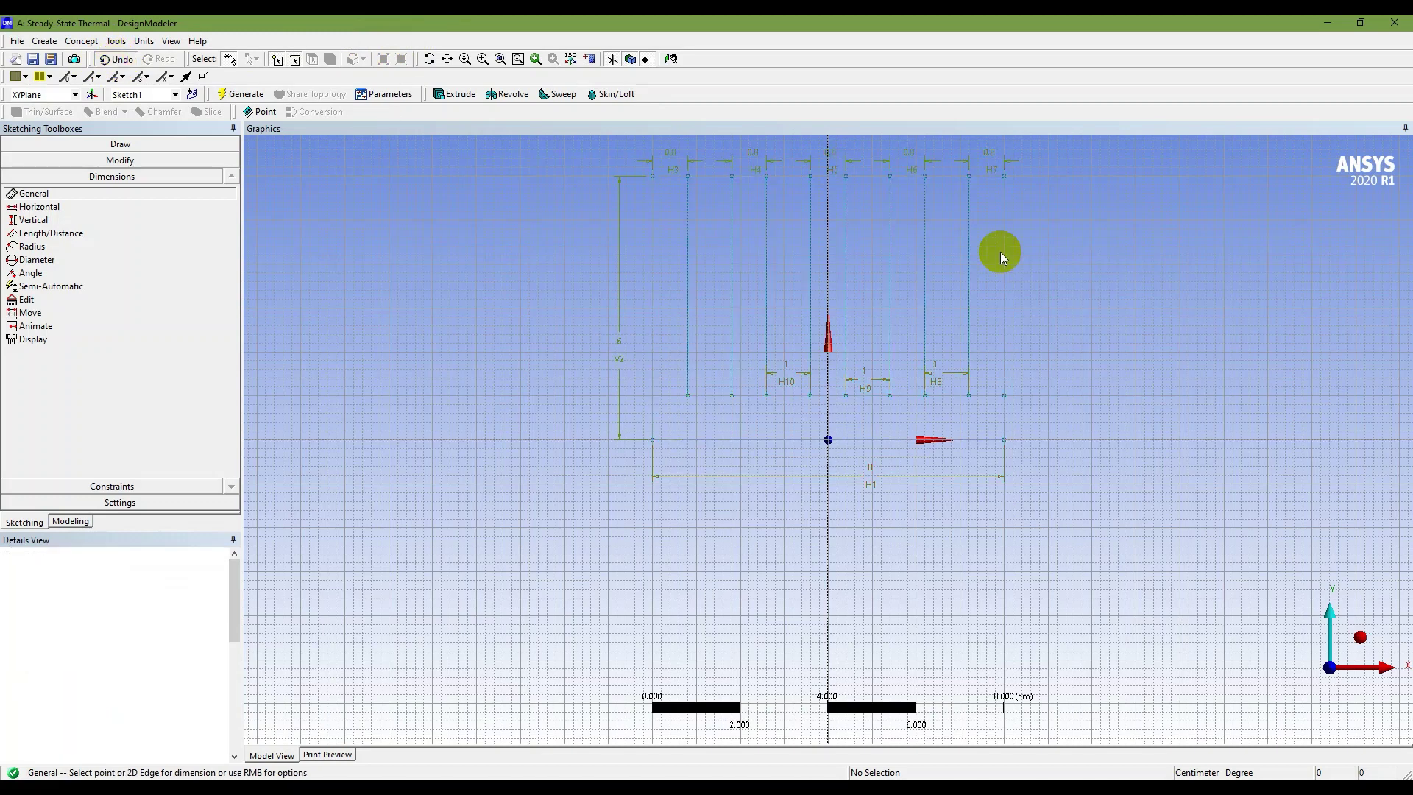
Try to add a general dimension to the short vertical edge at the base plate's positive X end.
left_click(1004, 419)
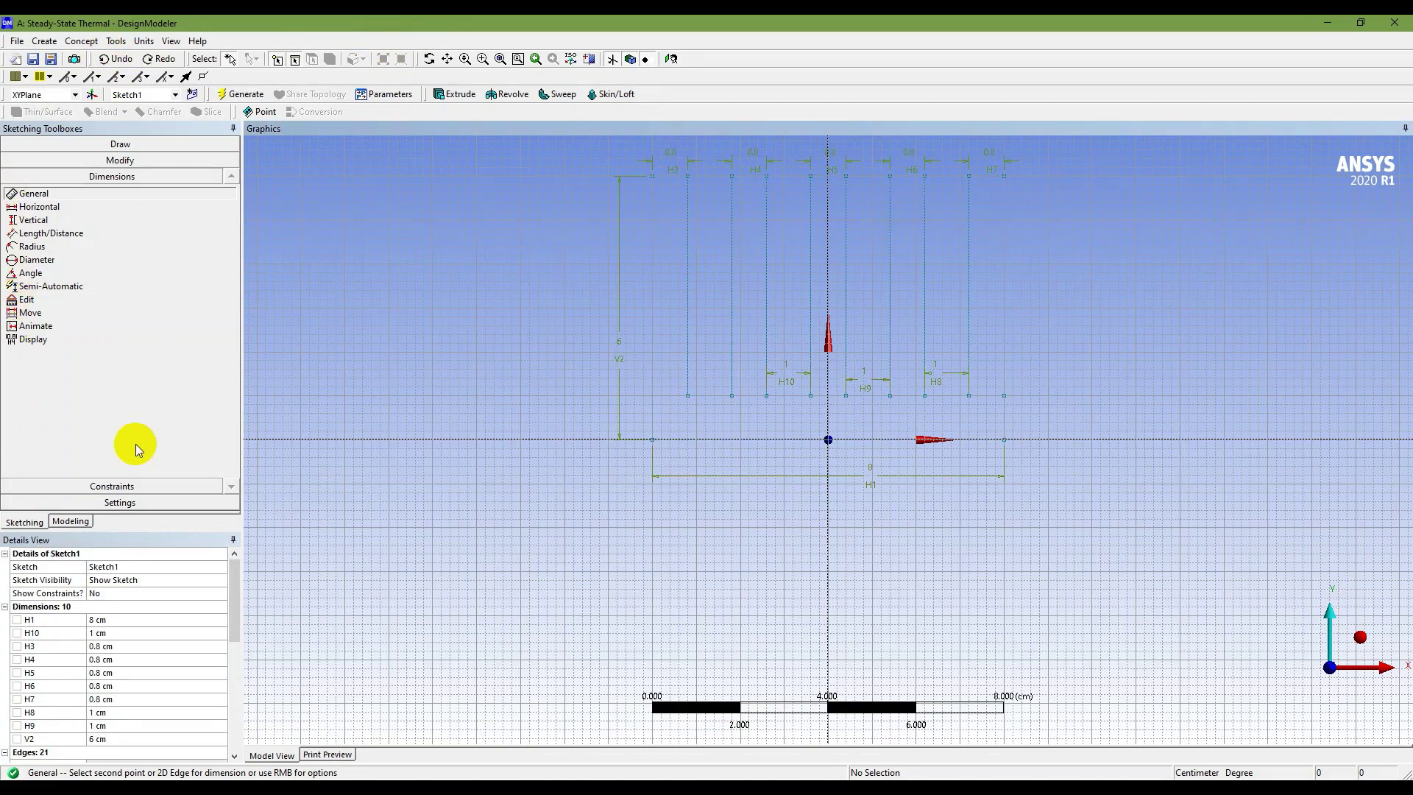
left_click(68, 192)
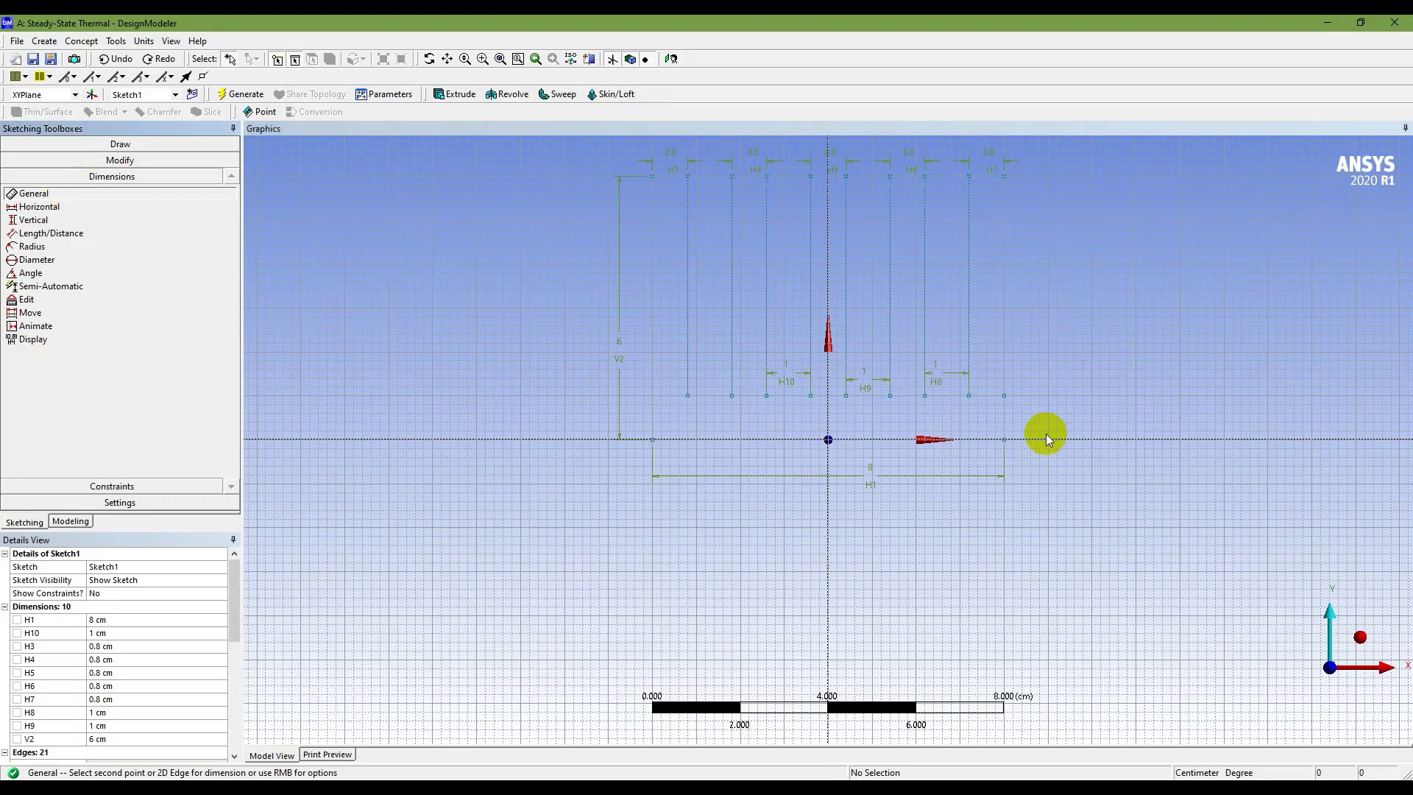
left_click(1008, 420)
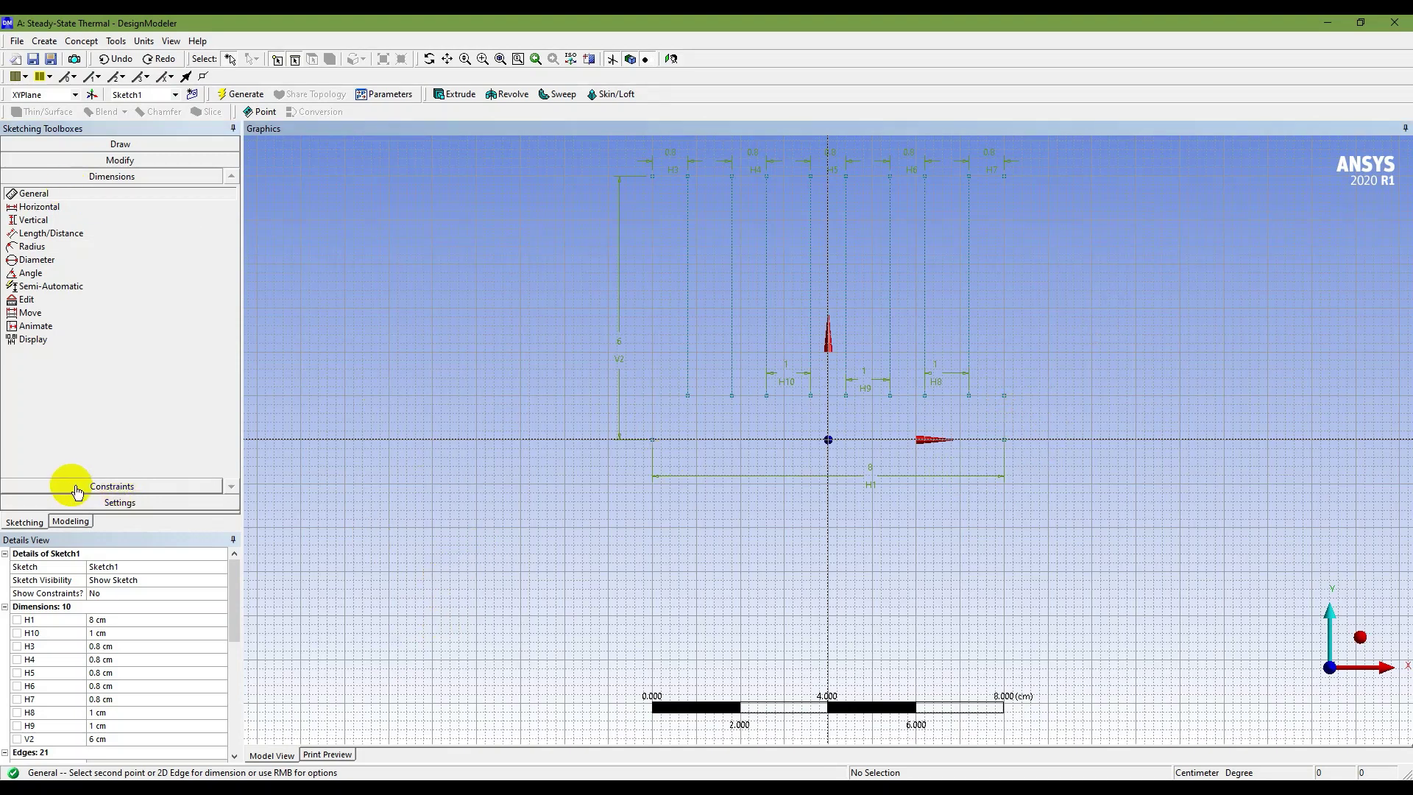
Turn off the 2D display of the sketch grid.
left_click(70, 522)
left_click(29, 523)
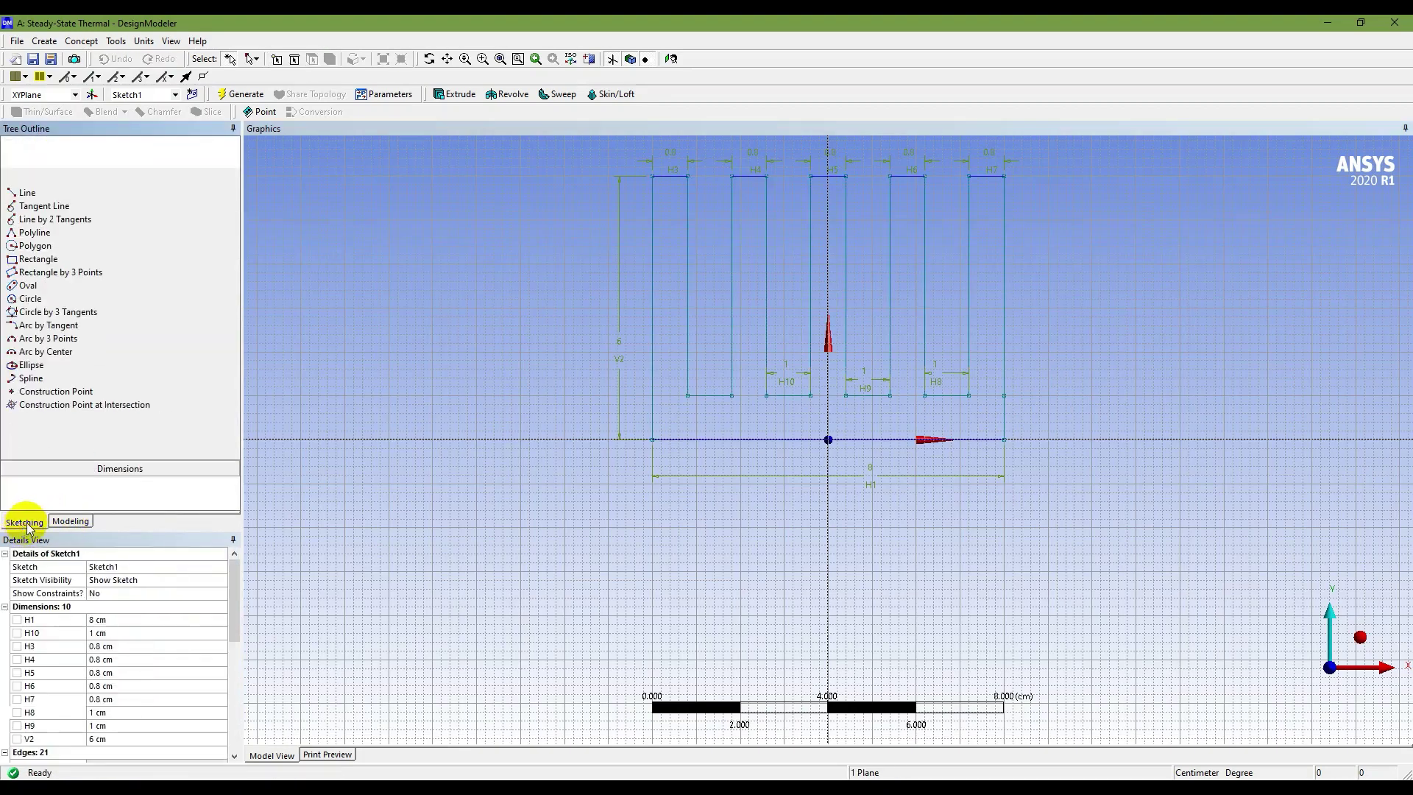
left_click(120, 503)
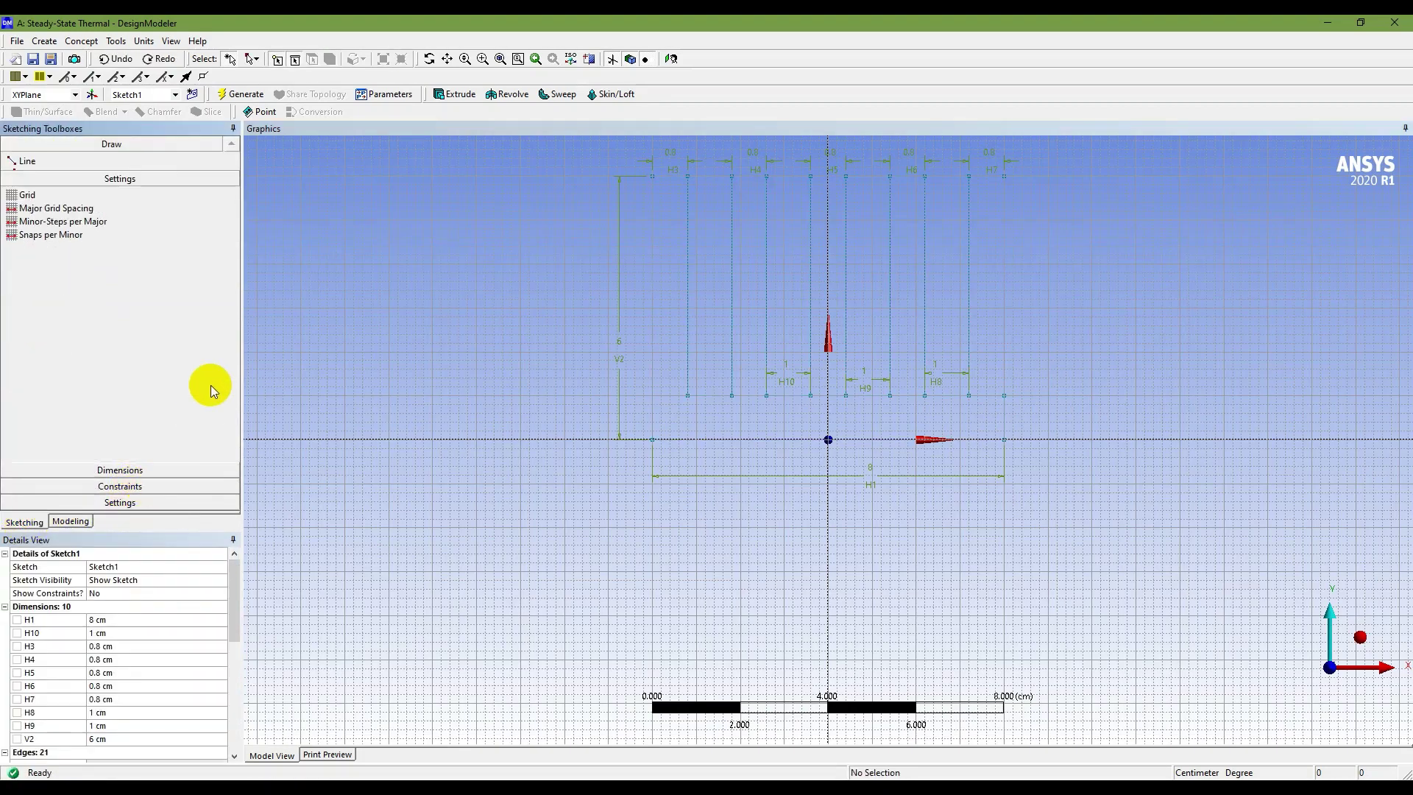
left_click(104, 227)
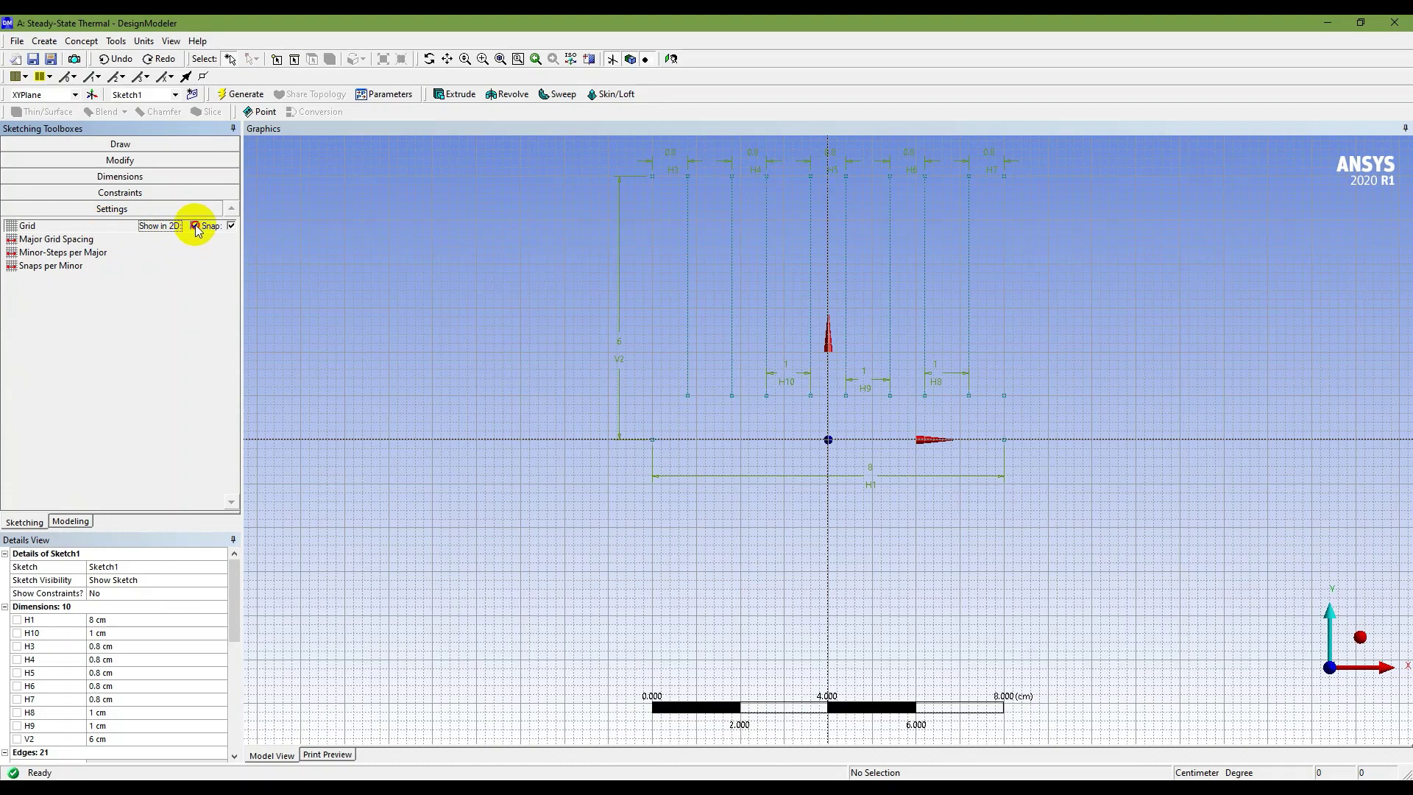
left_click(194, 226)
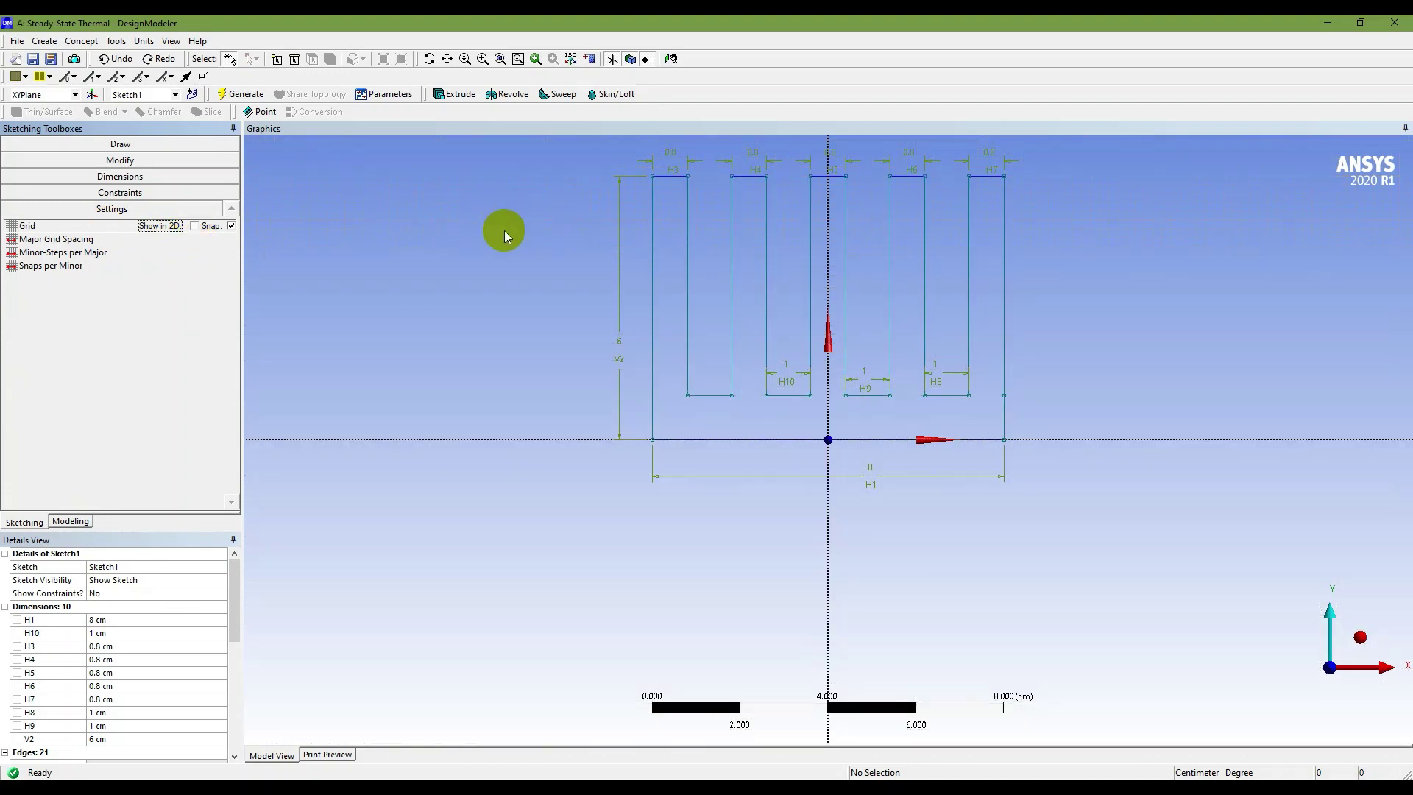
Start an extrusion of the fin profile Sketch1 and show its preview in isometric view.
left_click(86, 519)
left_click(96, 169)
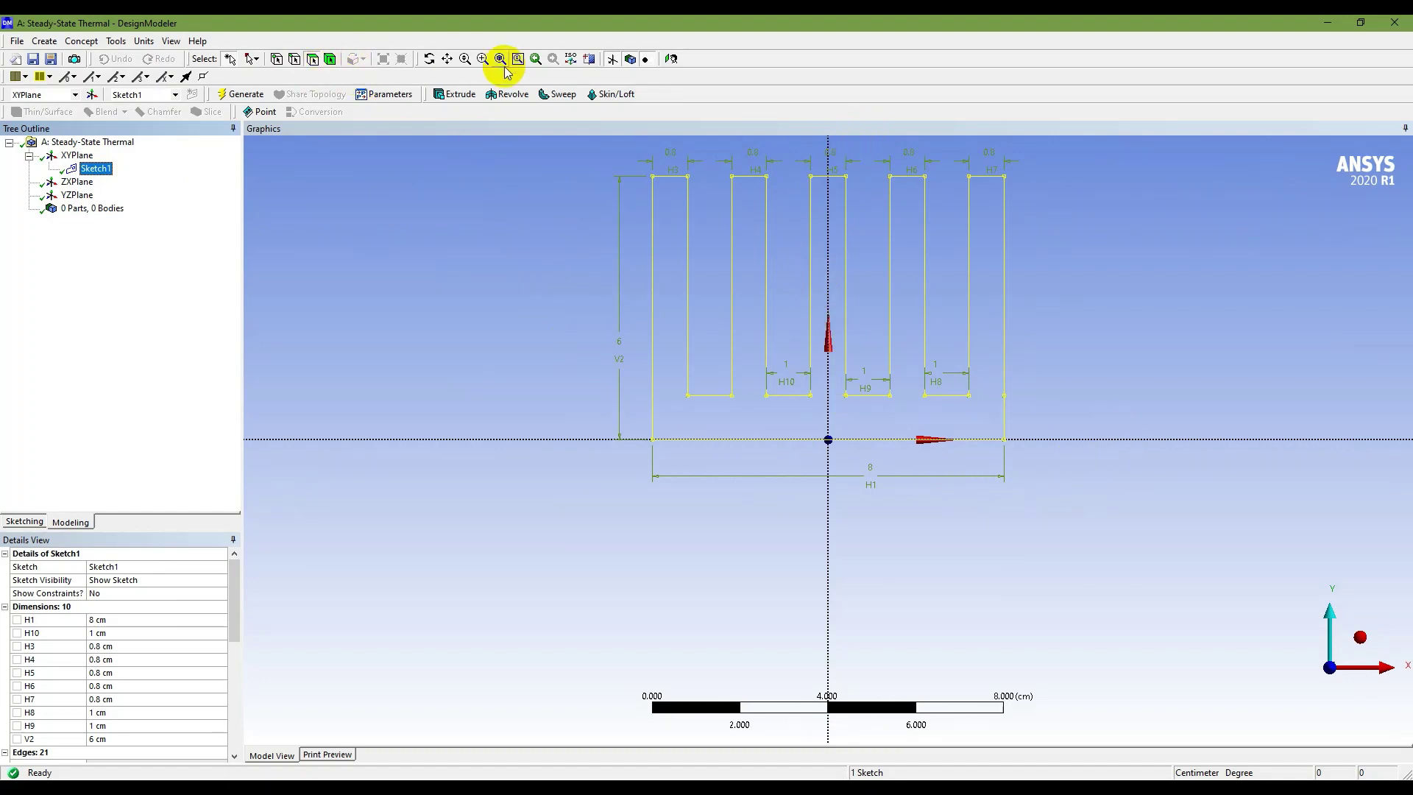
left_click(483, 59)
mouse_move(636, 162)
left_mouse_down()
mouse_move(1066, 517)
mouse_move(1057, 494)
left_mouse_up()
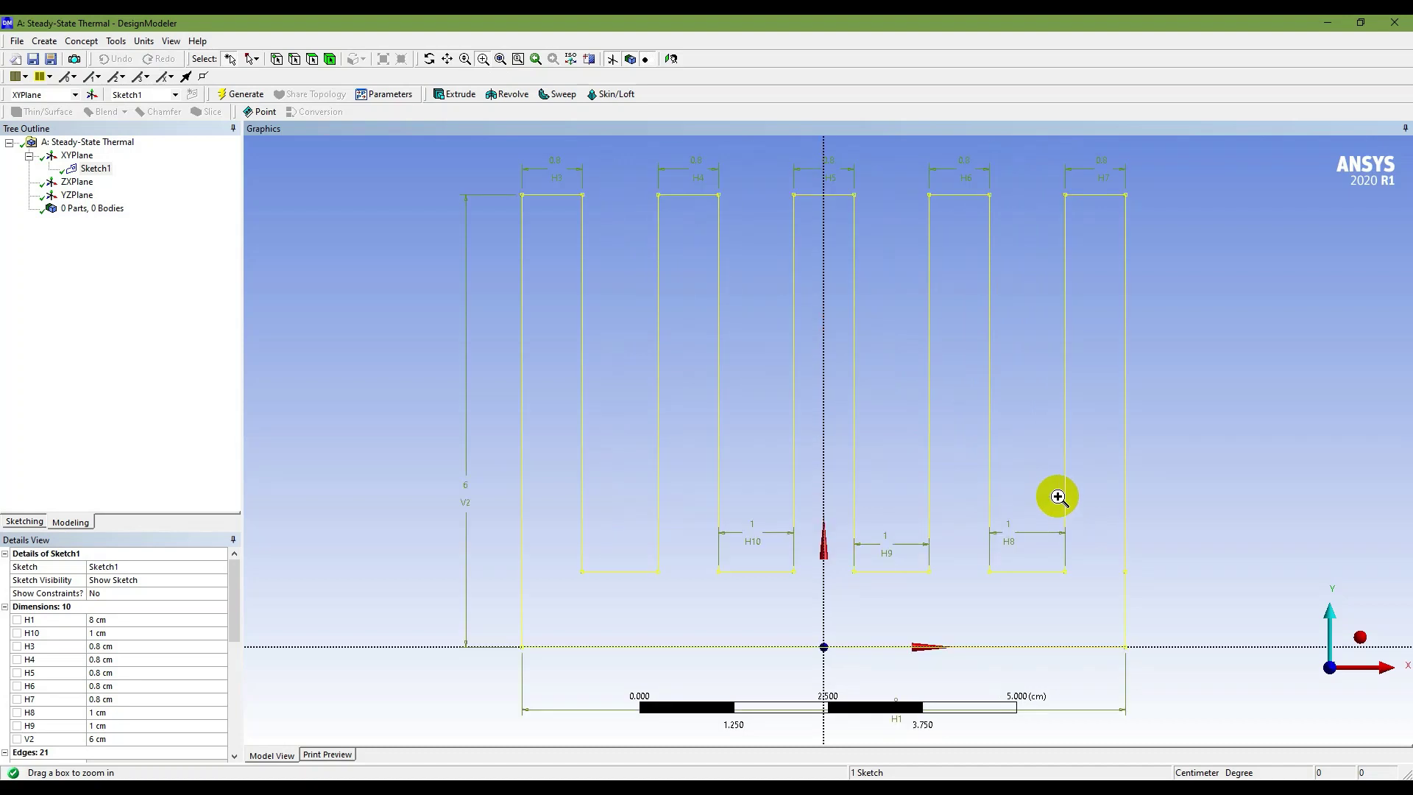
left_click(483, 58)
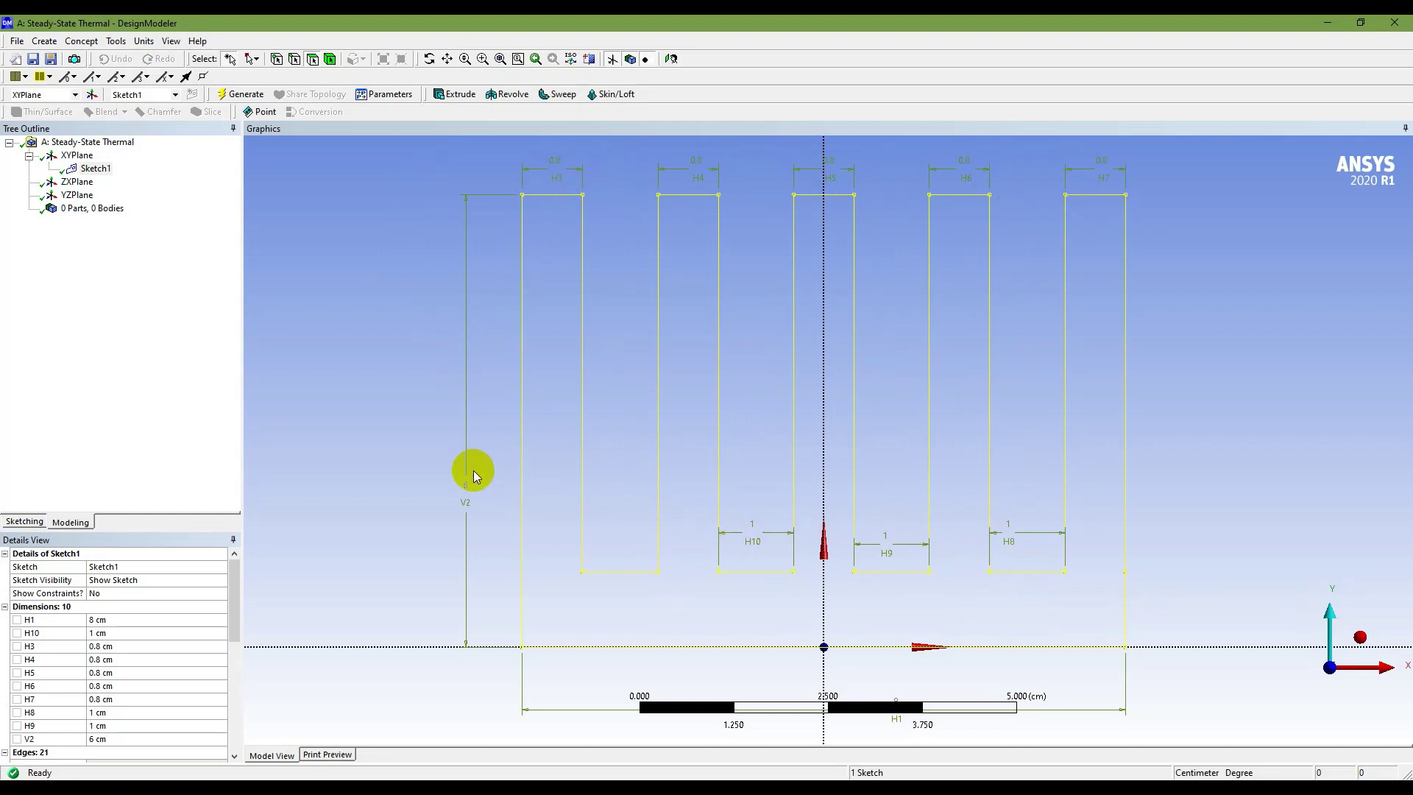
scroll(854, 677, "down", 2)
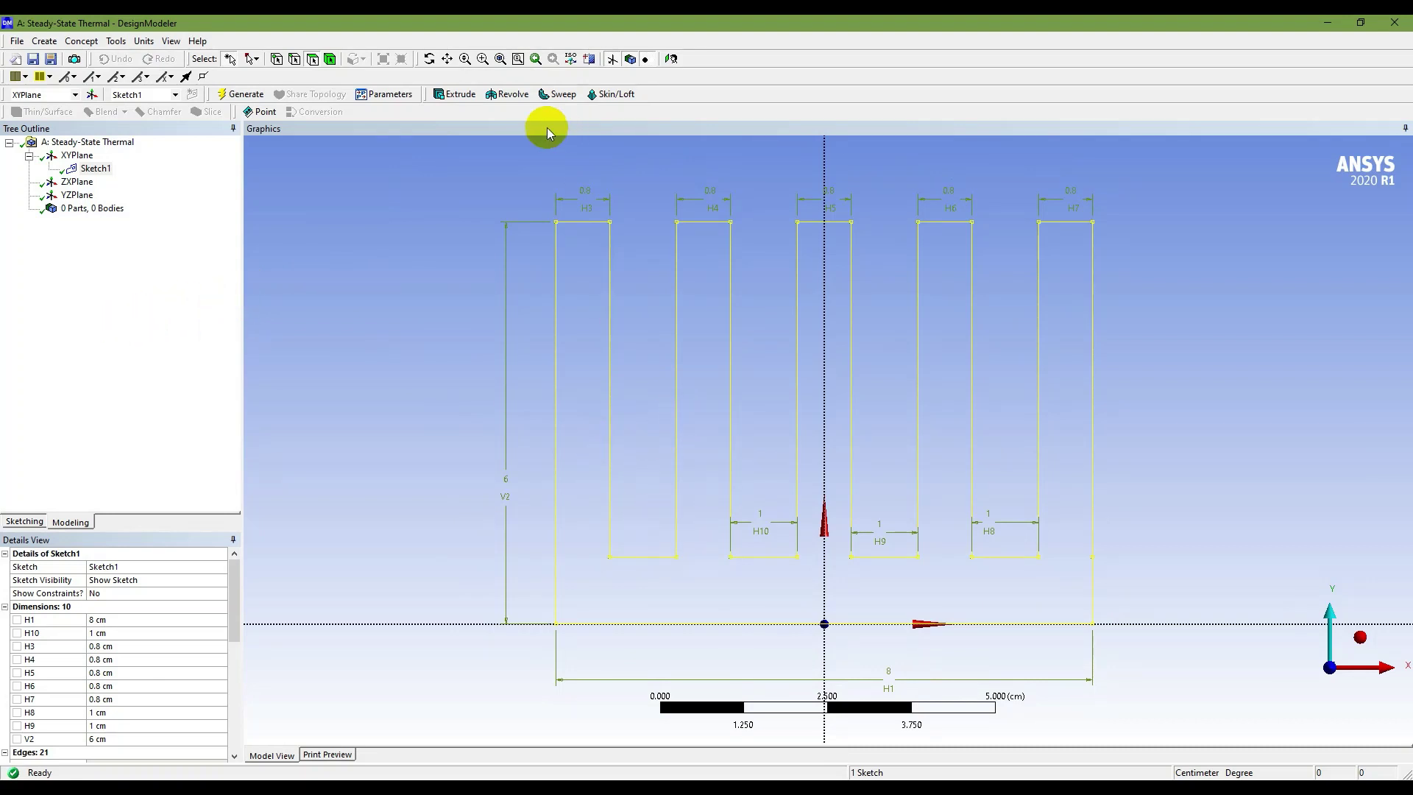
left_click(102, 170)
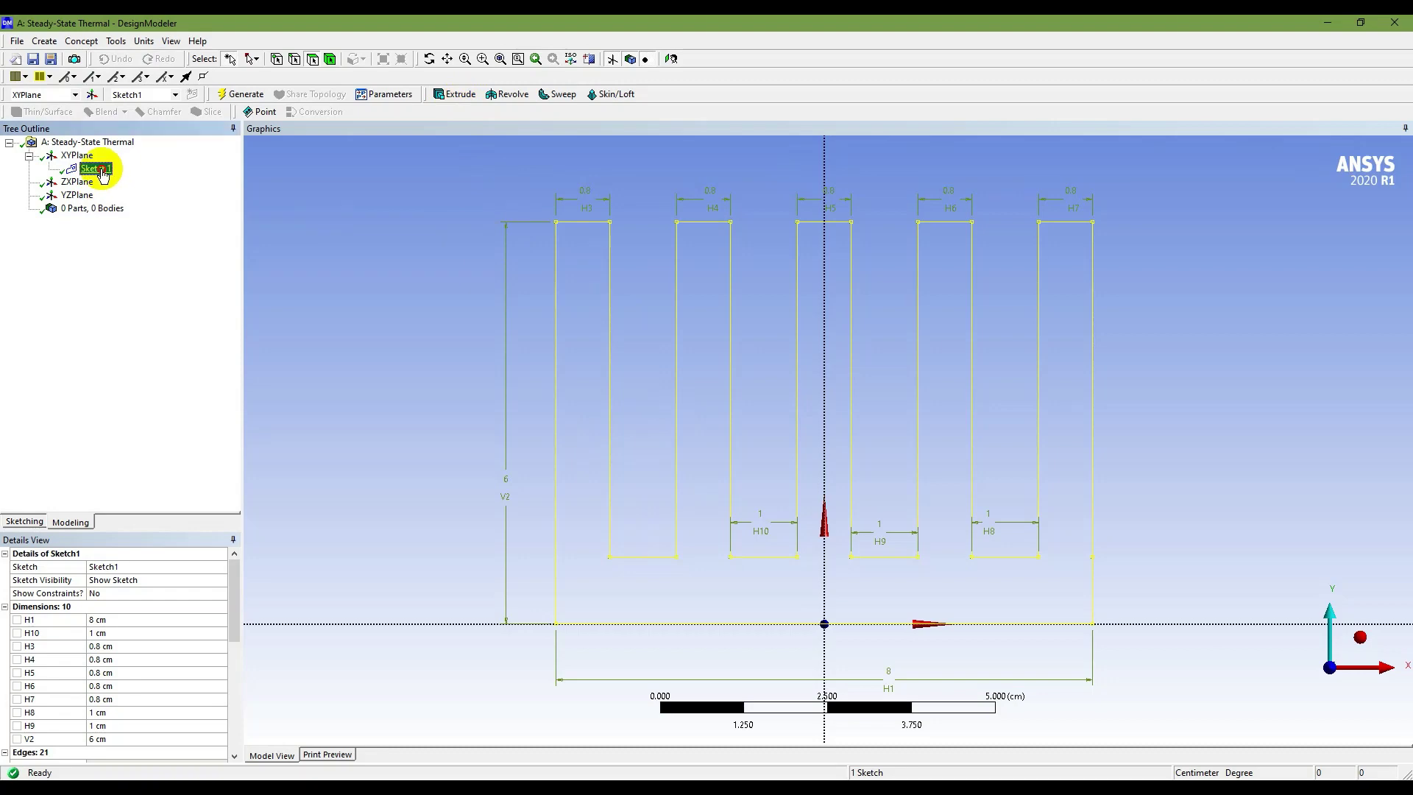
left_click(456, 94)
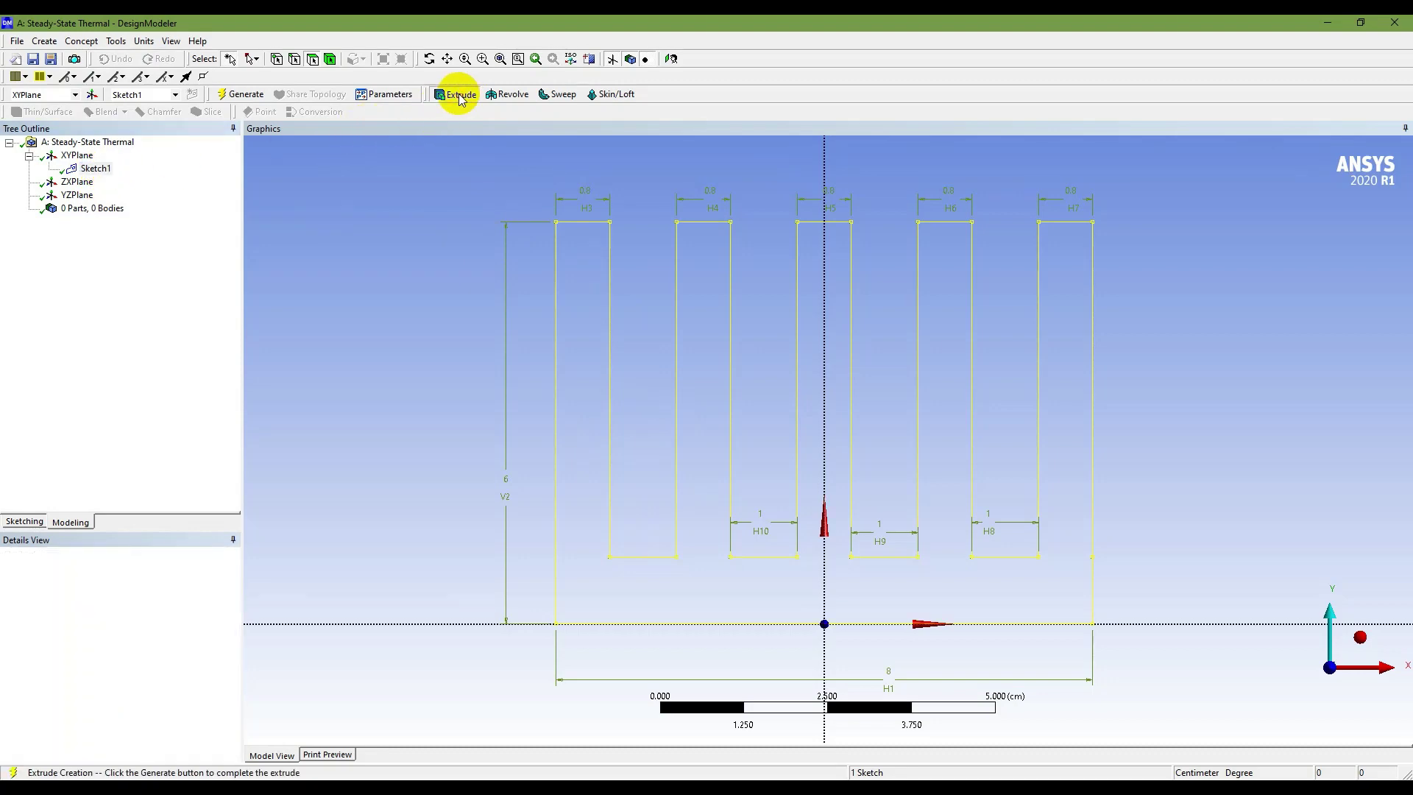
left_click(1360, 637)
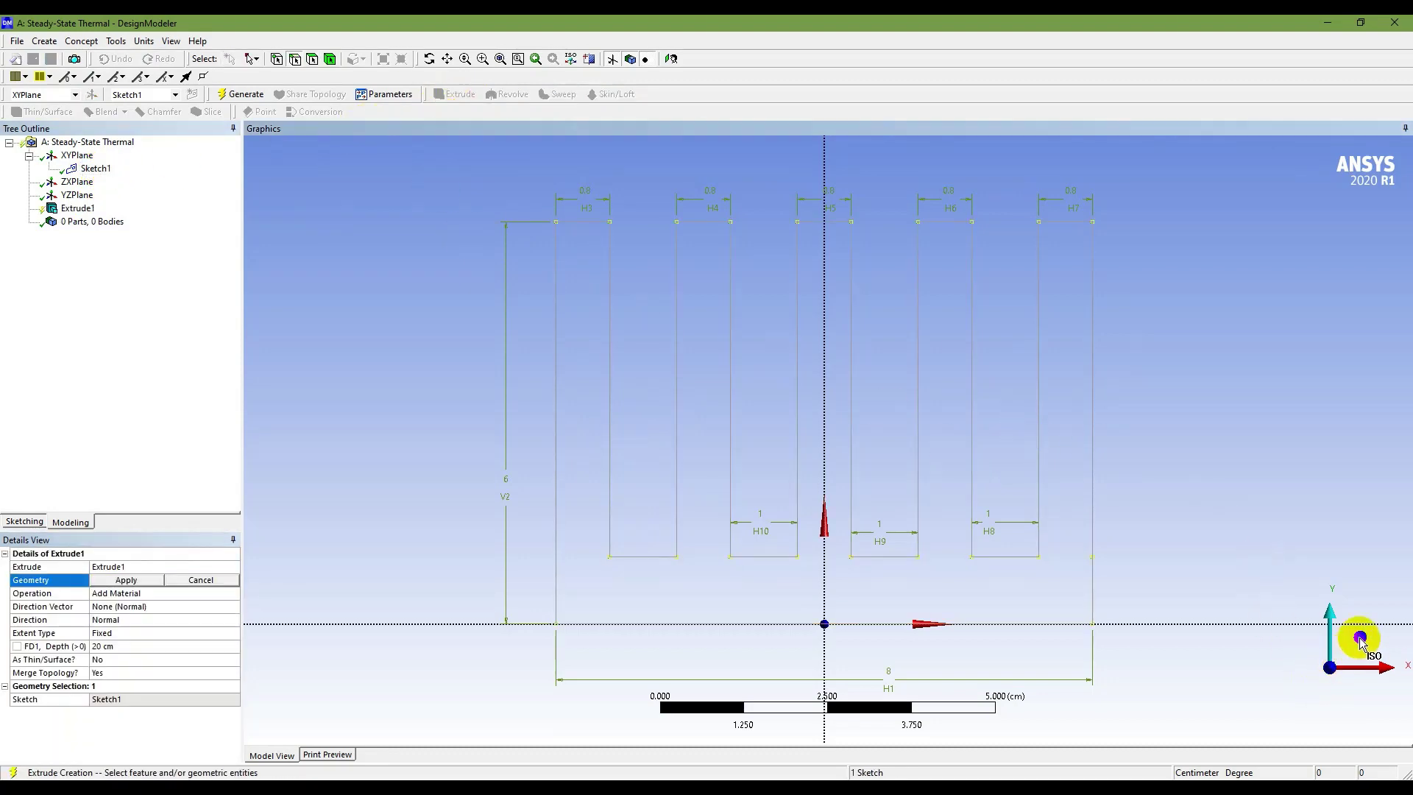
scroll(873, 533, "down", 5)
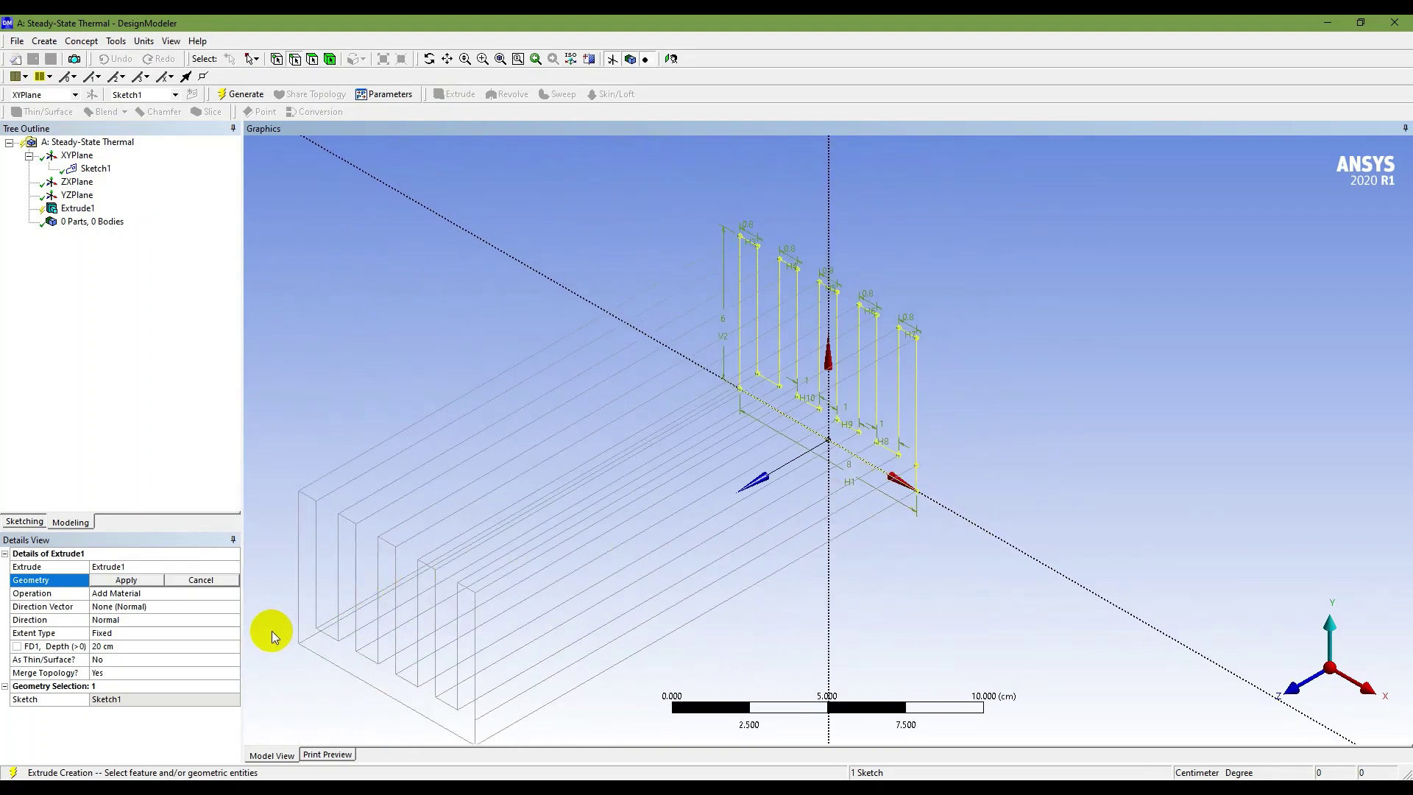
Check the fin length L on the PowerPoint problem slide and set the extrusion depth to 6 cm.
left_click(140, 646)
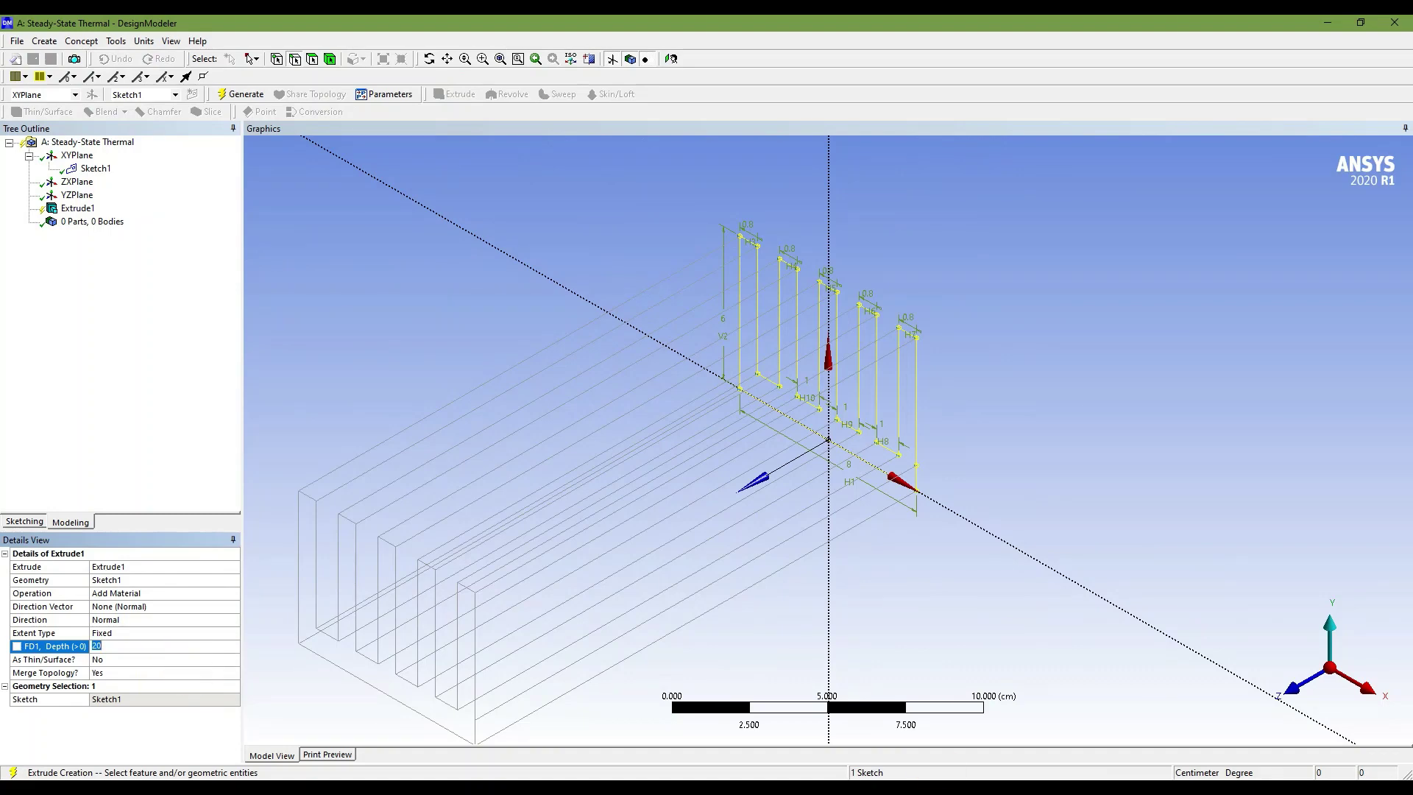
left_click(938, 787)
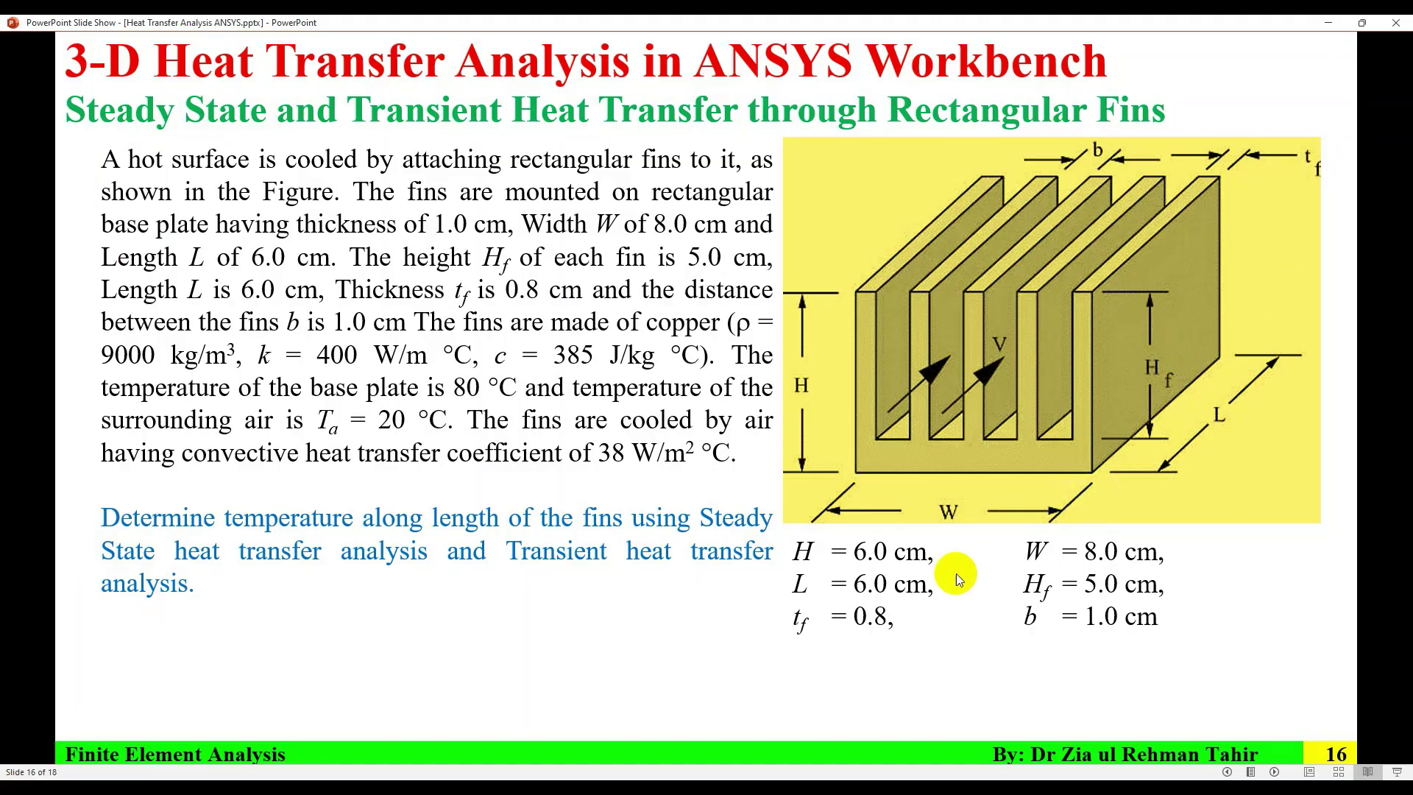
left_click(879, 773)
left_click(156, 642)
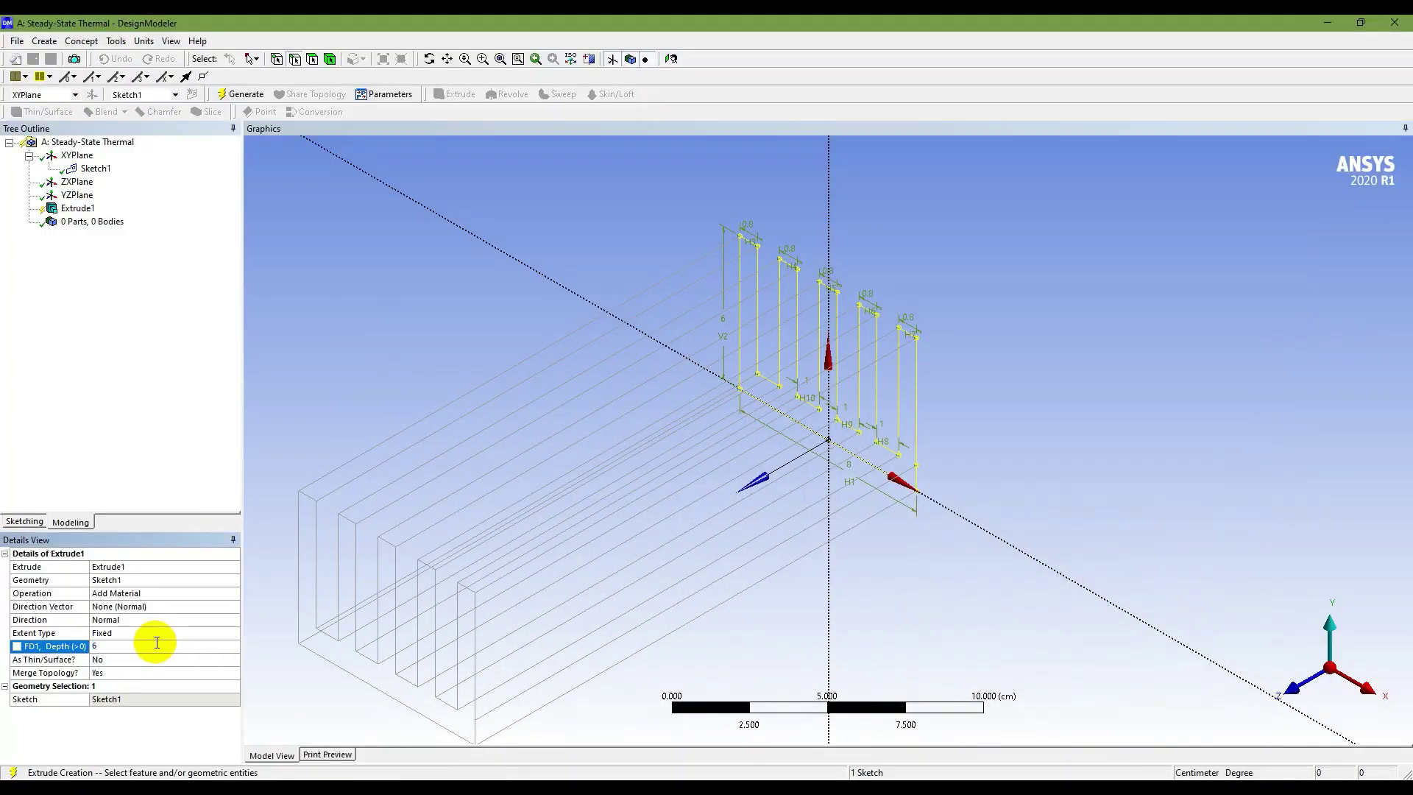
type("6")
key("Return")
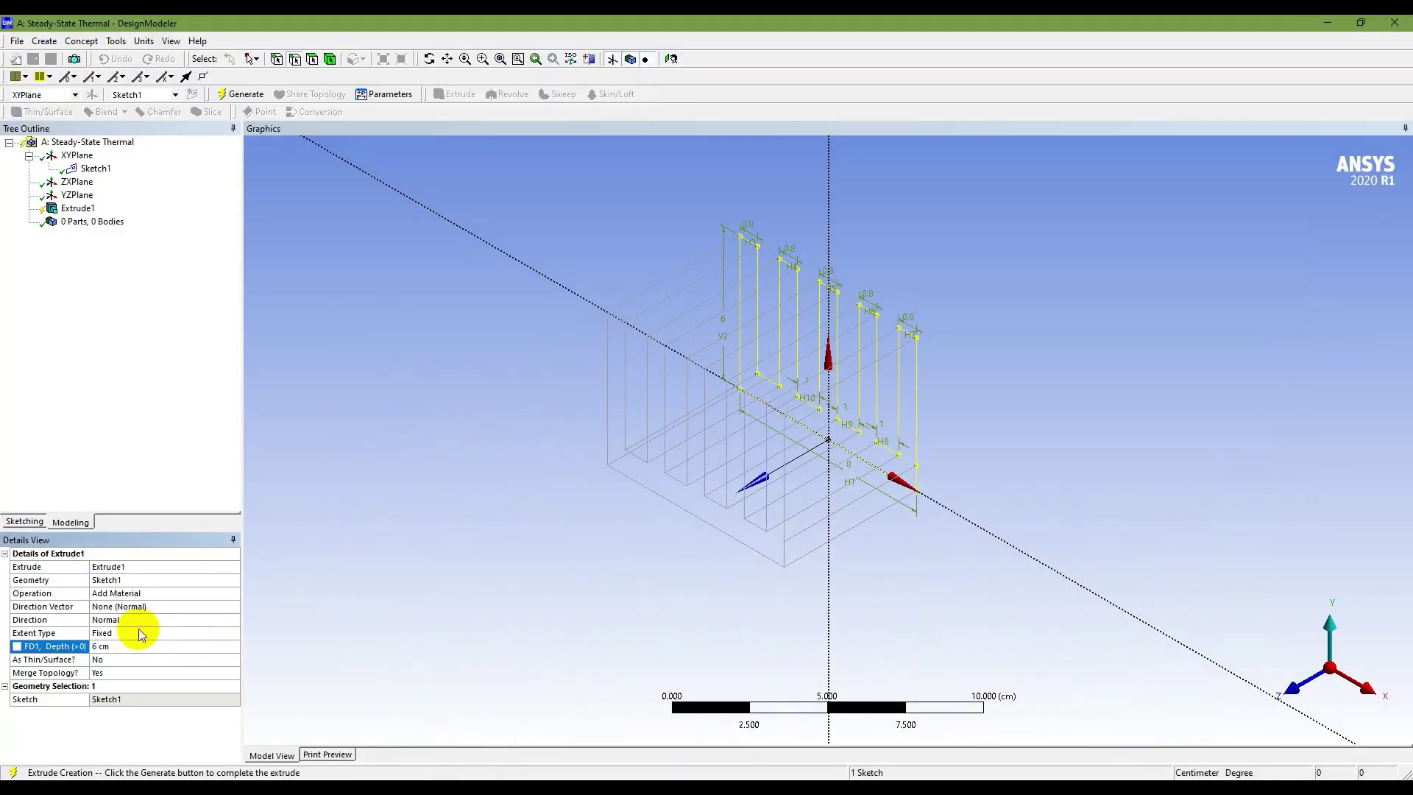
Try the Reversed extrusion direction and set it back to Normal.
left_click(138, 620)
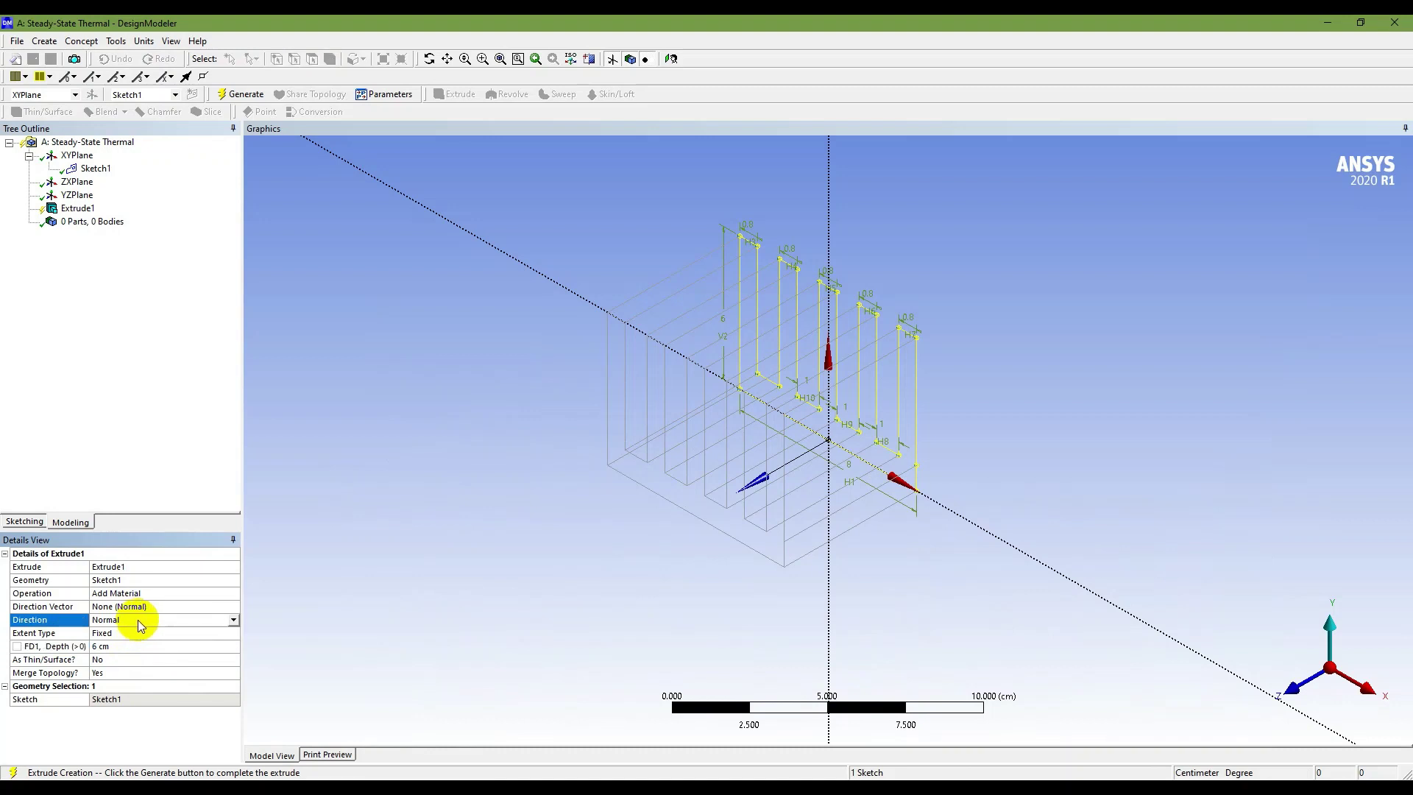
left_click(233, 620)
left_click(205, 643)
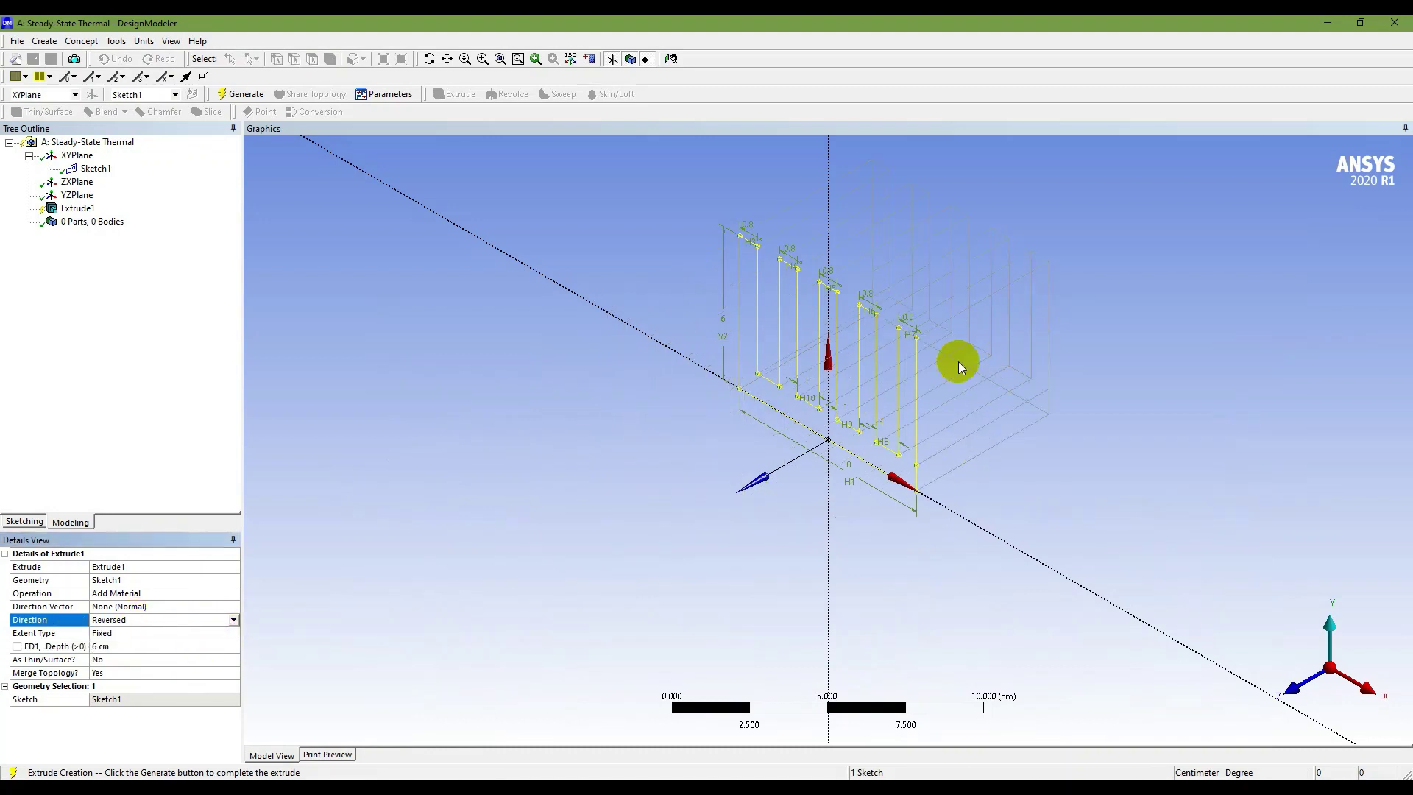
left_click(233, 620)
left_click(211, 633)
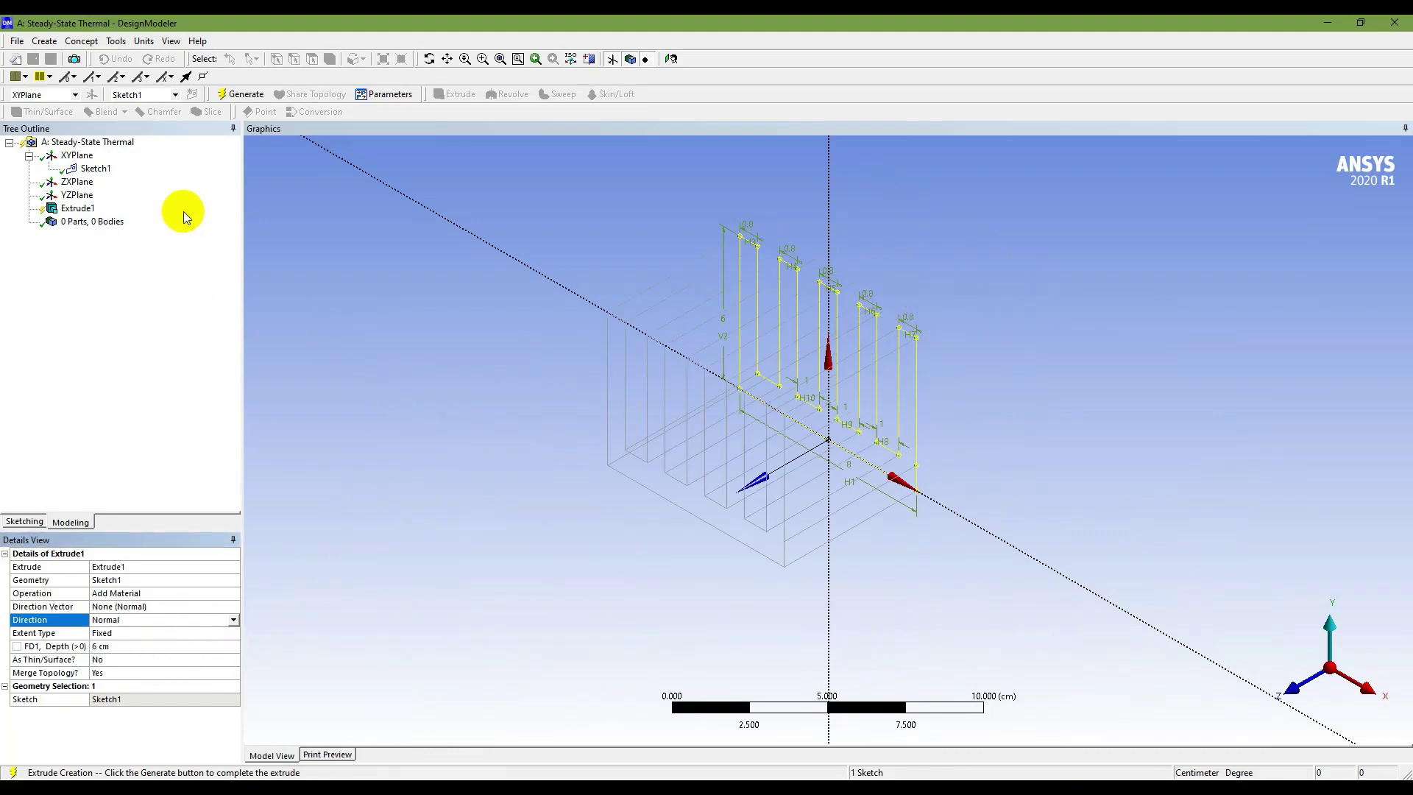
Generate the extruded fin body and view it face-on along the Z axis.
left_click(241, 94)
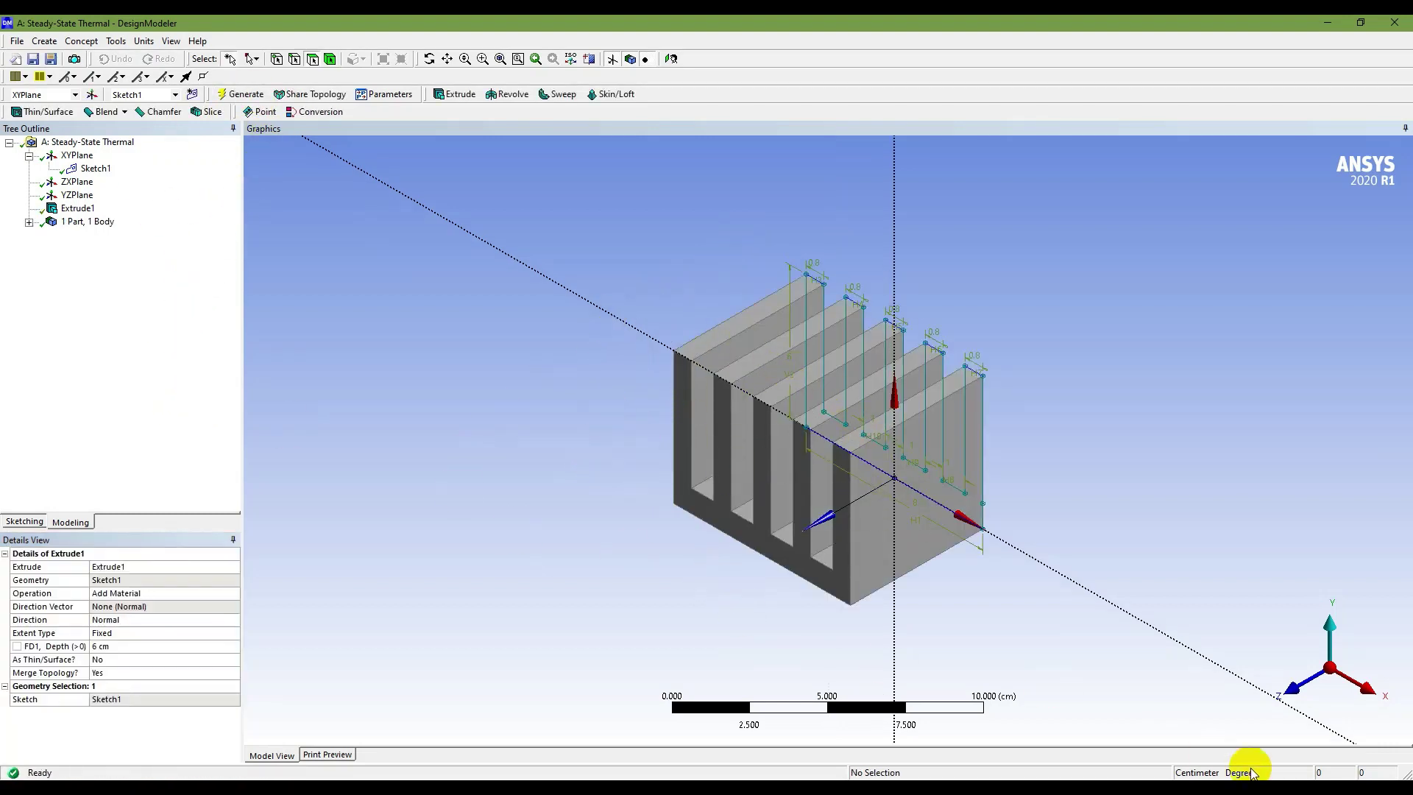
left_click(1297, 686)
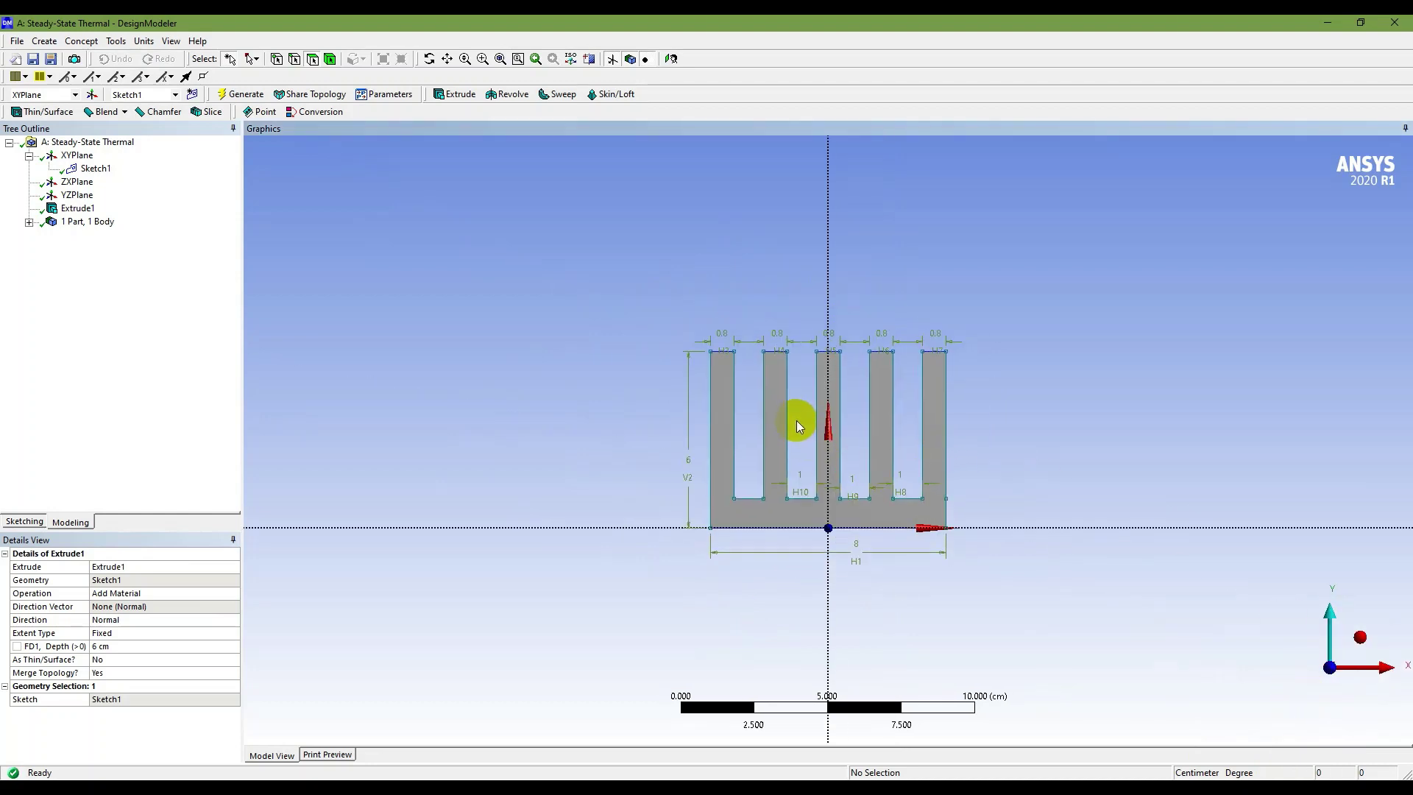
scroll(824, 426, "up", 5)
scroll(824, 427, "down", 3)
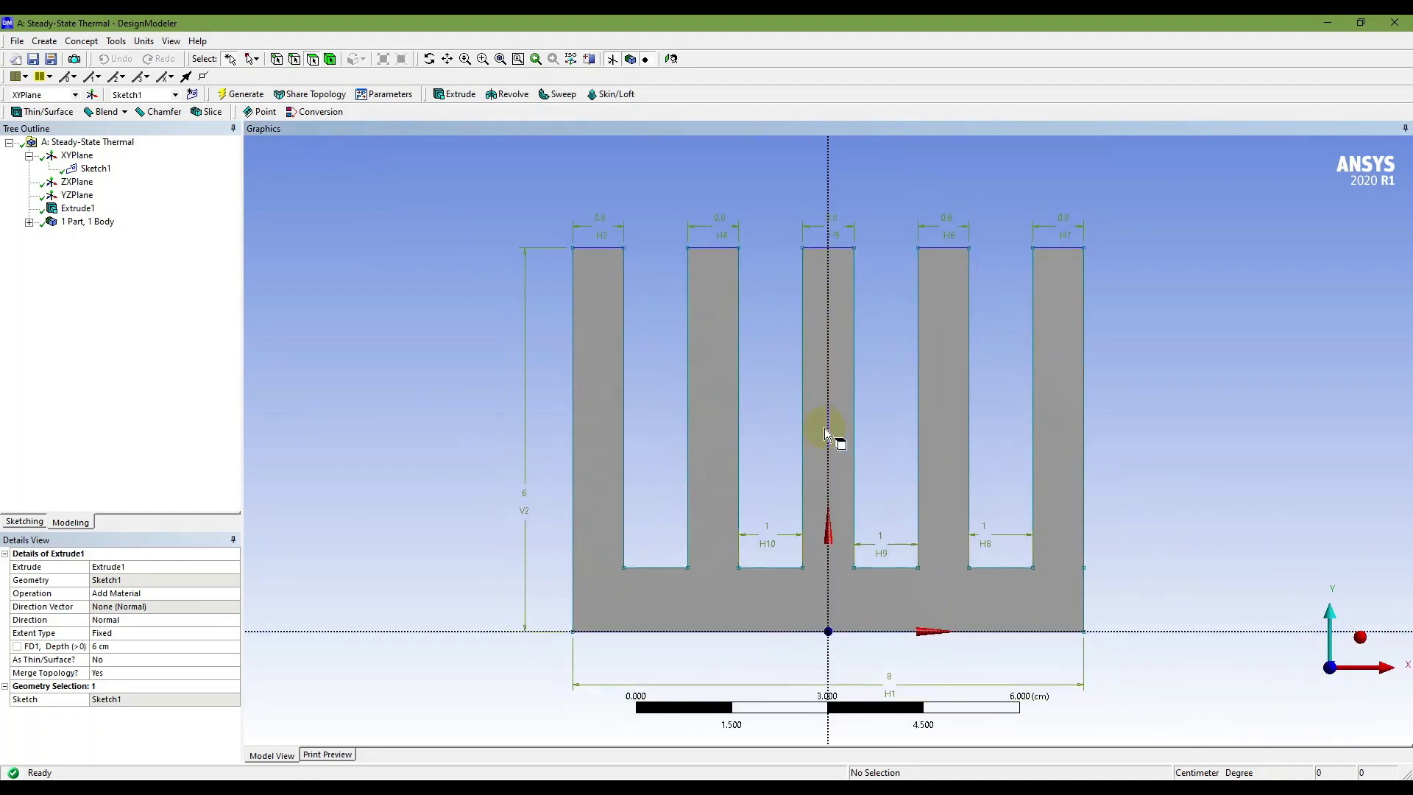
Show the extruded fin body in isometric view and close DesignModeler.
left_click(1360, 636)
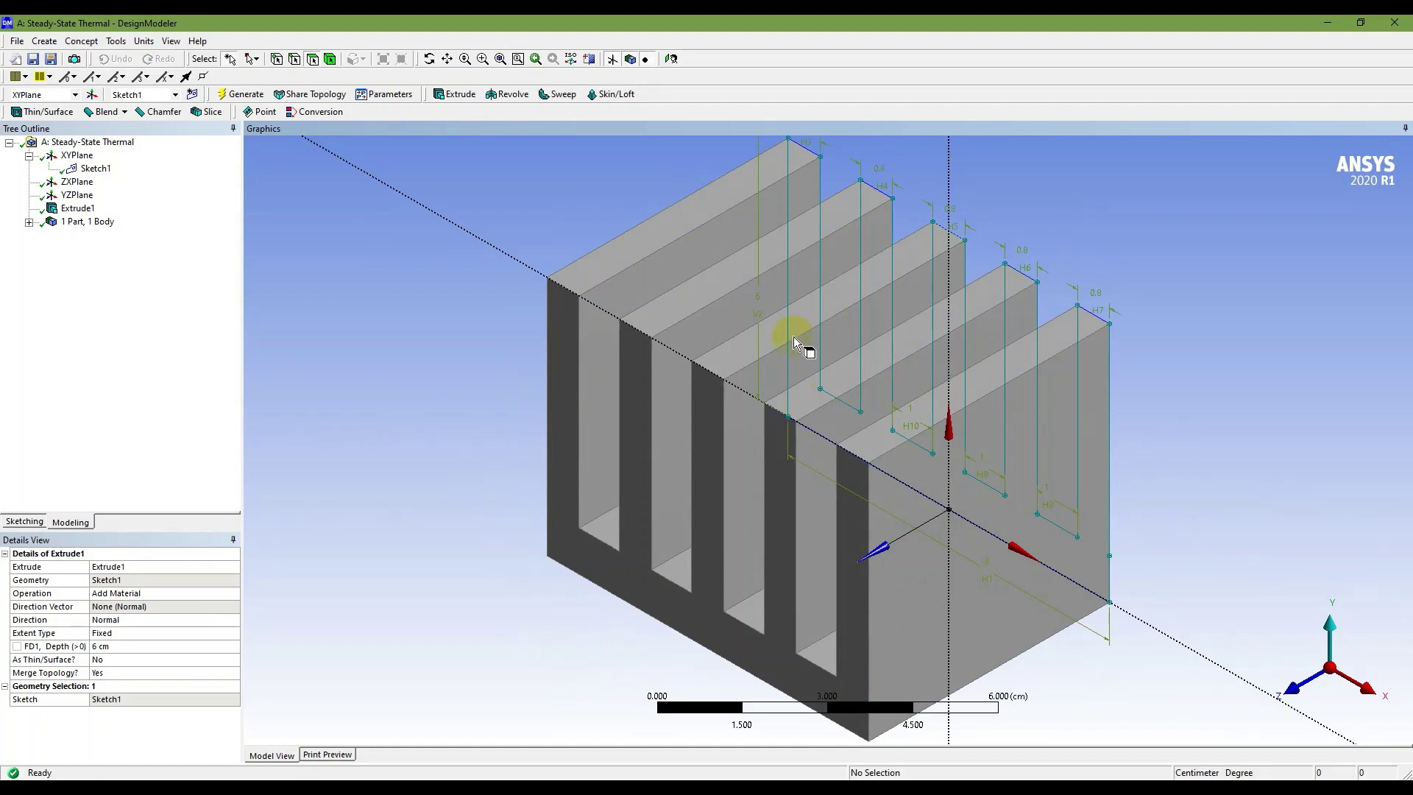
scroll(607, 563, "down", 2)
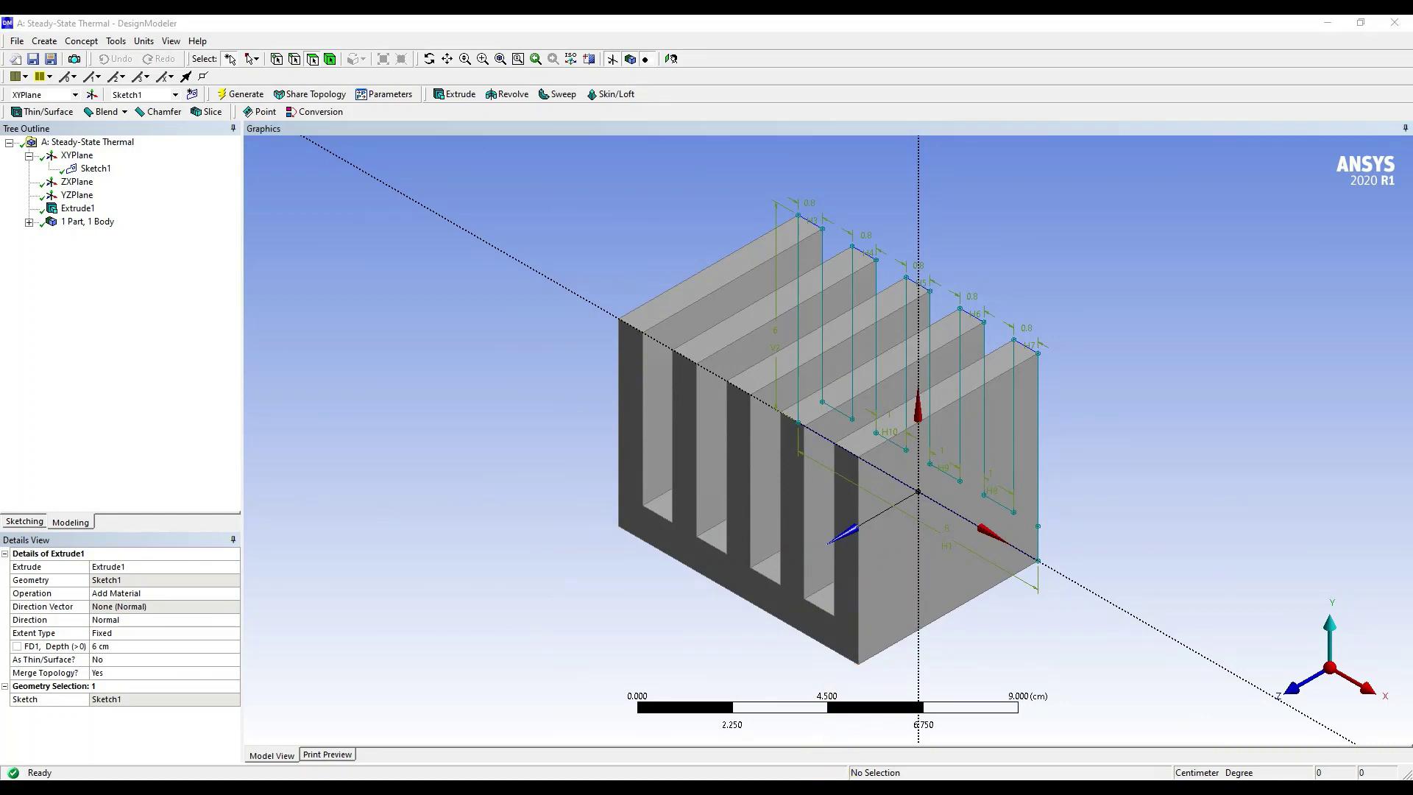
left_click(1395, 23)
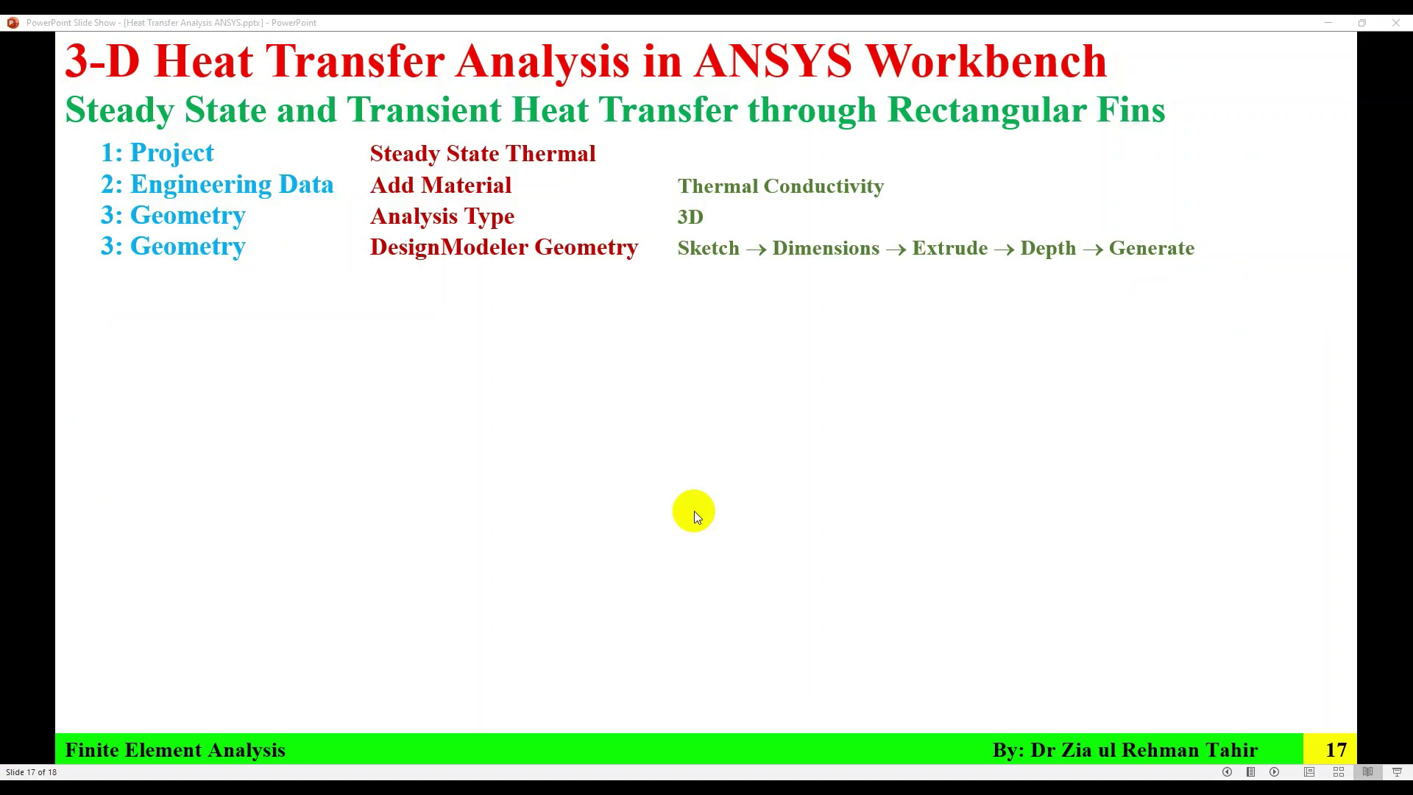
Open the Model cell of the Steady-State Thermal system in Mechanical.
left_click(694, 511)
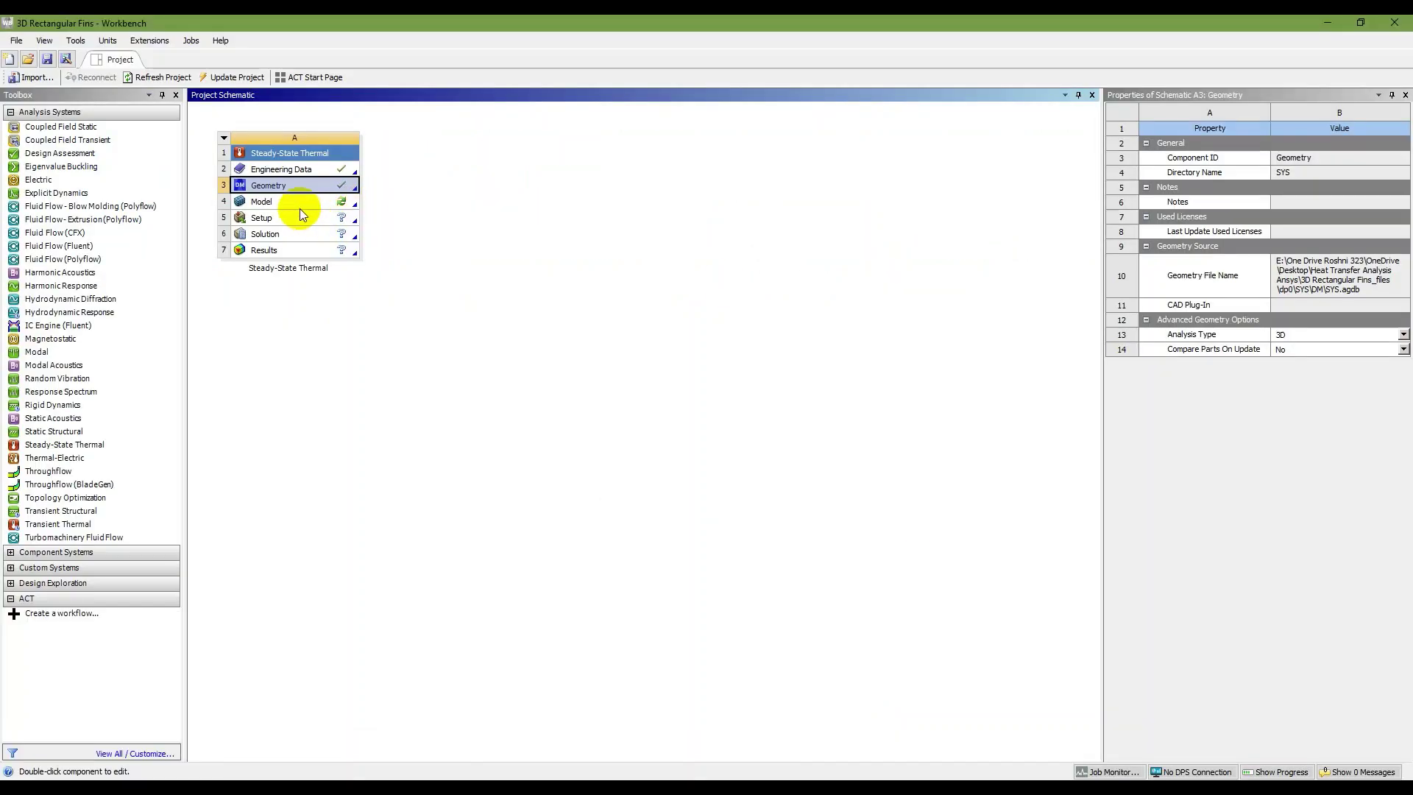
left_click(302, 201)
double_click(306, 201)
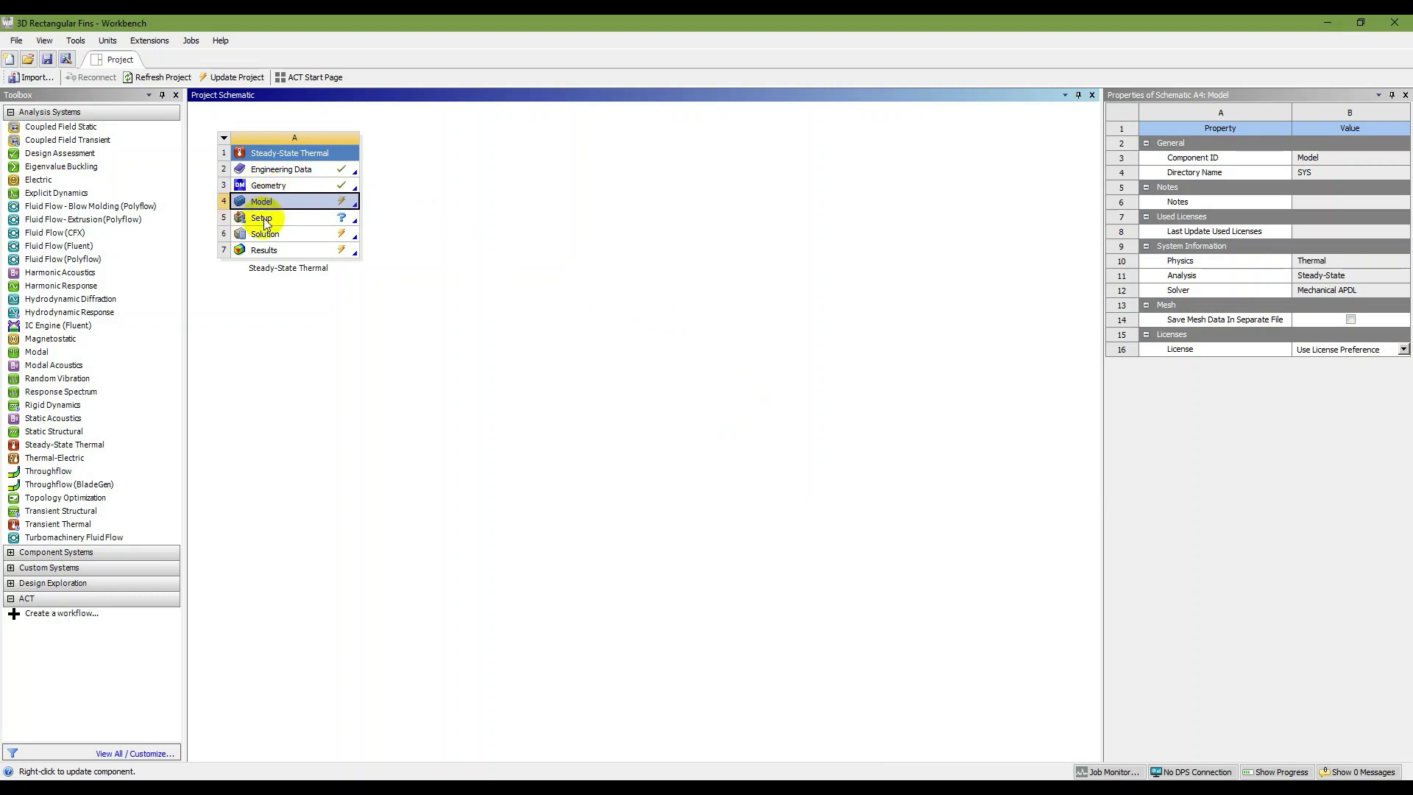
left_click(930, 787)
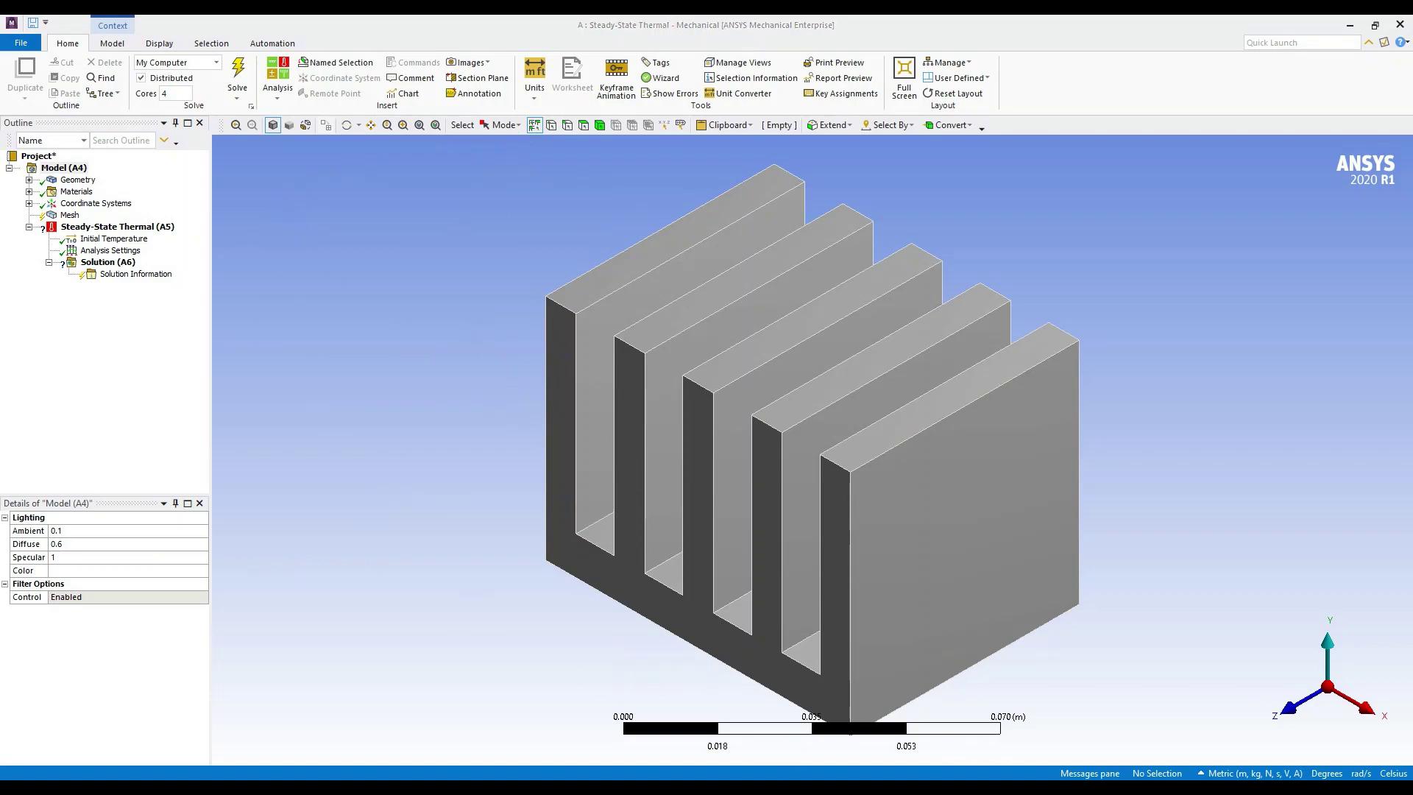
Check the Model step on the PowerPoint workflow slide and assign Copper as the material of the Solid body in Mechanical.
key("alt+Tab")
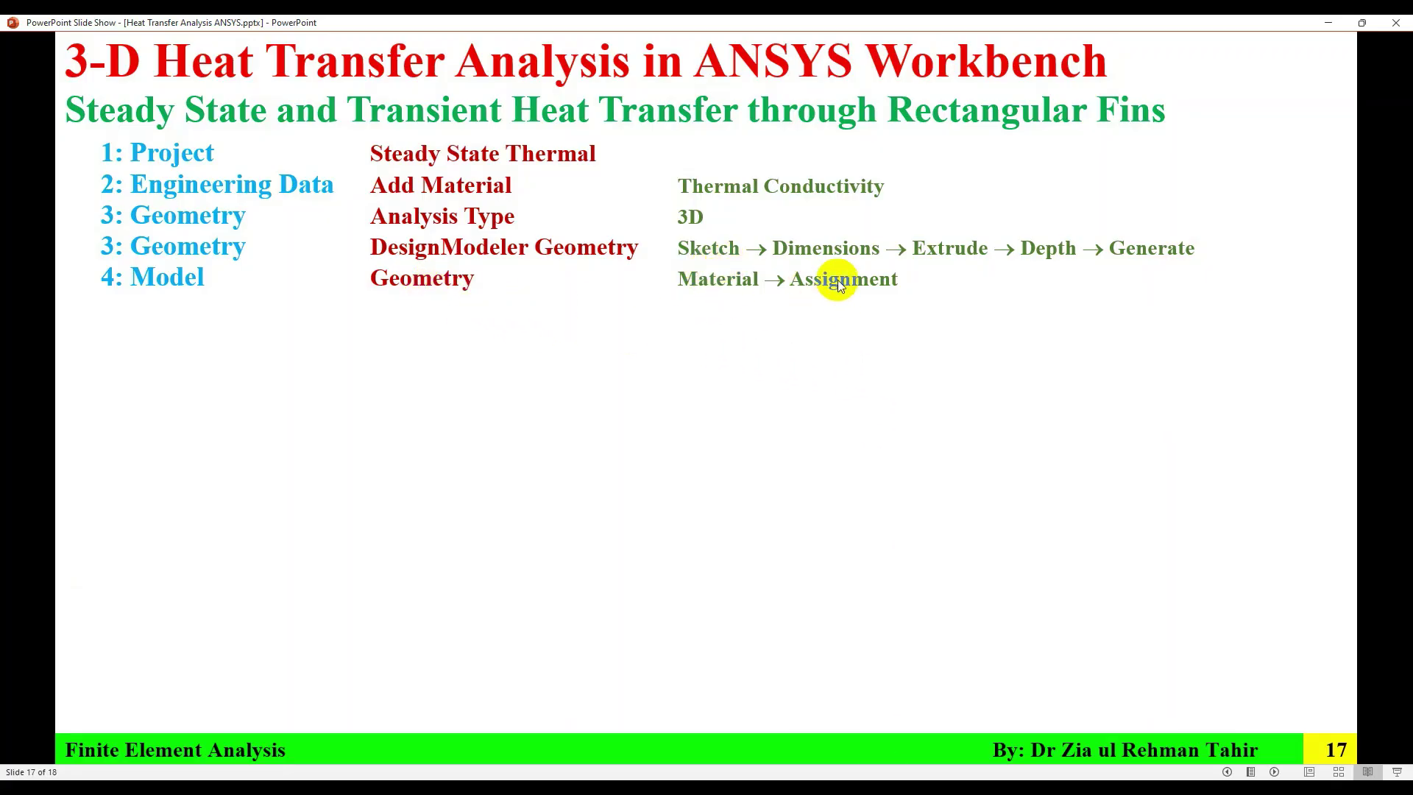
left_click(979, 788)
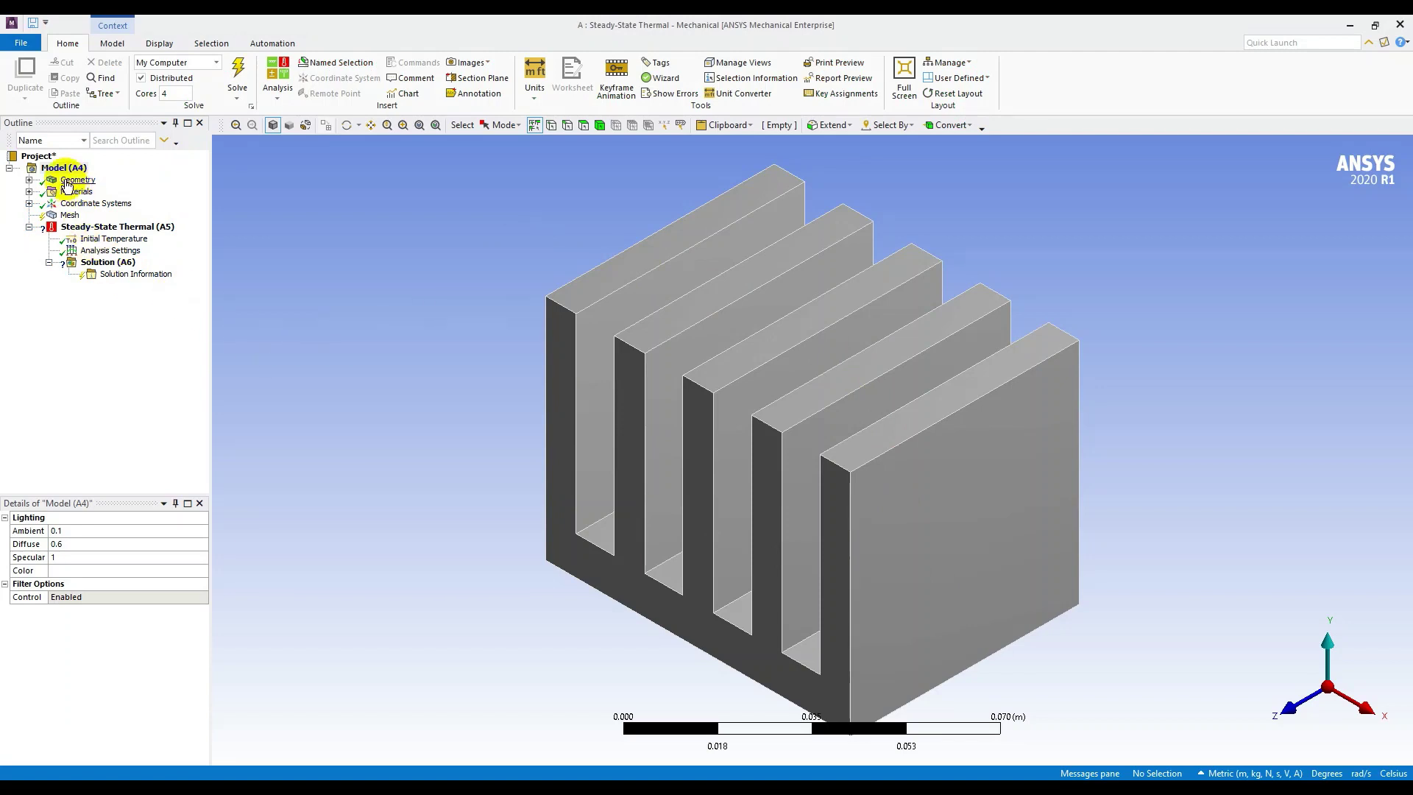
left_click(28, 179)
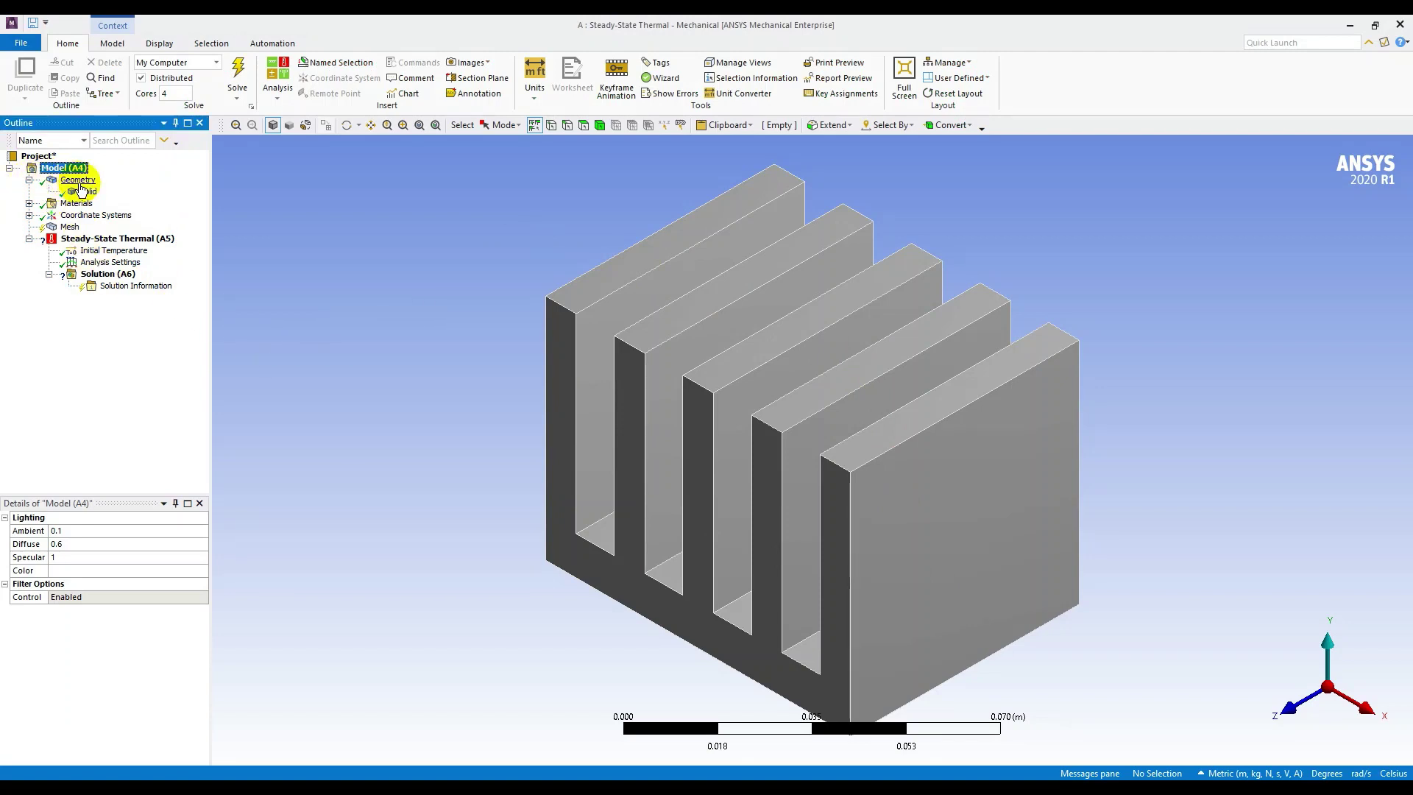
left_click(88, 191)
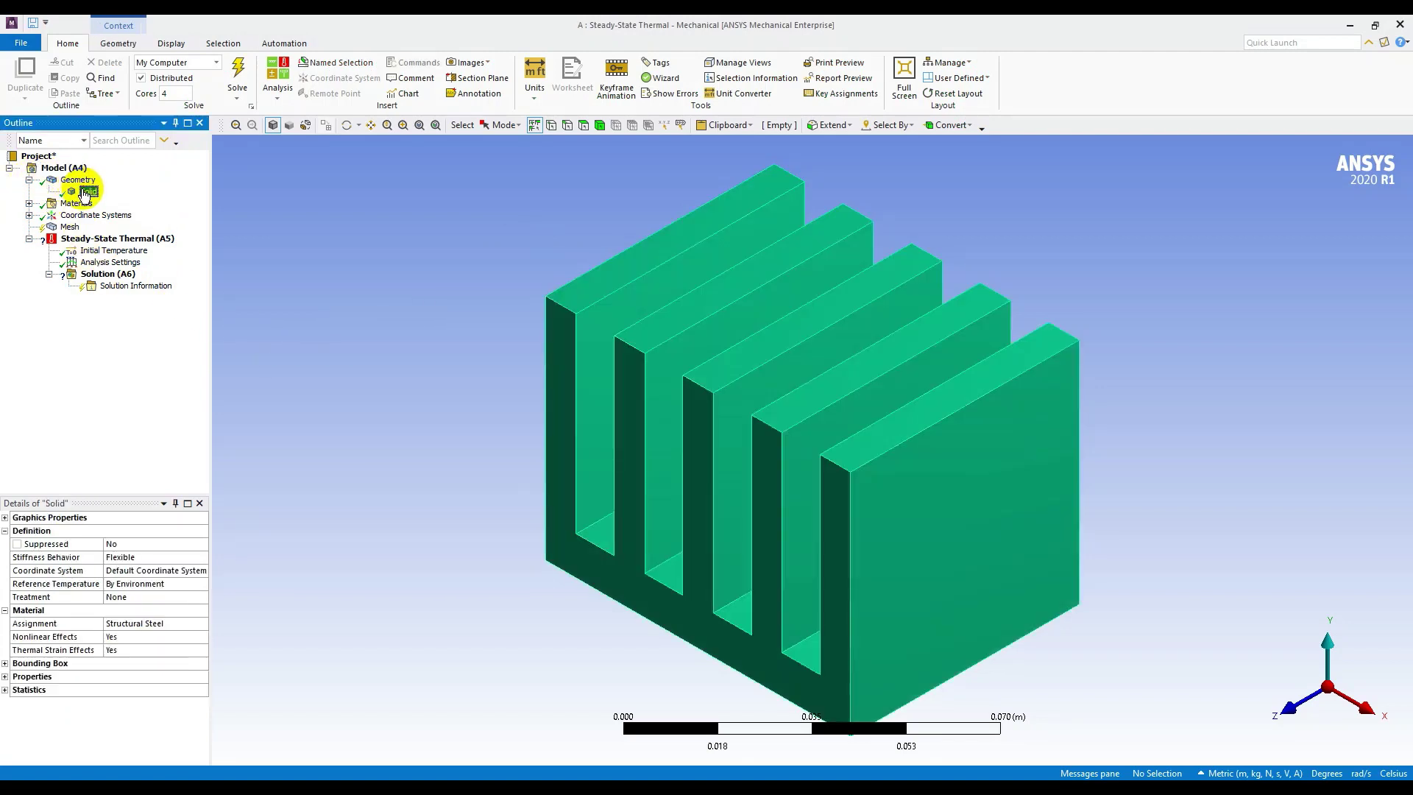
left_click(173, 622)
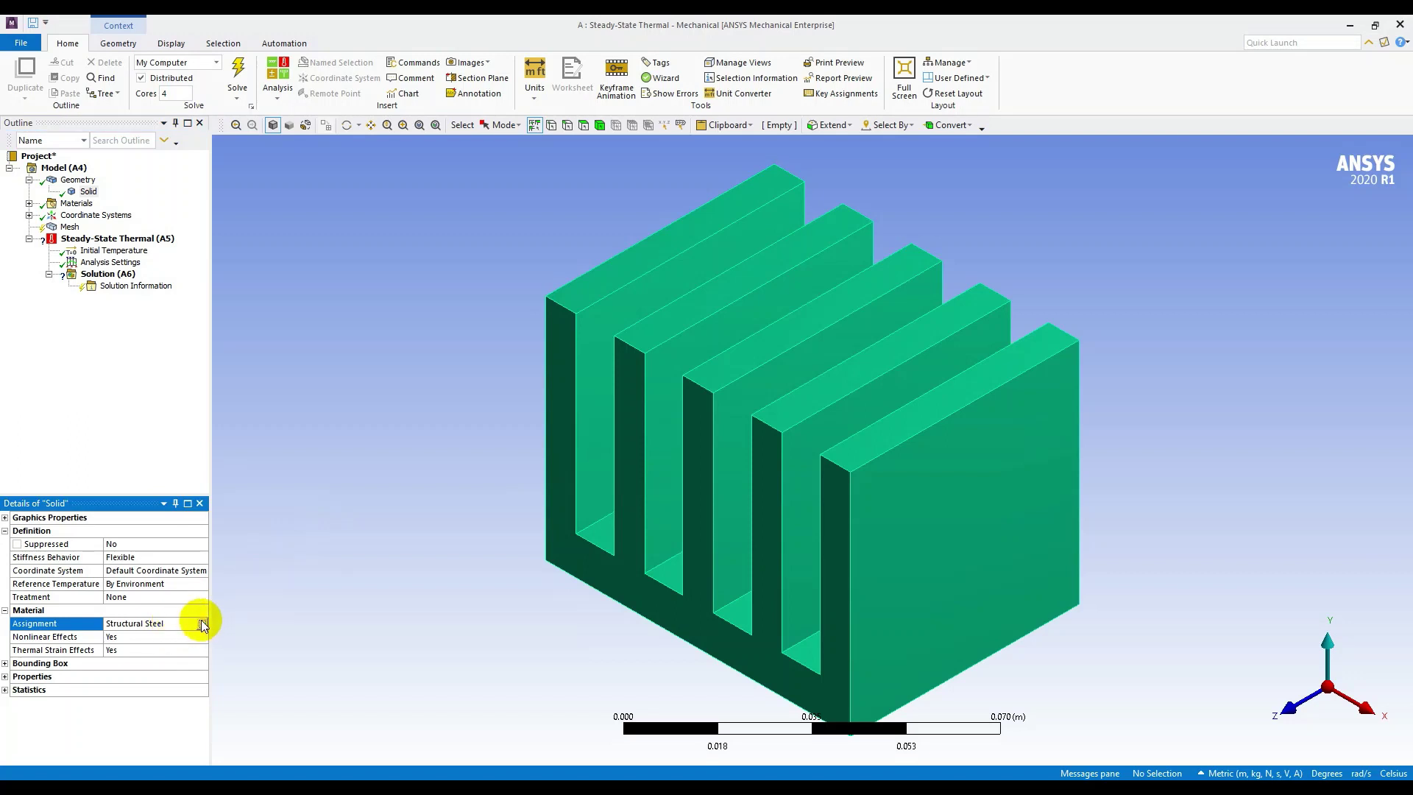
left_click(202, 623)
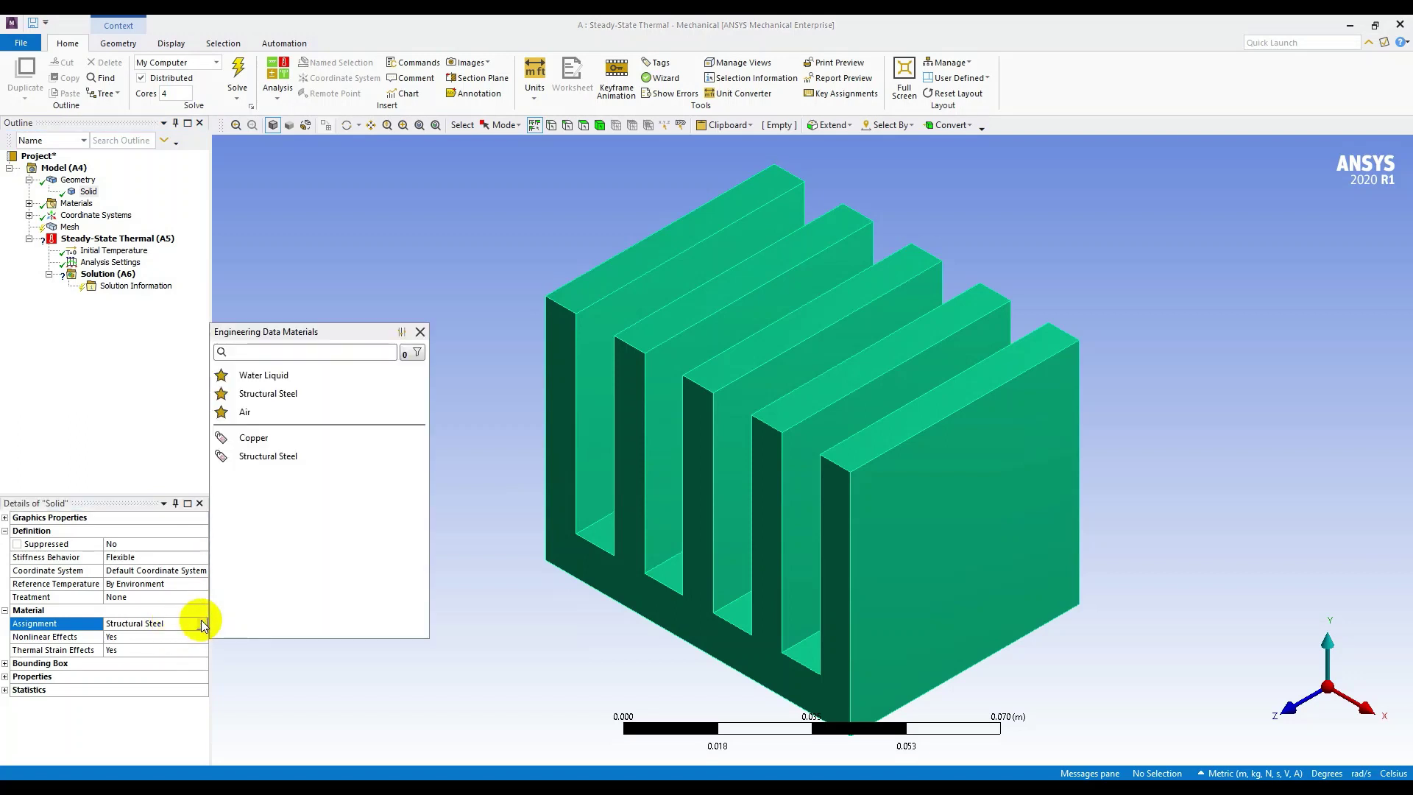
left_click(269, 437)
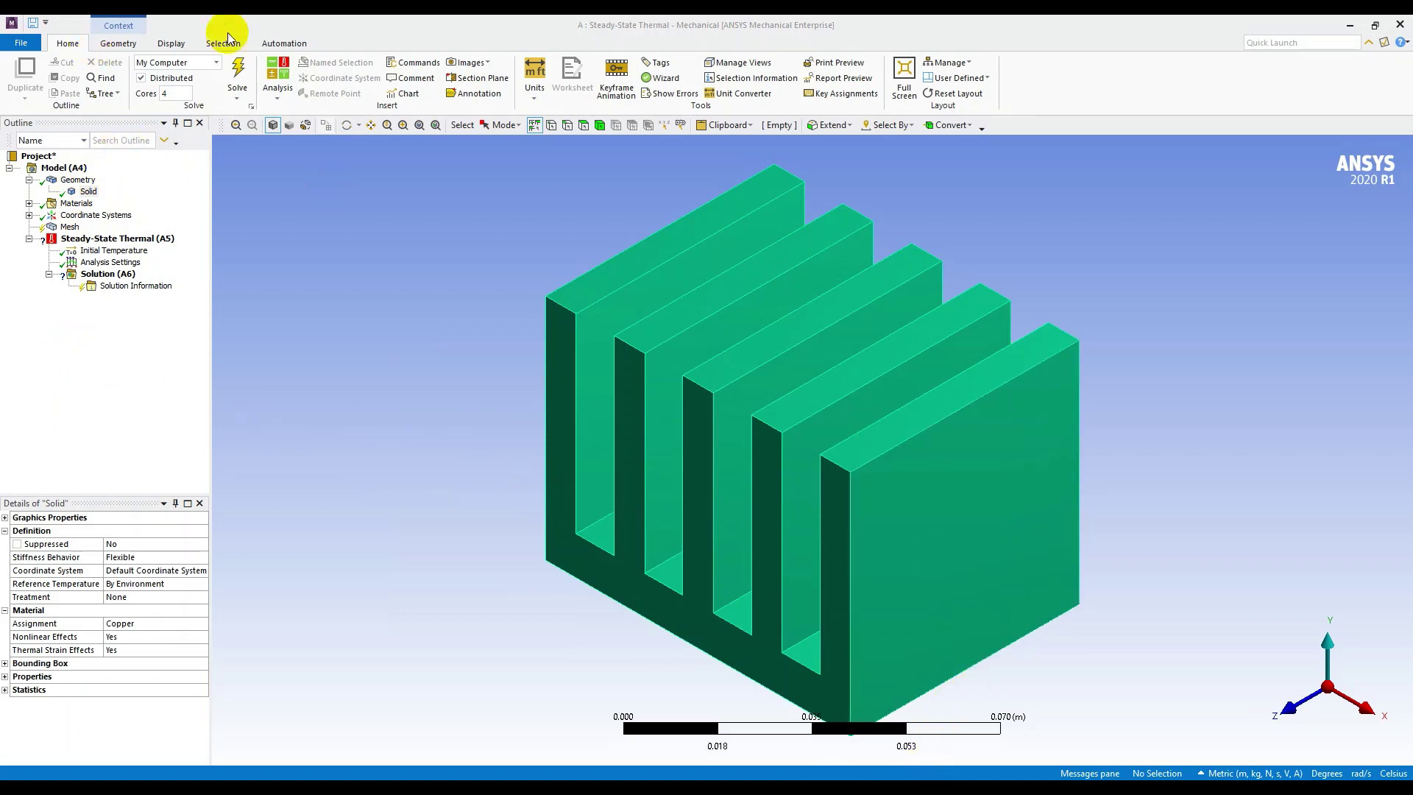
Set the unit system to Metric (m, kg, N, s, V, A).
left_click(534, 98)
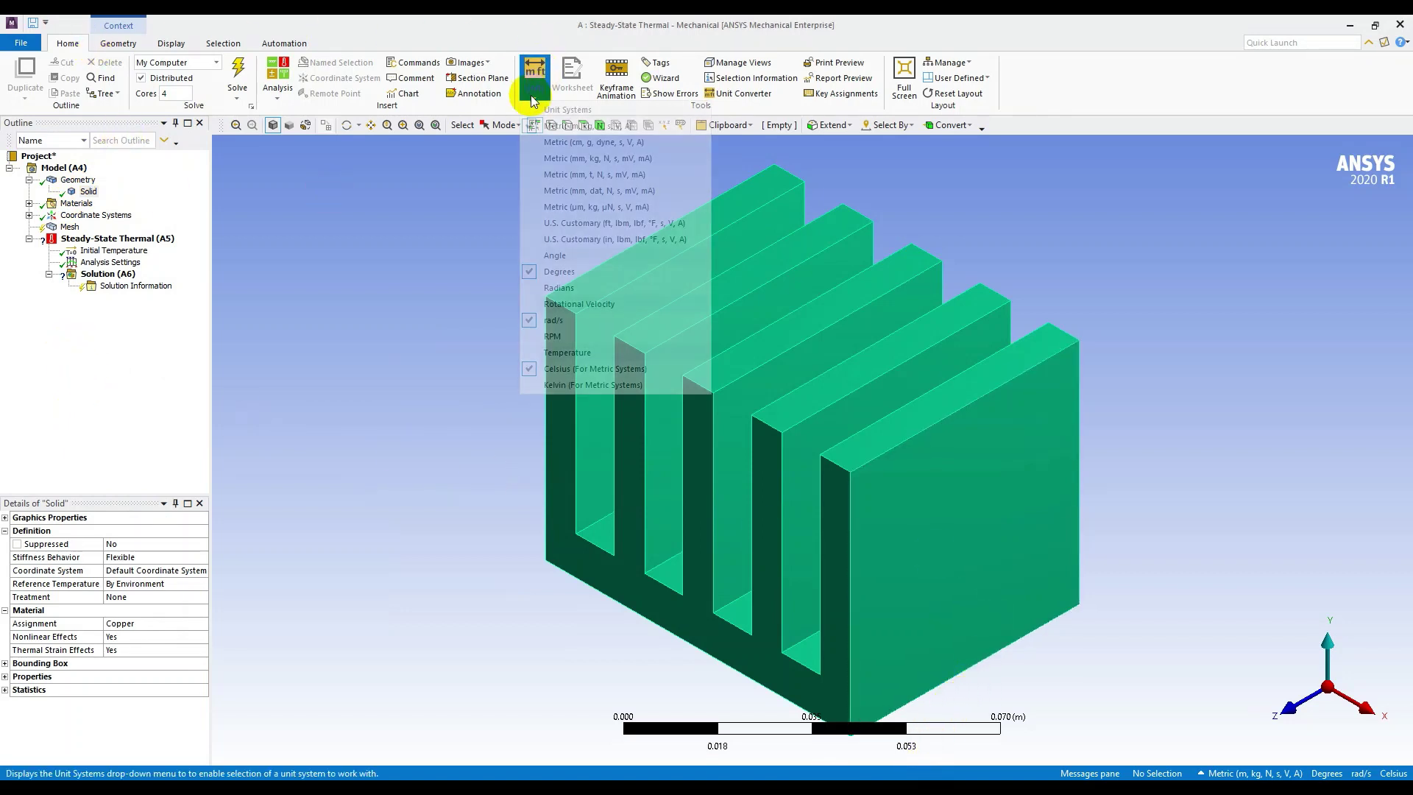
left_click(567, 126)
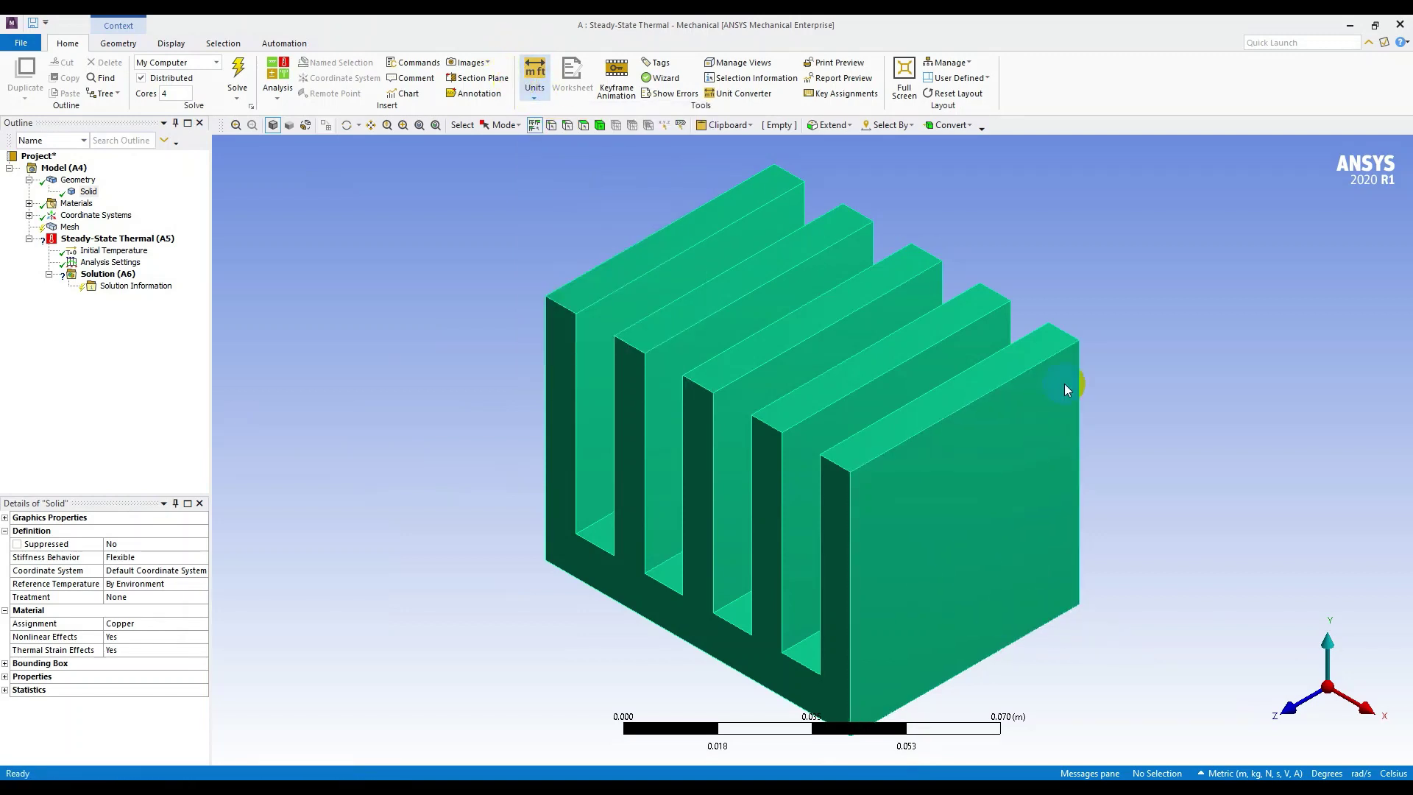
left_click(1238, 774)
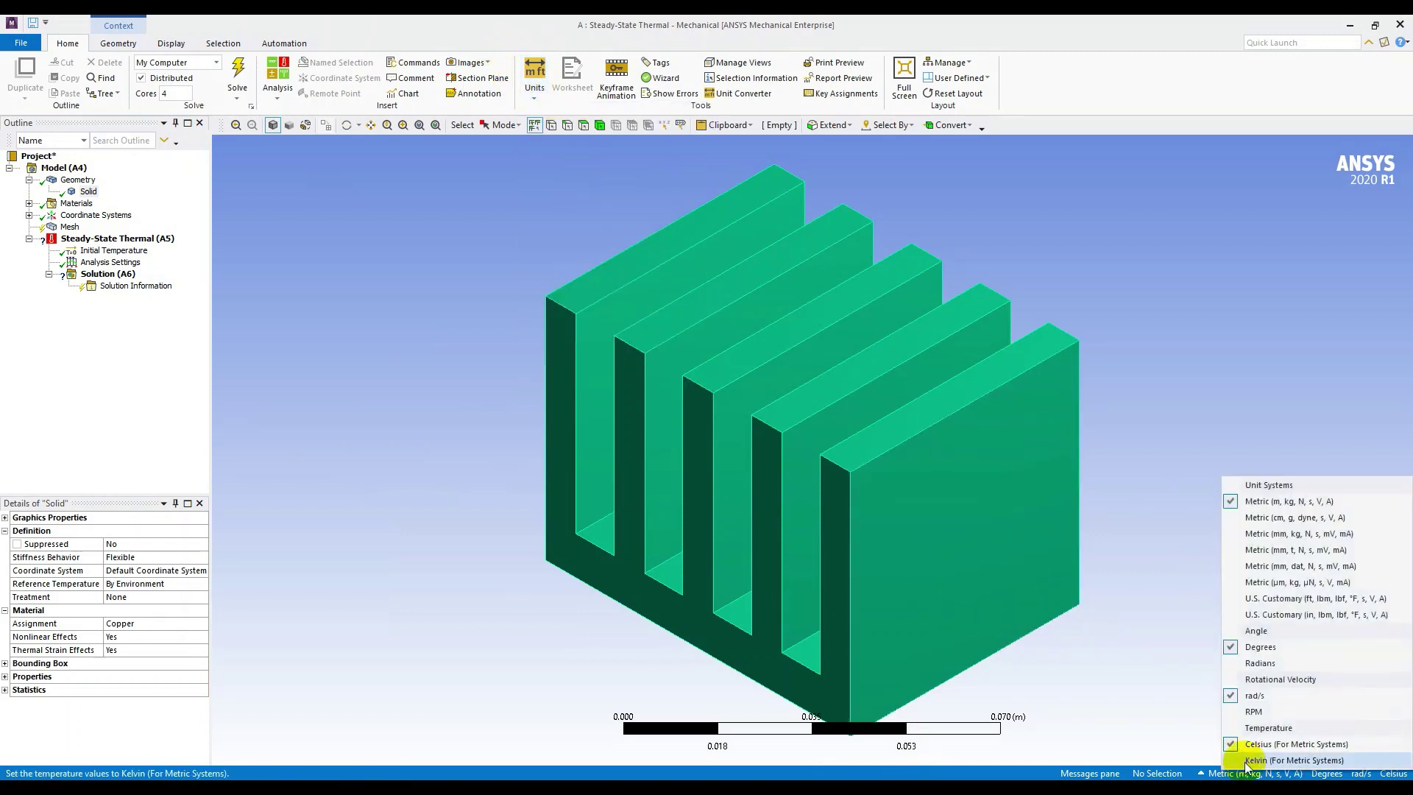
left_click(1284, 496)
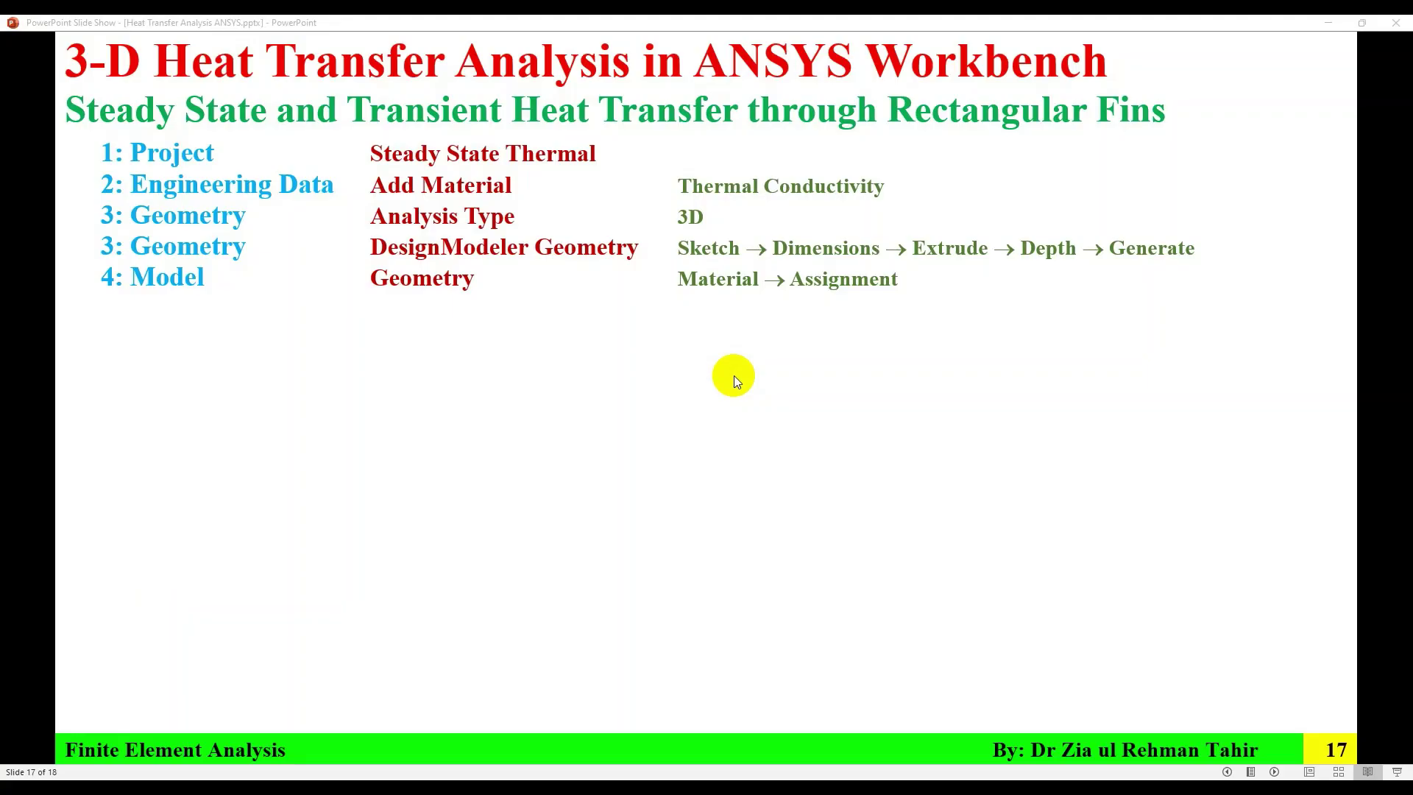
Define the construction geometry path as Path A, starting at (0, 0, 0.03) m and ending at (0, 0.06, 0.03) m.
left_click(734, 375)
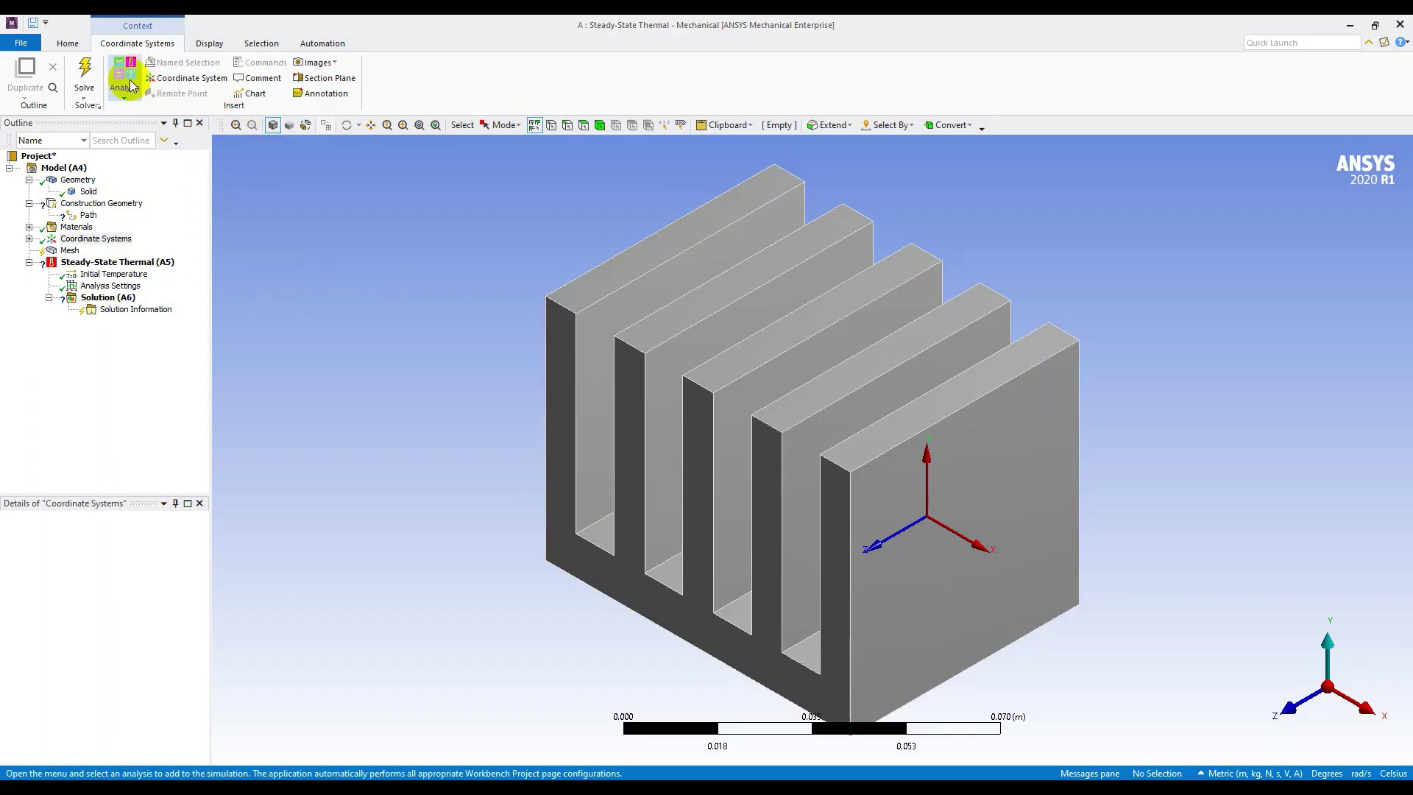
left_click(68, 43)
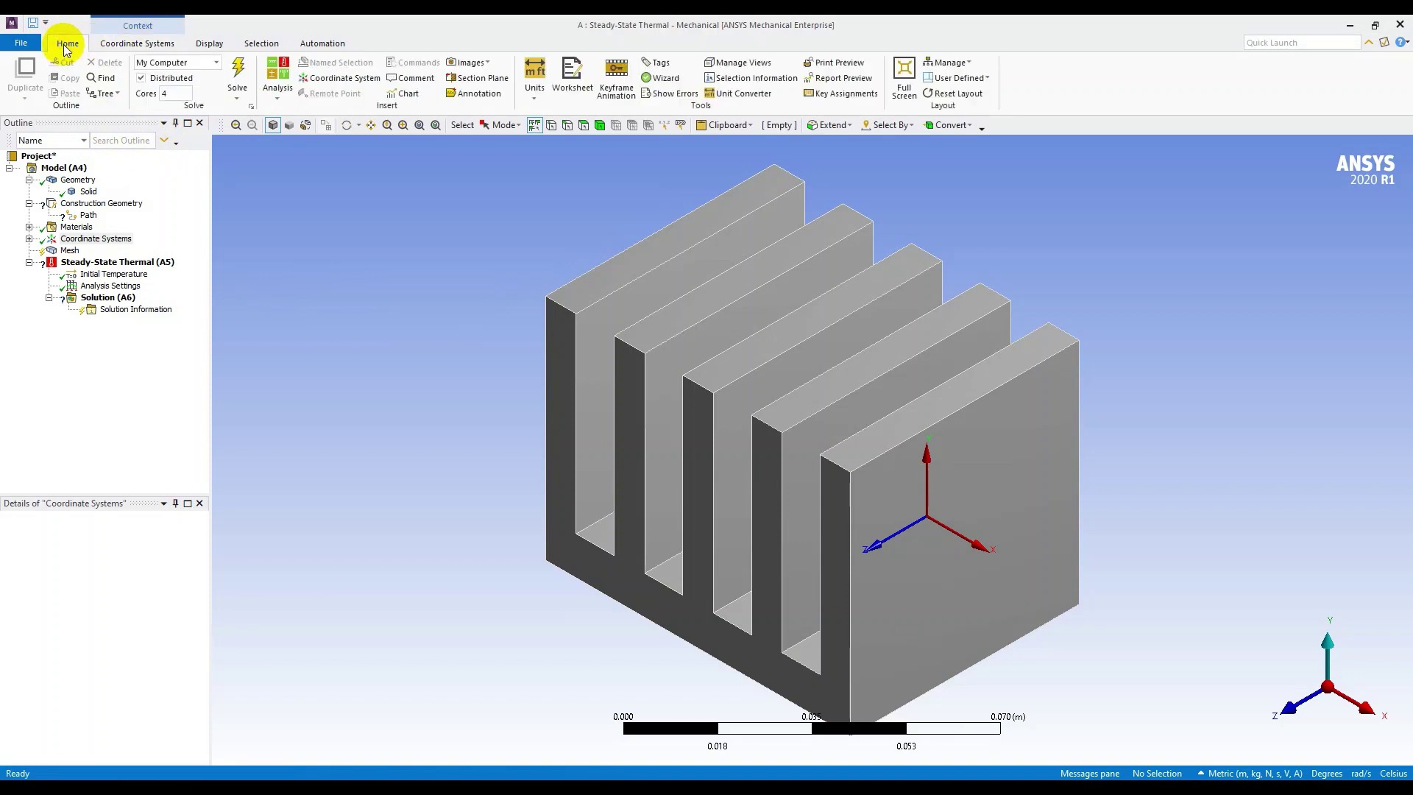
left_click(68, 167)
left_click(111, 43)
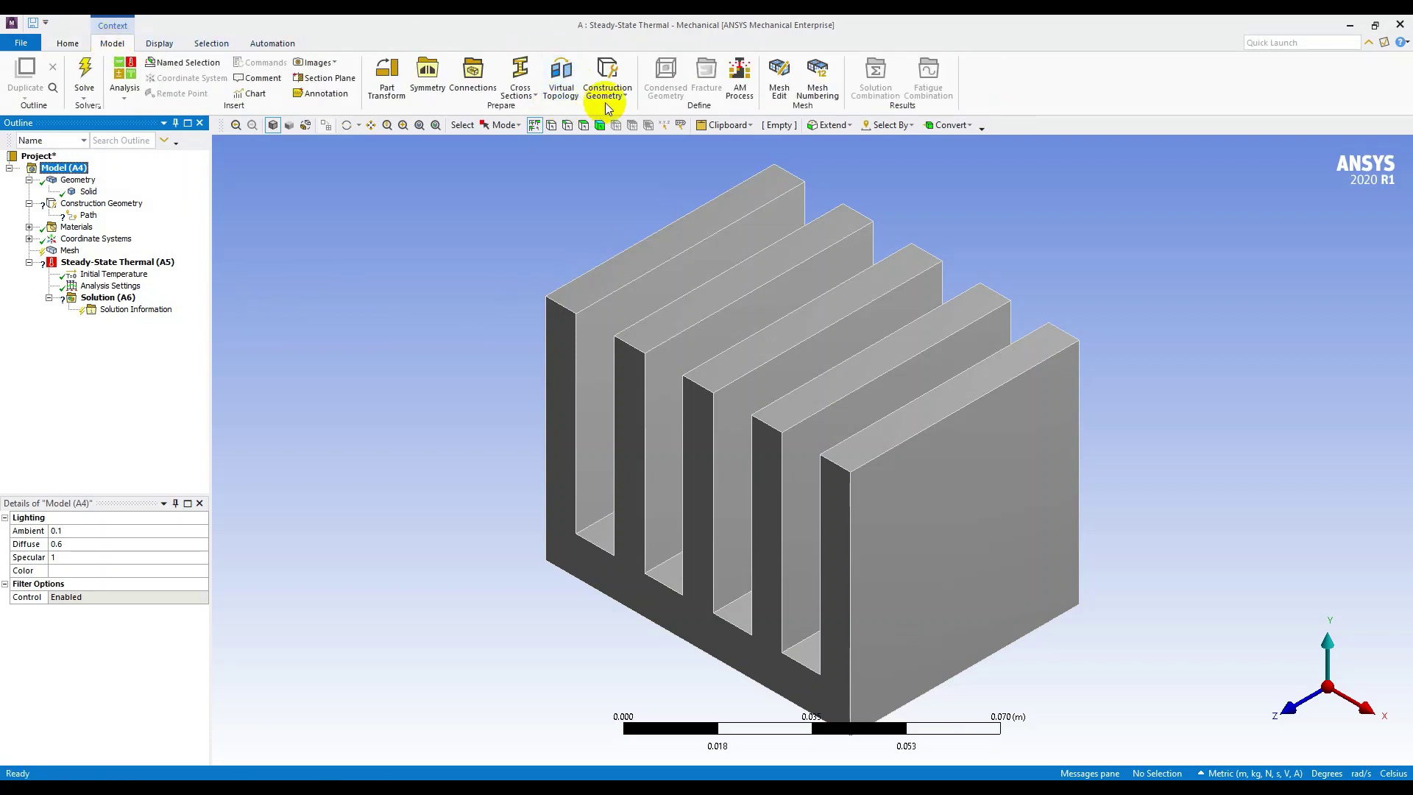
left_click(625, 96)
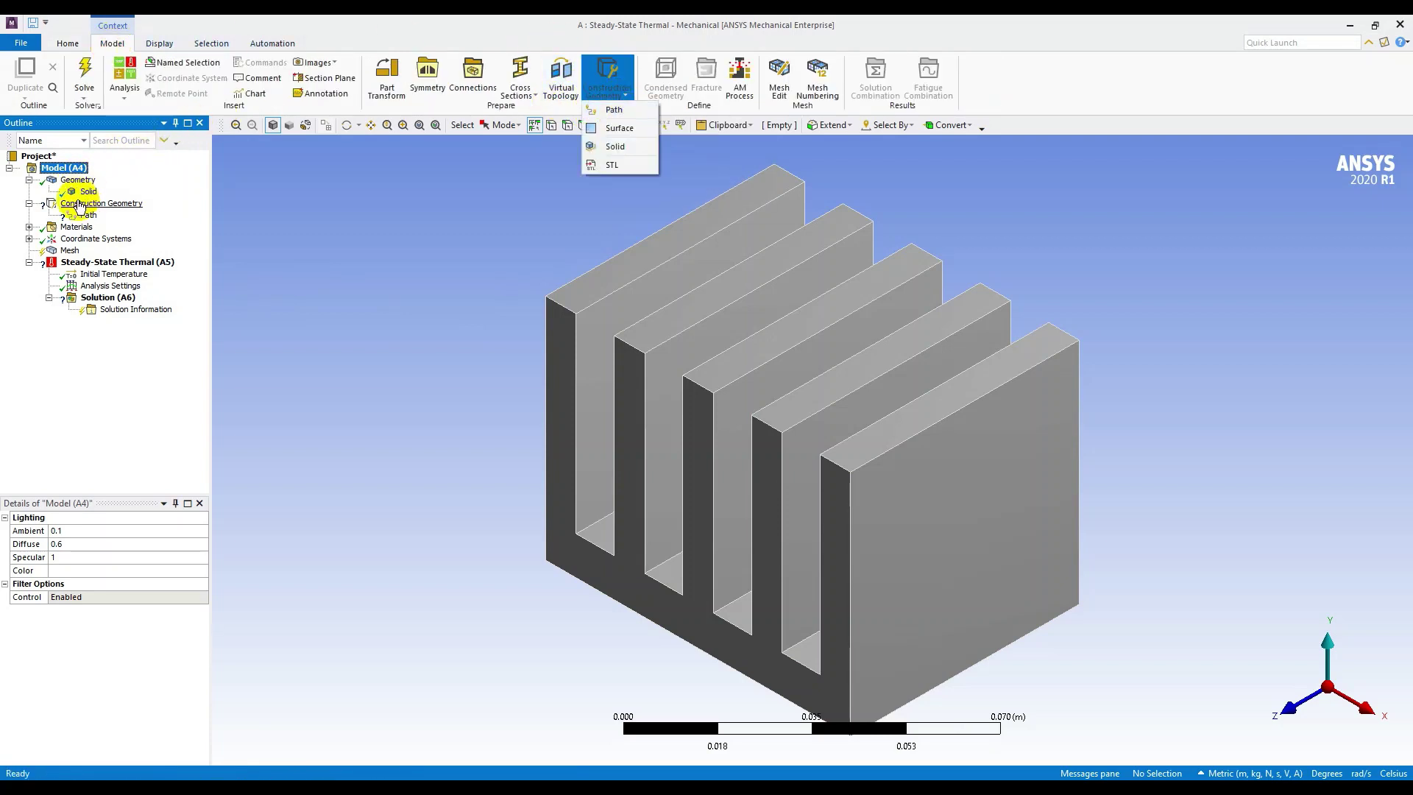
left_click(87, 215)
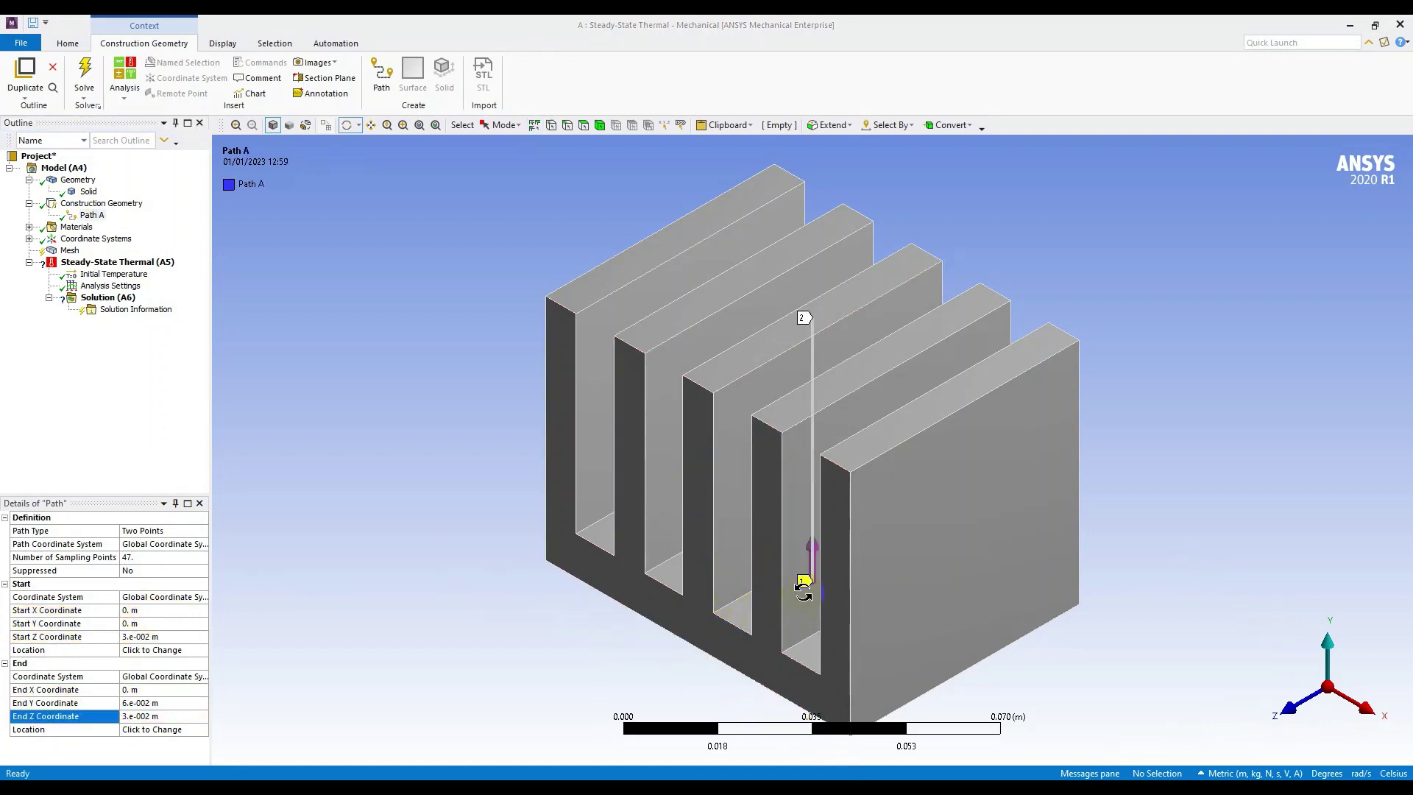
Examine the position of Path A in the fin body along the Z and X axes and in isometric view.
left_click_drag(826, 604, 905, 461)
left_click_drag(914, 373, 824, 309)
left_click(1357, 693)
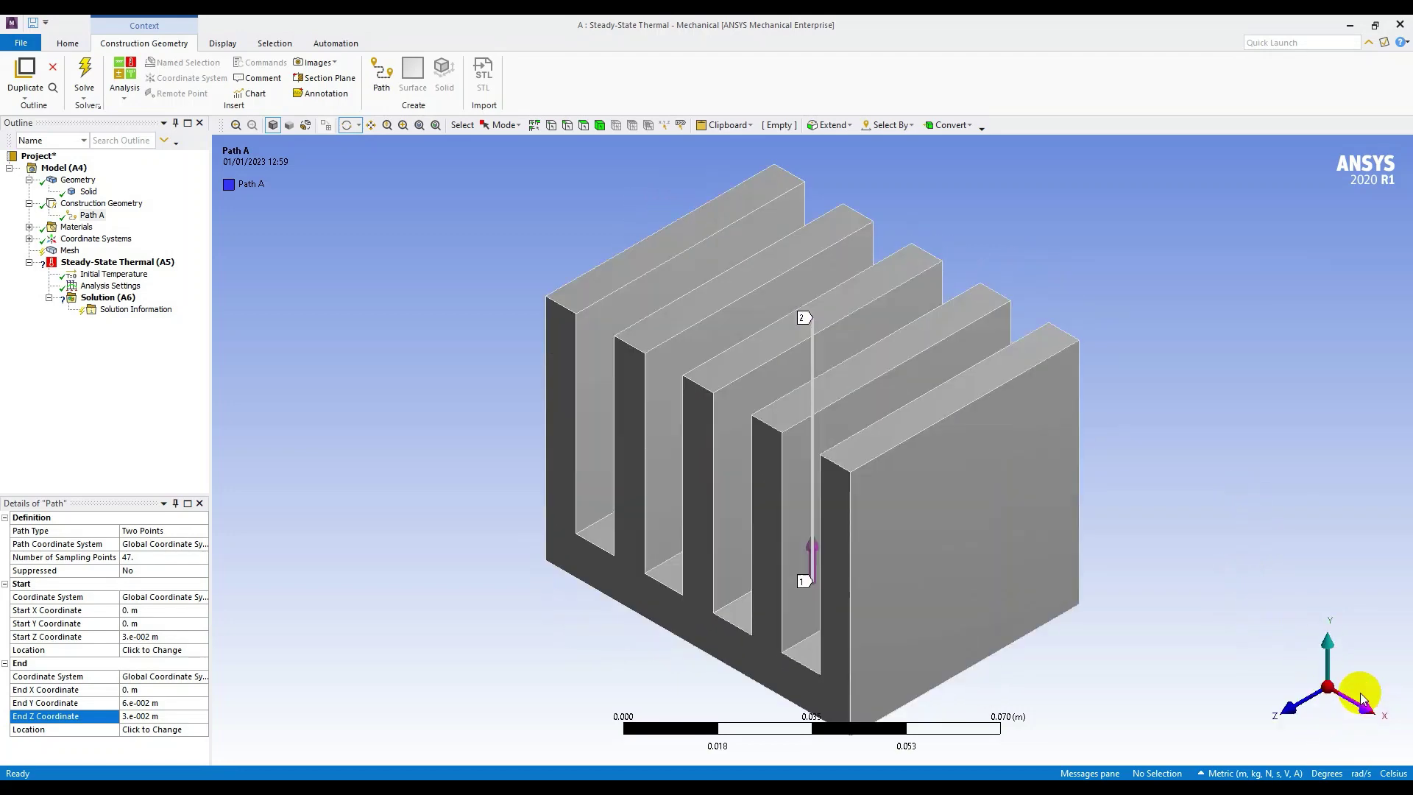
left_click(1291, 711)
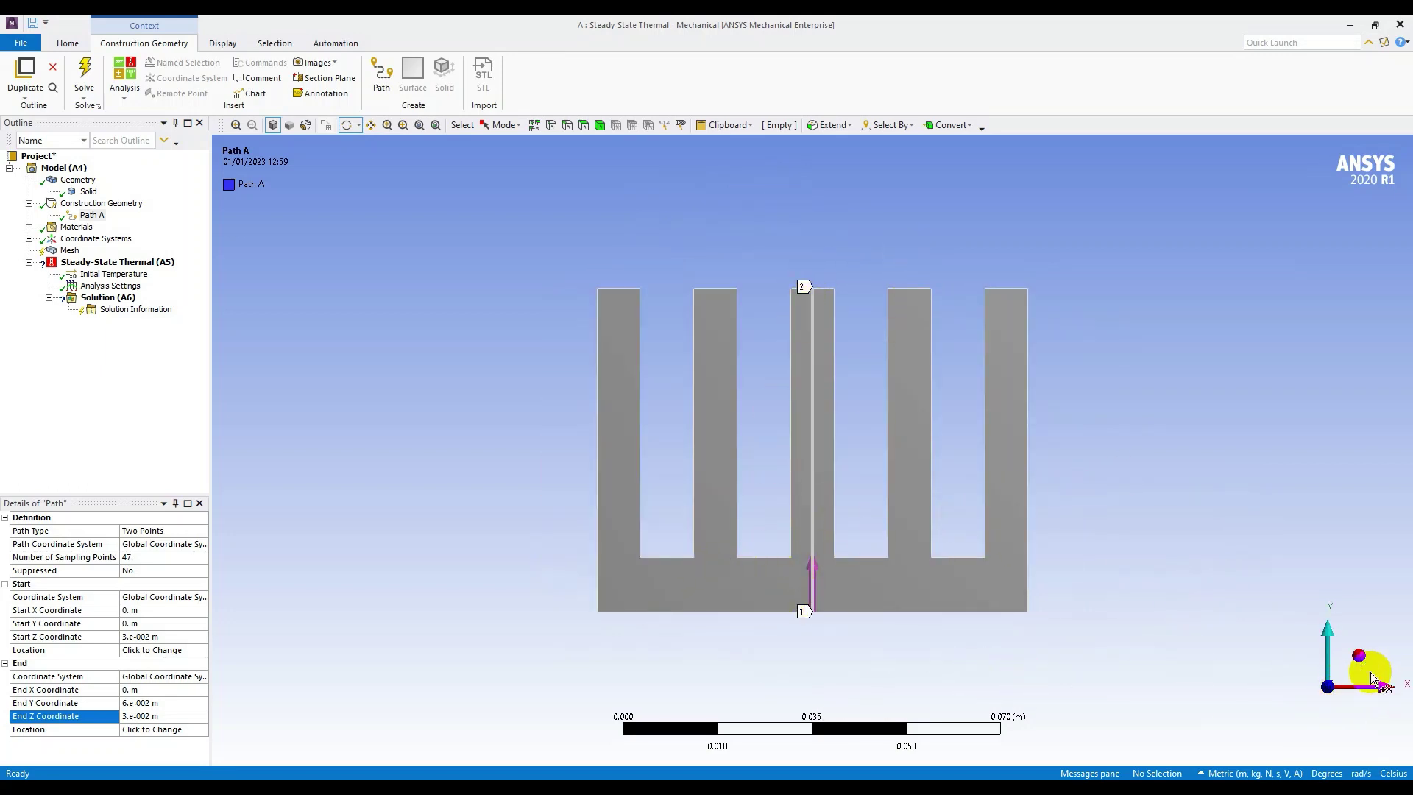
left_click(1380, 689)
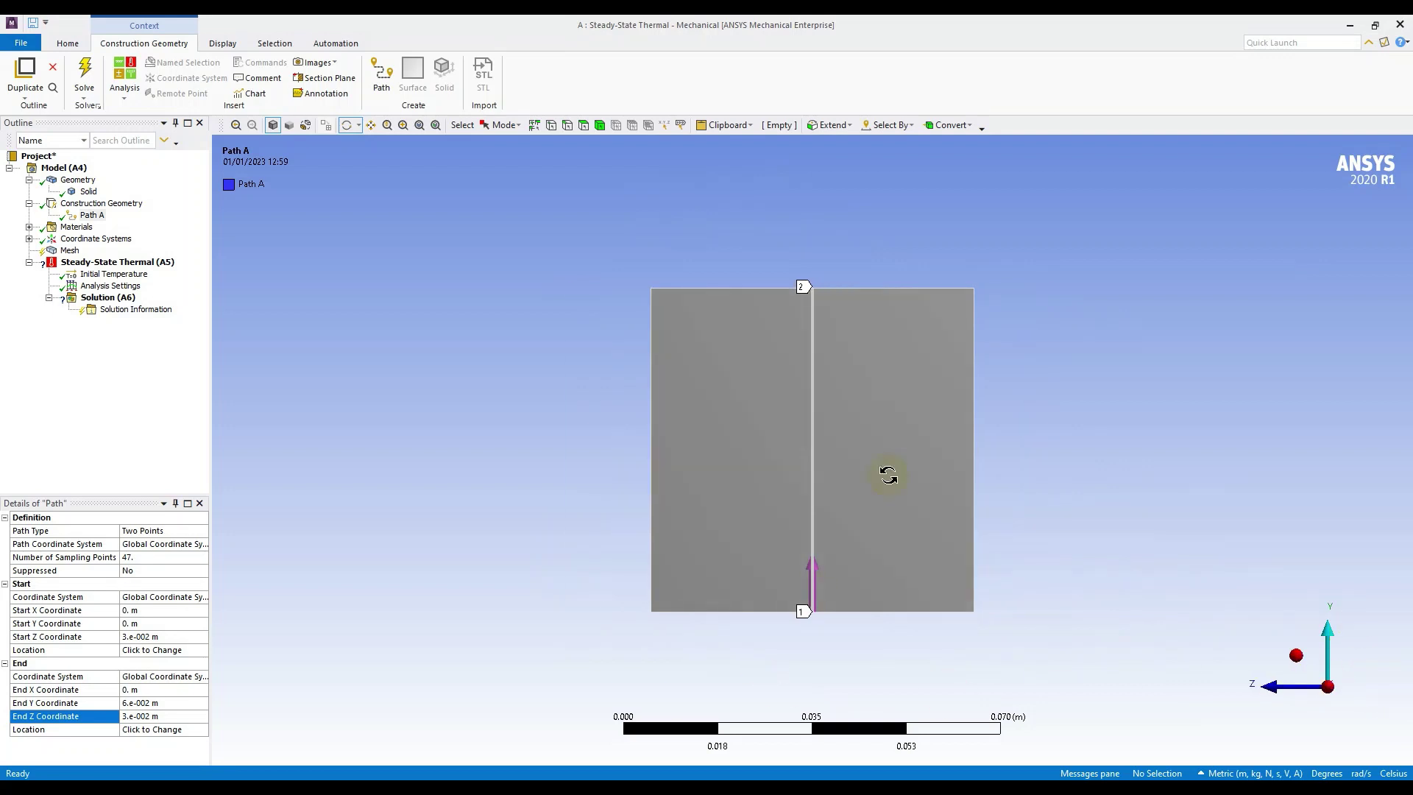
left_click(1295, 662)
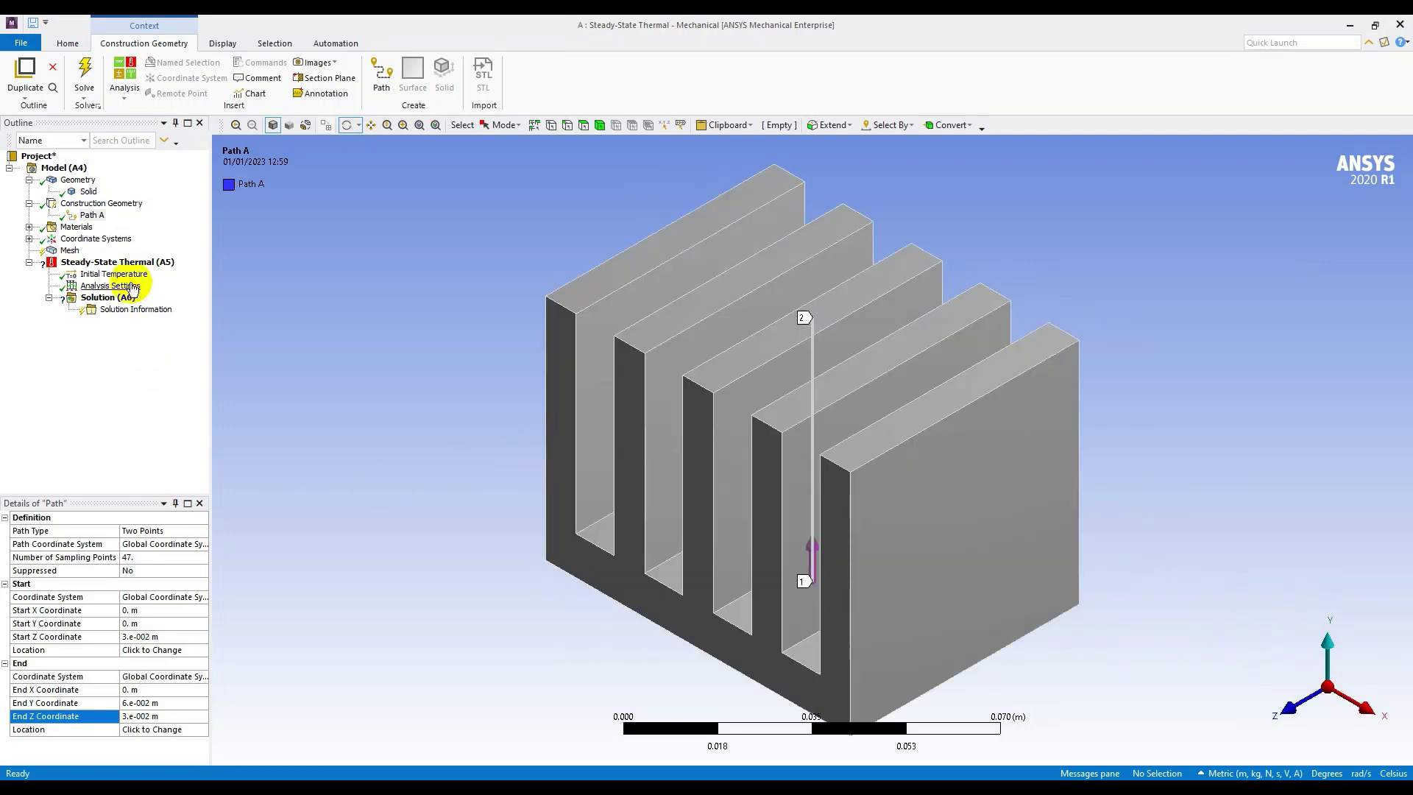
left_click(96, 215)
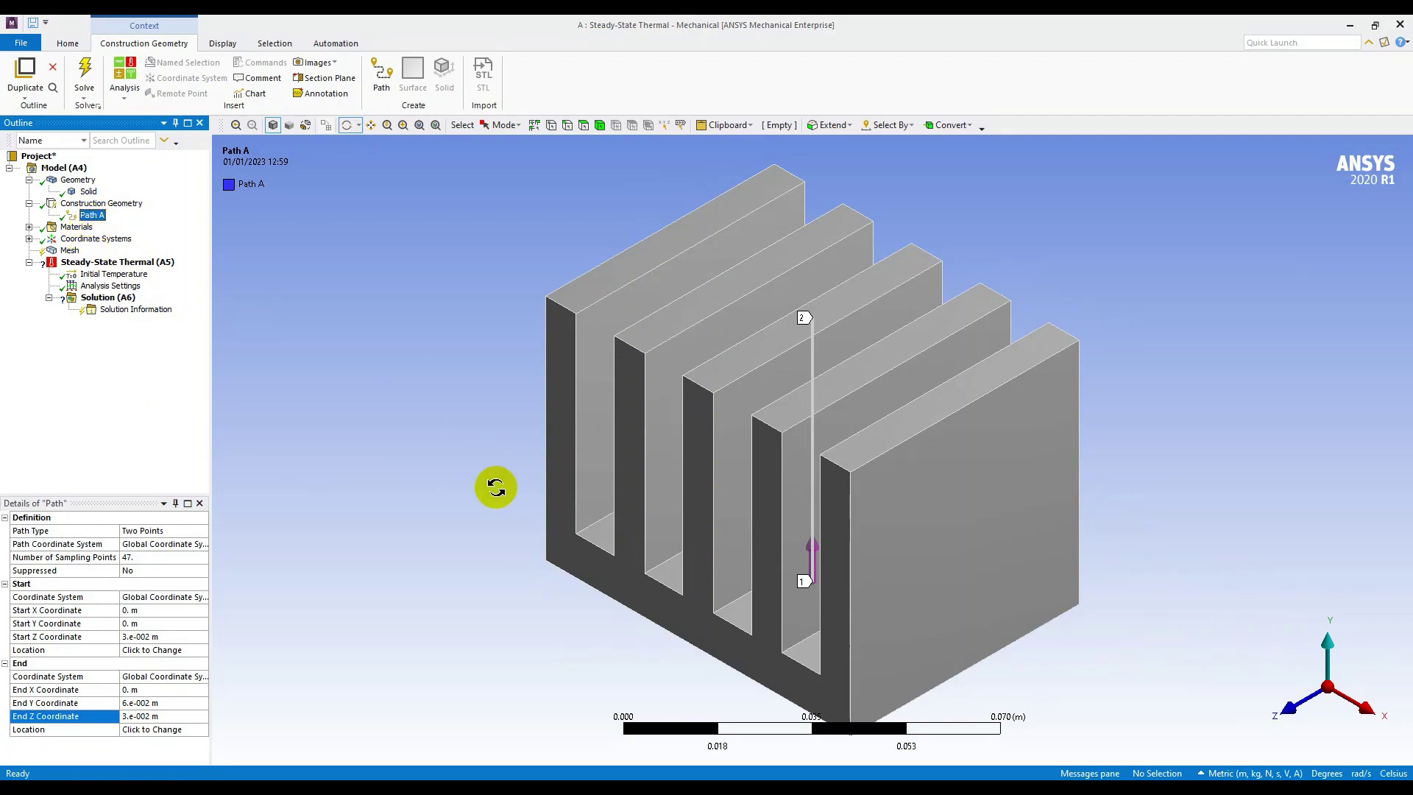
Set the mesh element size to 0.002 m and generate the mesh of the fin body.
left_click(837, 788)
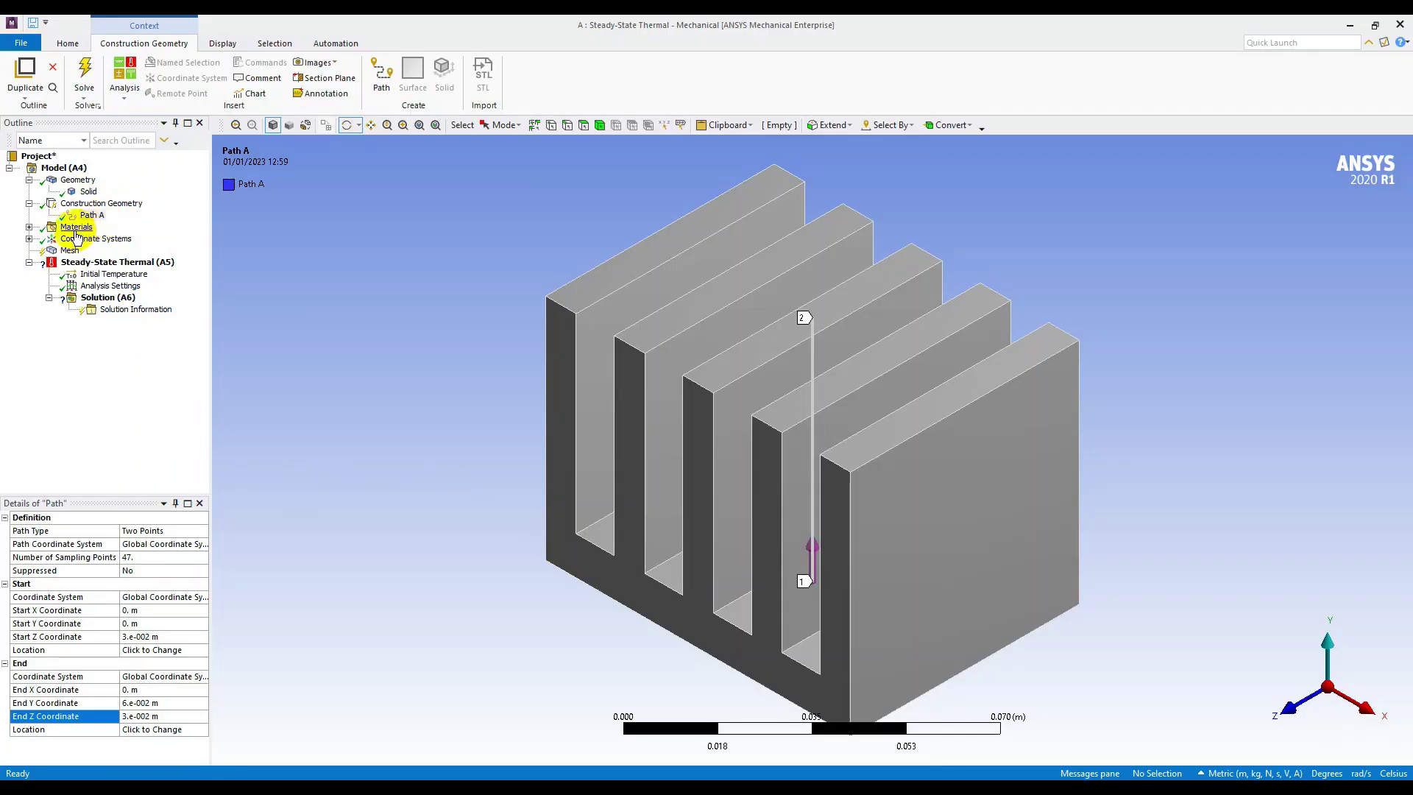
left_click(70, 250)
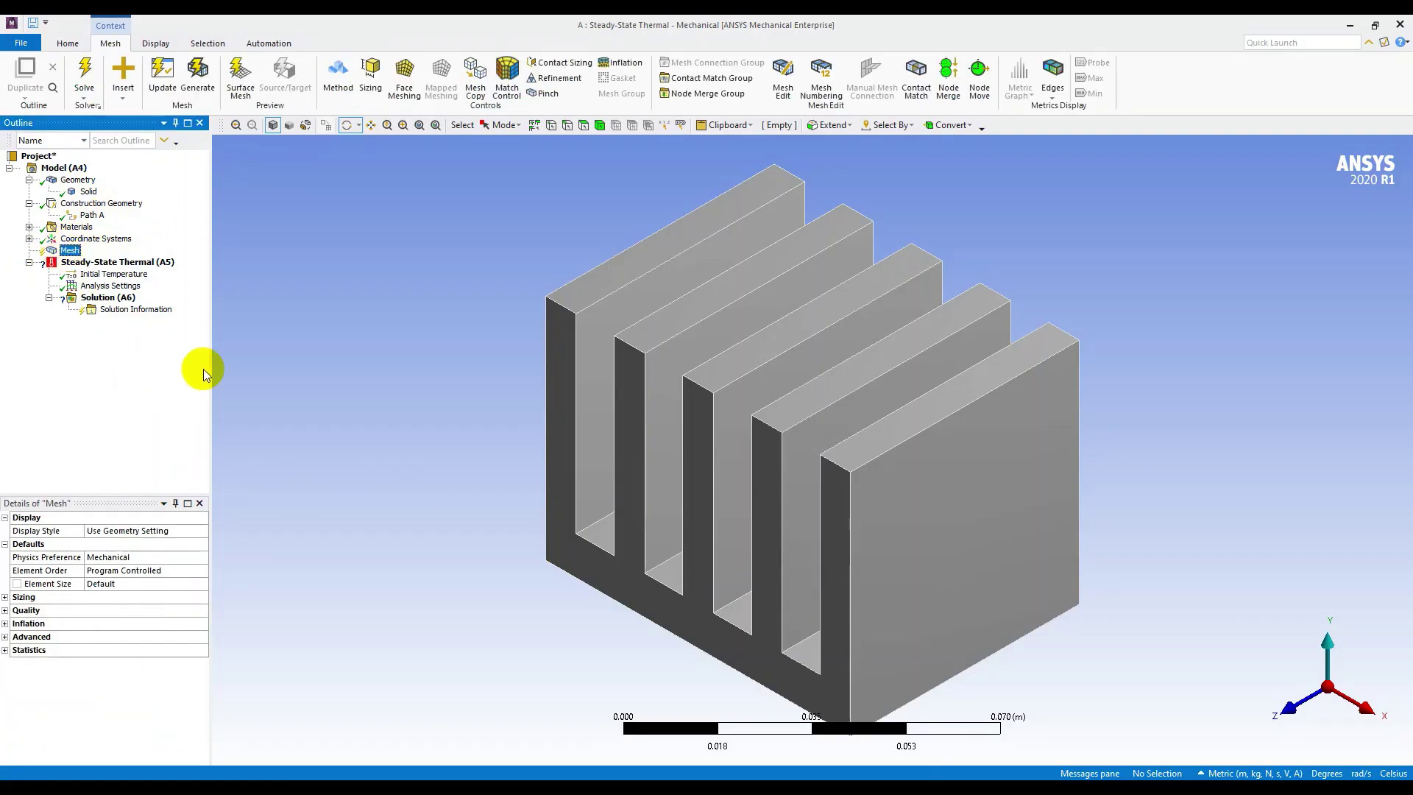
left_click(126, 584)
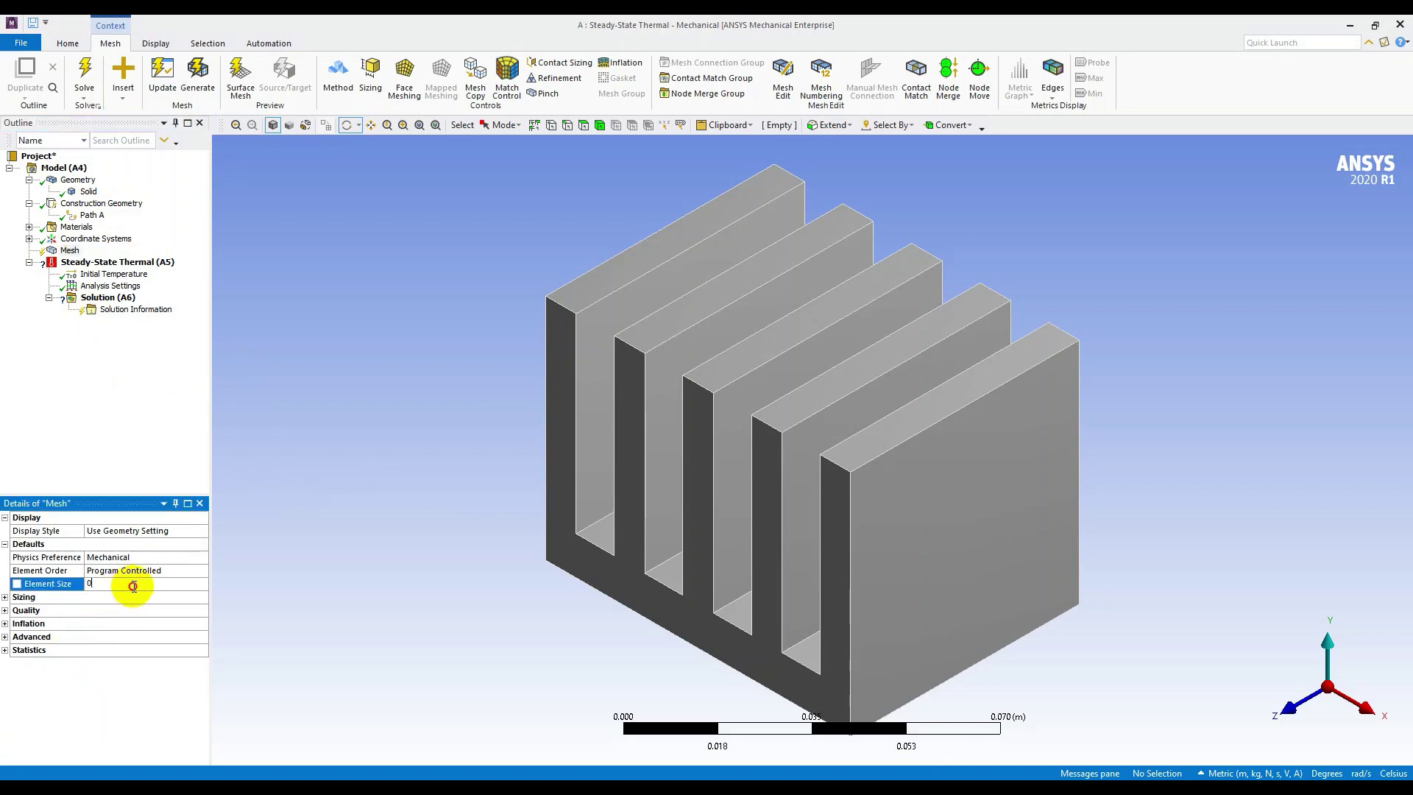
type("0")
key("Return")
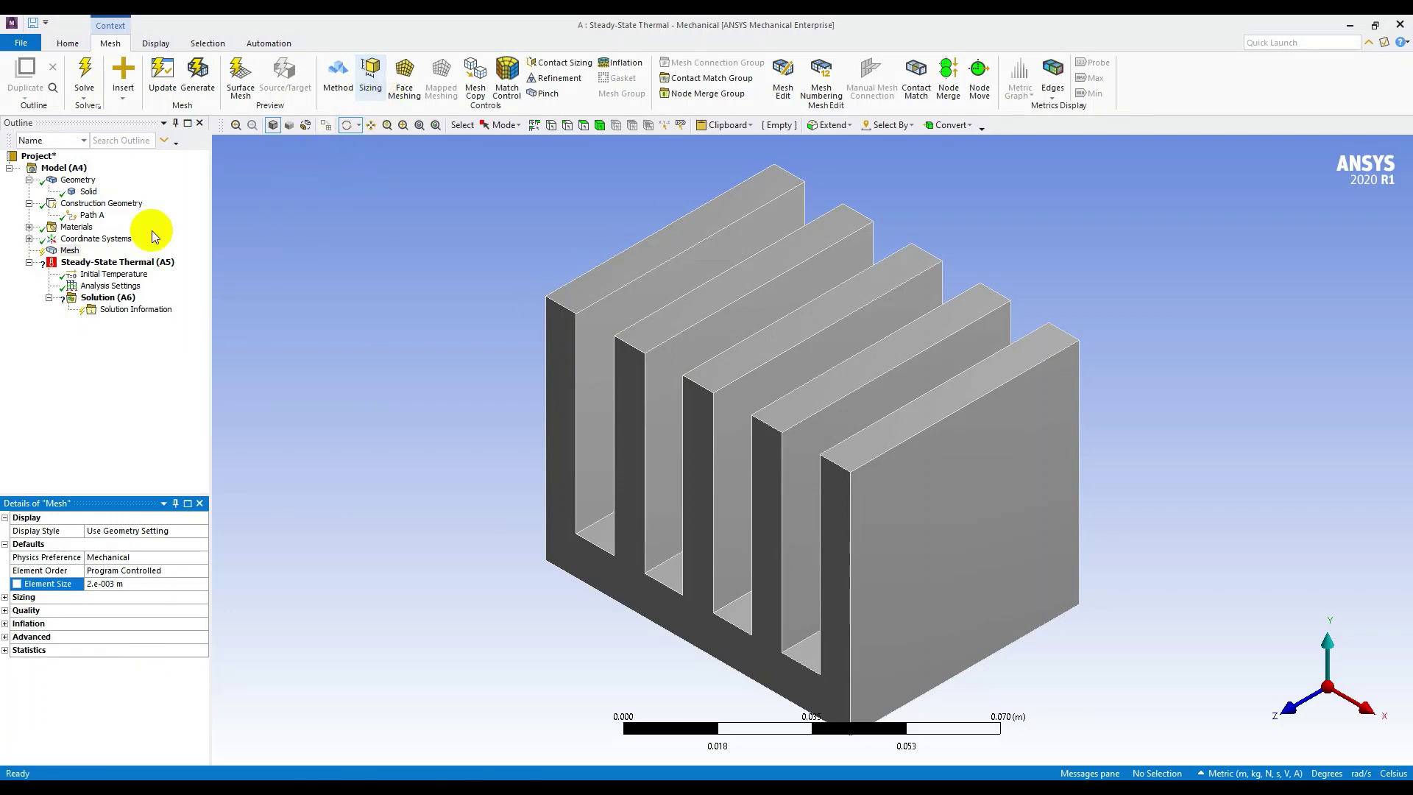
left_click(203, 82)
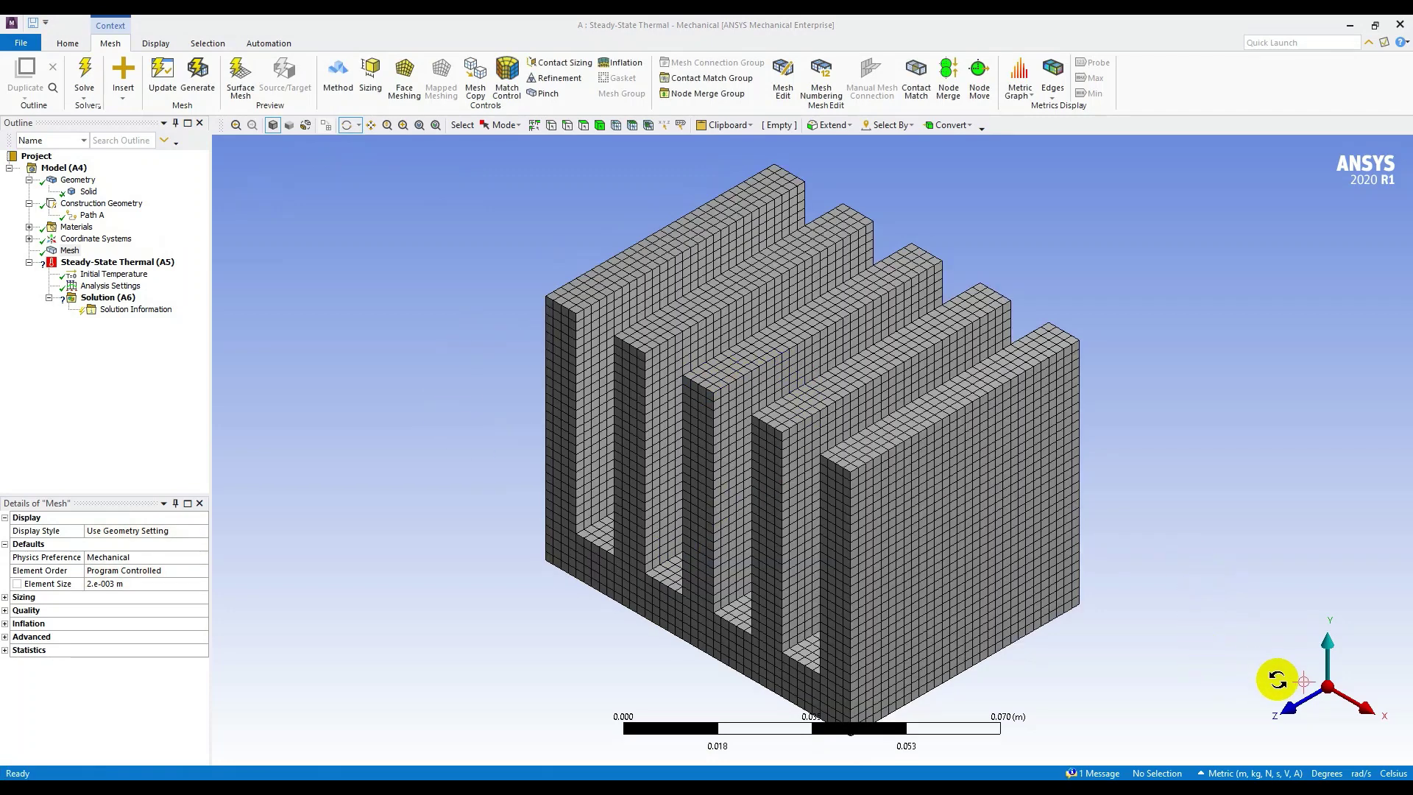
Inspect the fin mesh along the Z, X and Y axes and return to the isometric view.
left_click(1289, 708)
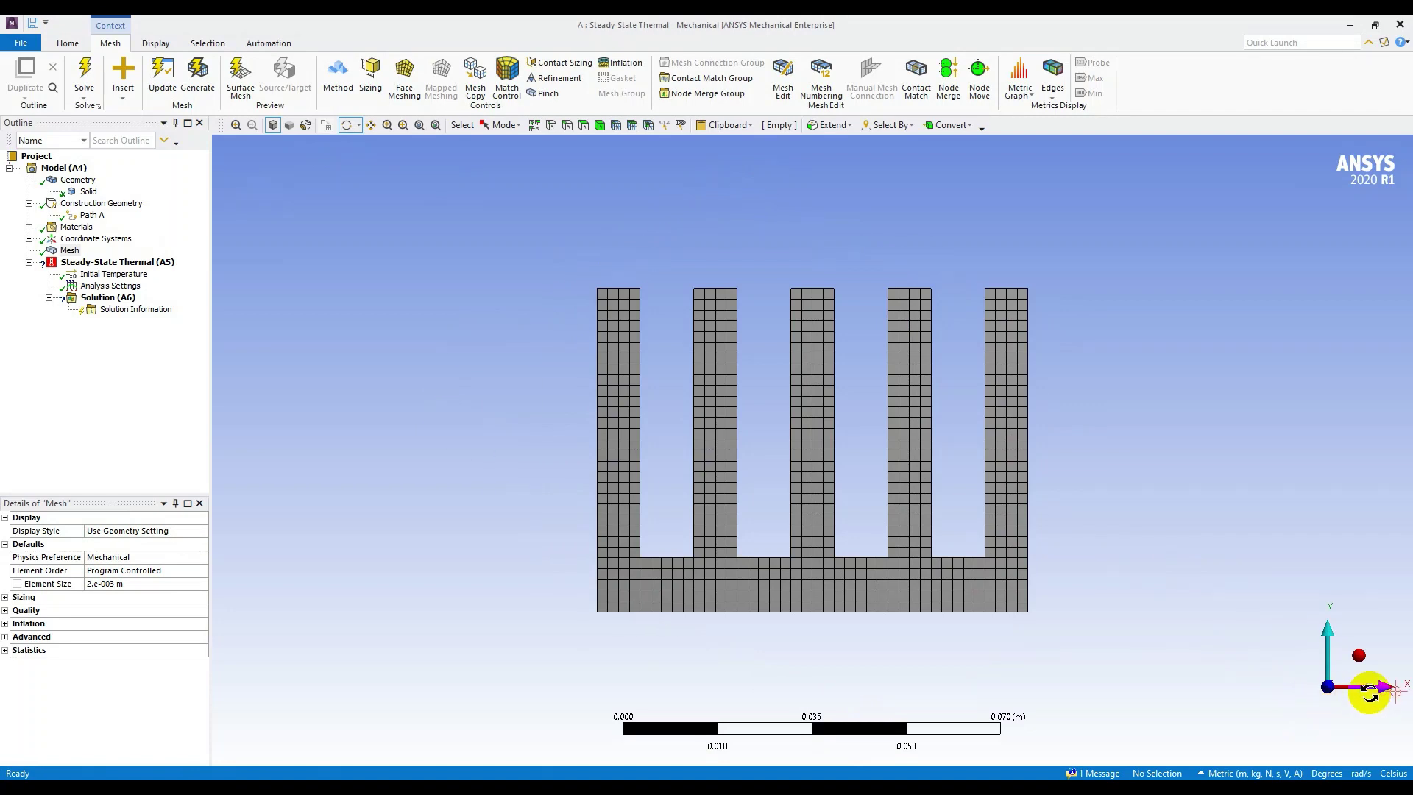
left_click(1384, 681)
left_click(1326, 634)
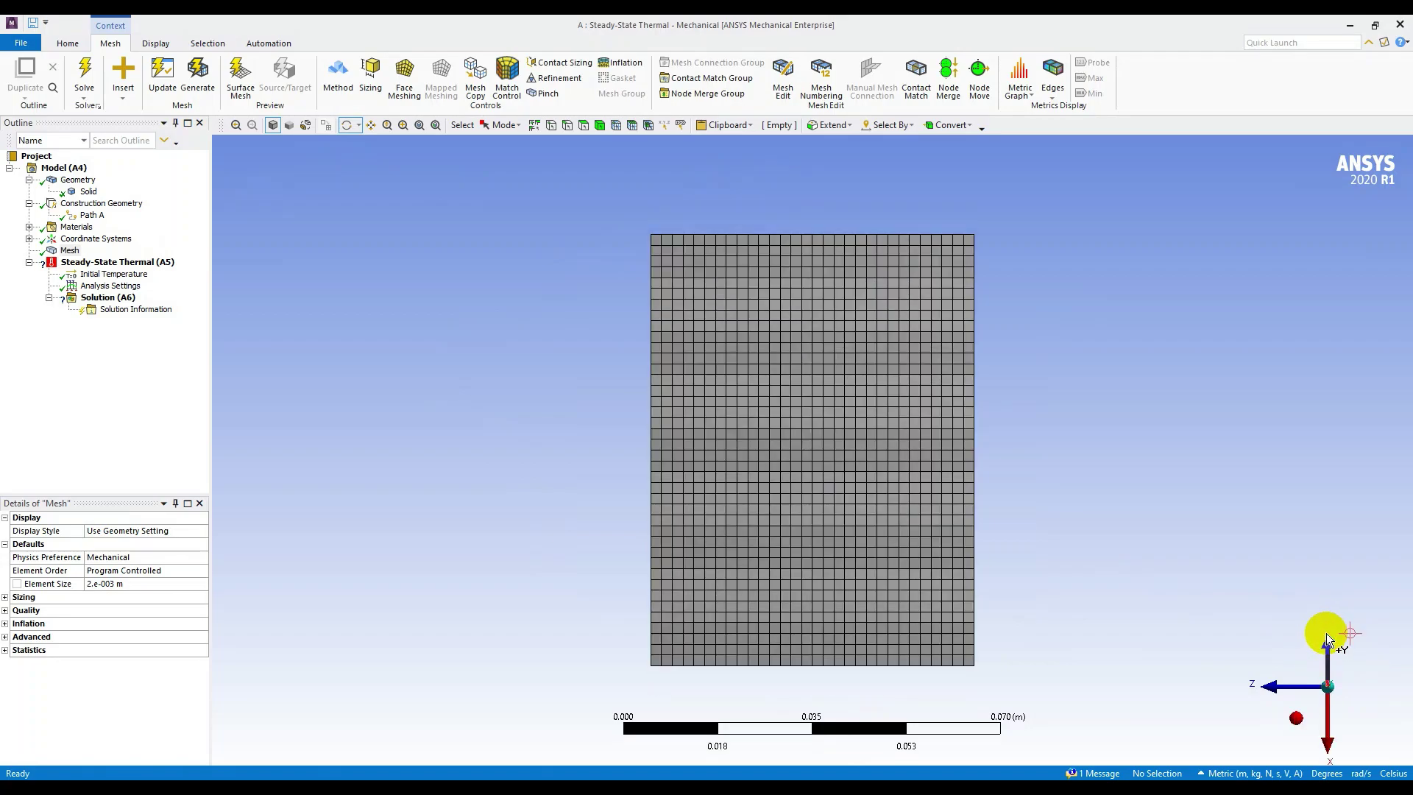
left_click(1296, 719)
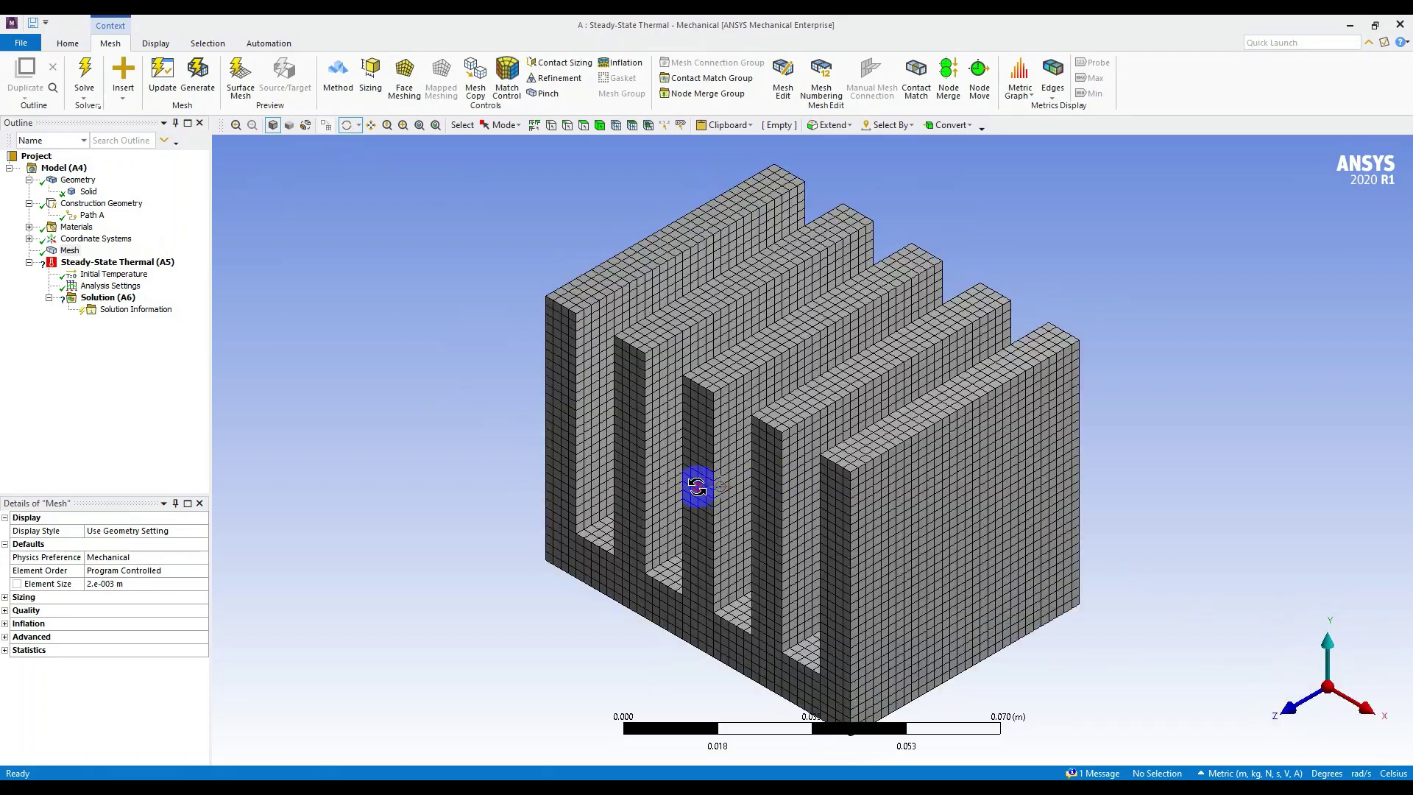
Insert a Temperature boundary condition in the Steady-State Thermal analysis and enlarge the model view.
mouse_move(694, 488)
left_mouse_down()
mouse_move(946, 473)
mouse_move(1030, 491)
mouse_move(890, 530)
mouse_move(838, 489)
mouse_move(826, 410)
mouse_move(940, 458)
mouse_move(779, 467)
mouse_move(839, 429)
mouse_move(826, 400)
mouse_move(870, 427)
mouse_move(689, 465)
left_mouse_up()
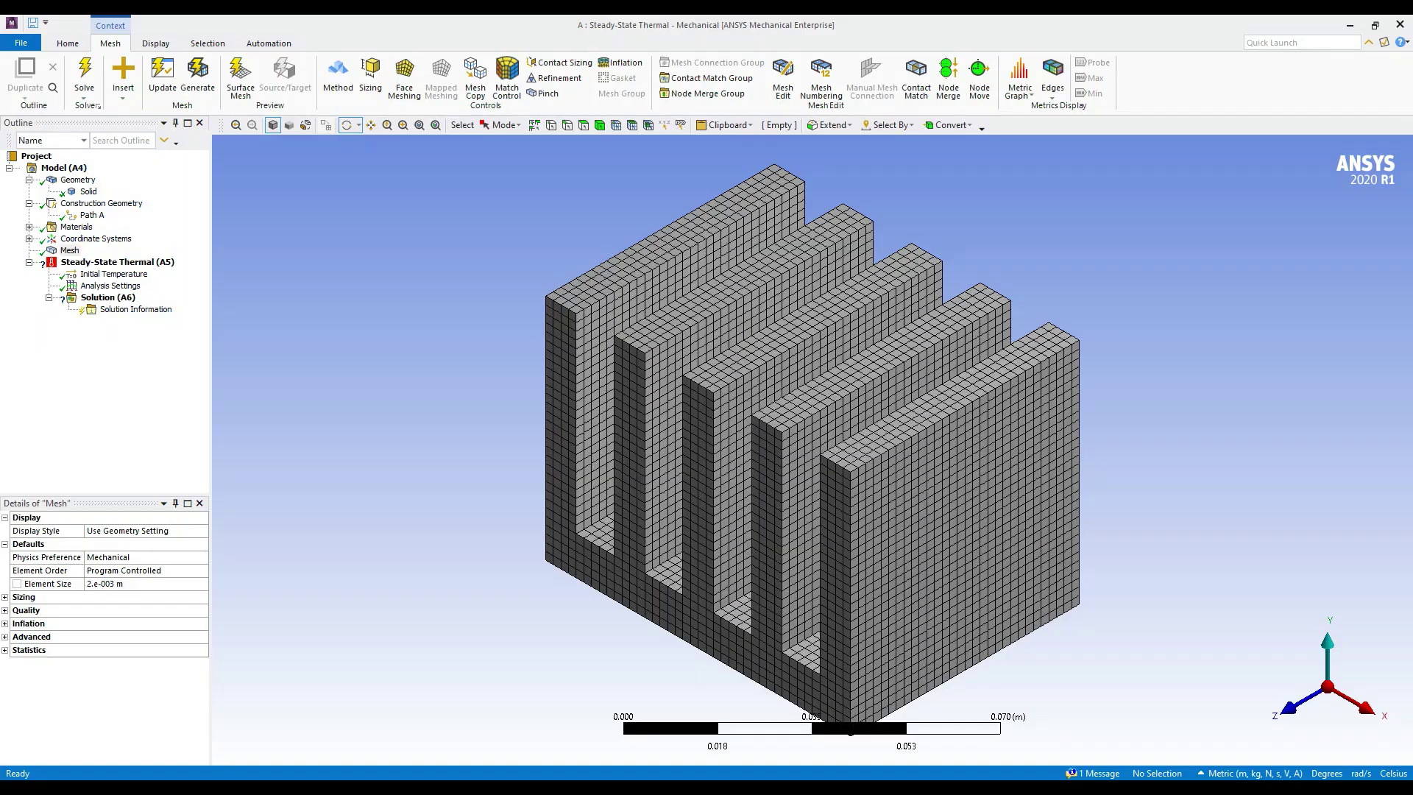
left_click(115, 263)
right_click(116, 264)
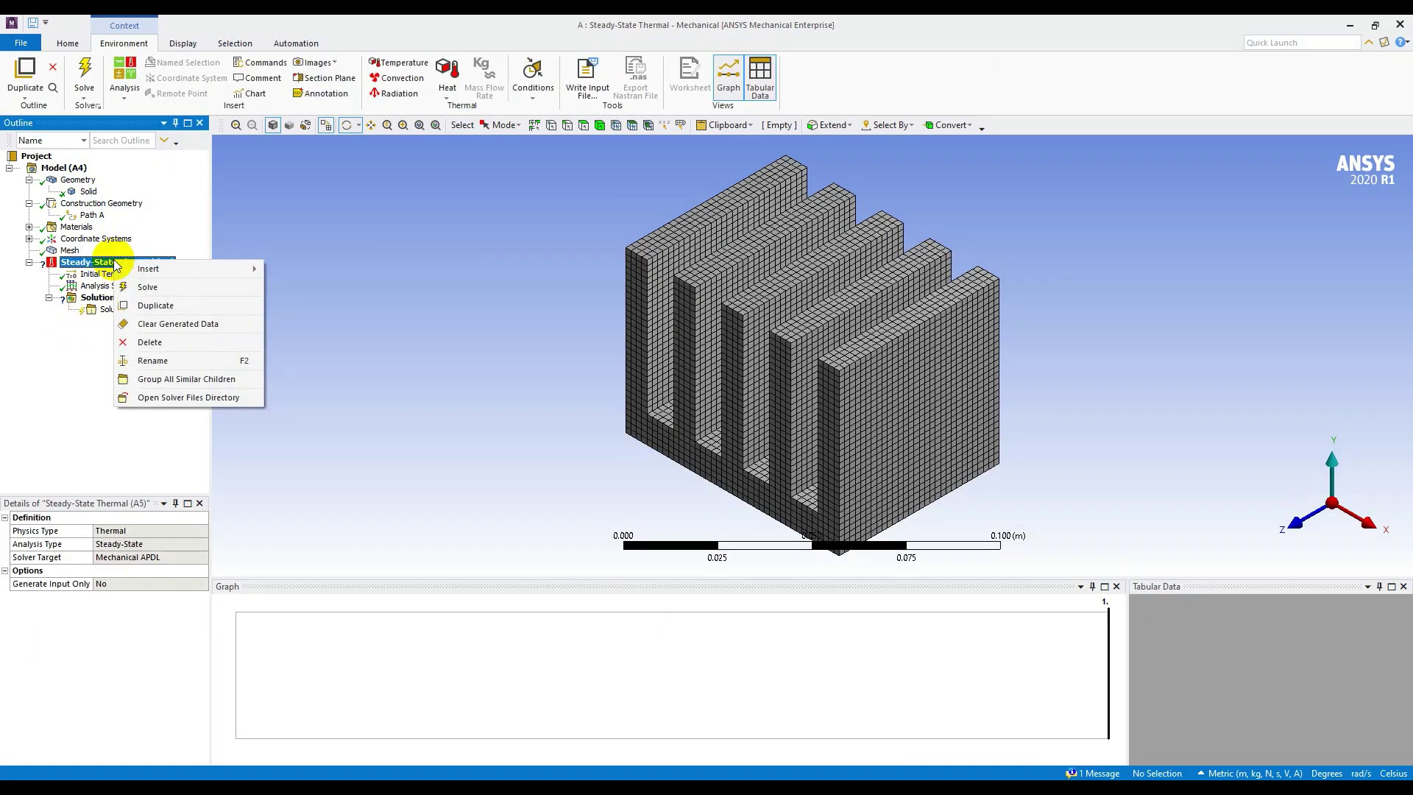
mouse_move(246, 269)
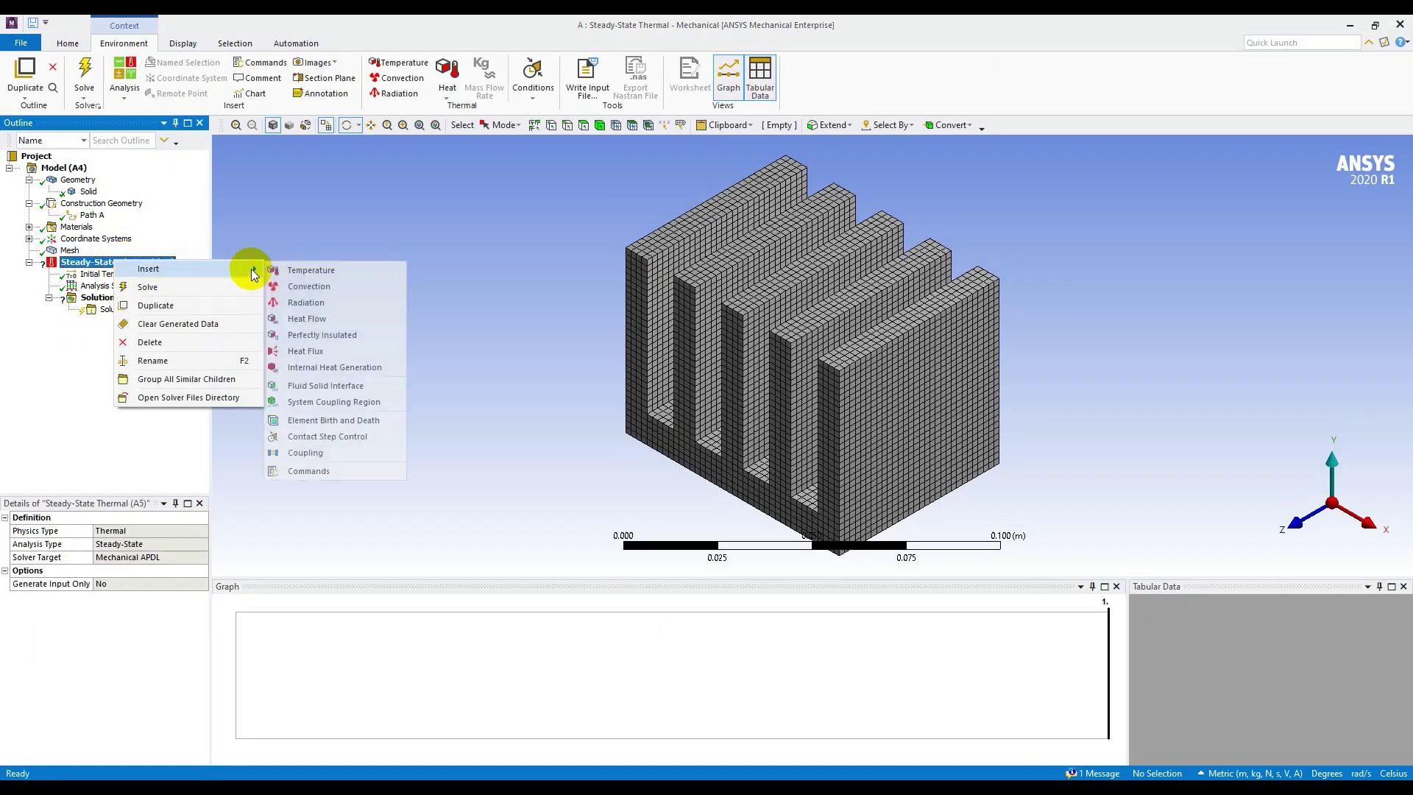
left_click(298, 271)
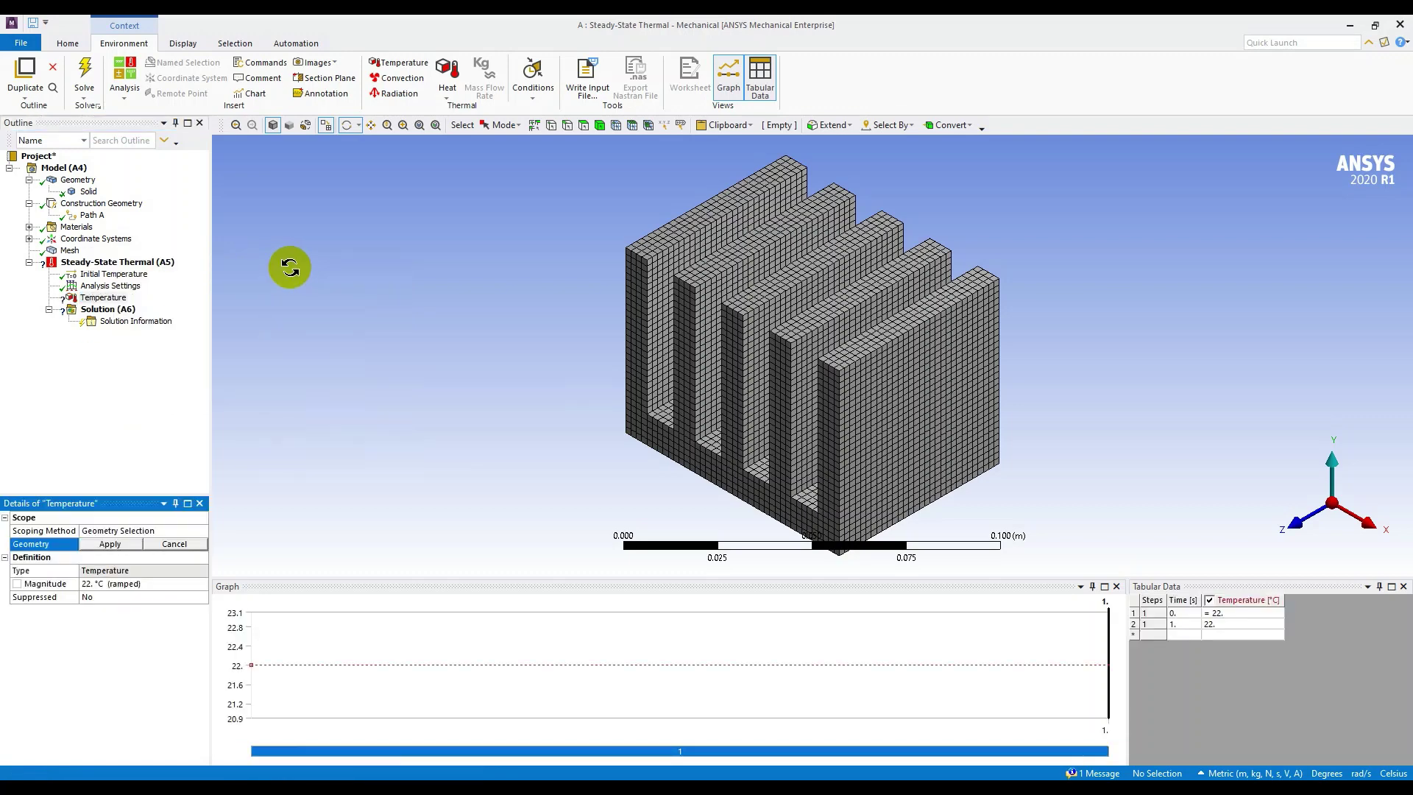
left_click(106, 300)
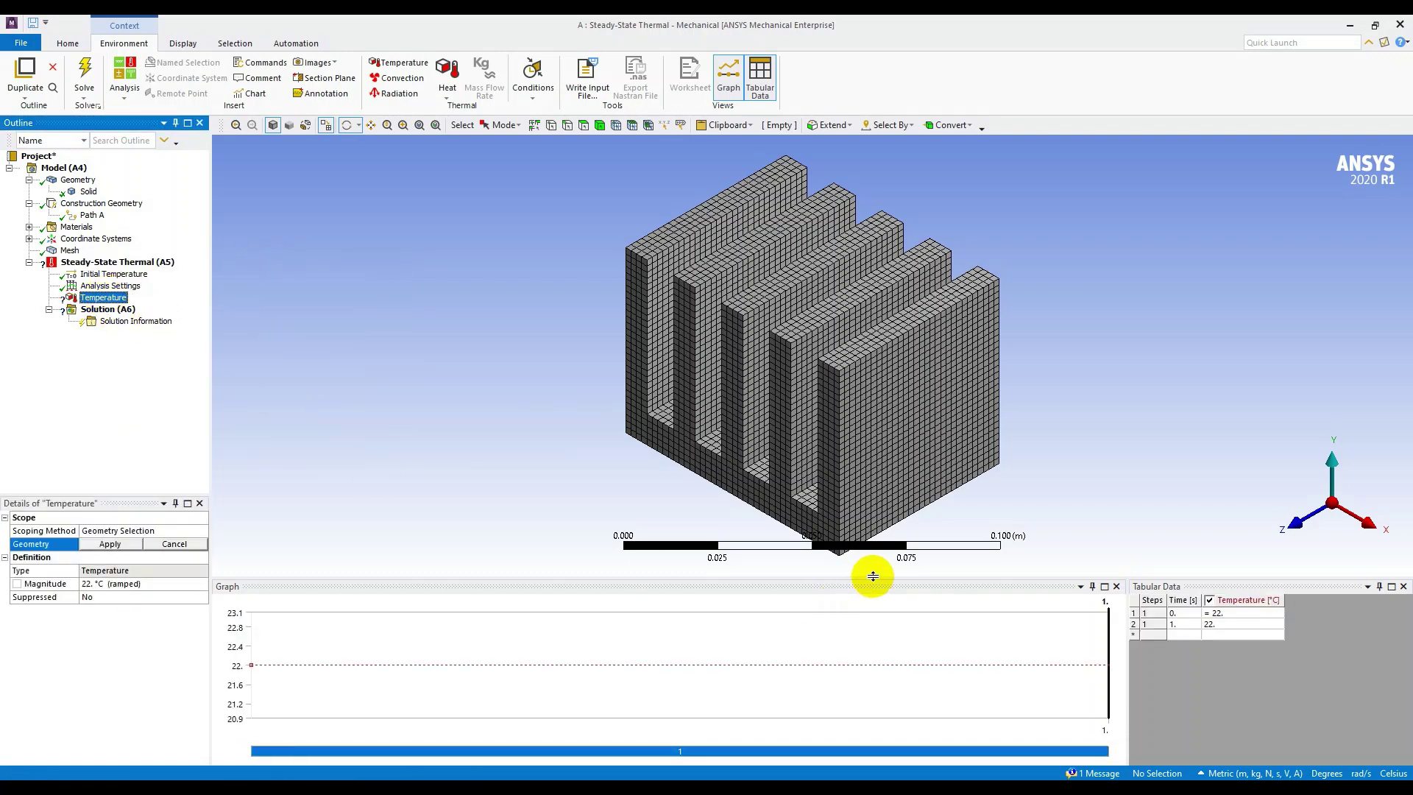
left_click_drag(873, 575, 861, 656)
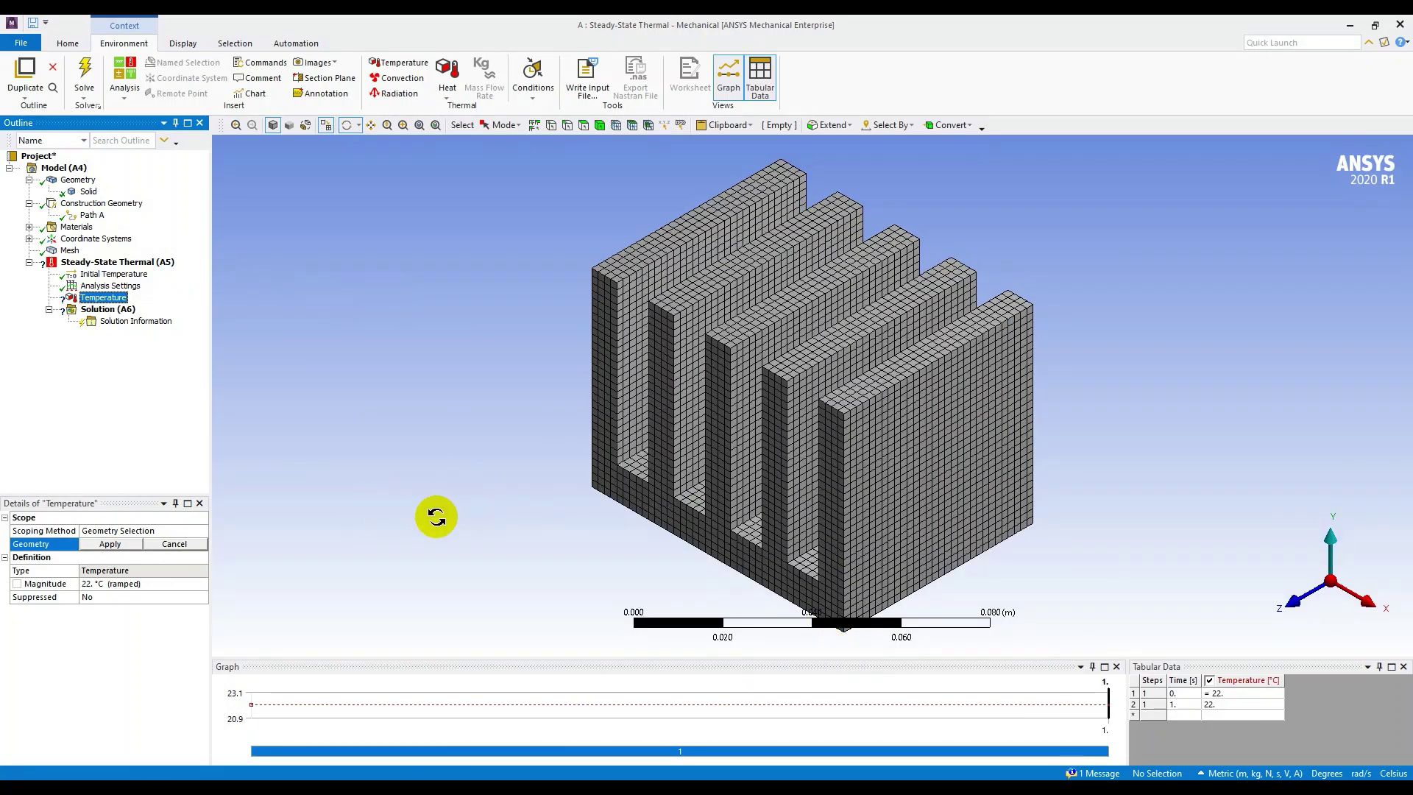
Scope the temperature condition to the flat underside face of the fin base and set its magnitude to 80 °C.
left_click_drag(631, 495, 717, 305)
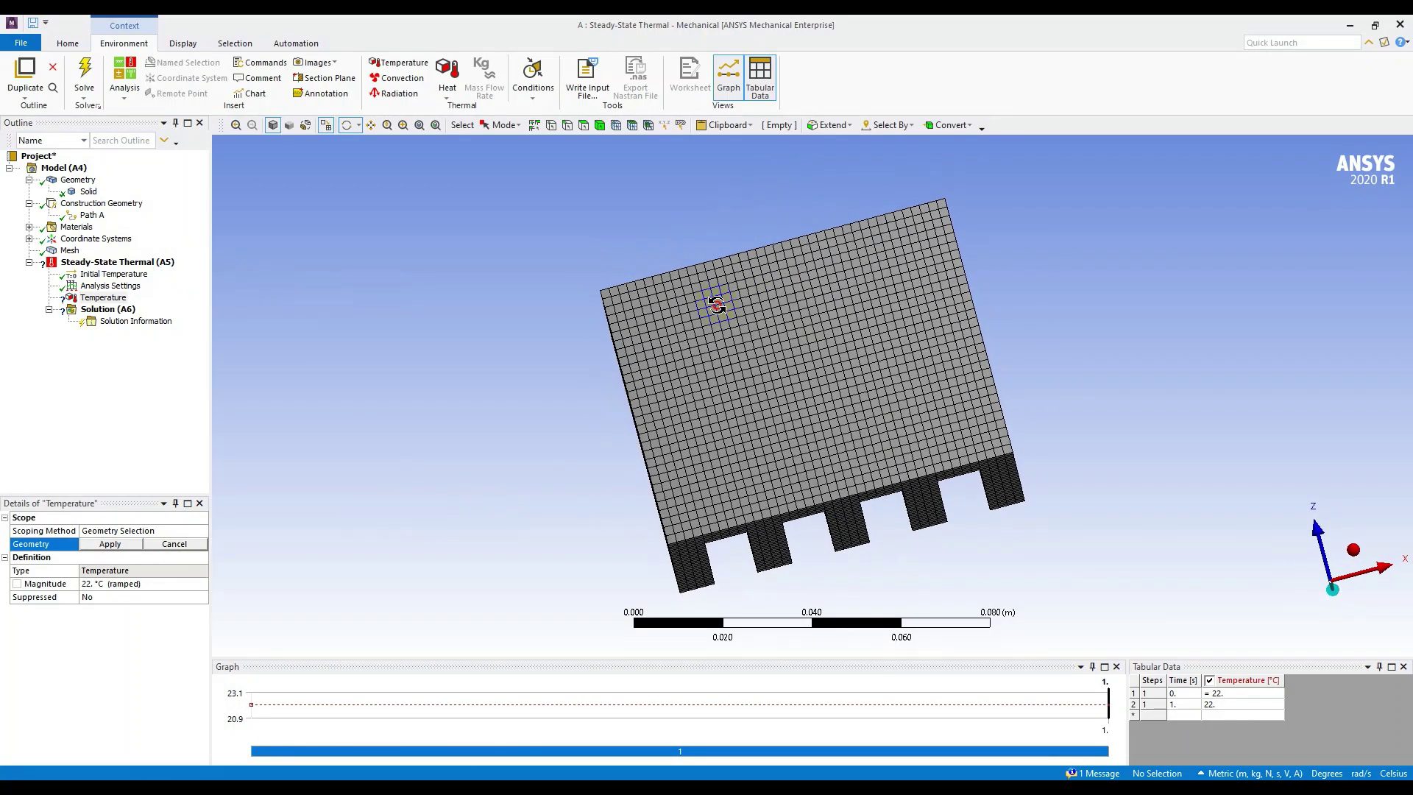
left_click(583, 127)
left_click(804, 373)
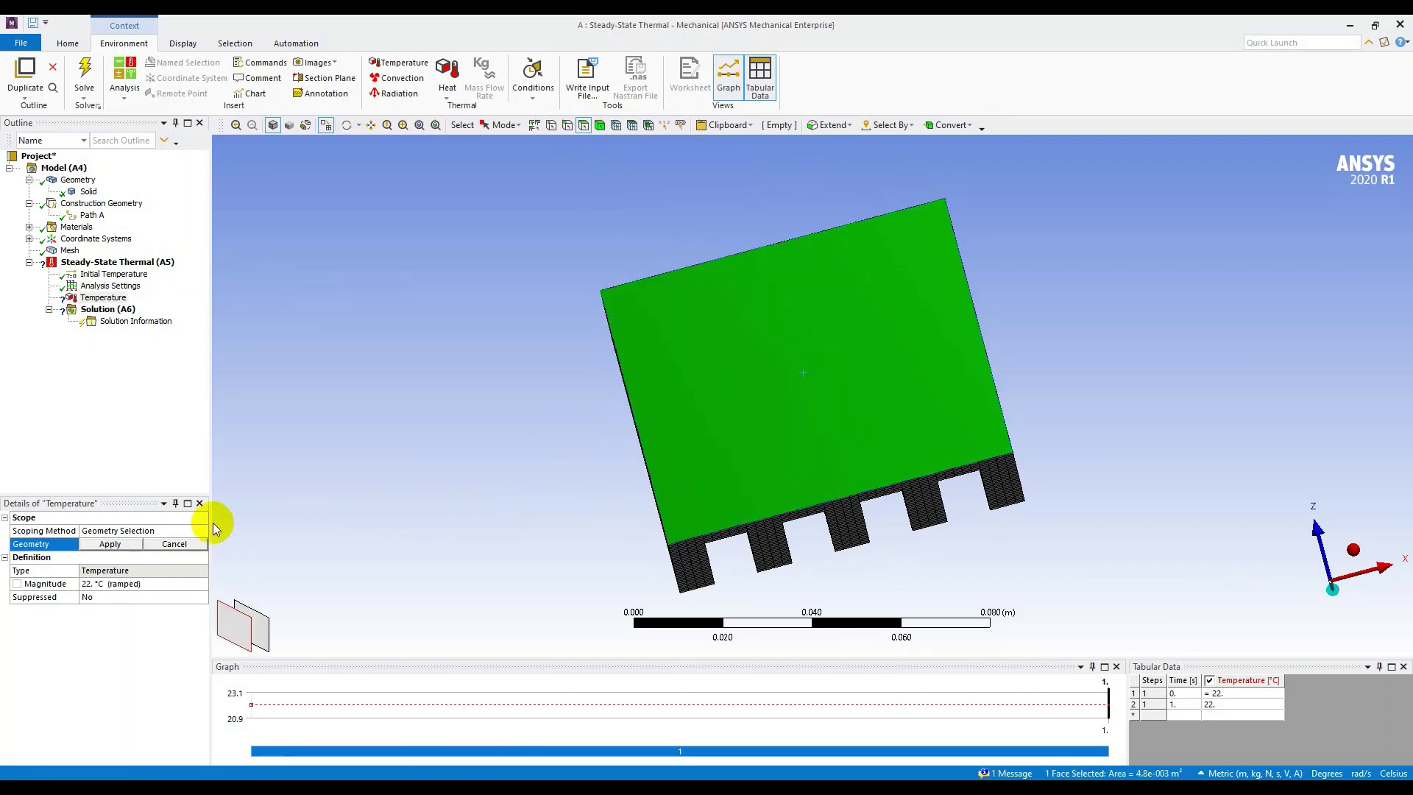
left_click(110, 544)
left_click(131, 584)
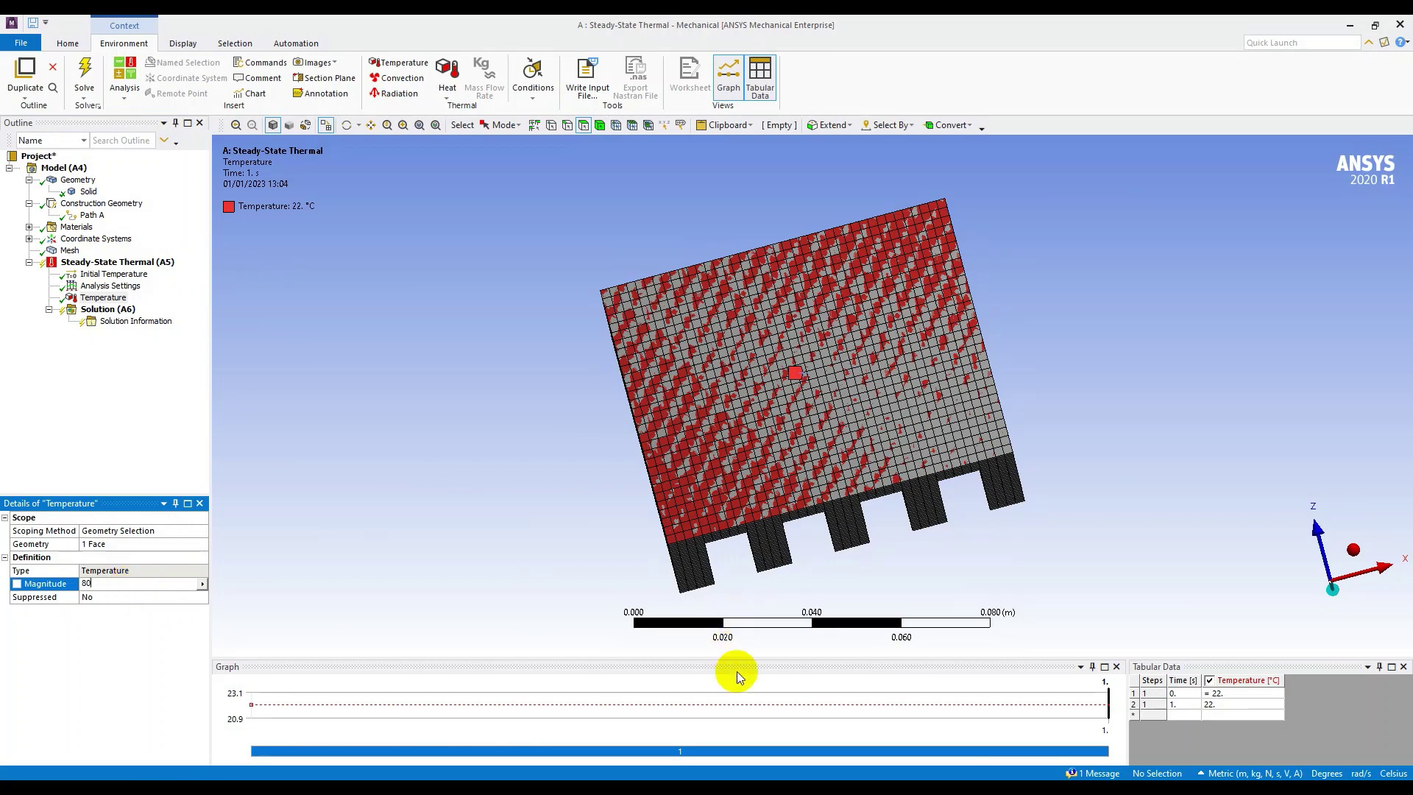
key("alt+Tab")
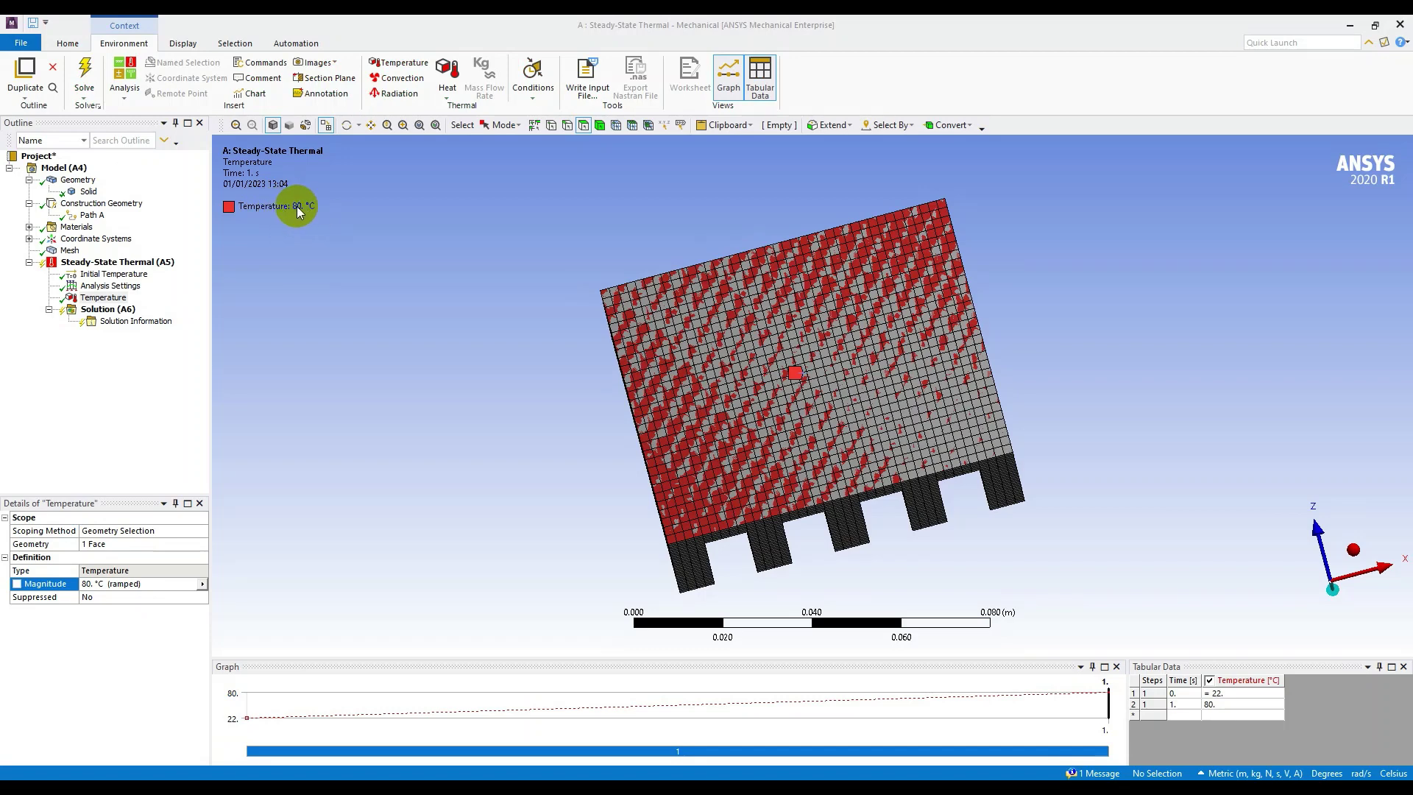
left_click(104, 298)
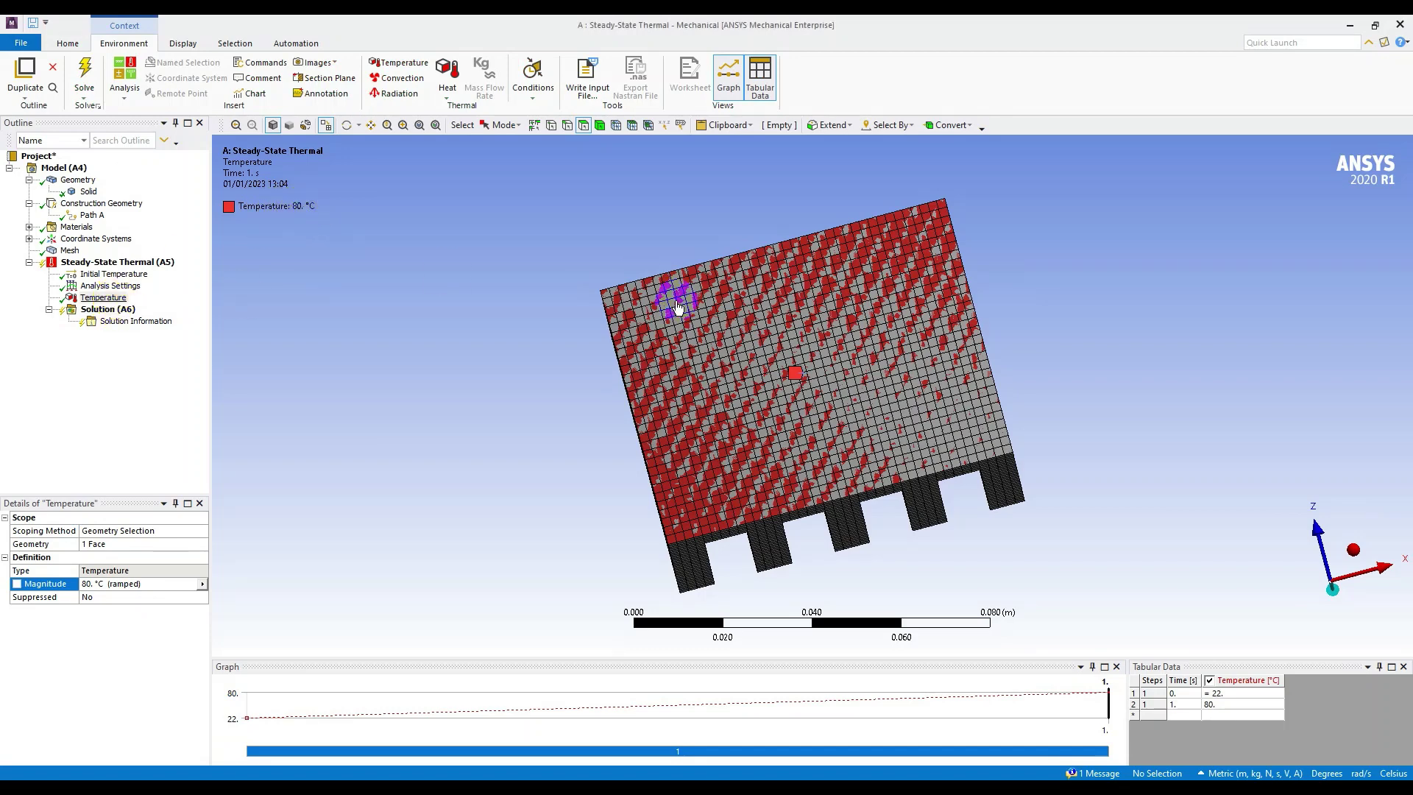
Add a Convection load and select all fin body faces visible in the isometric view.
left_click(1356, 556)
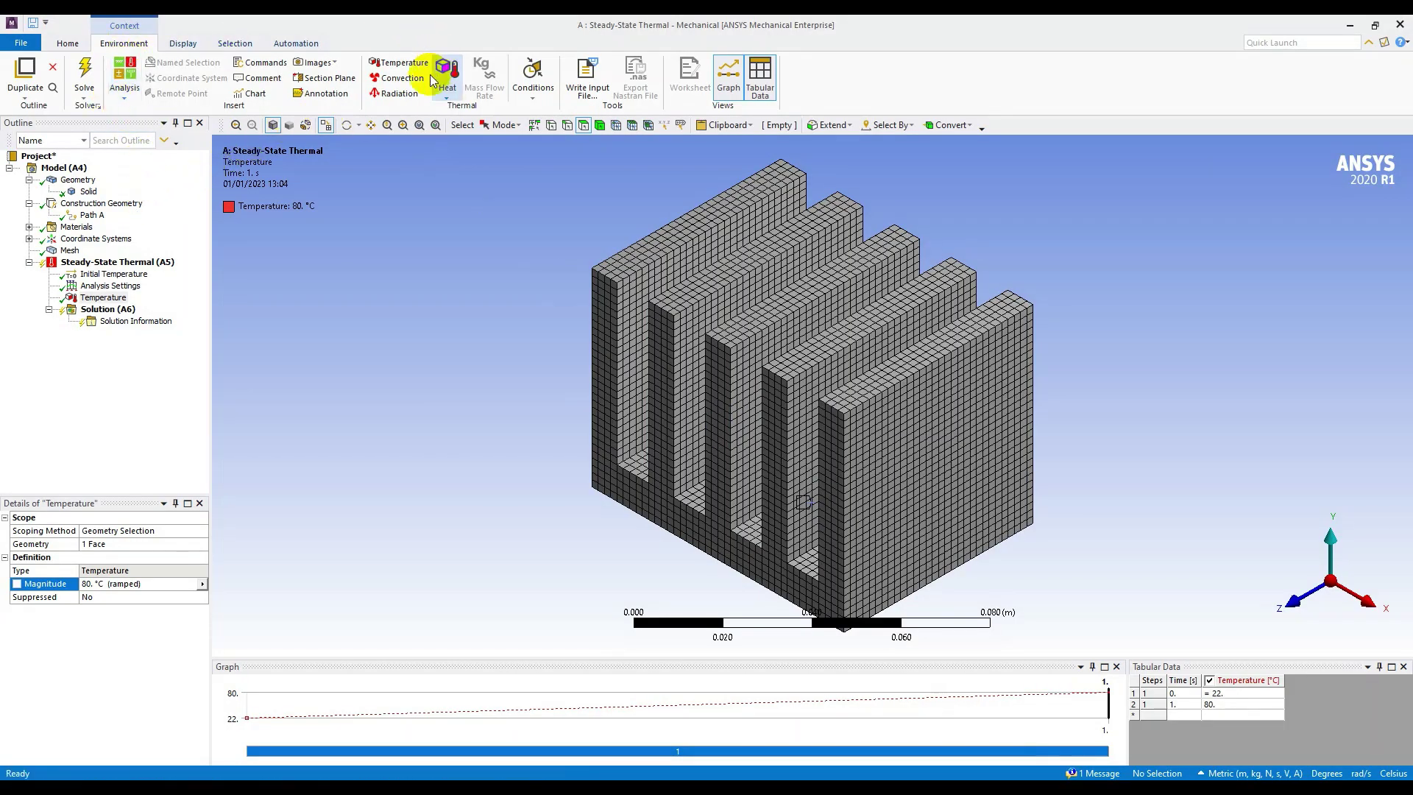
left_click(397, 78)
left_click(100, 309)
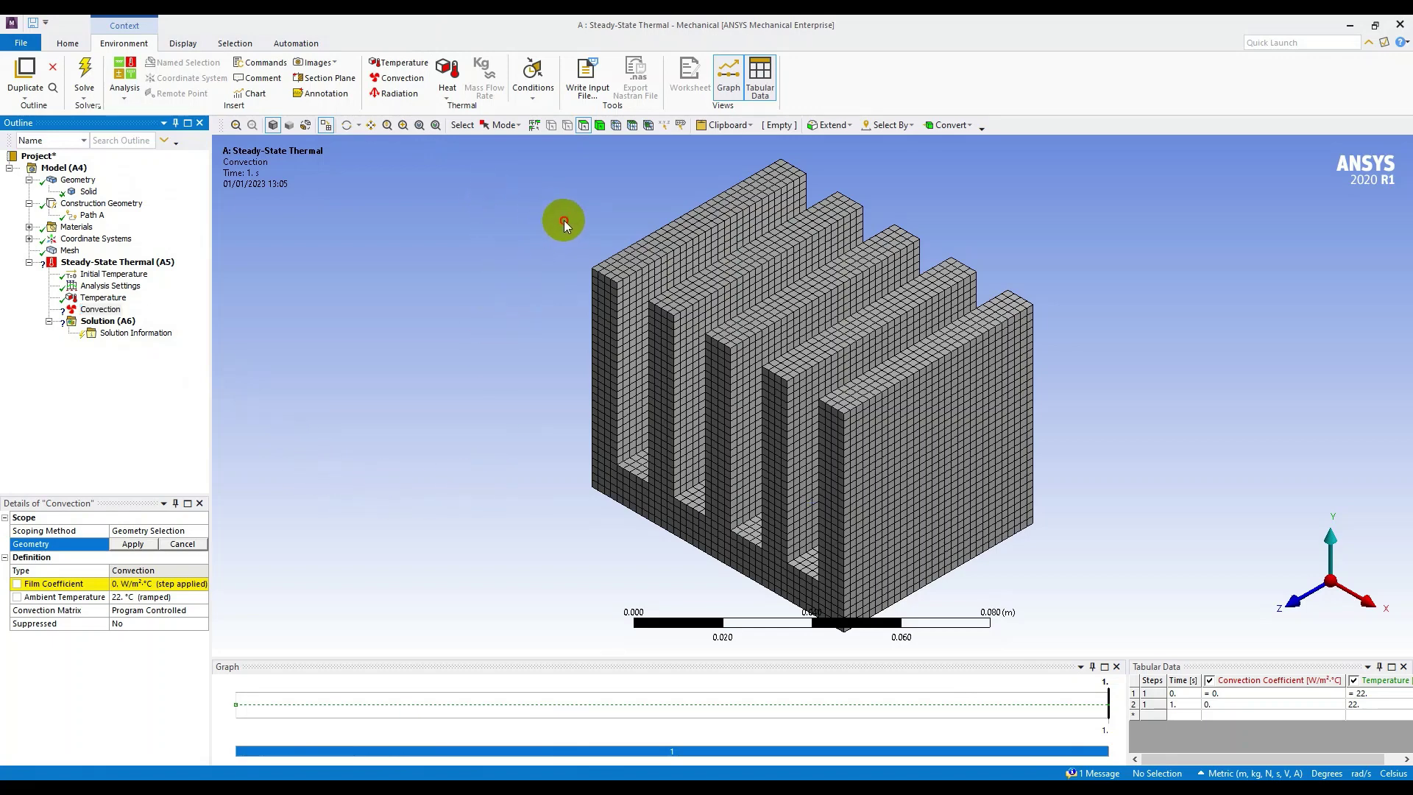
mouse_move(564, 223)
left_mouse_down()
mouse_move(808, 360)
mouse_move(857, 465)
mouse_move(656, 396)
mouse_move(654, 452)
mouse_move(793, 556)
mouse_move(649, 462)
mouse_move(826, 560)
left_mouse_up()
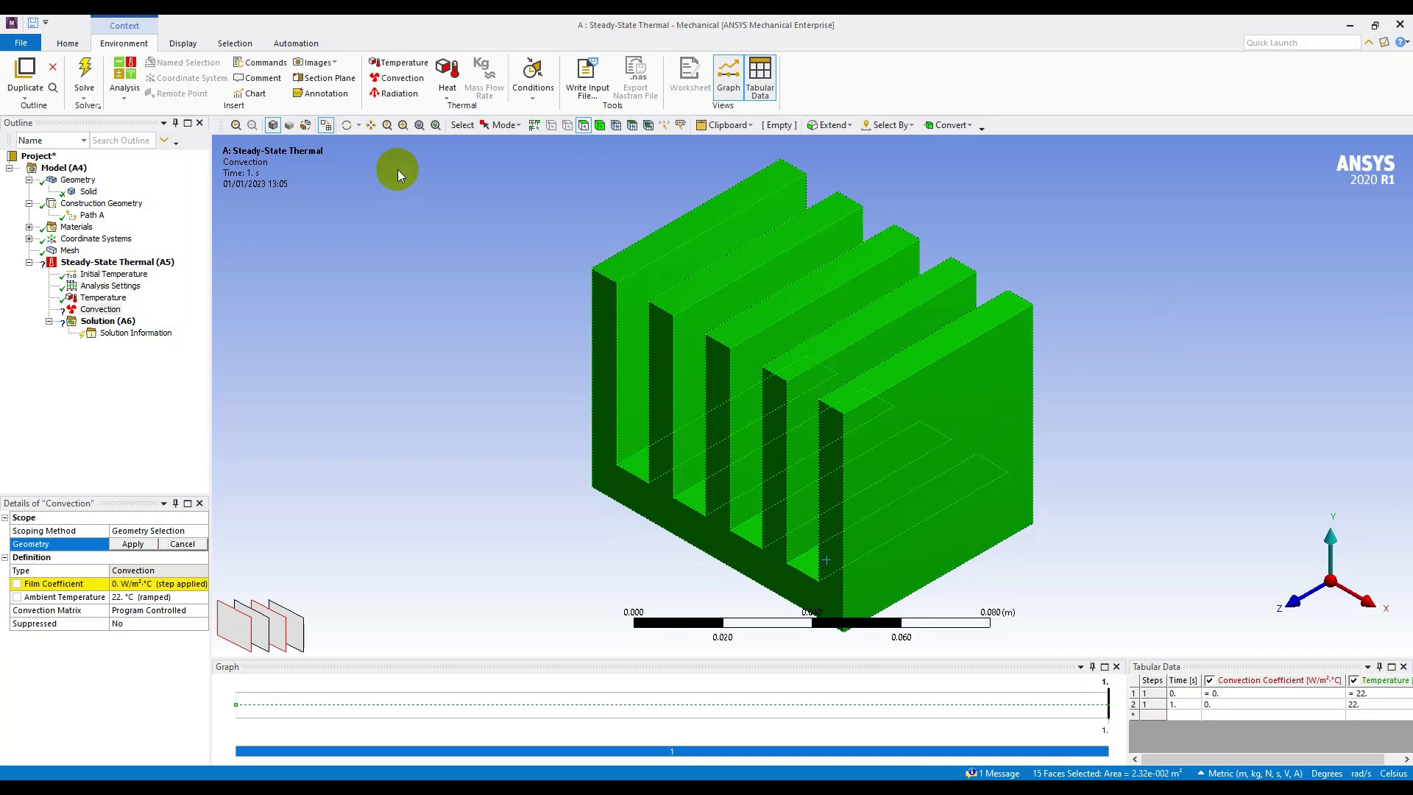
Extend the face selection to the hidden fin and base sides, excluding the underside, and apply it to the convection load.
left_click(346, 125)
left_click_drag(891, 276, 813, 378)
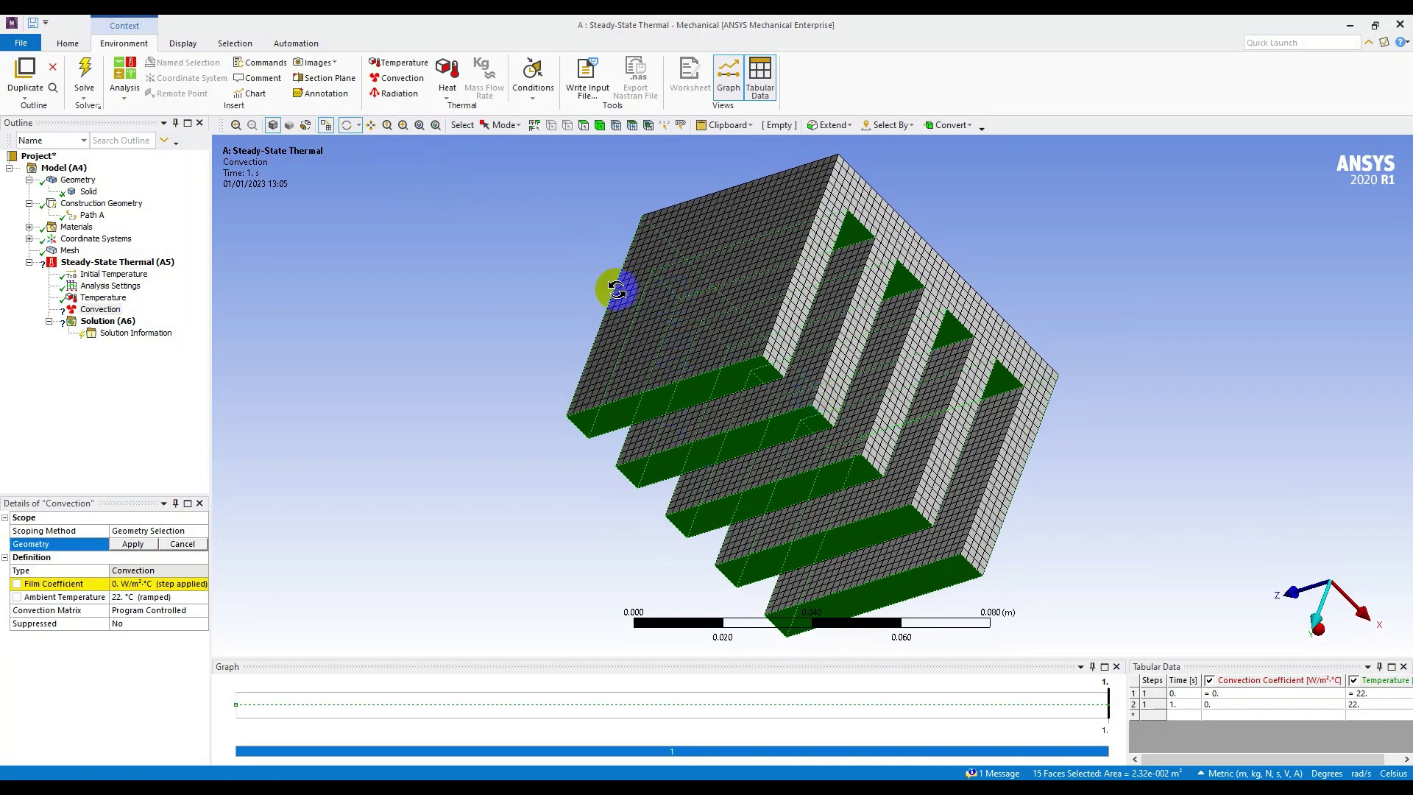
left_click(583, 127)
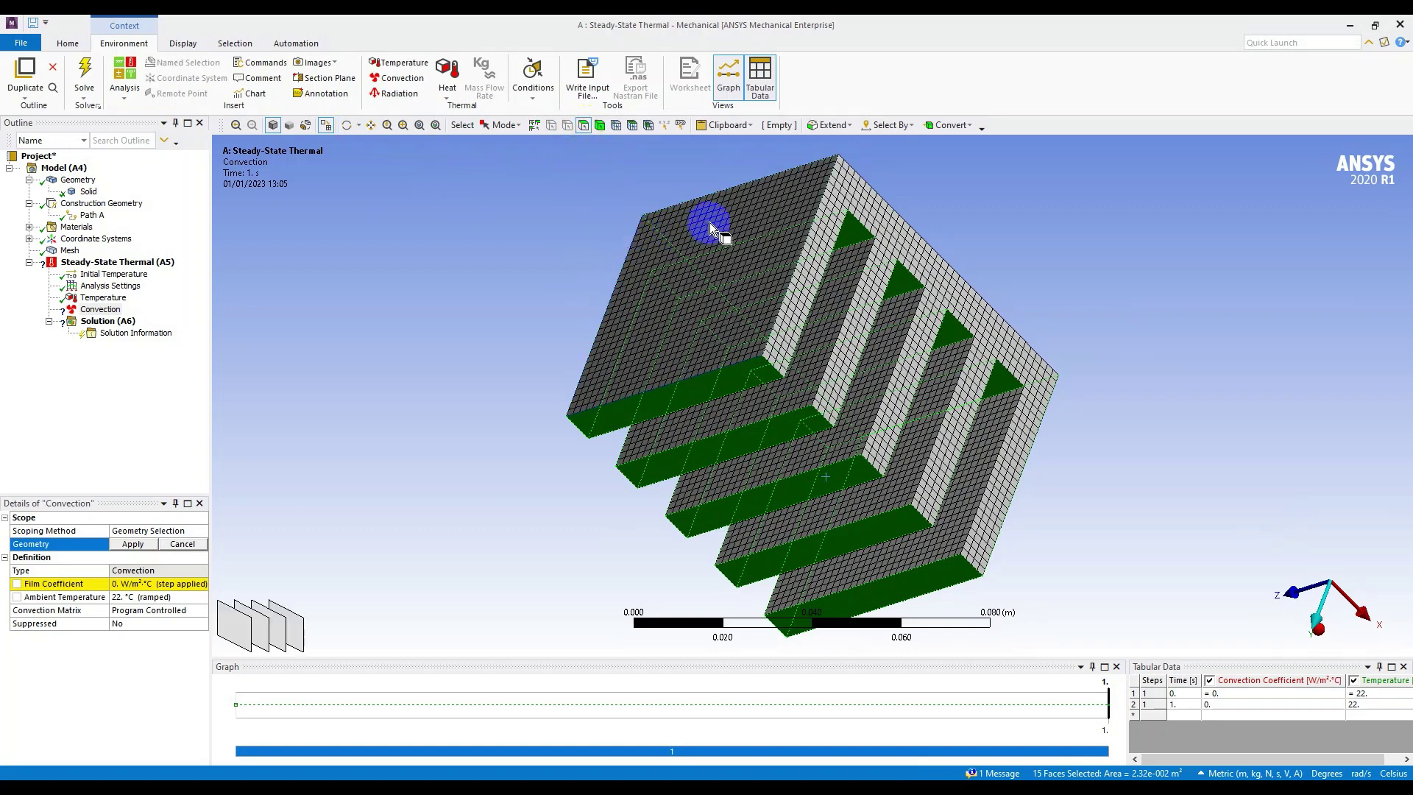
mouse_move(710, 226)
left_mouse_down()
mouse_move(802, 228)
mouse_move(995, 392)
mouse_move(929, 498)
left_mouse_up()
left_click(729, 313)
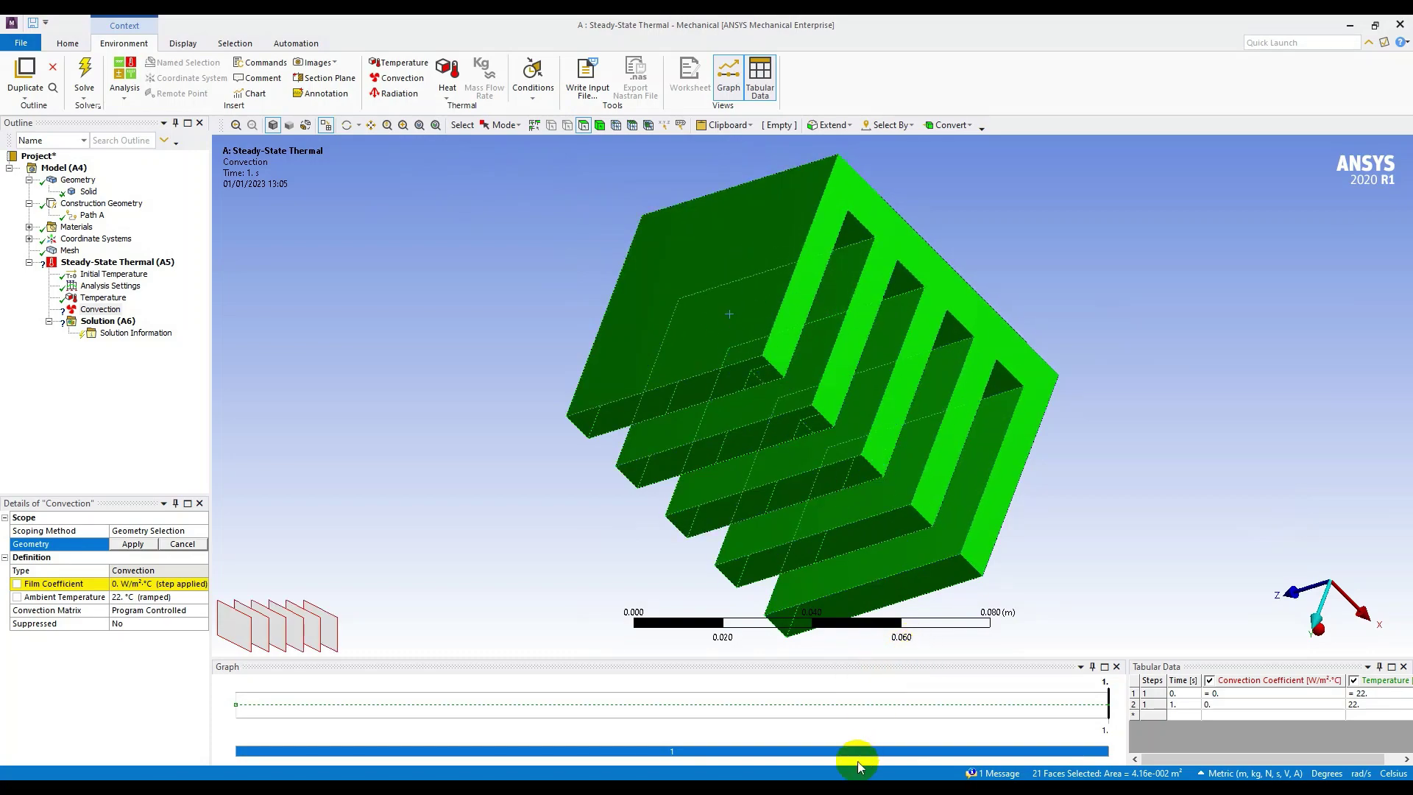
middle_click_drag(824, 457, 642, 475)
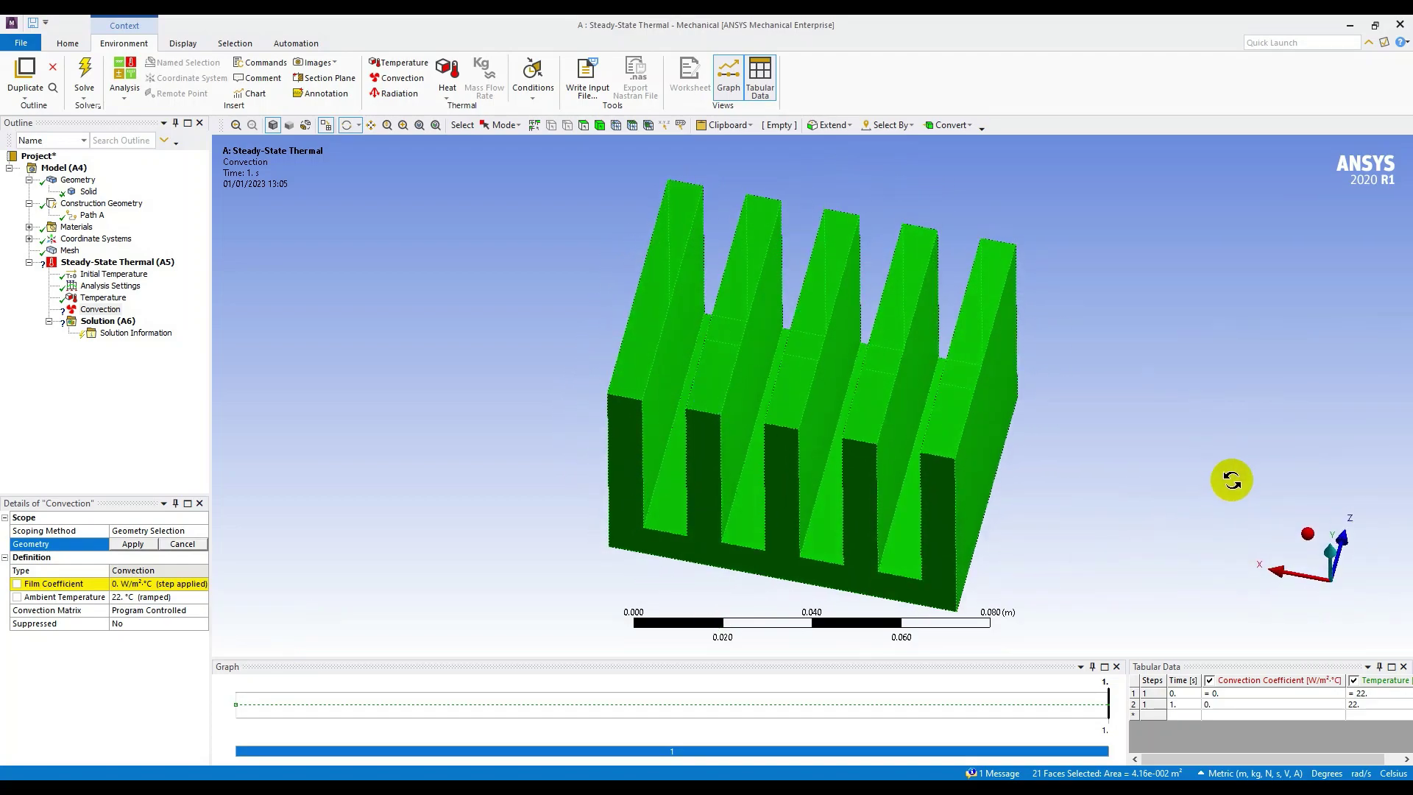
left_click(1309, 532)
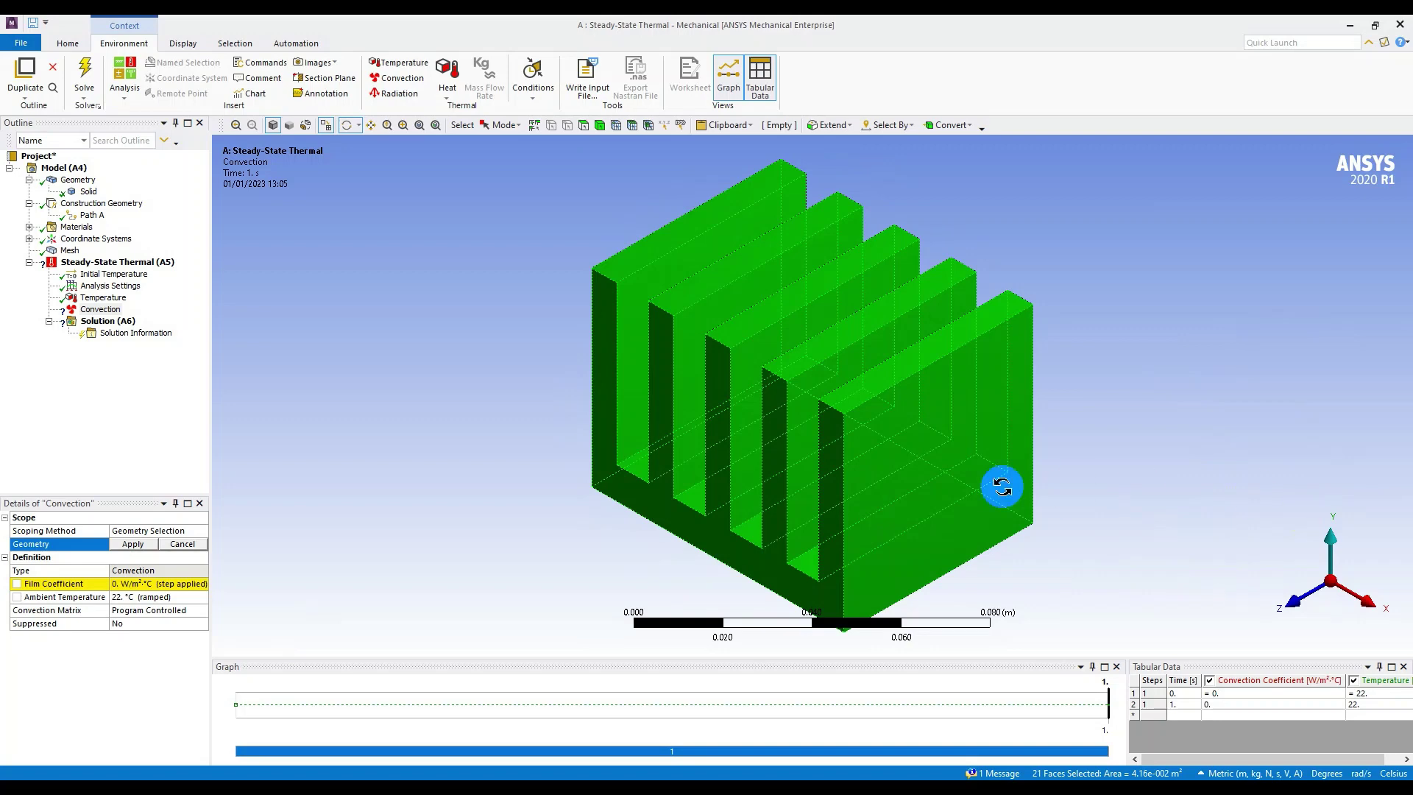
left_click(132, 544)
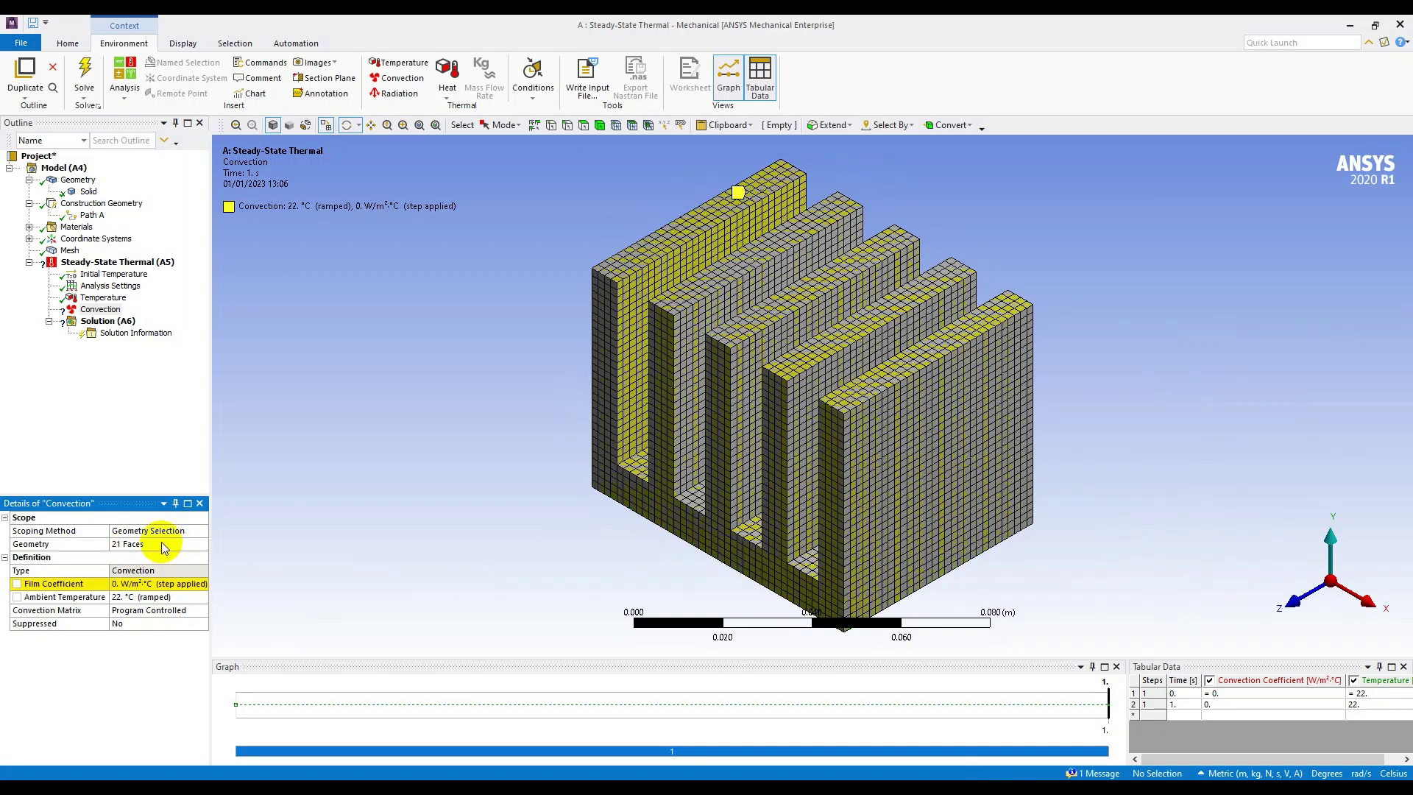
Set the convection film coefficient to 38 W/m²·°C and the ambient temperature to 20 °C.
left_click(158, 583)
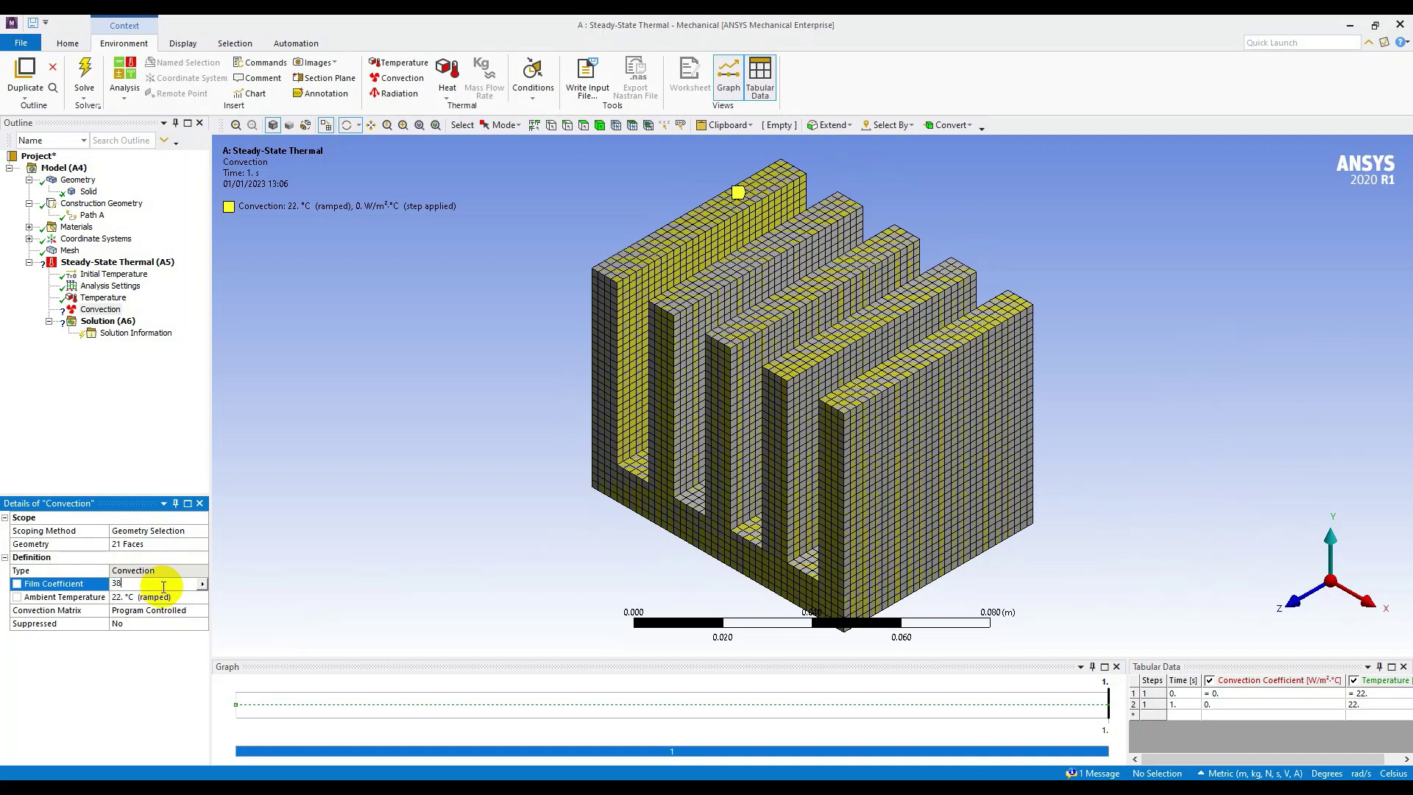
left_click(164, 598)
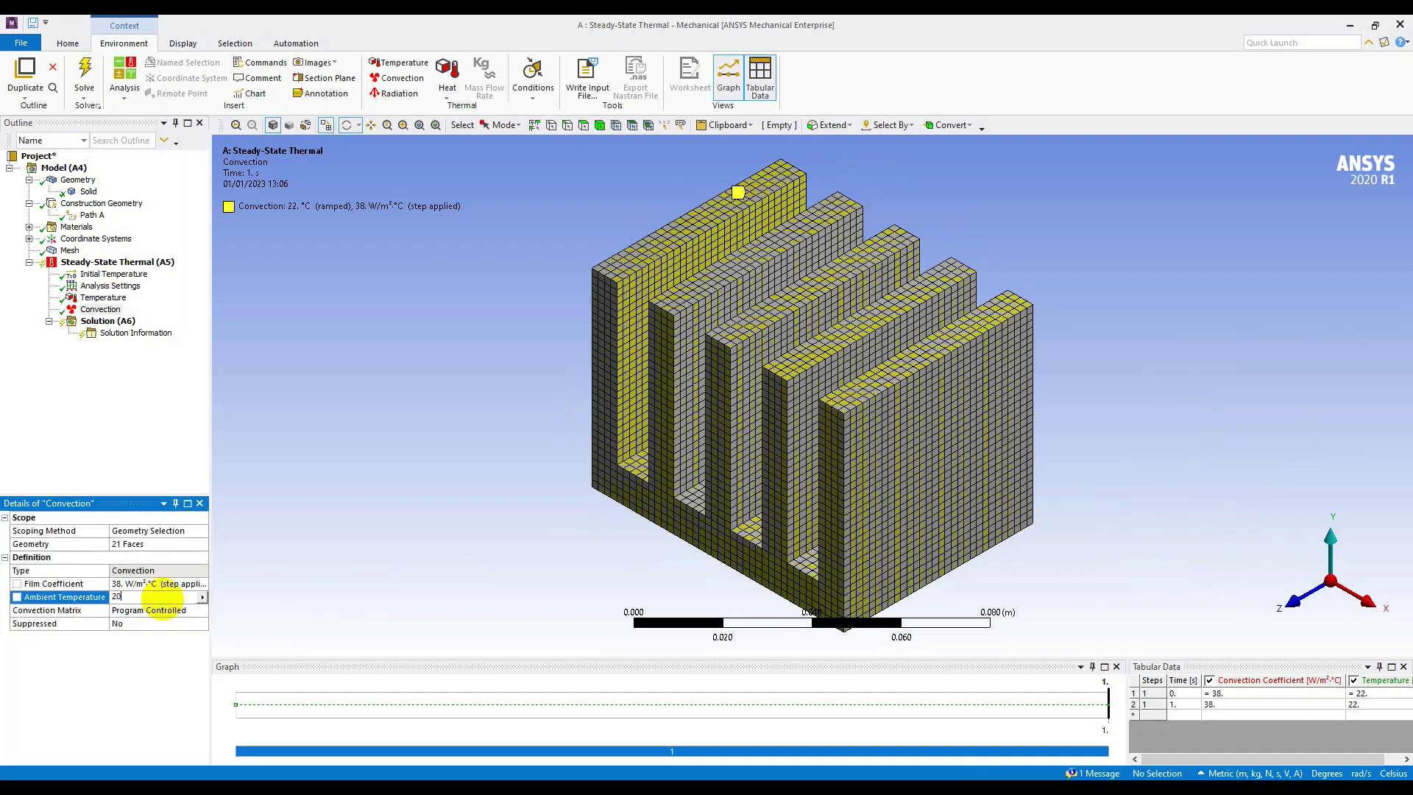
left_click(116, 673)
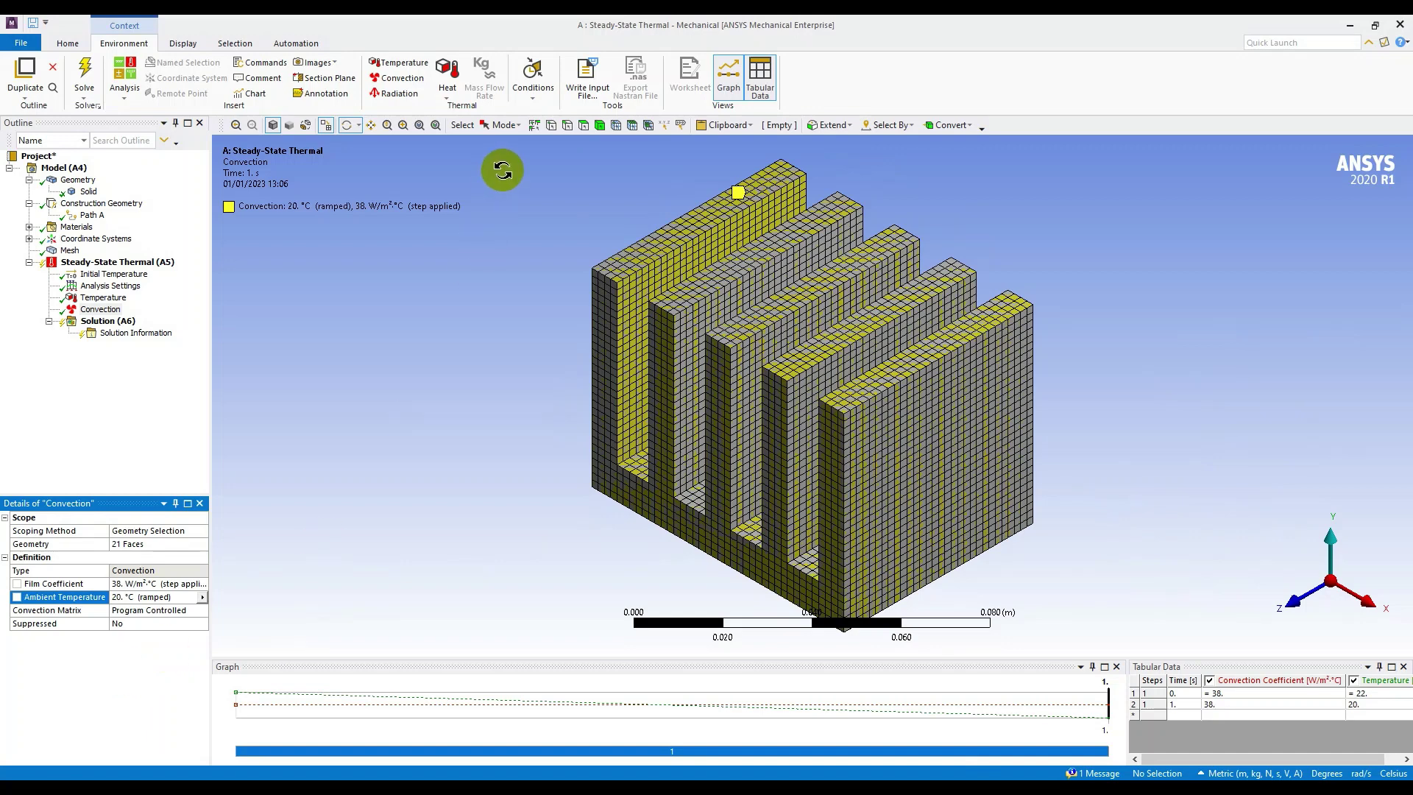
left_click(110, 309)
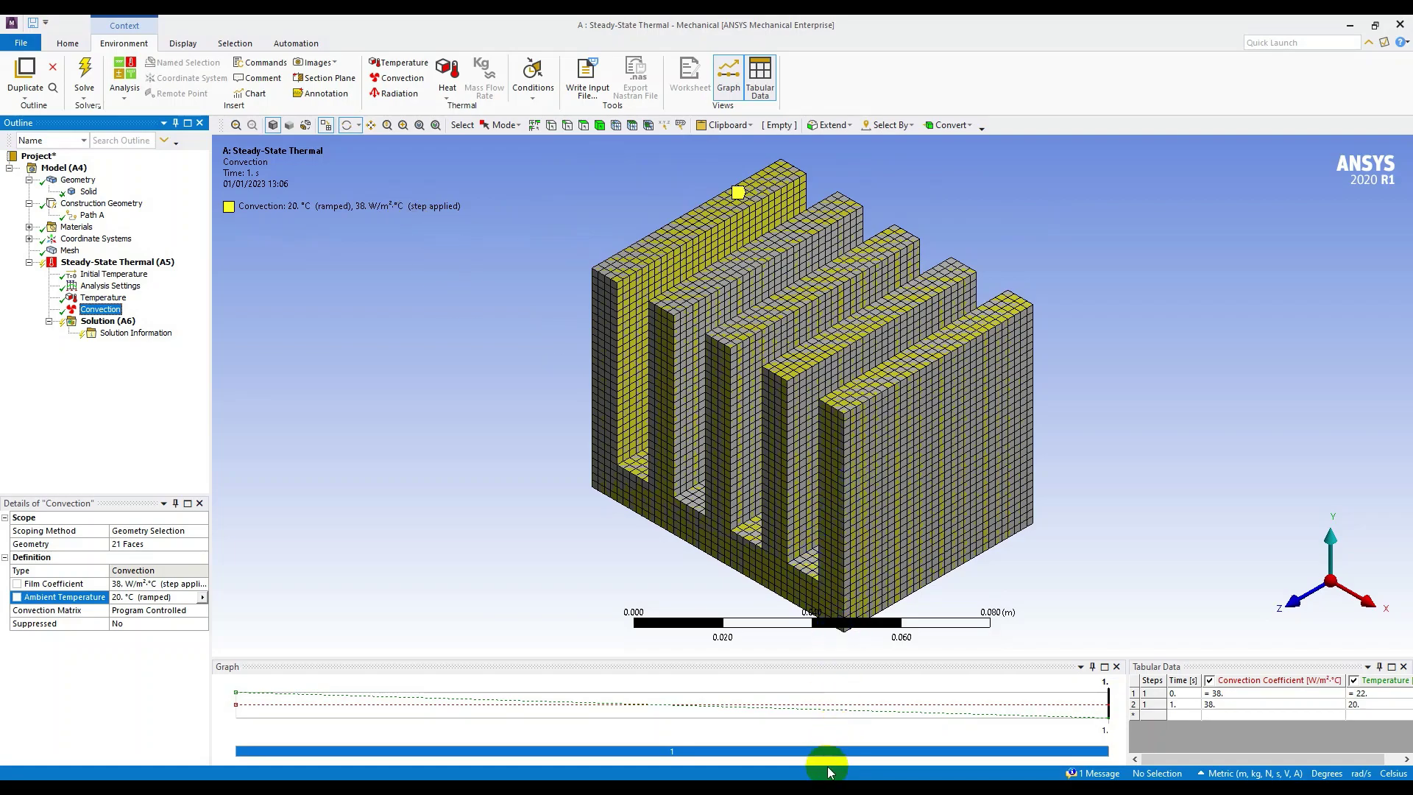
key("alt+Tab")
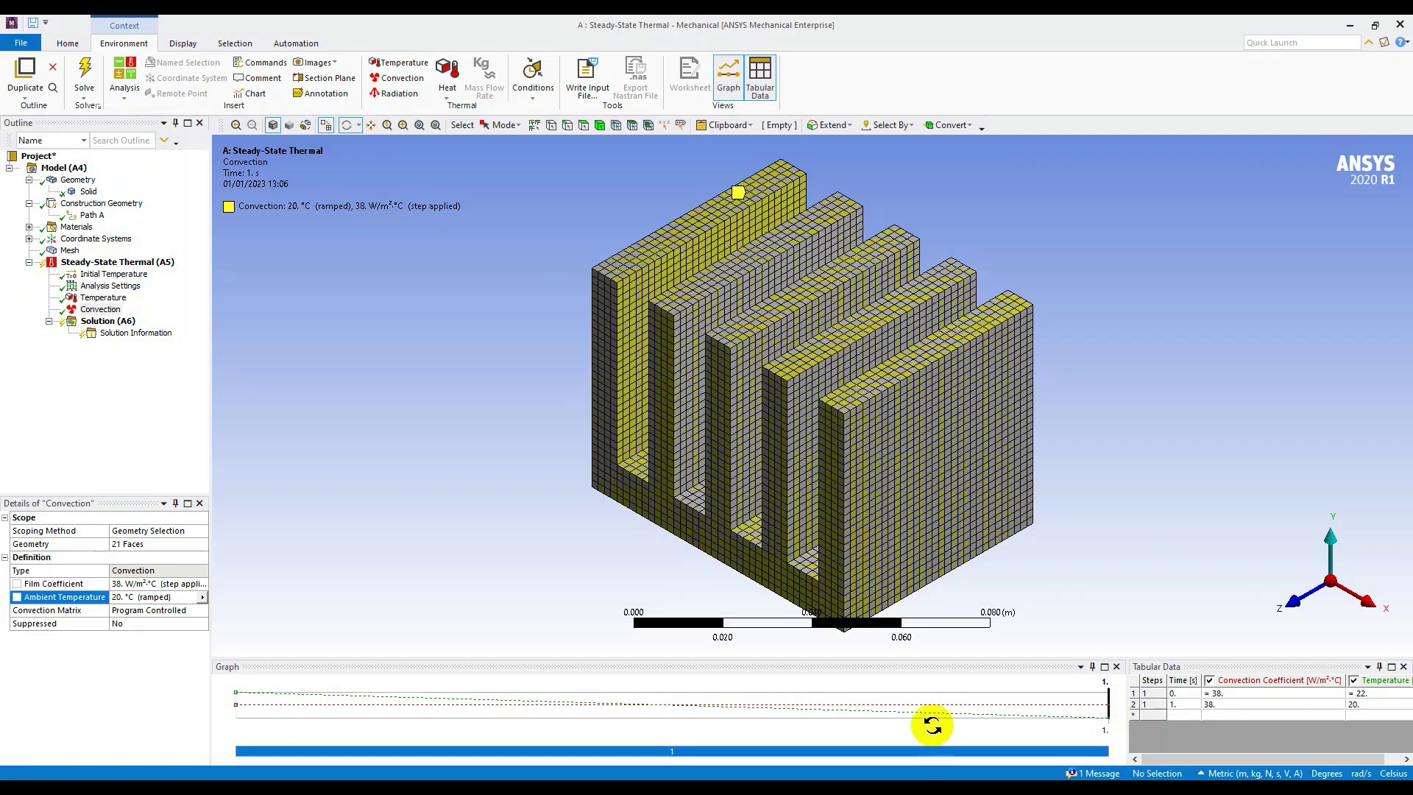
Insert a thermal Temperature result for all bodies under the Solution.
left_click(110, 321)
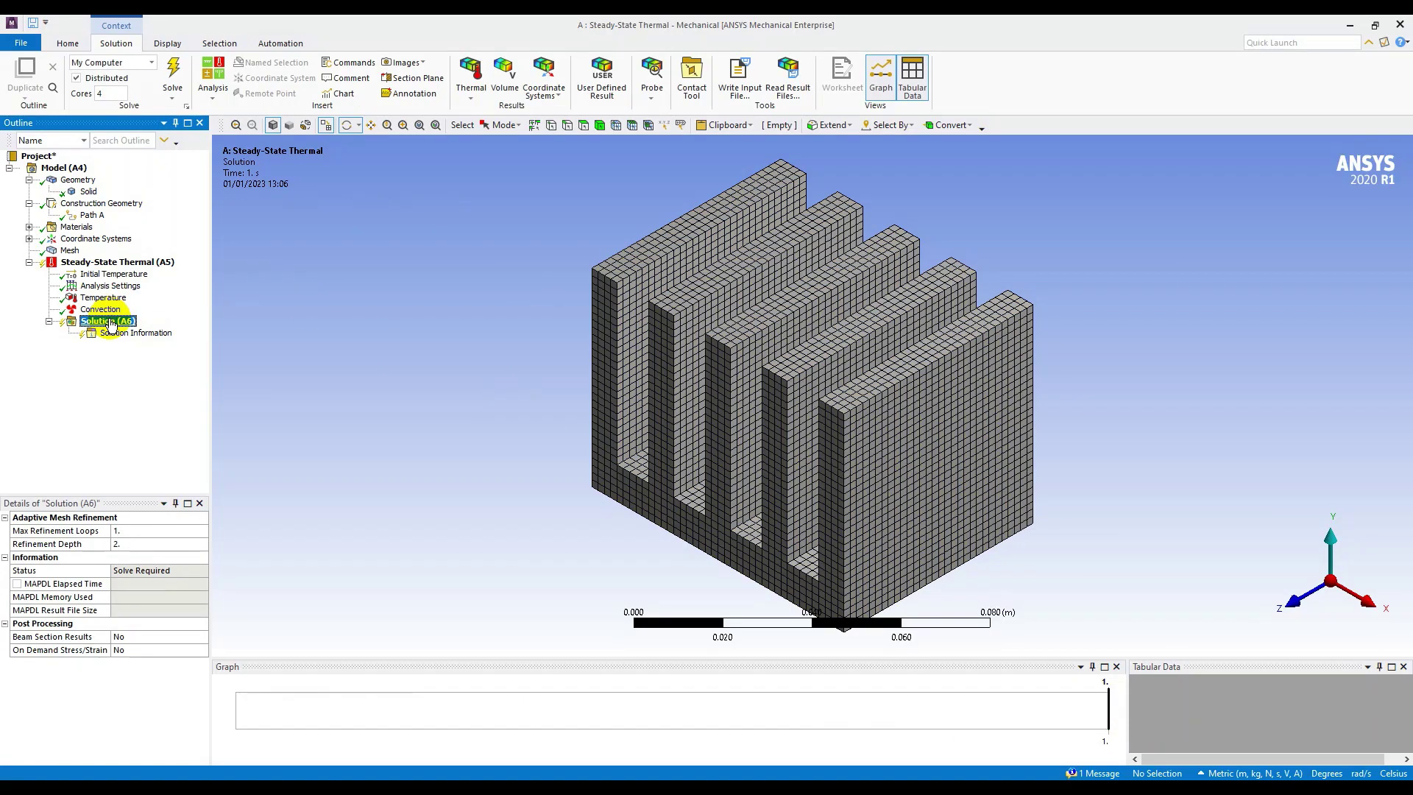
right_click(111, 322)
mouse_move(161, 331)
mouse_move(331, 328)
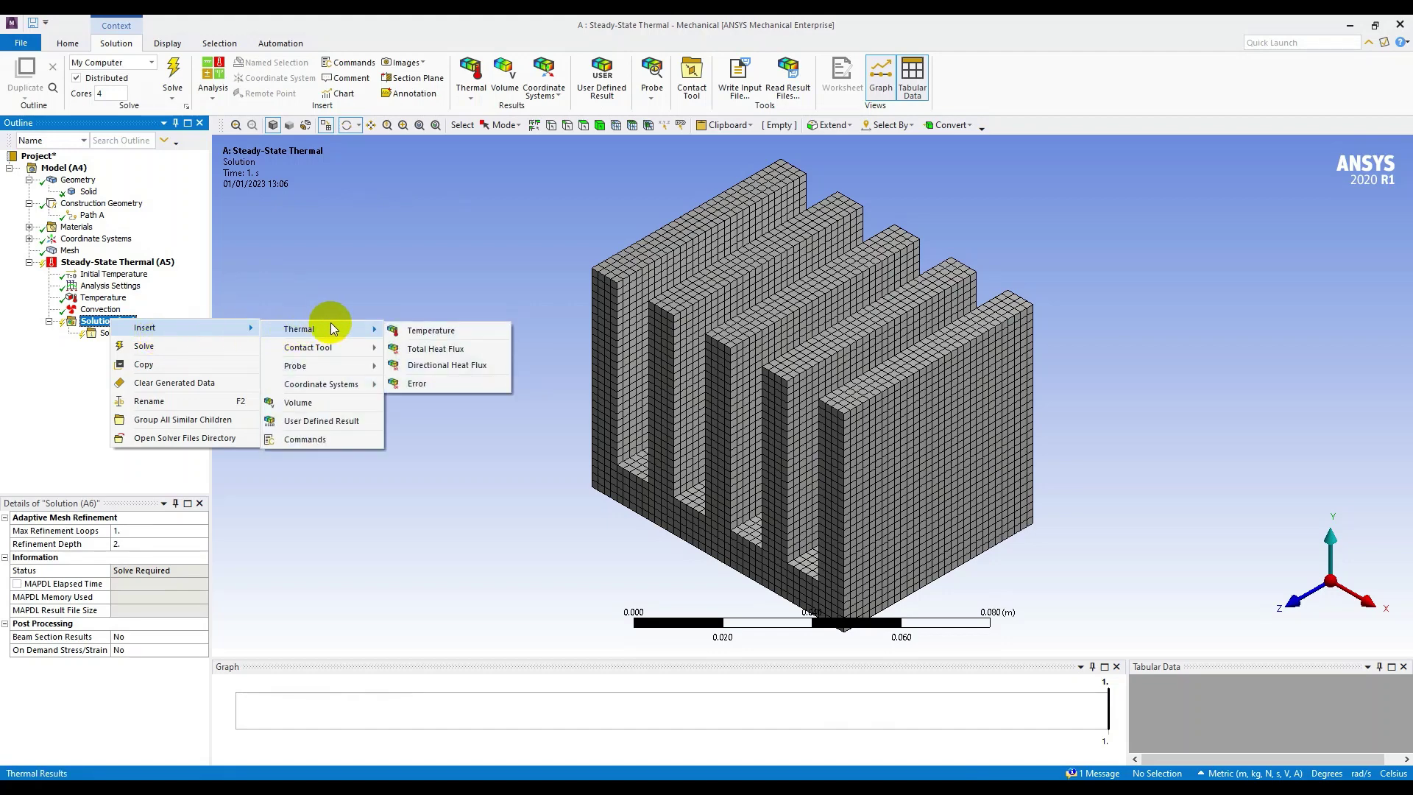
left_click(412, 331)
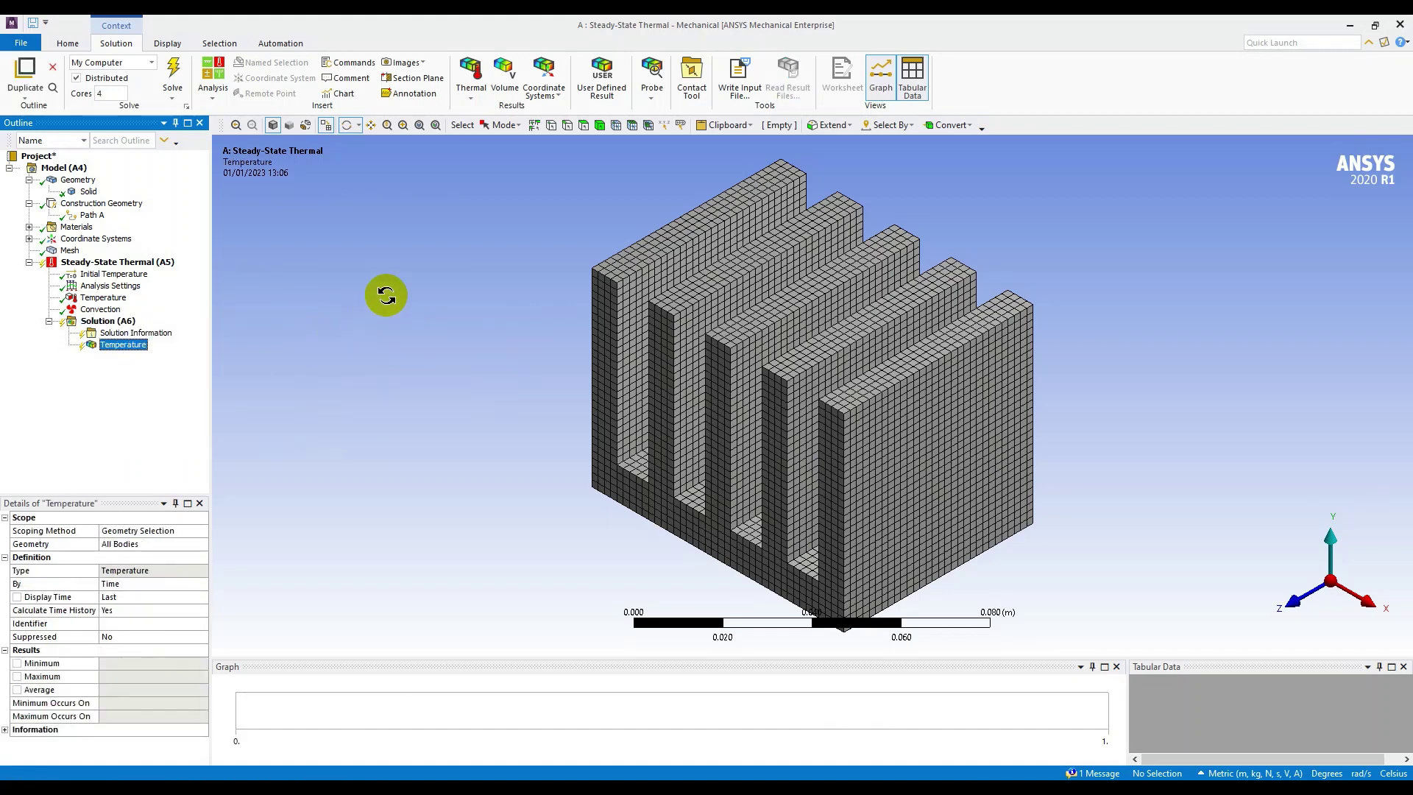
Add a second Temperature result to the Solution and name it Temperature Path A.
left_click(470, 98)
left_click(501, 109)
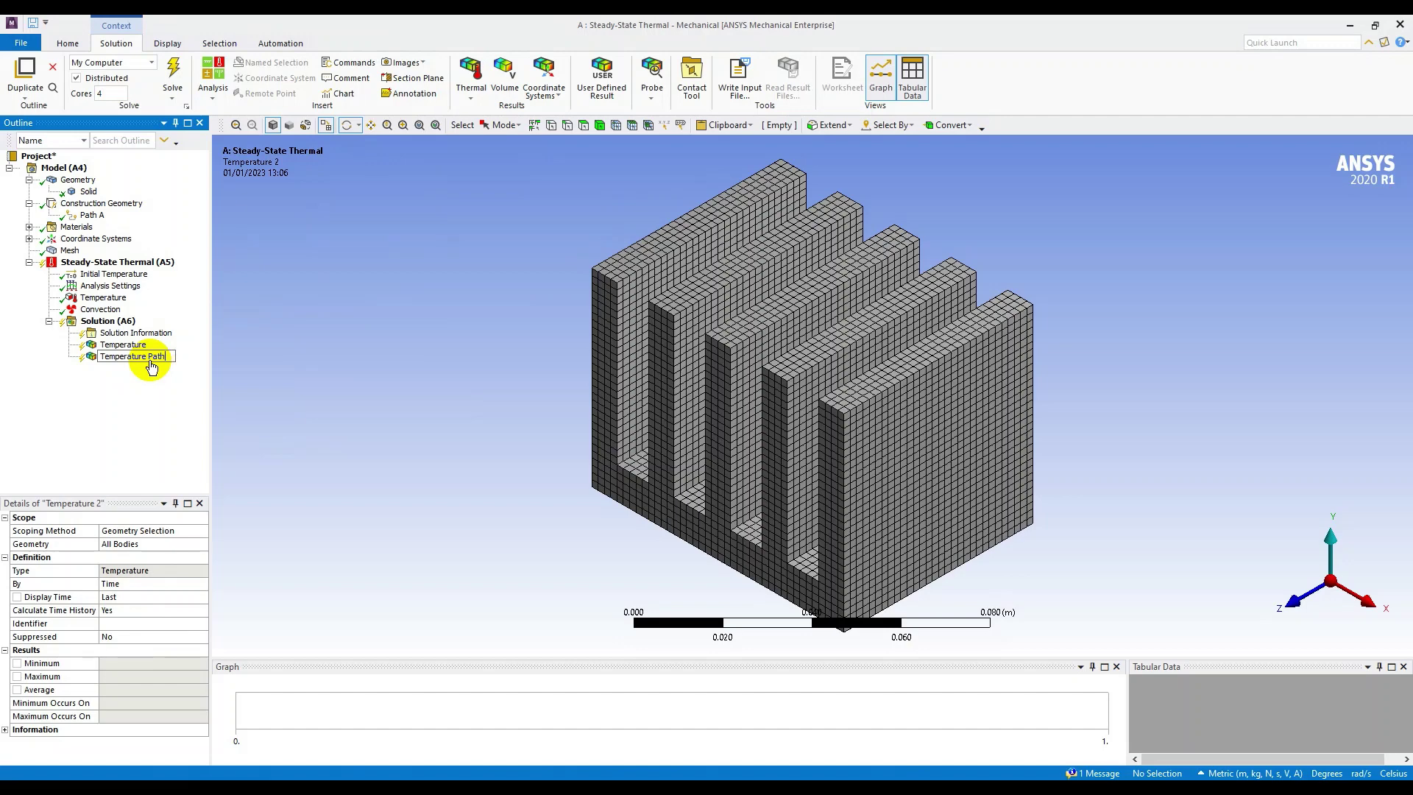
left_click(151, 530)
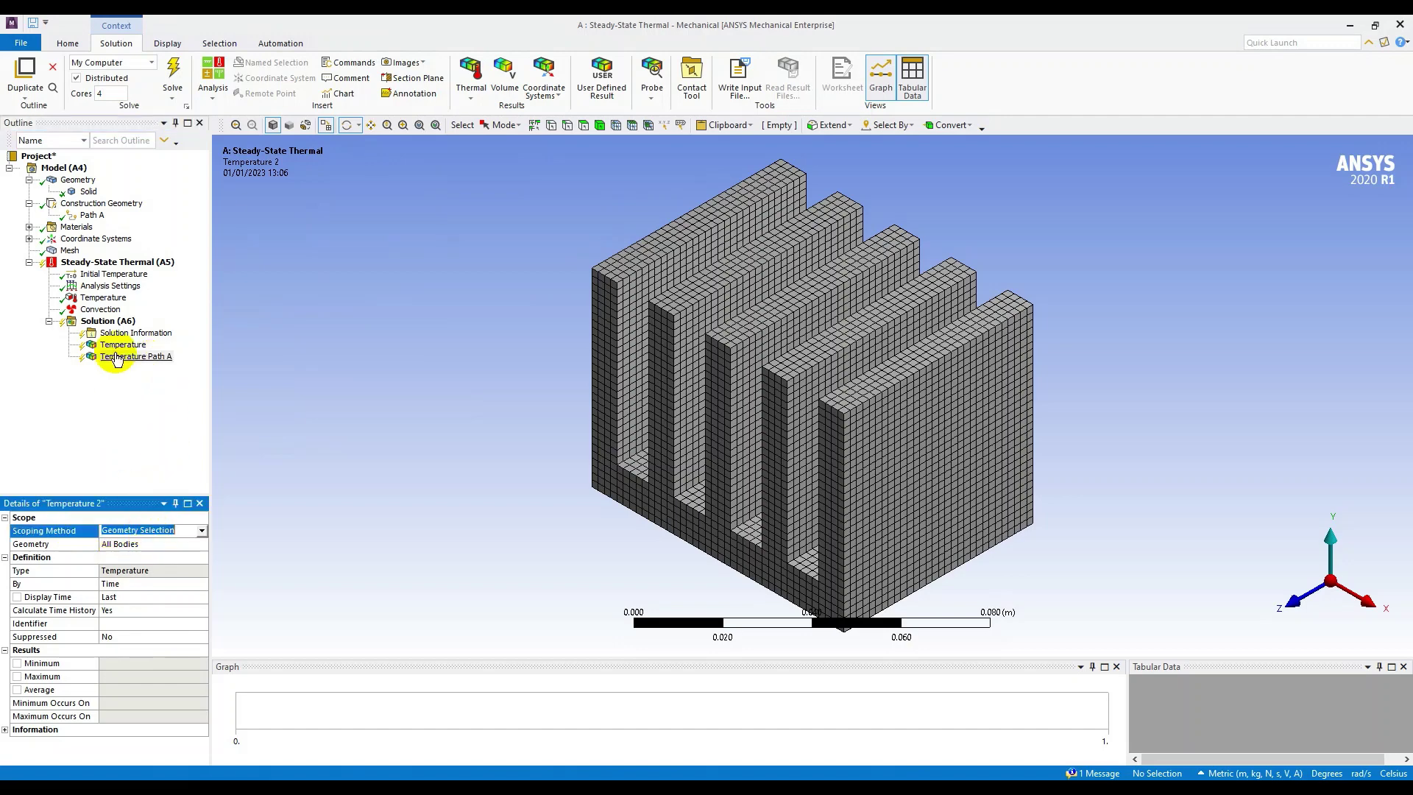
left_click(122, 361)
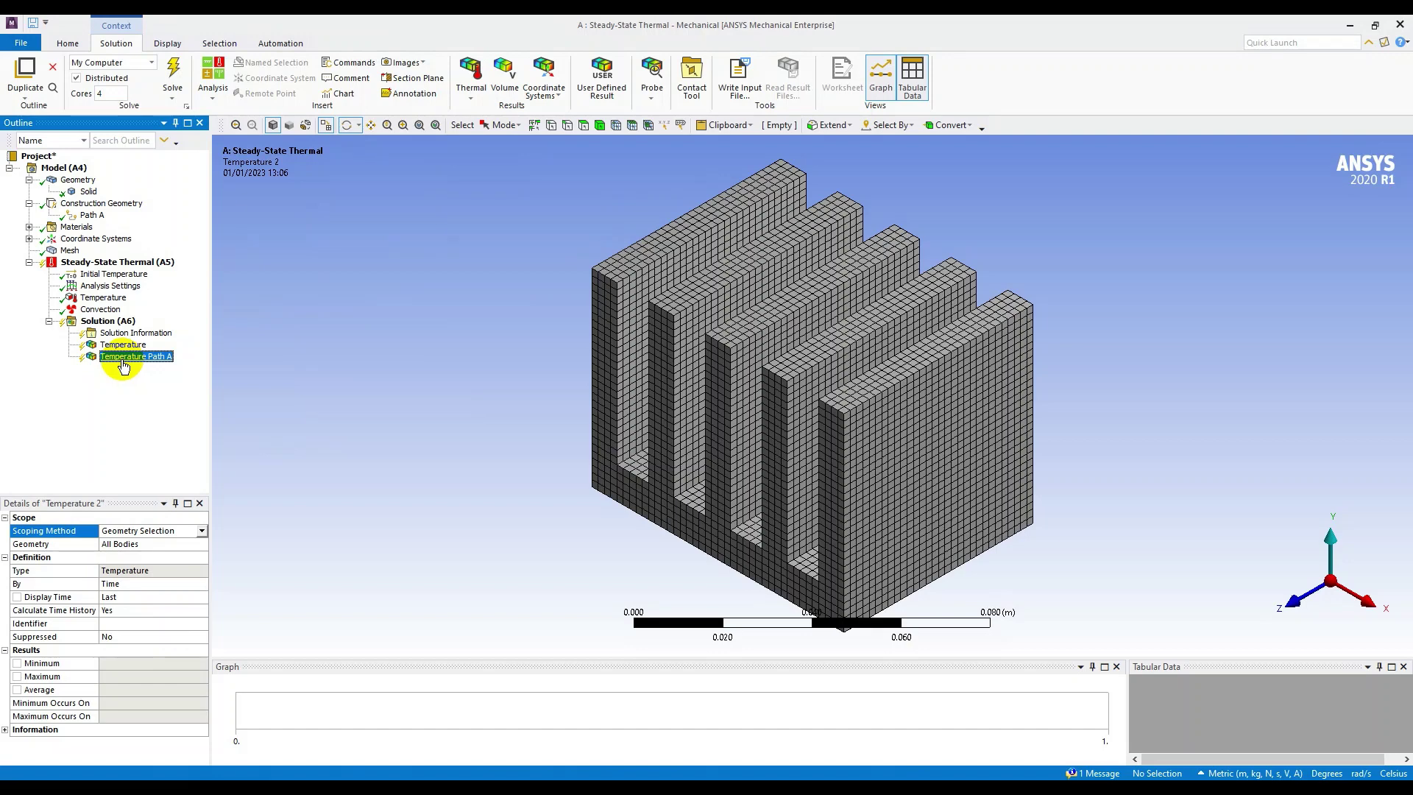
Scope the Temperature Path A result by the Path method, using Path A.
left_click(201, 531)
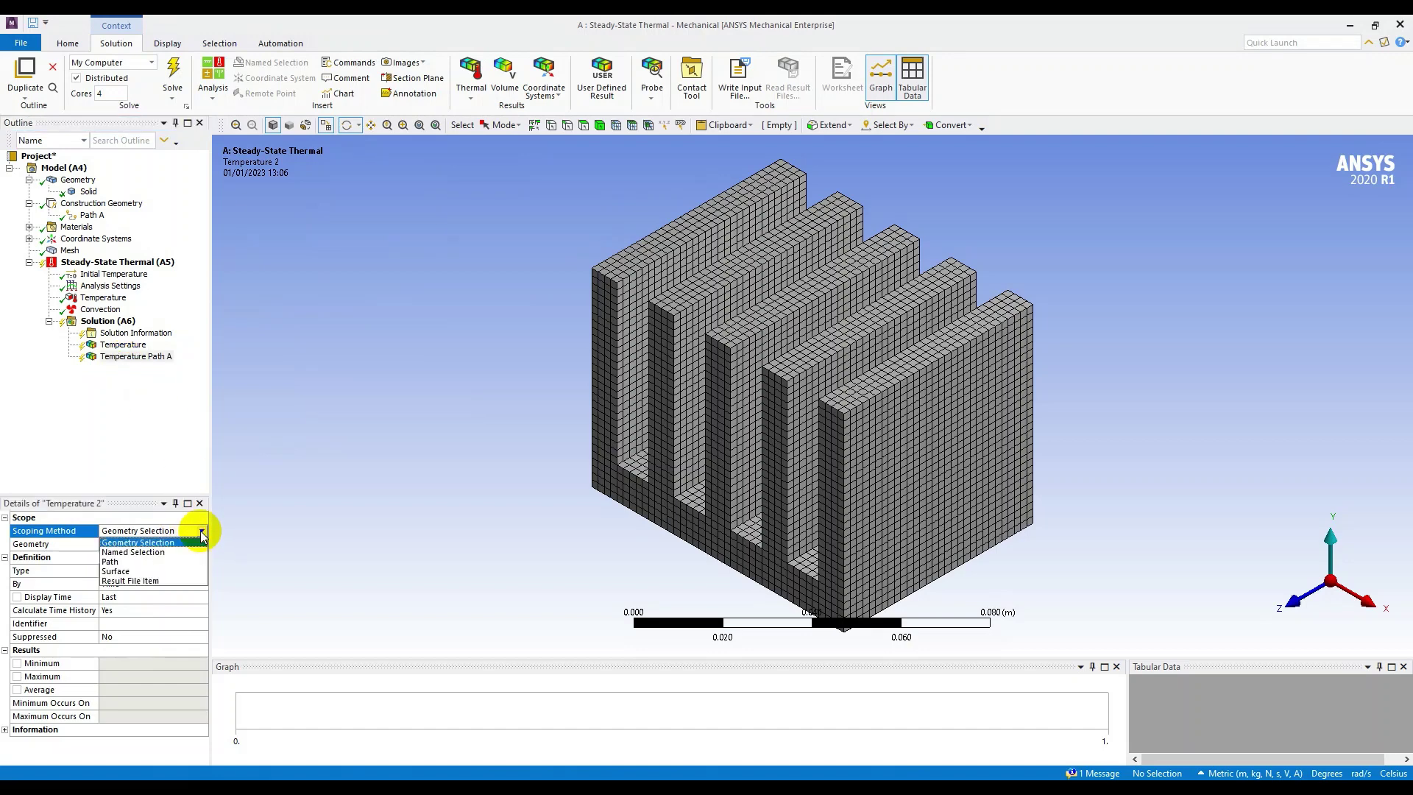
left_click(157, 563)
left_click(165, 549)
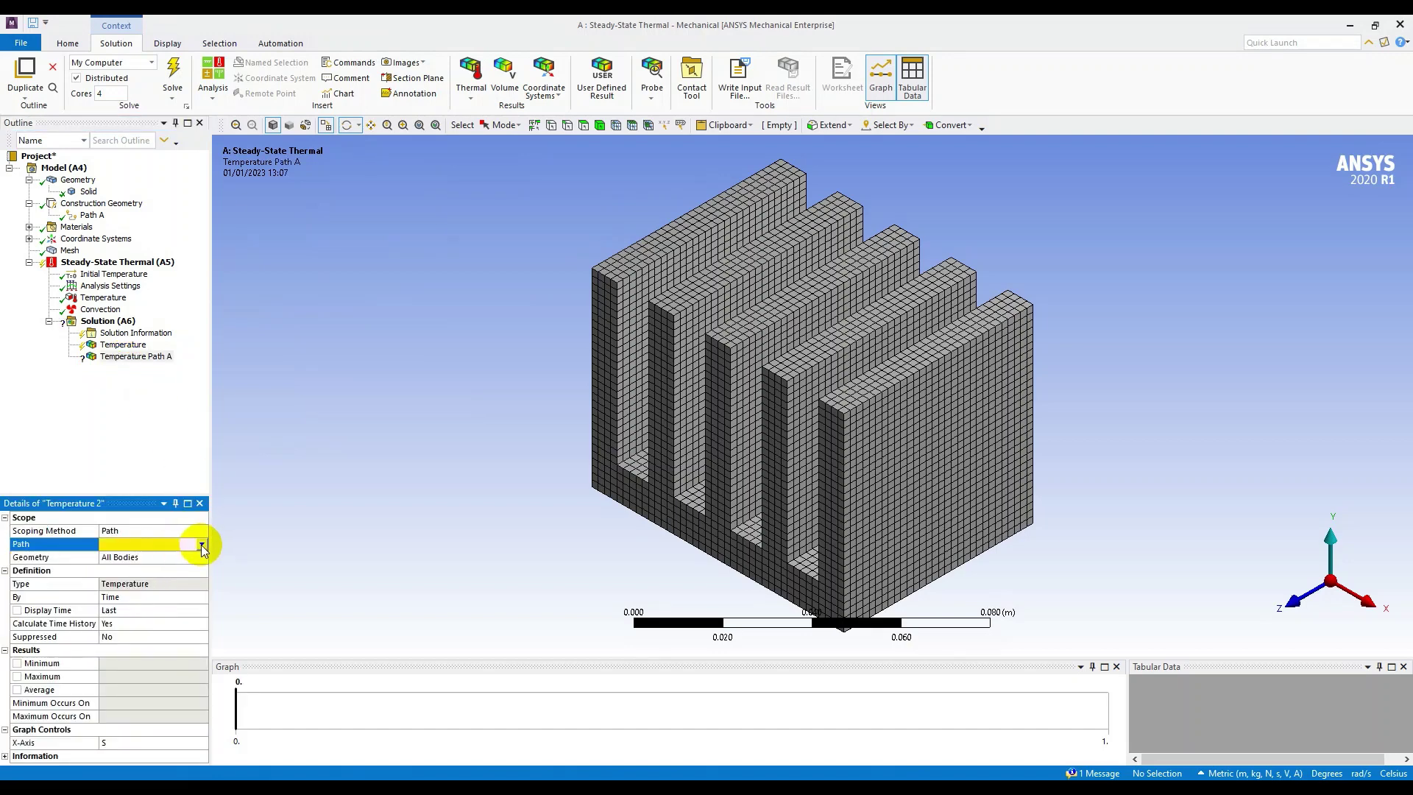
left_click(201, 544)
left_click(172, 553)
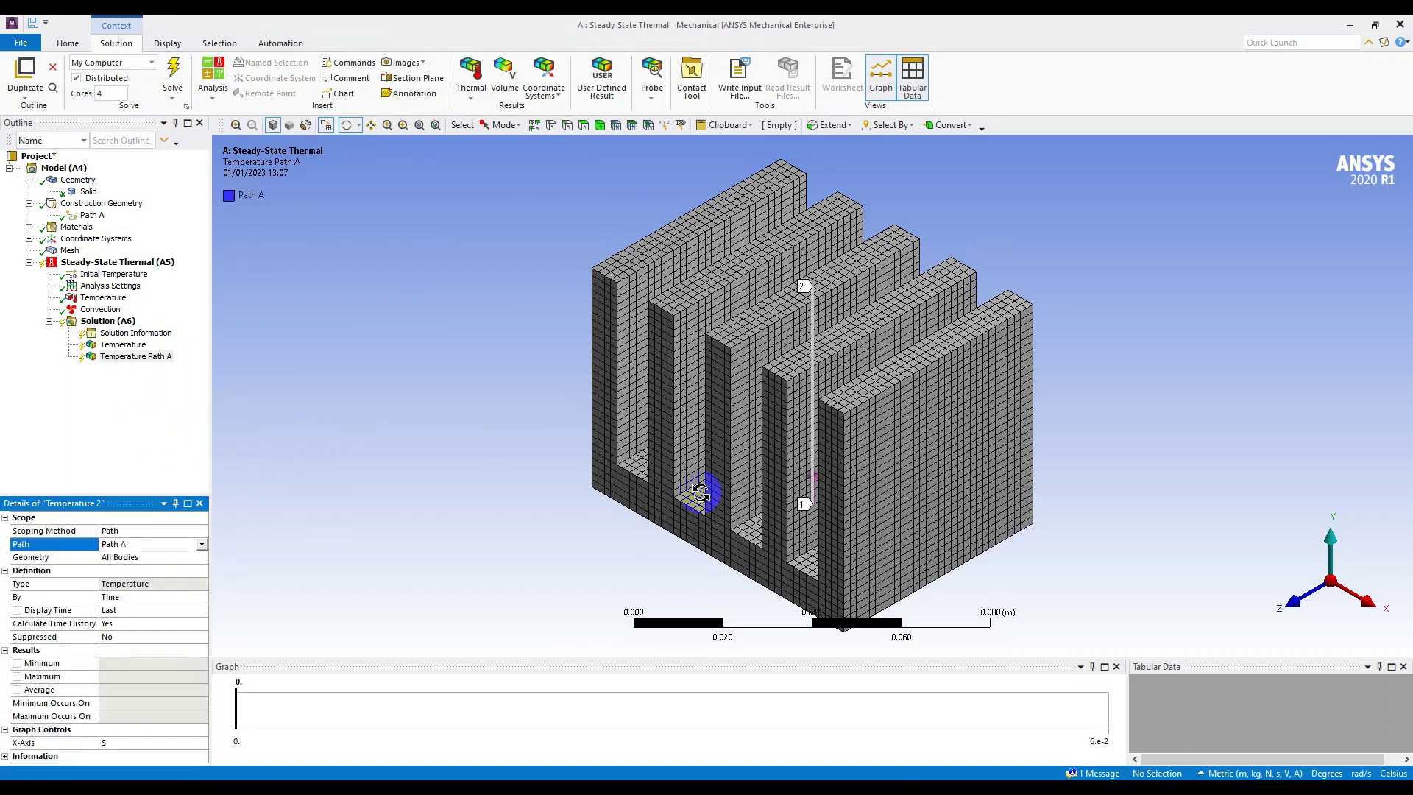
left_click(111, 401)
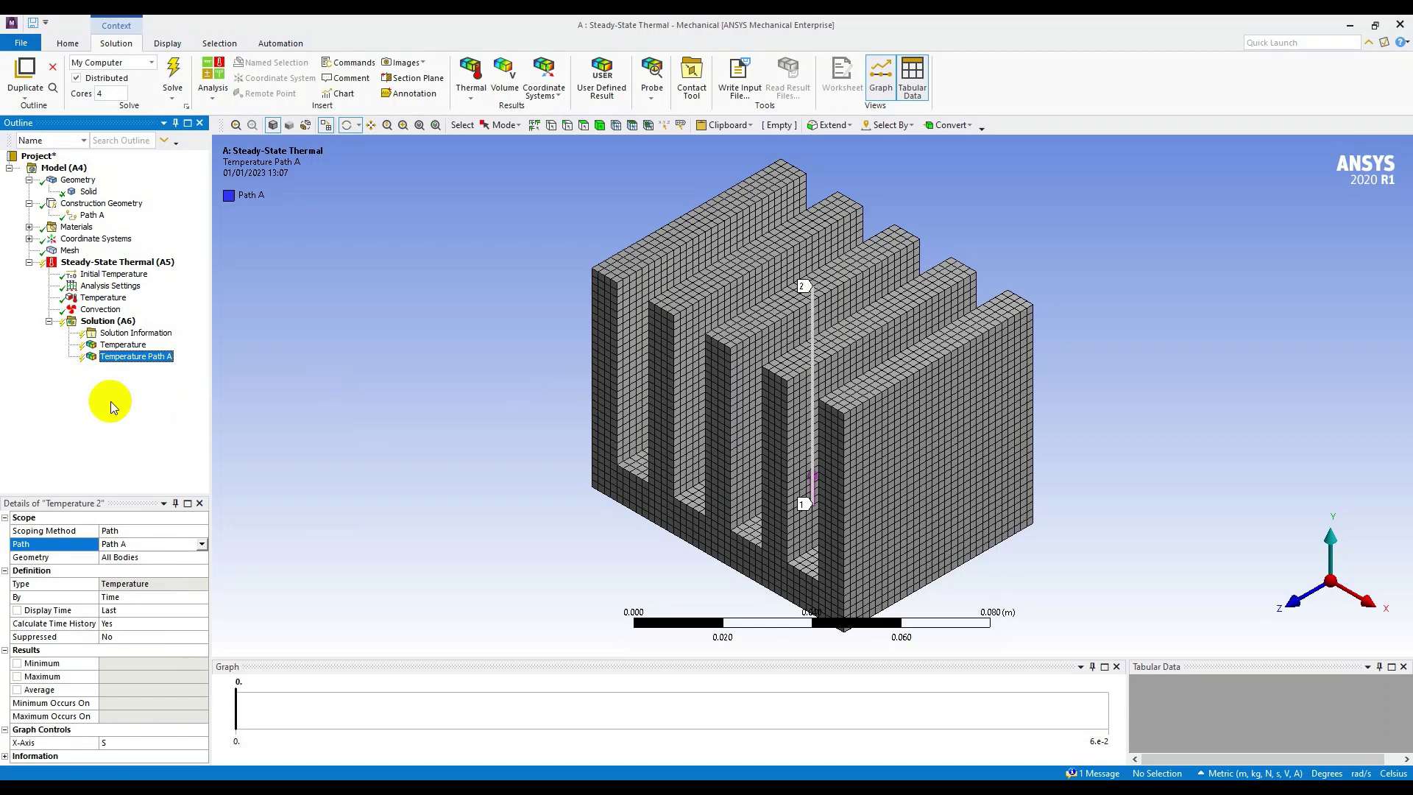
Solve the steady-state thermal analysis with both the all-bodies Temperature result and the Temperature Path A result.
left_click(126, 346)
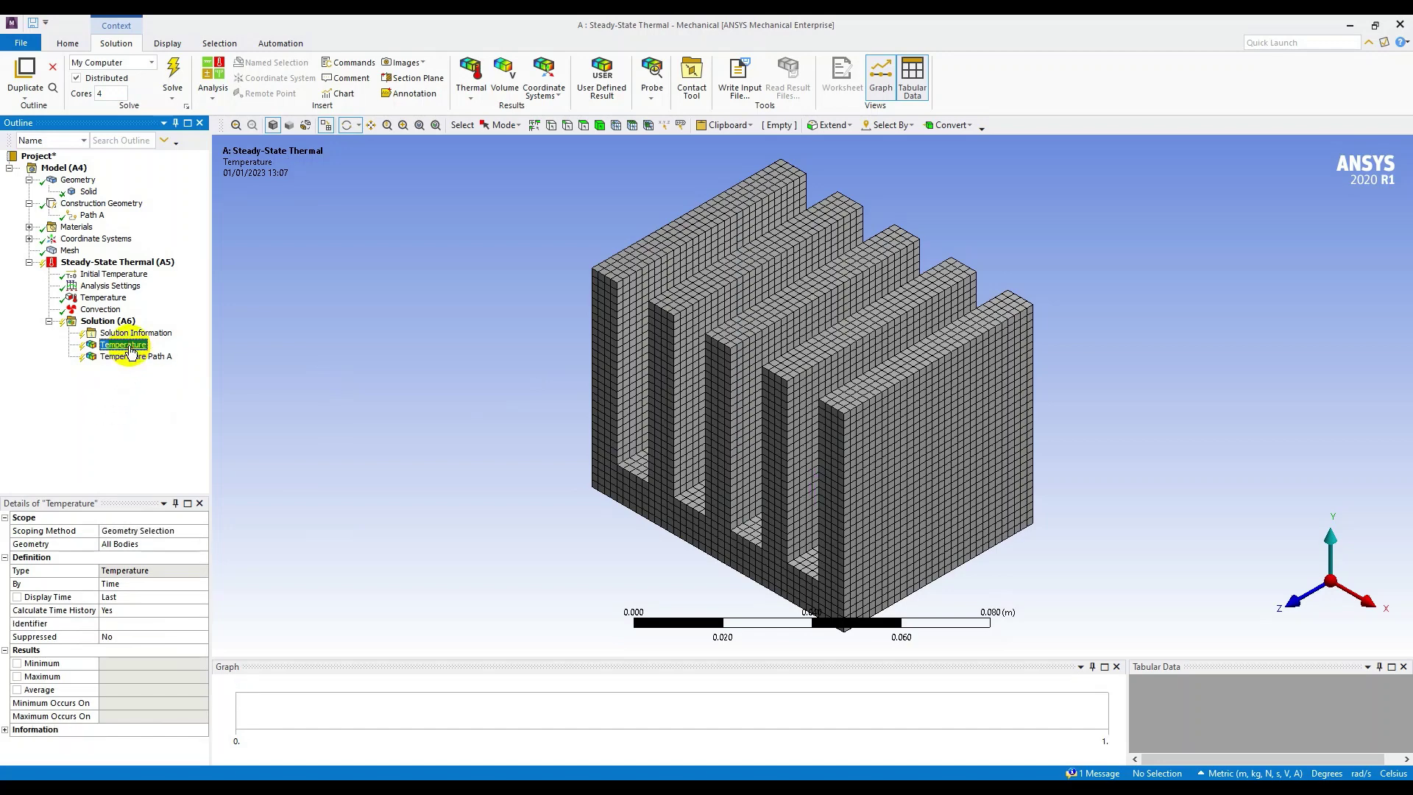
left_click(120, 357)
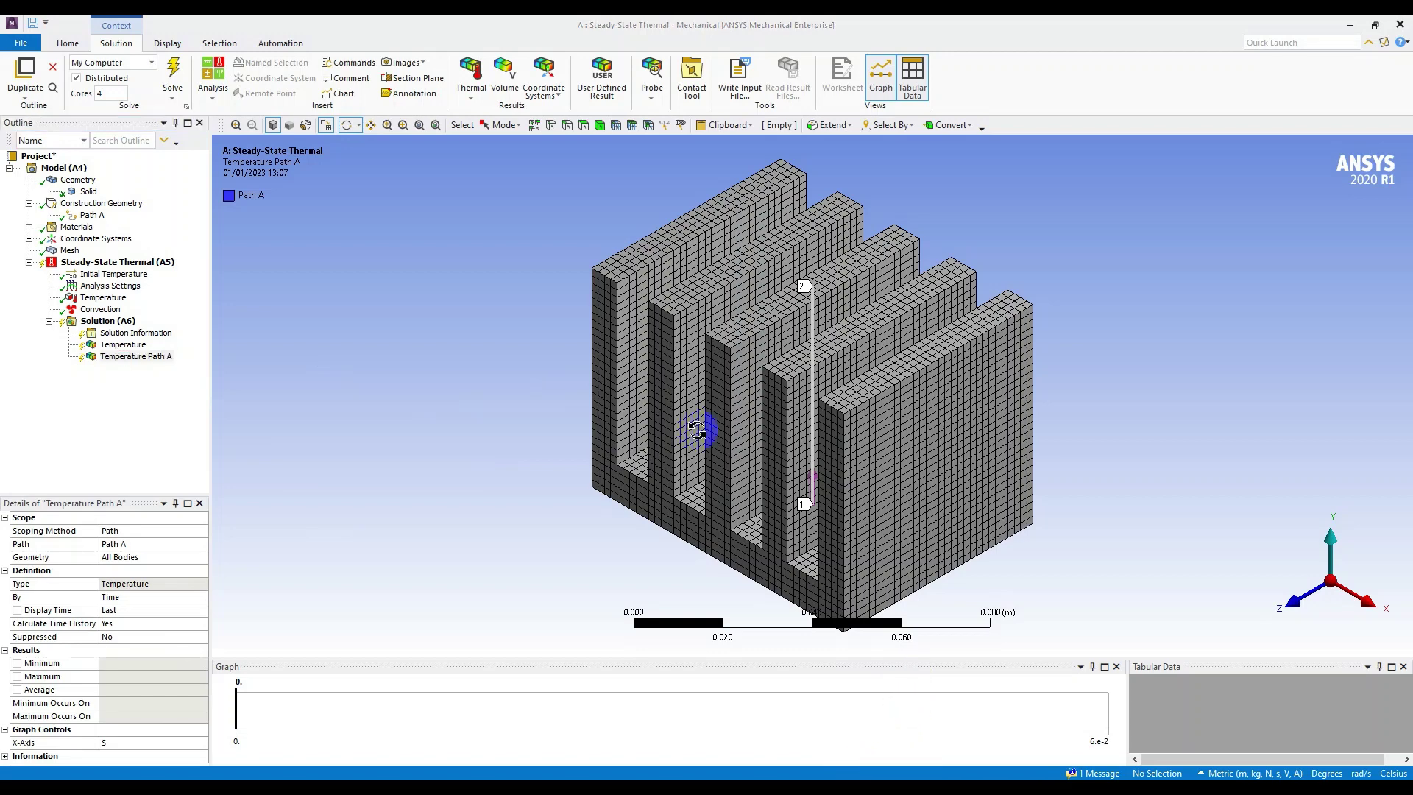
left_click(111, 322)
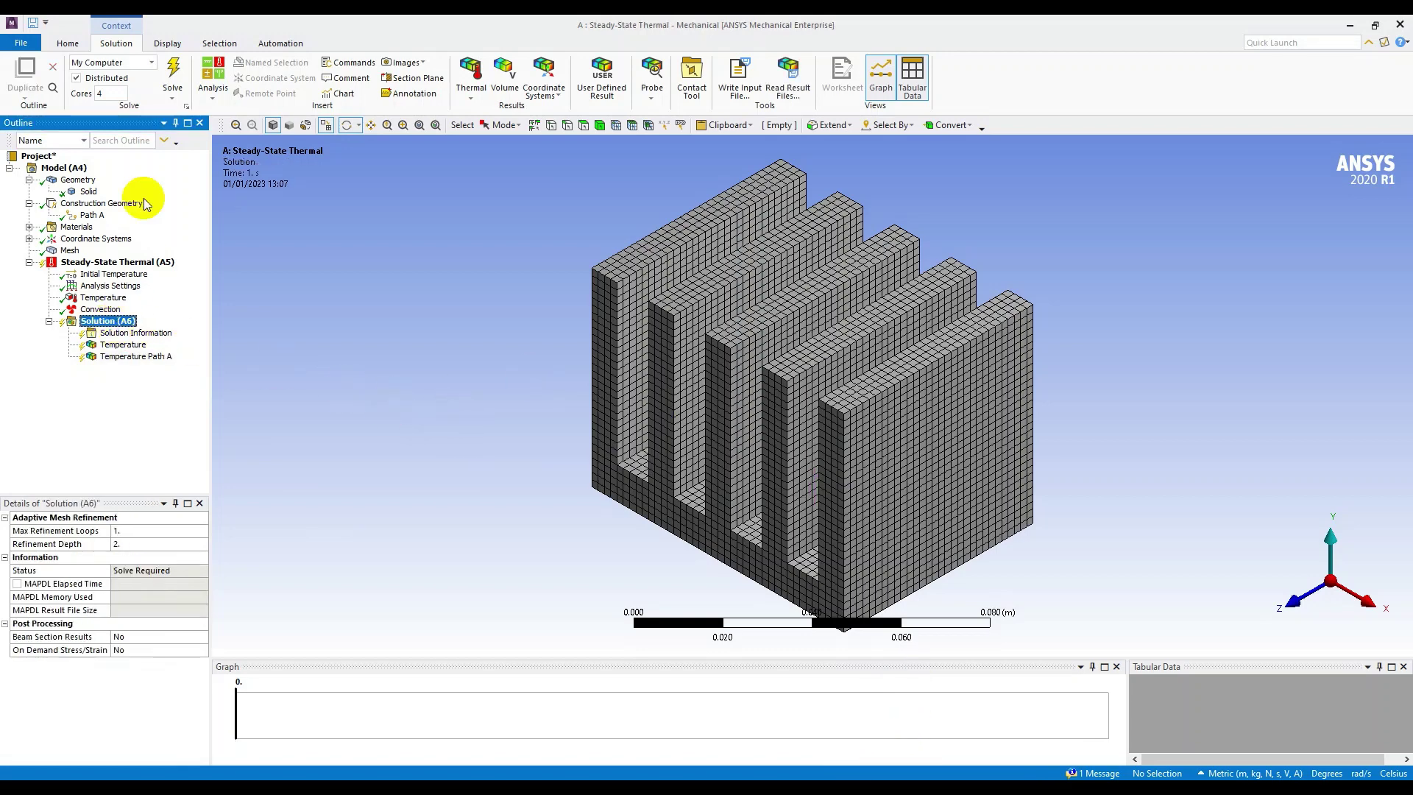
left_click(172, 75)
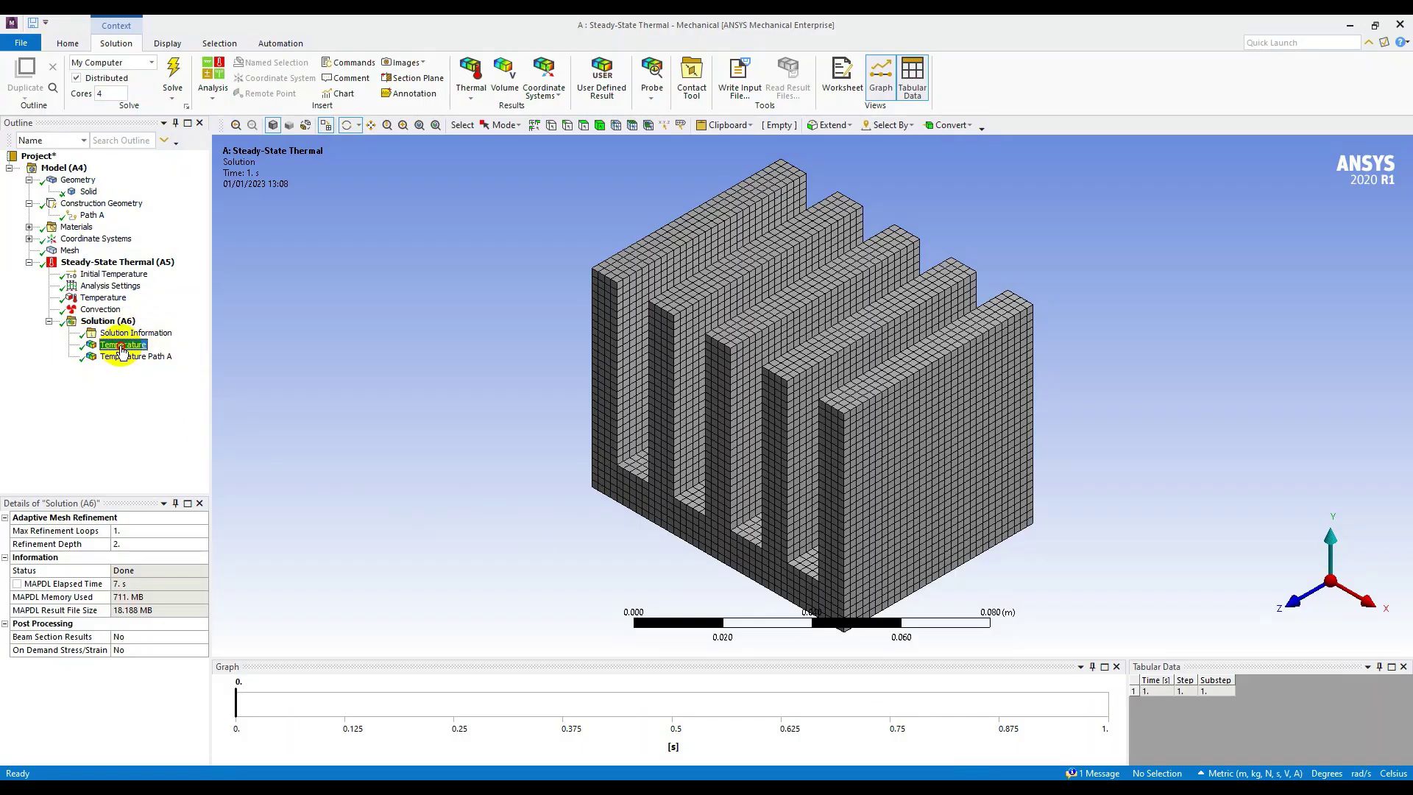
Examine the Temperature contour on the whole fin body from the front, the side and an isometric view.
left_click(122, 346)
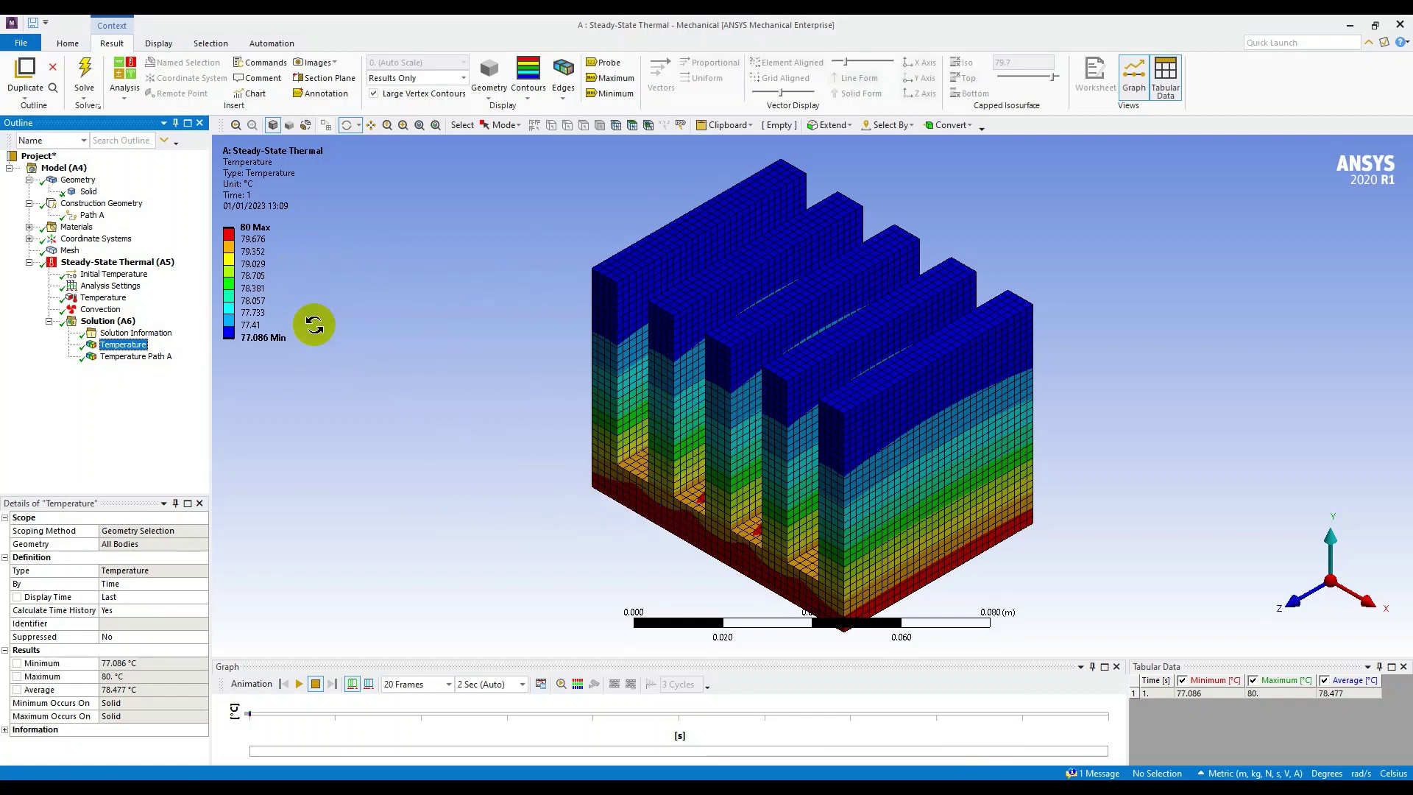
left_click_drag(542, 473, 773, 493)
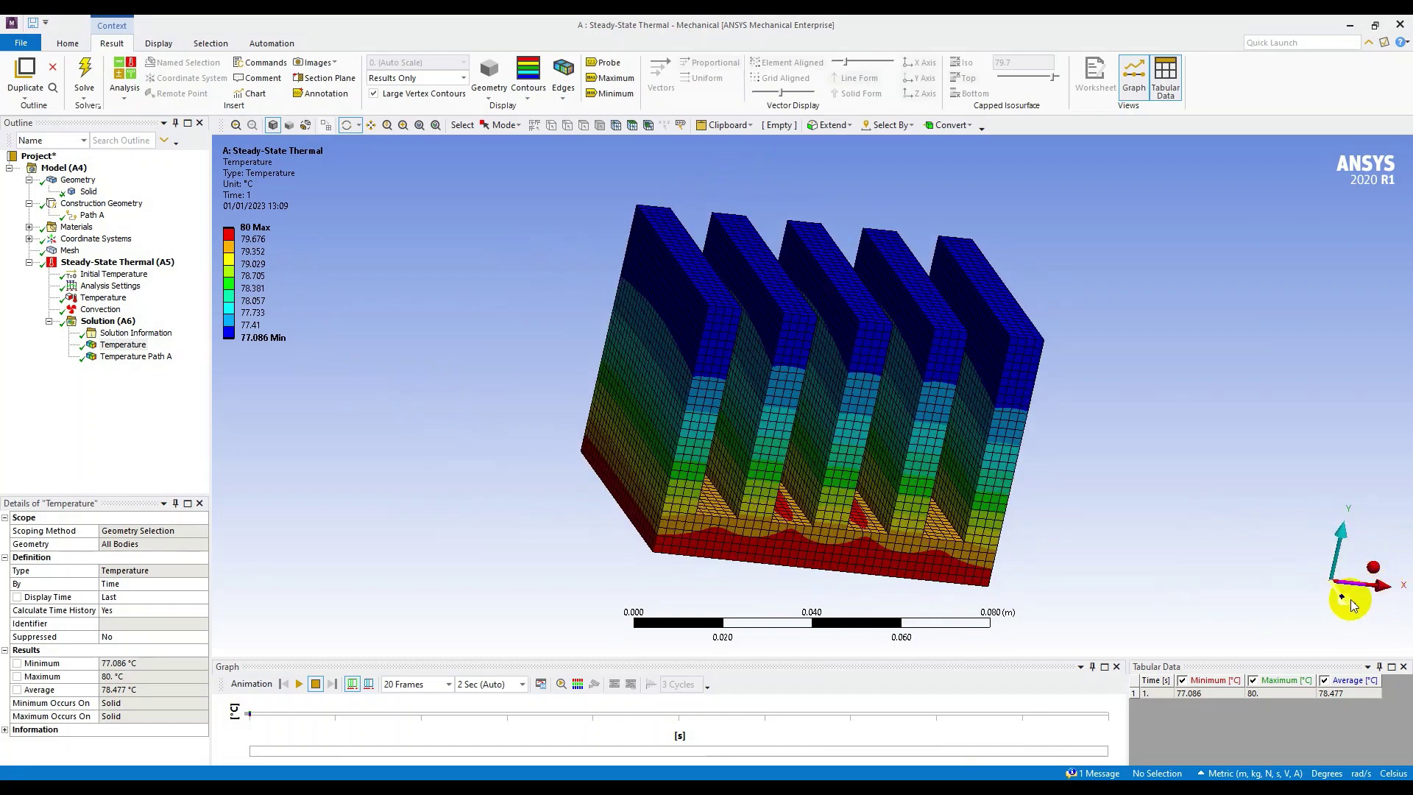
left_click(1346, 596)
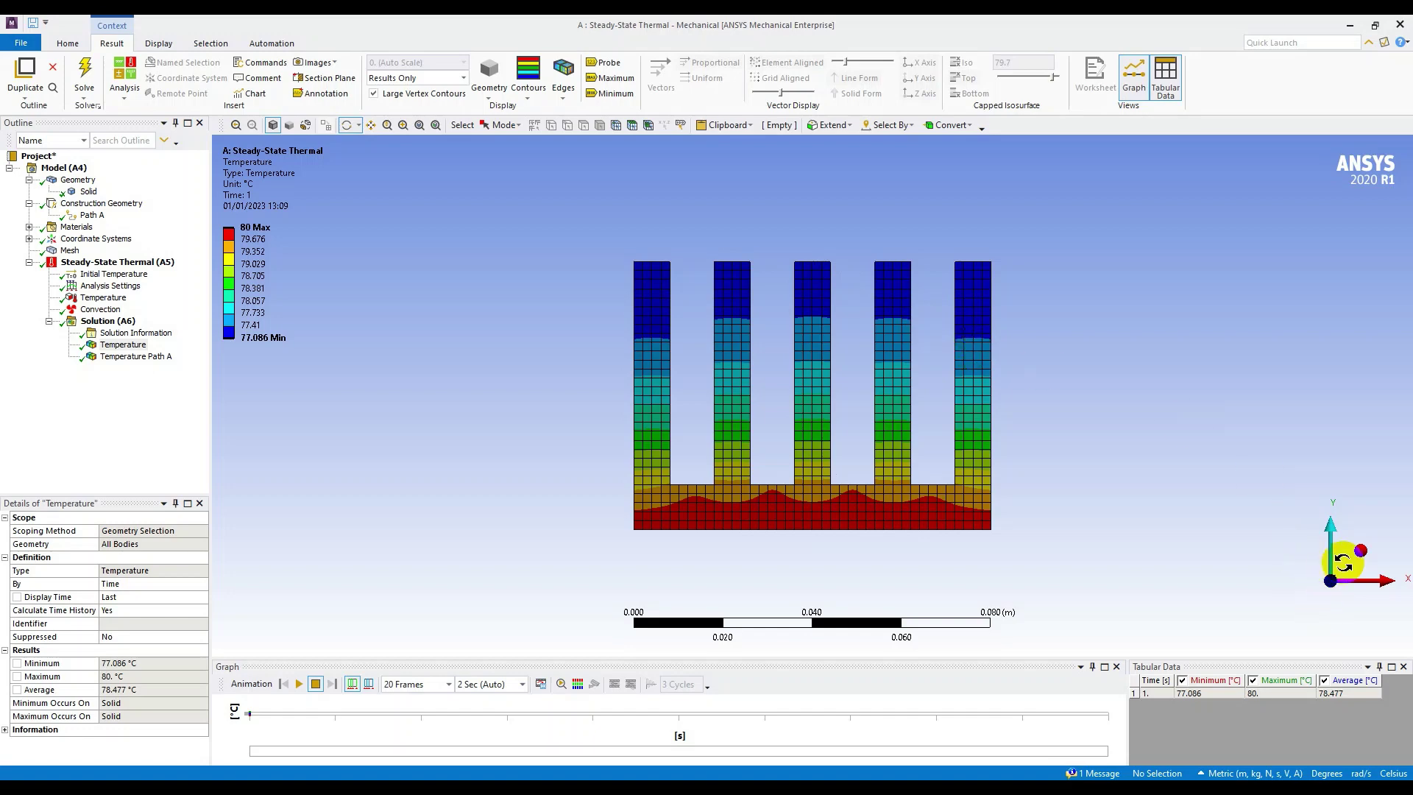
left_click(1381, 586)
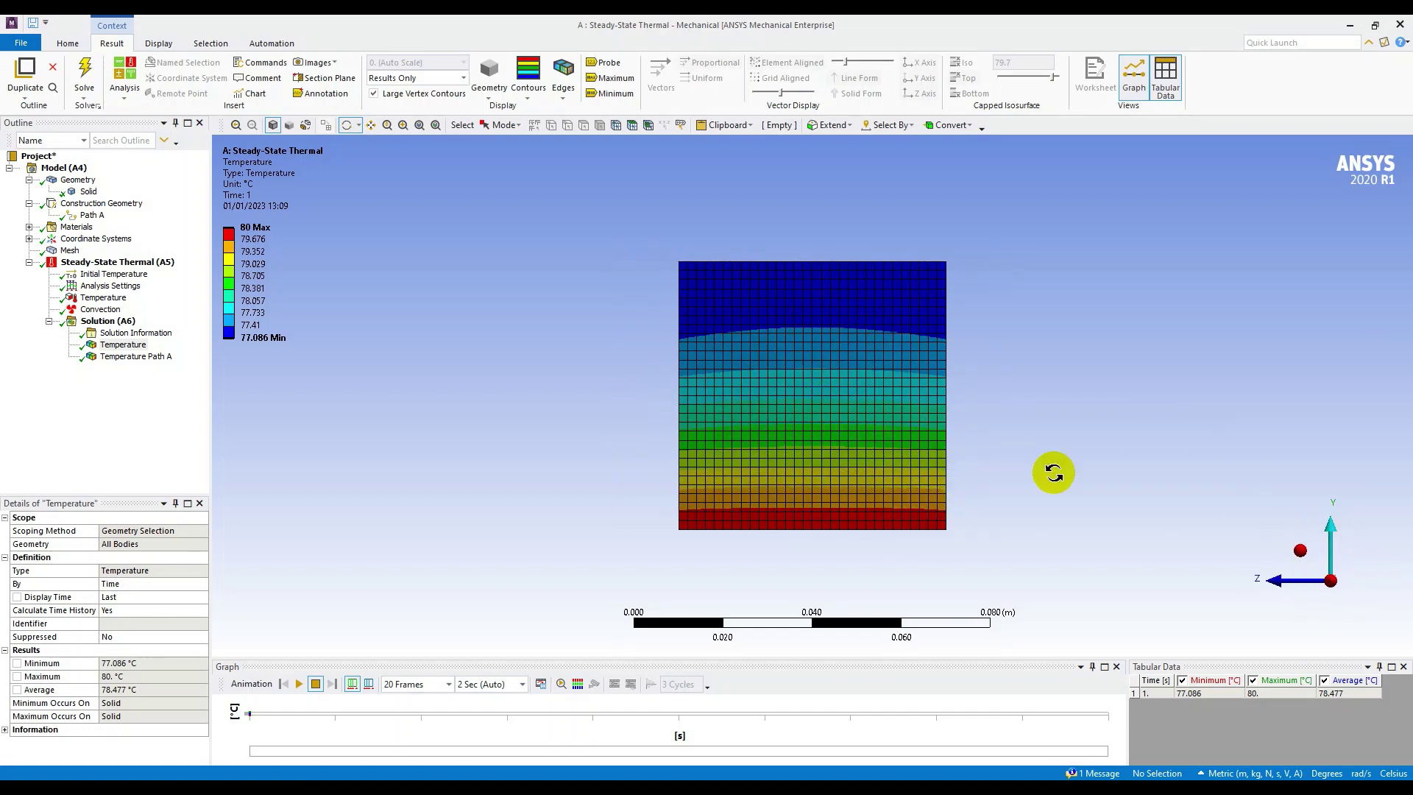
left_click(1299, 553)
left_click_drag(697, 383, 780, 421)
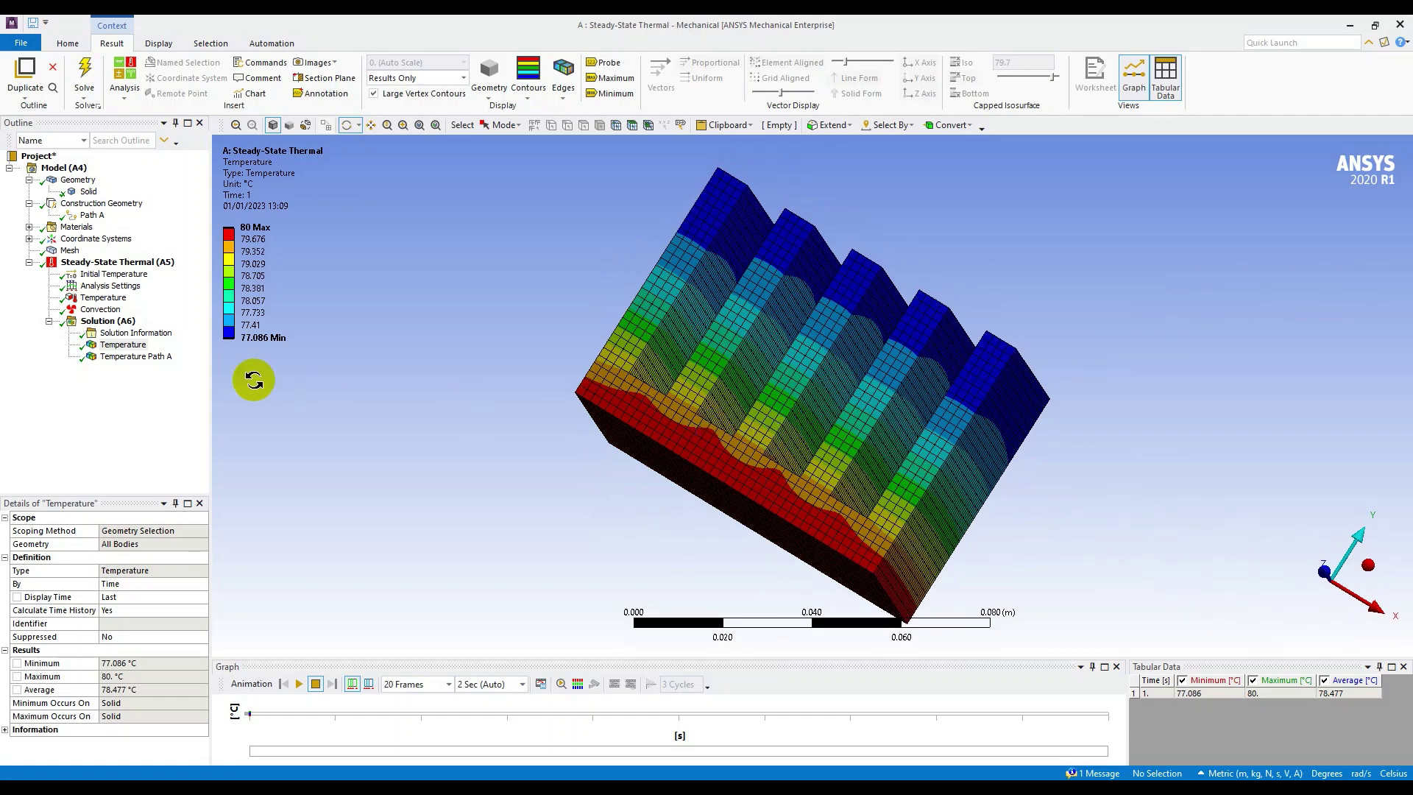
Display the Temperature Path A result and enlarge its graph to review the temperature curve and tabulated values along the path.
left_click(147, 357)
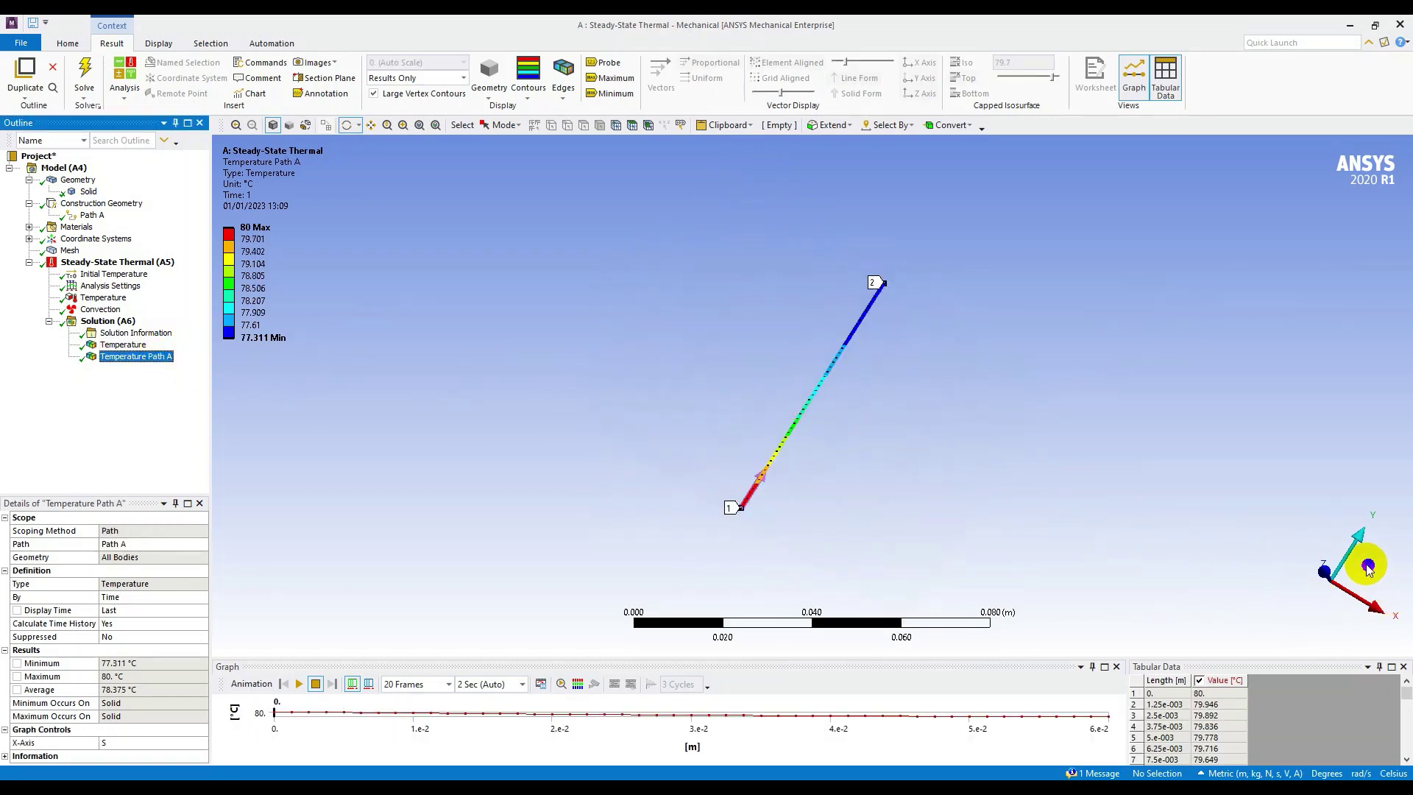
left_click(1369, 566)
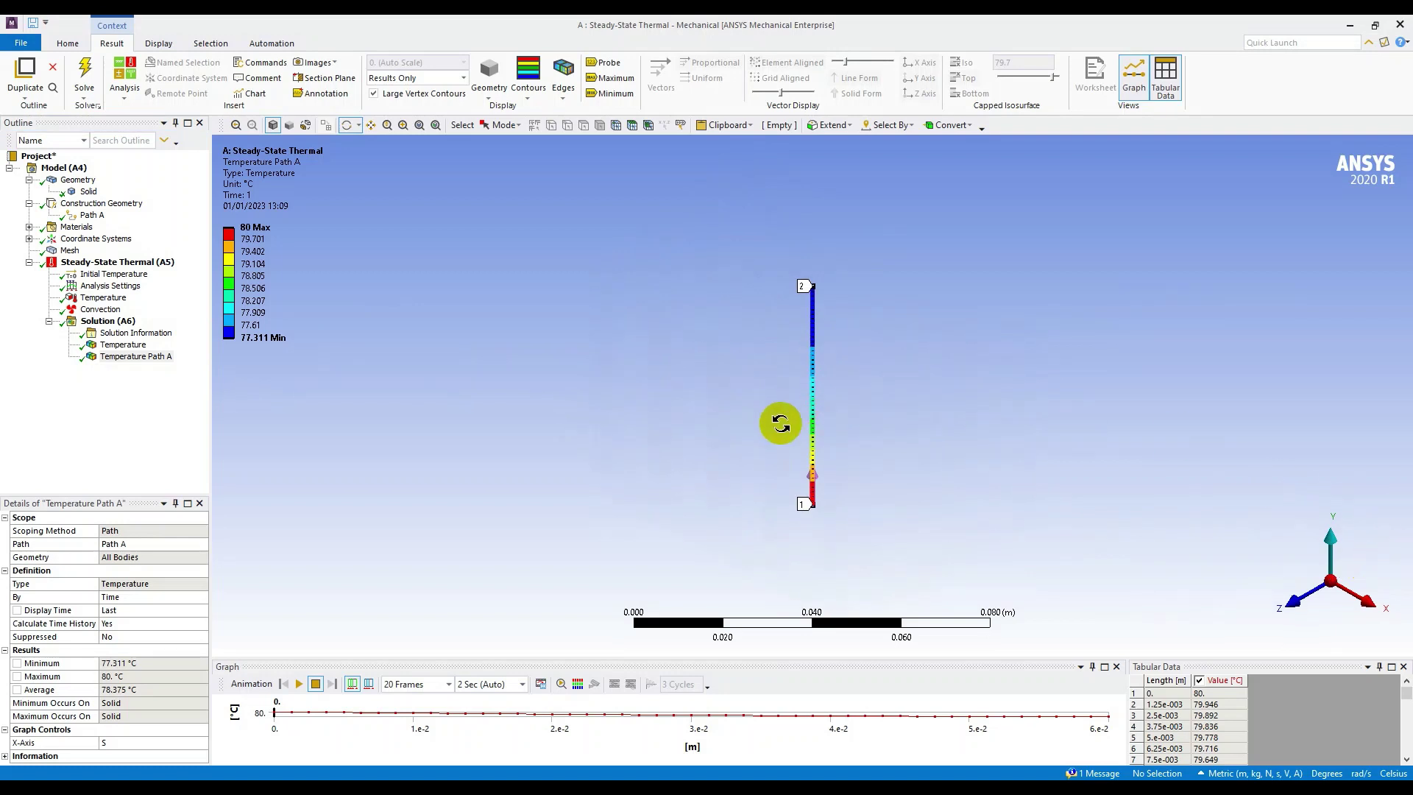
scroll(798, 415, "up", 3)
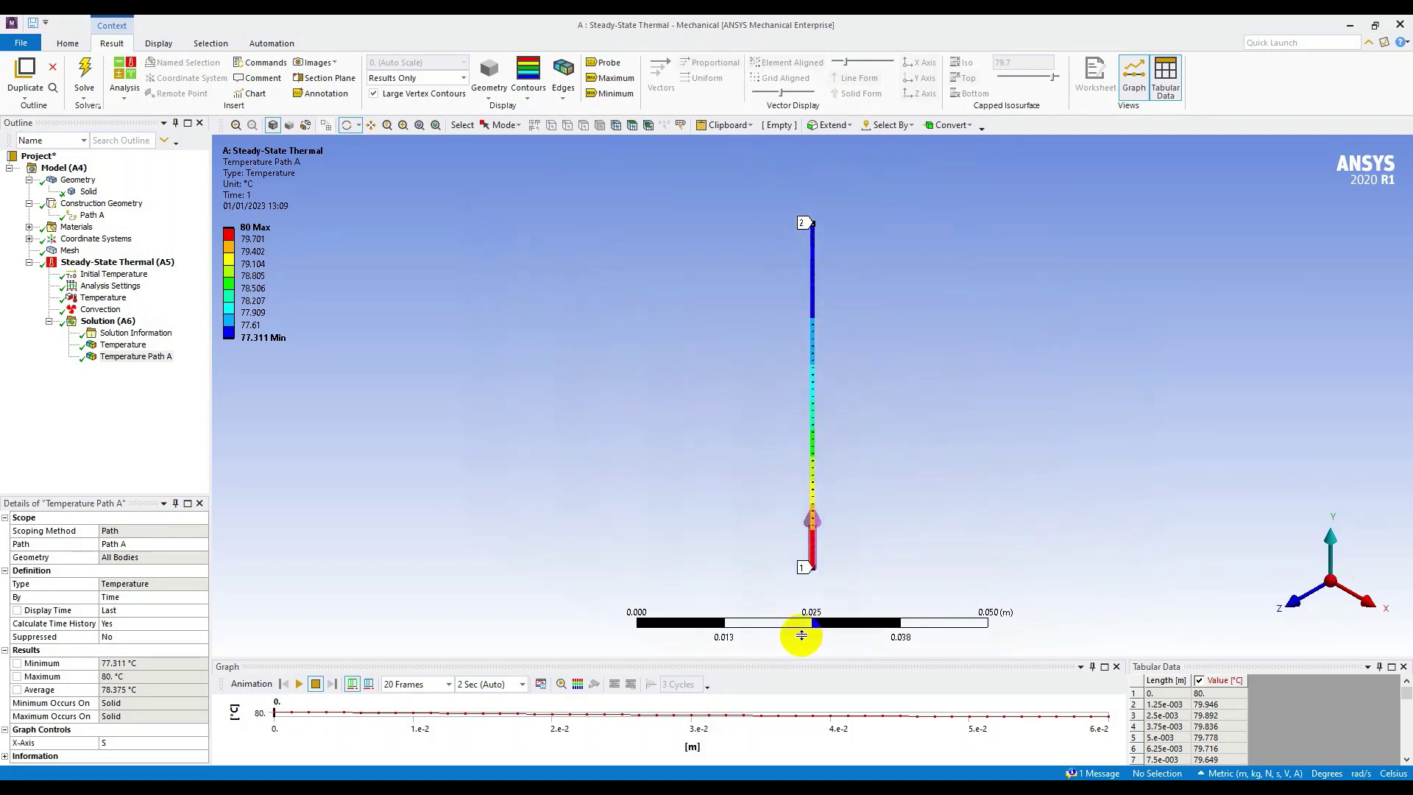
left_click_drag(865, 657, 895, 525)
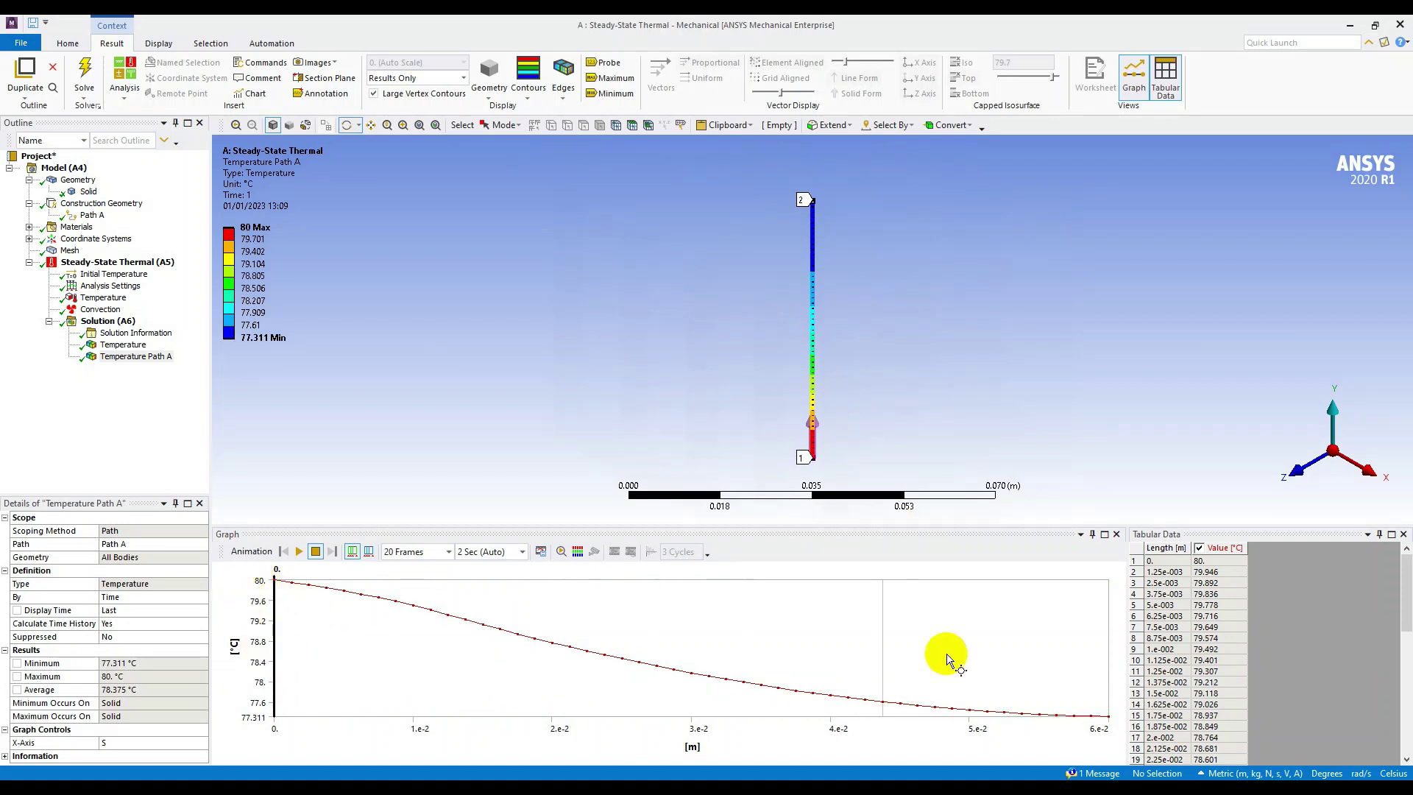
left_click(1229, 647)
scroll(1230, 647, "down", 3)
scroll(1230, 647, "up", 3)
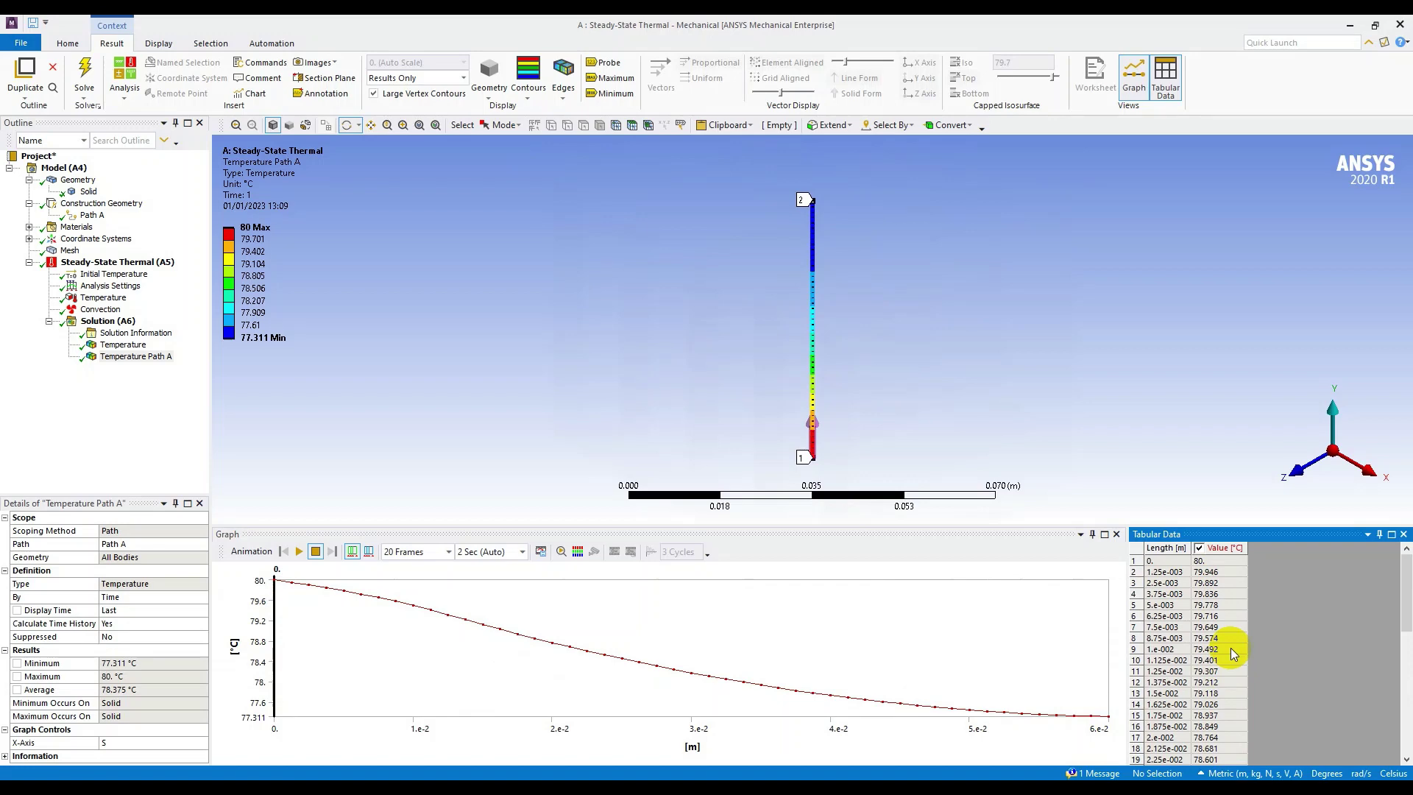
Set the number of sampling points of Path A to 9.
left_click(90, 217)
left_click(148, 556)
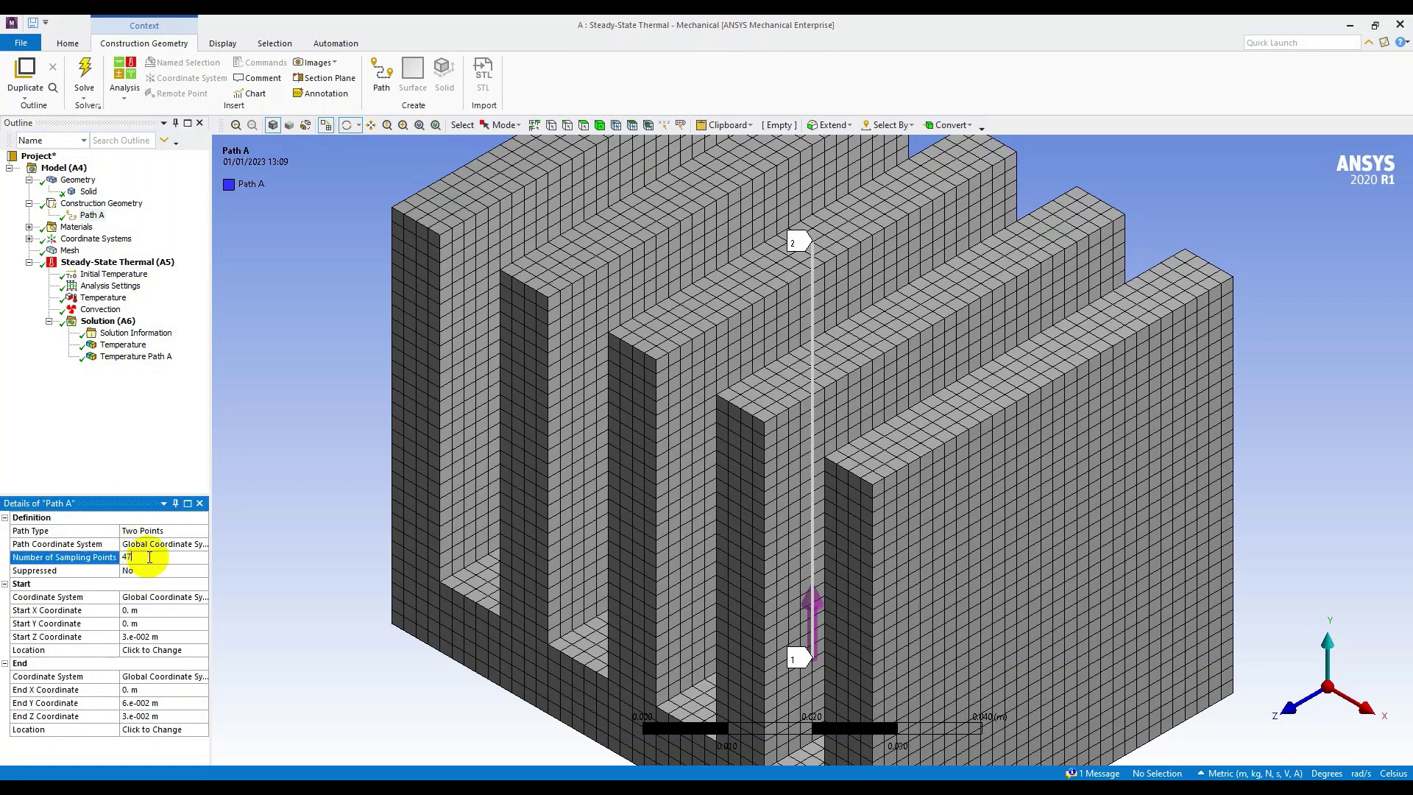
double_click(148, 556)
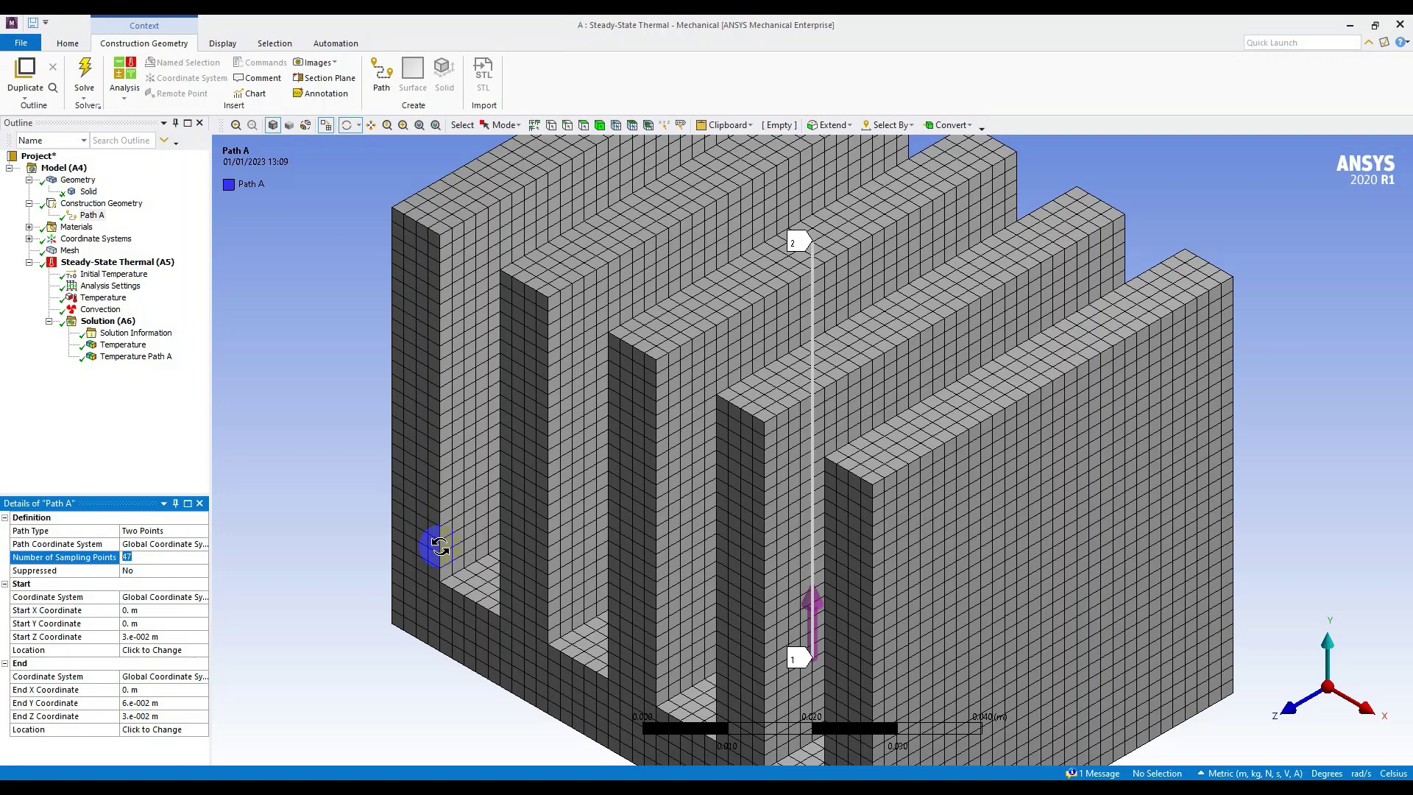
type("5")
type("9")
left_click(126, 458)
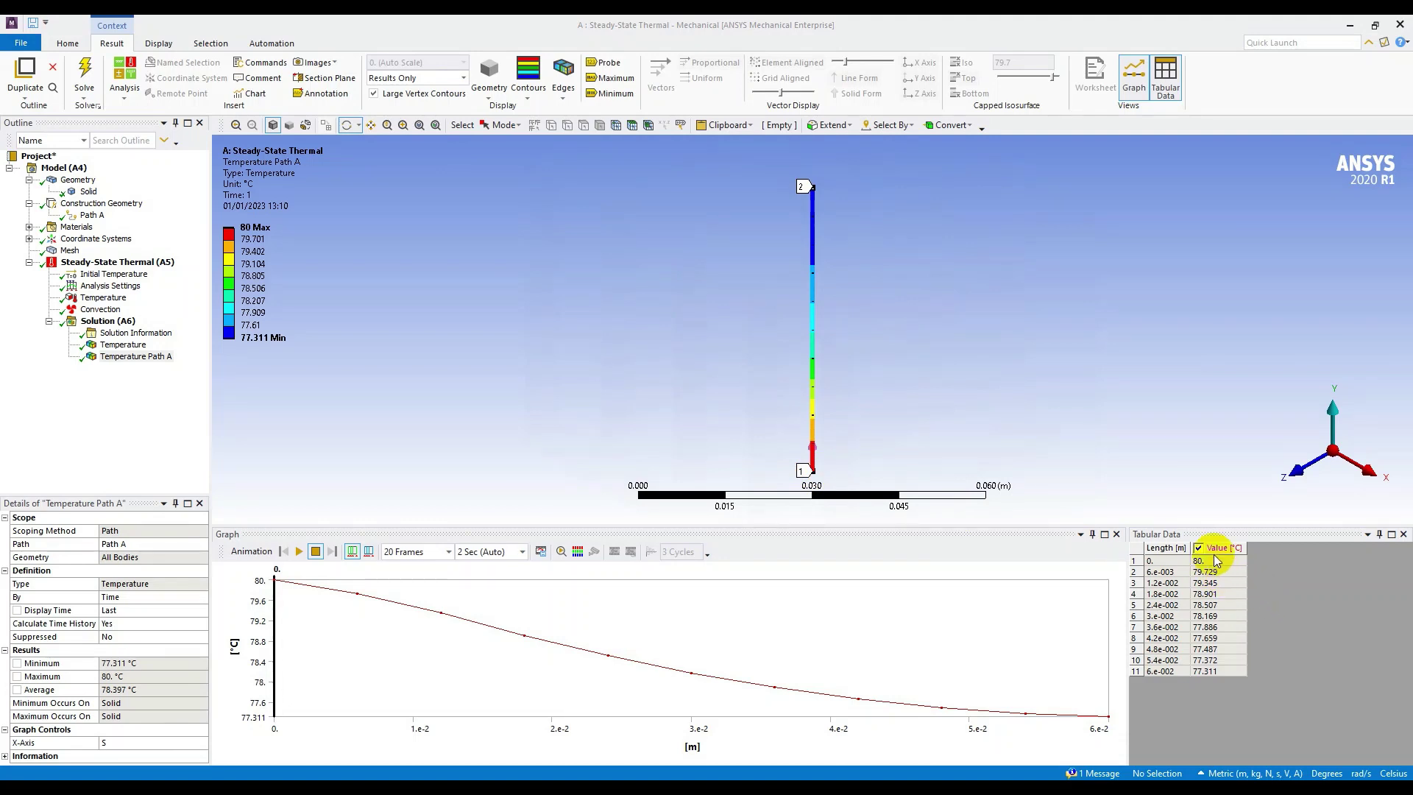
Capture the Temperature Path A graph and its tabular data as a screenshot with Snipping Tool.
left_click(1214, 670)
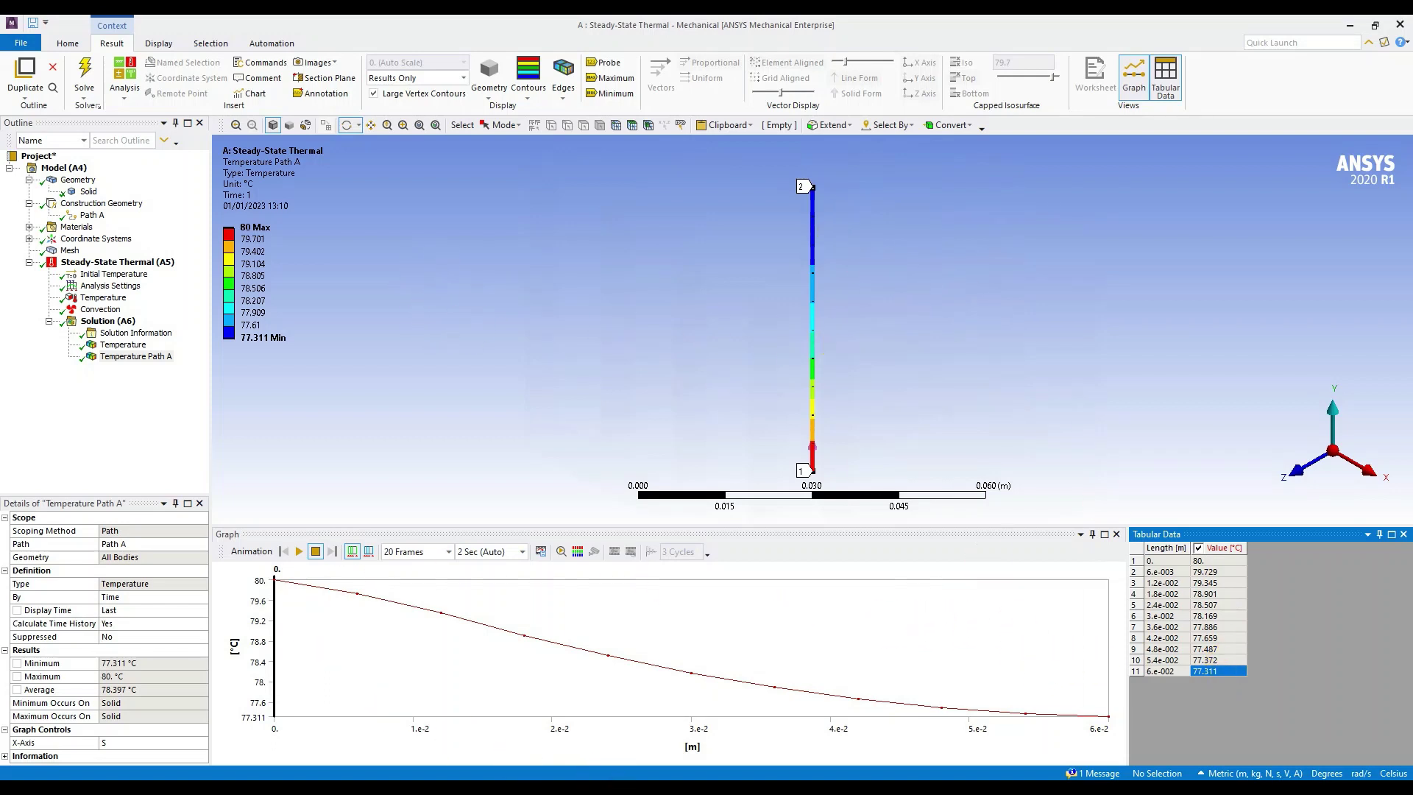
left_click(597, 787)
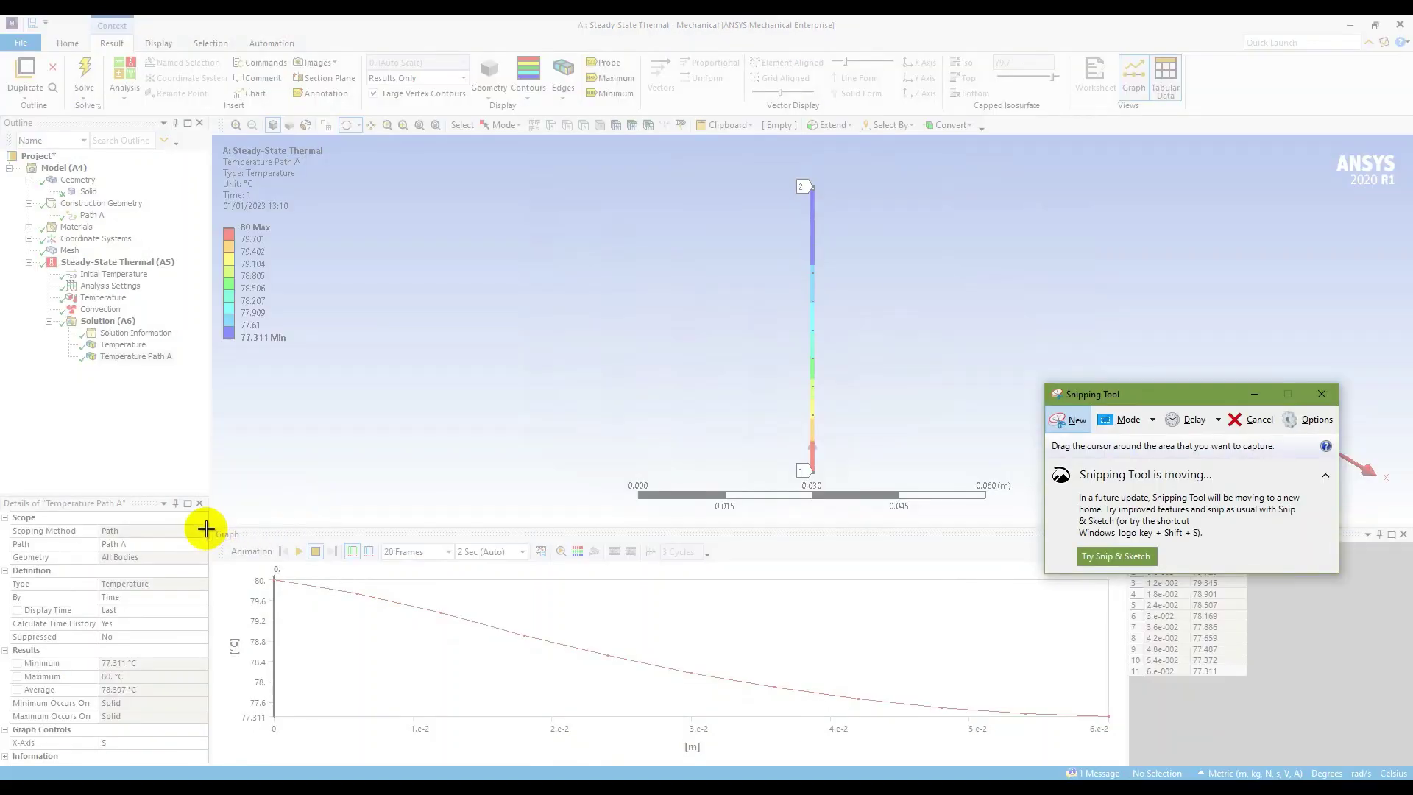
left_click_drag(210, 525, 1252, 760)
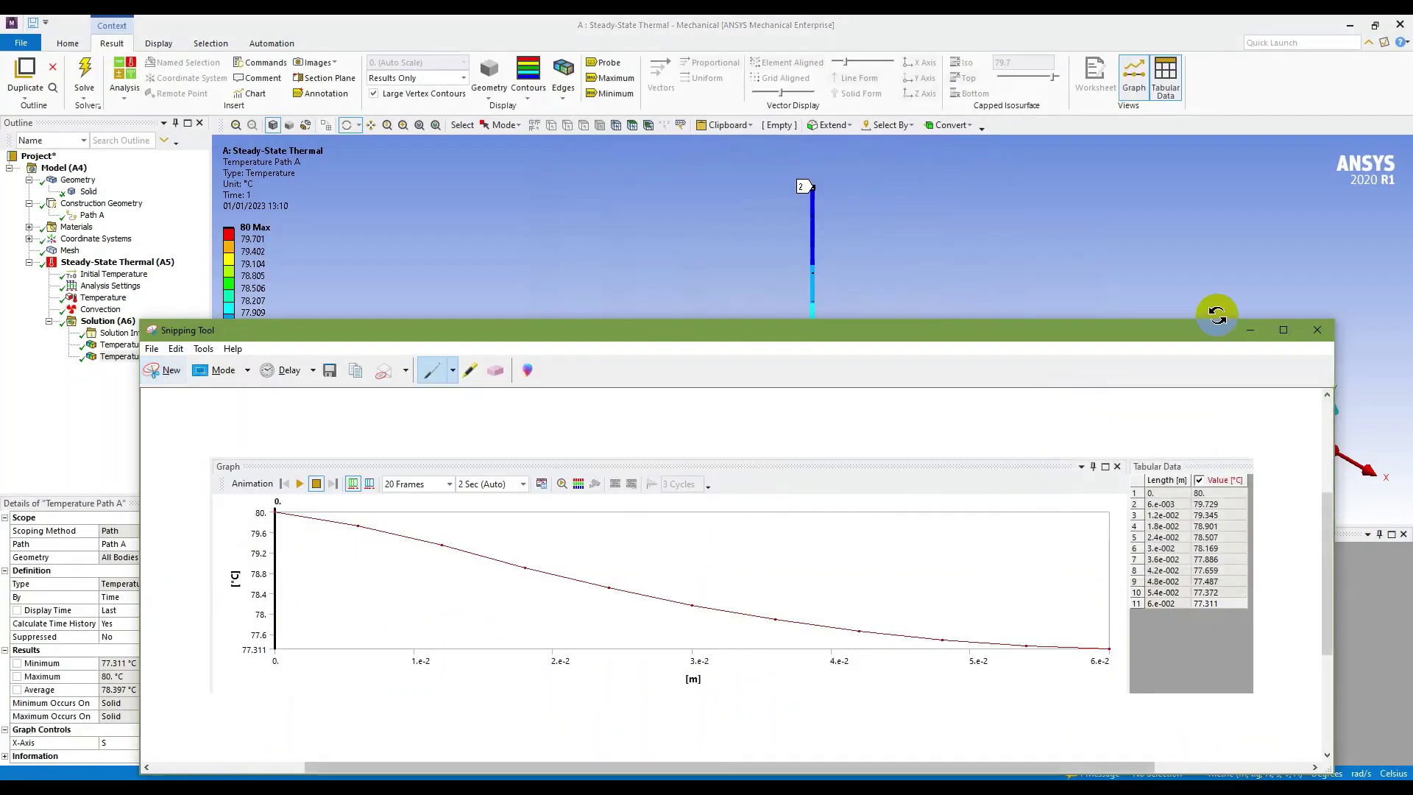
left_click_drag(1050, 329, 1411, 426)
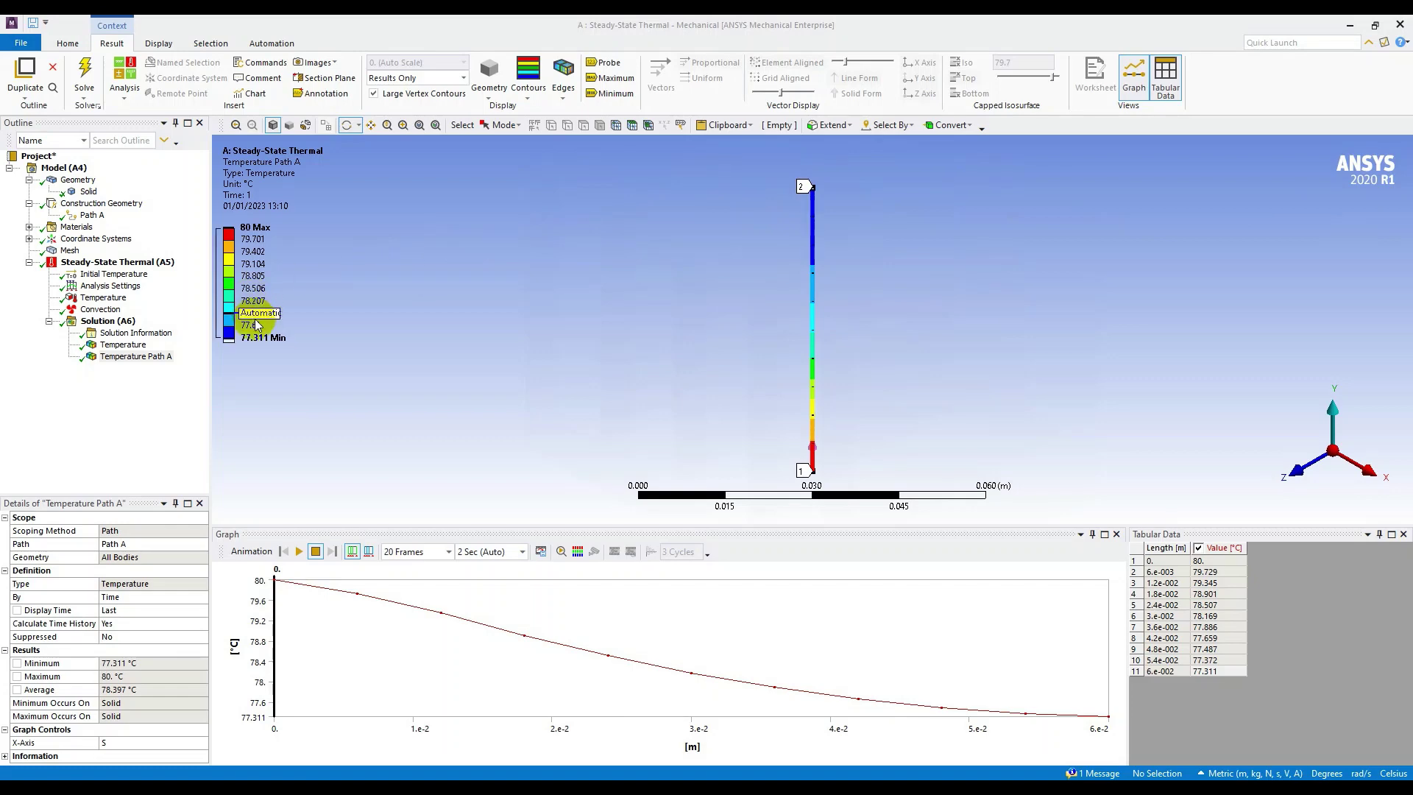
Display the Temperature result for all bodies and view the whole fin model.
left_click(117, 345)
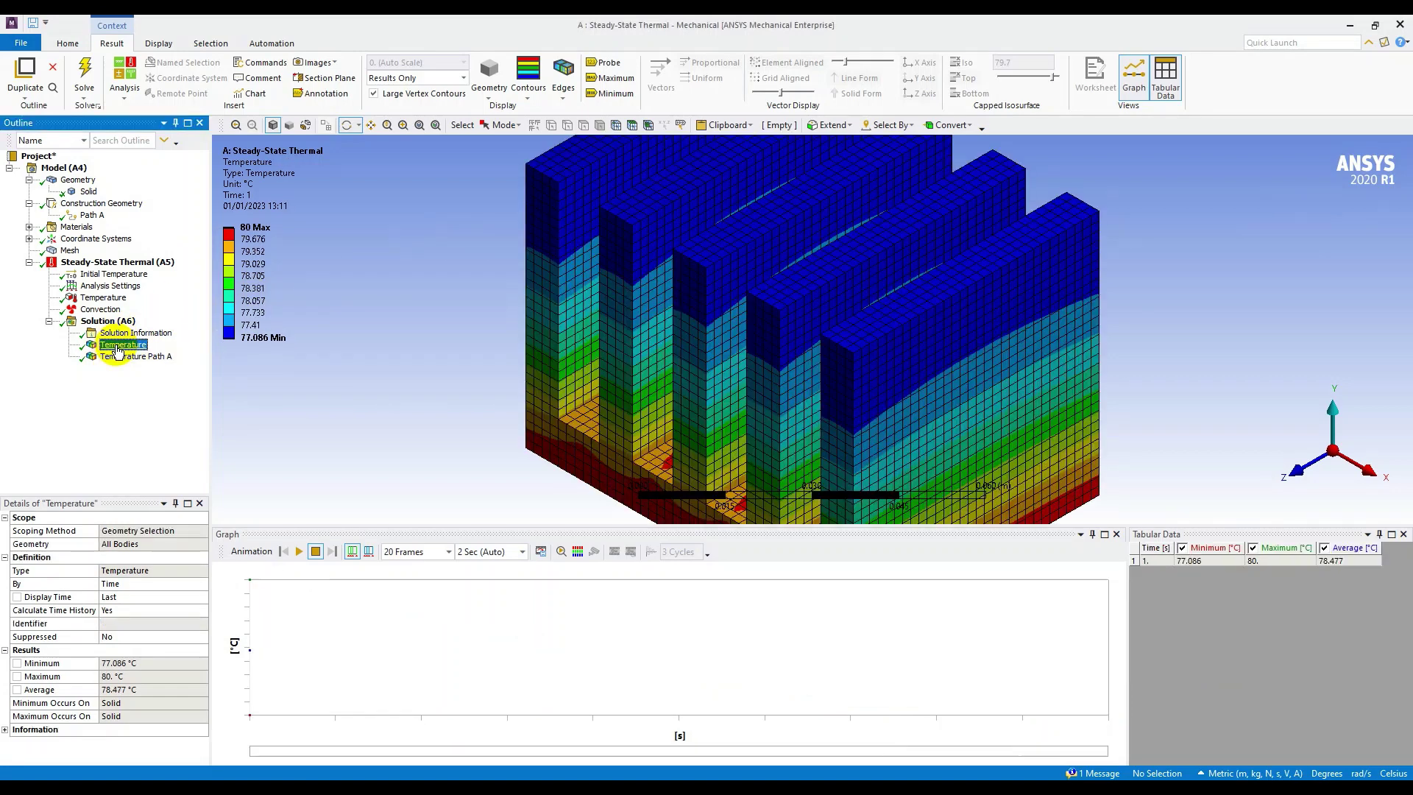
scroll(585, 378, "down", 4)
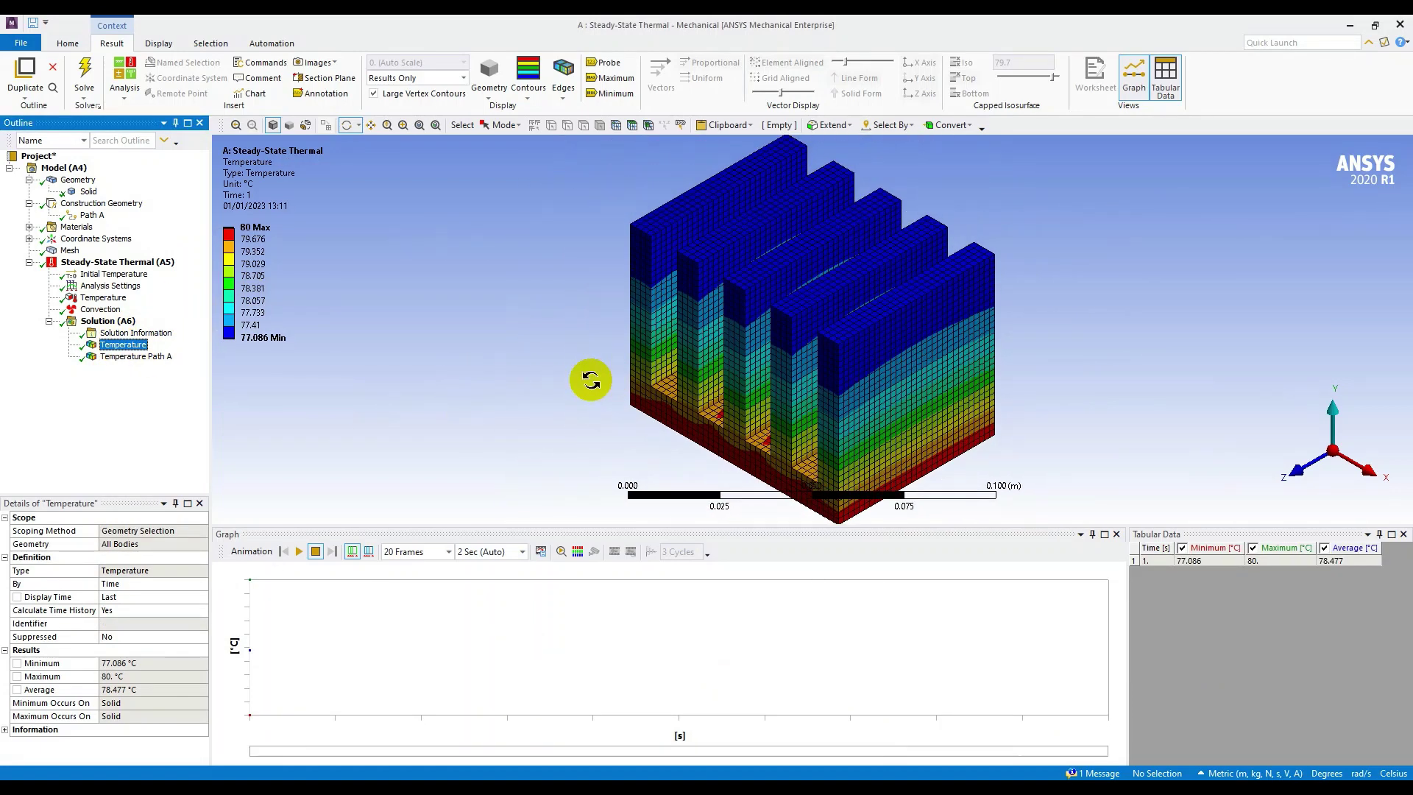
scroll(590, 380, "down", 1)
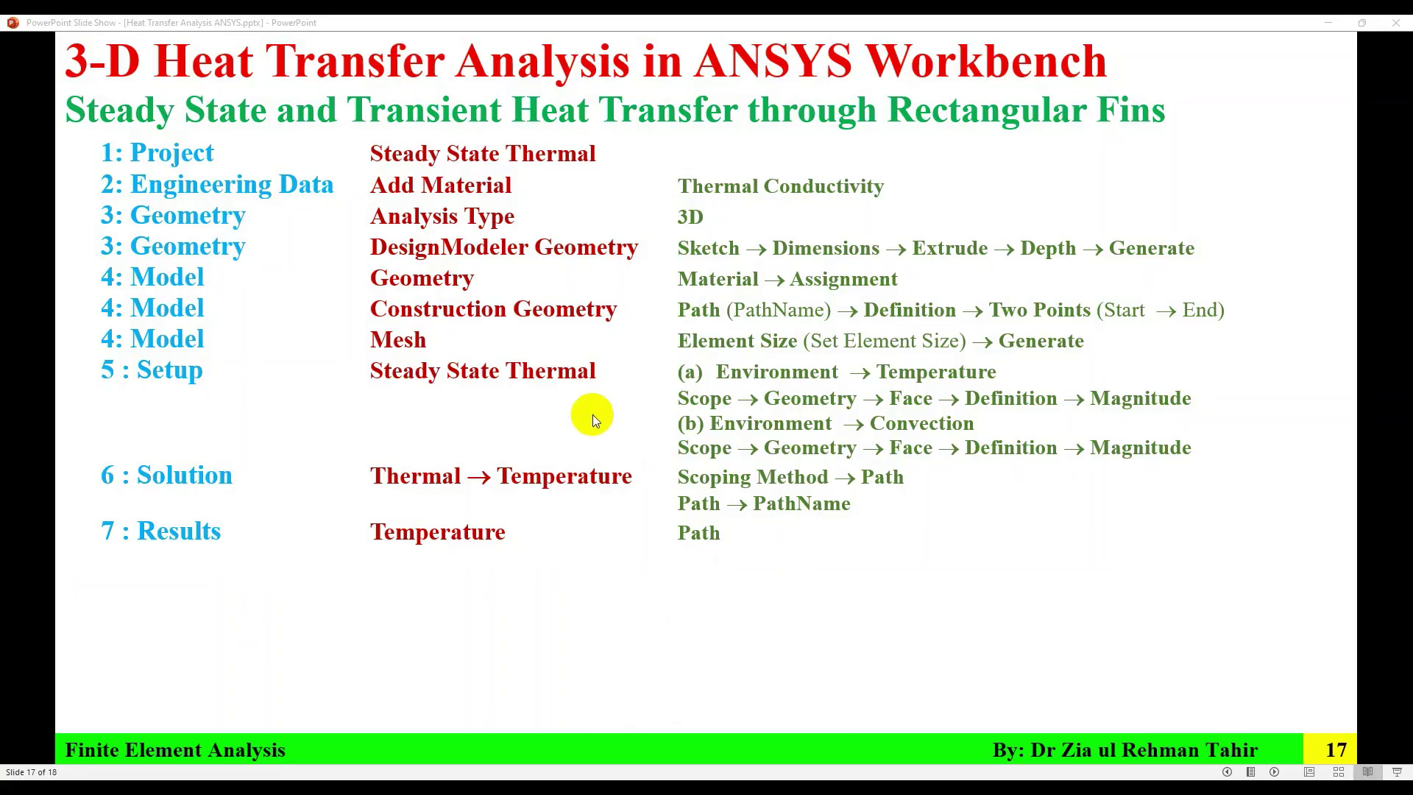
left_click(560, 610)
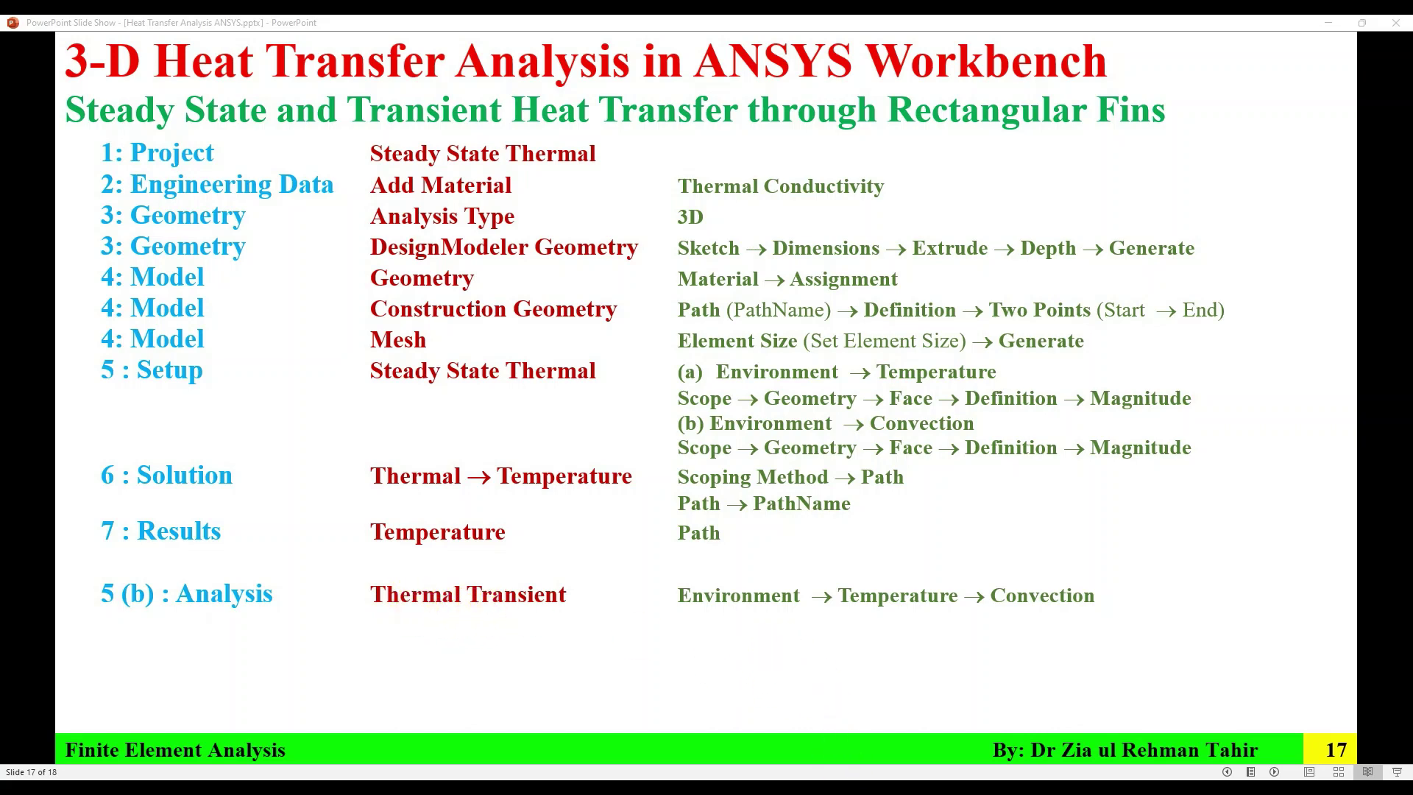
left_click(923, 787)
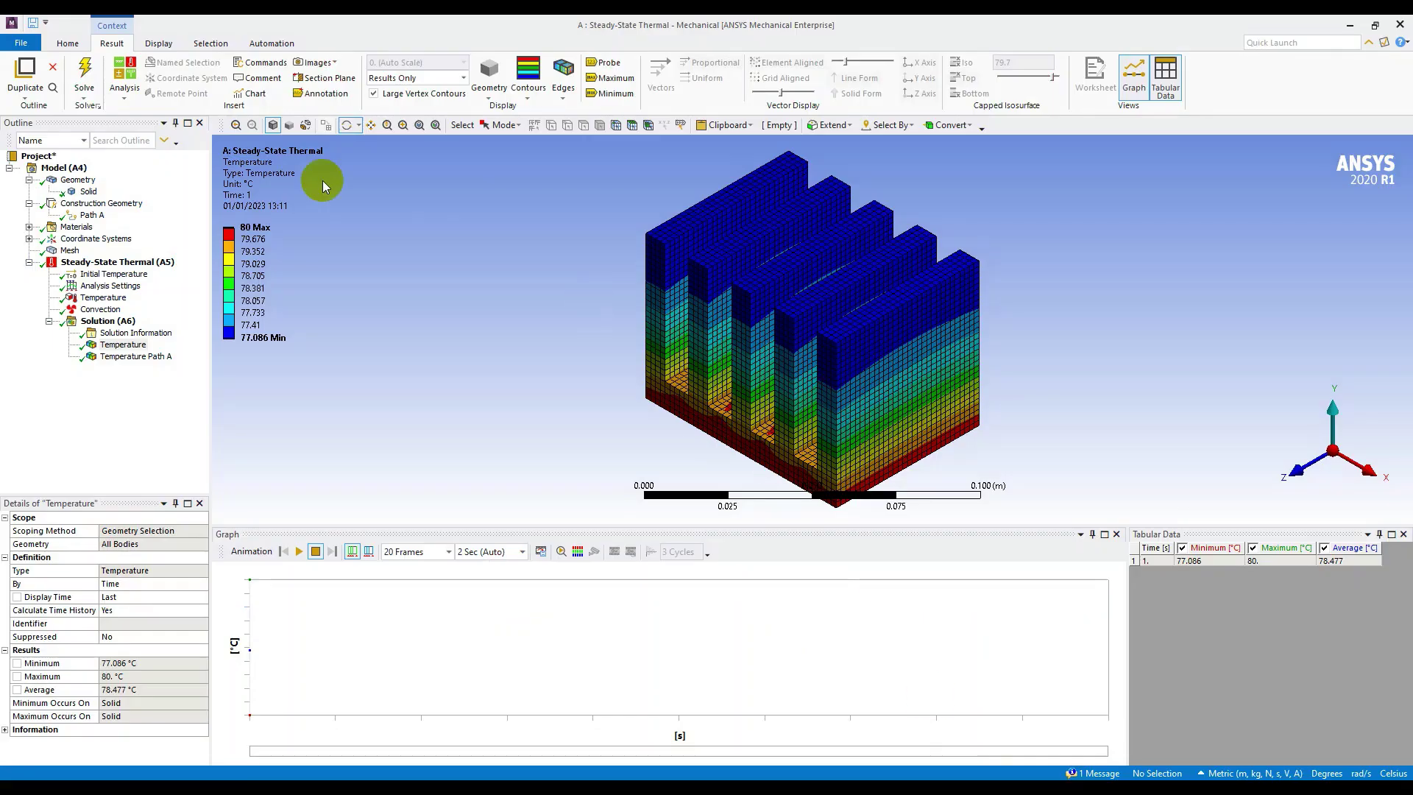
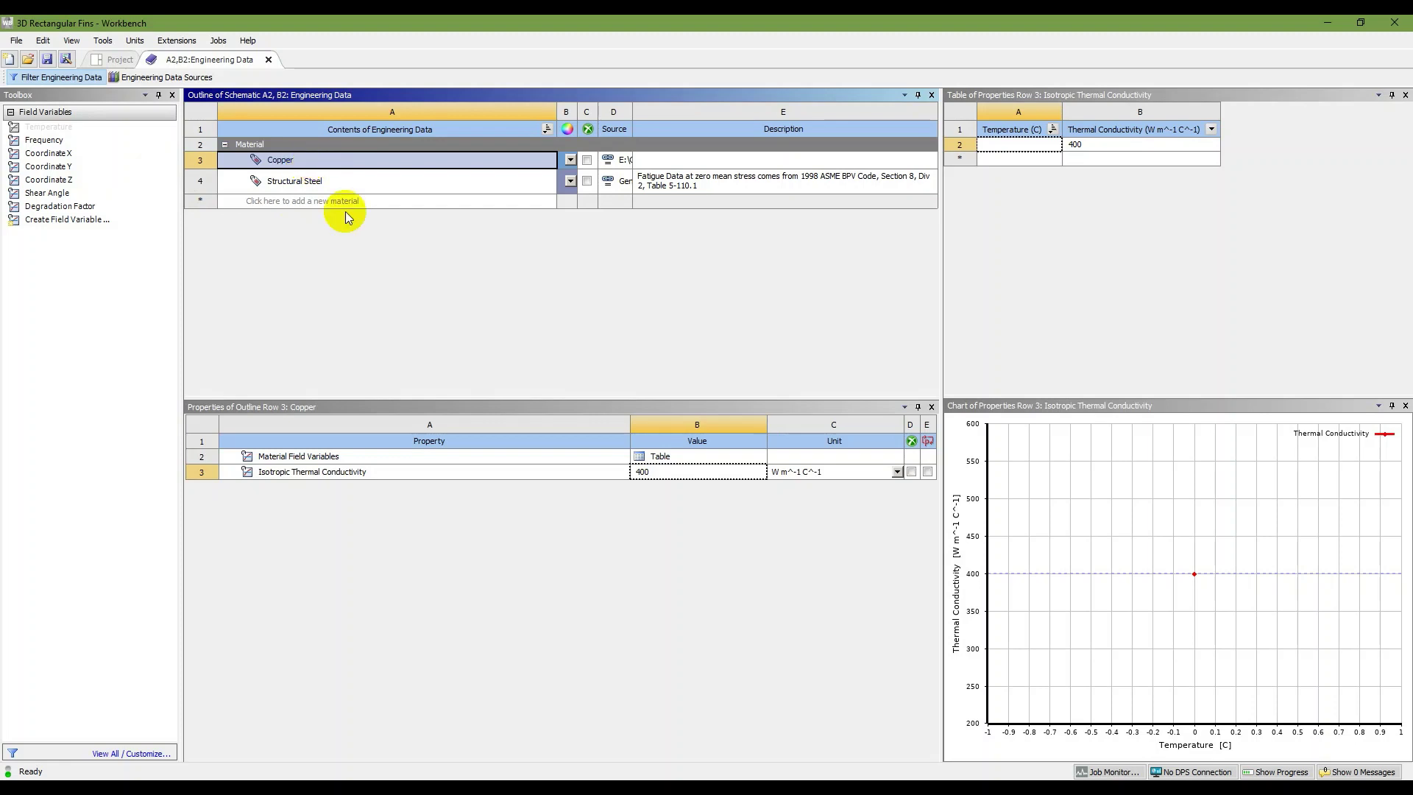
Add the Density and Specific Heat properties to the Copper material in Engineering Data.
left_click(324, 162)
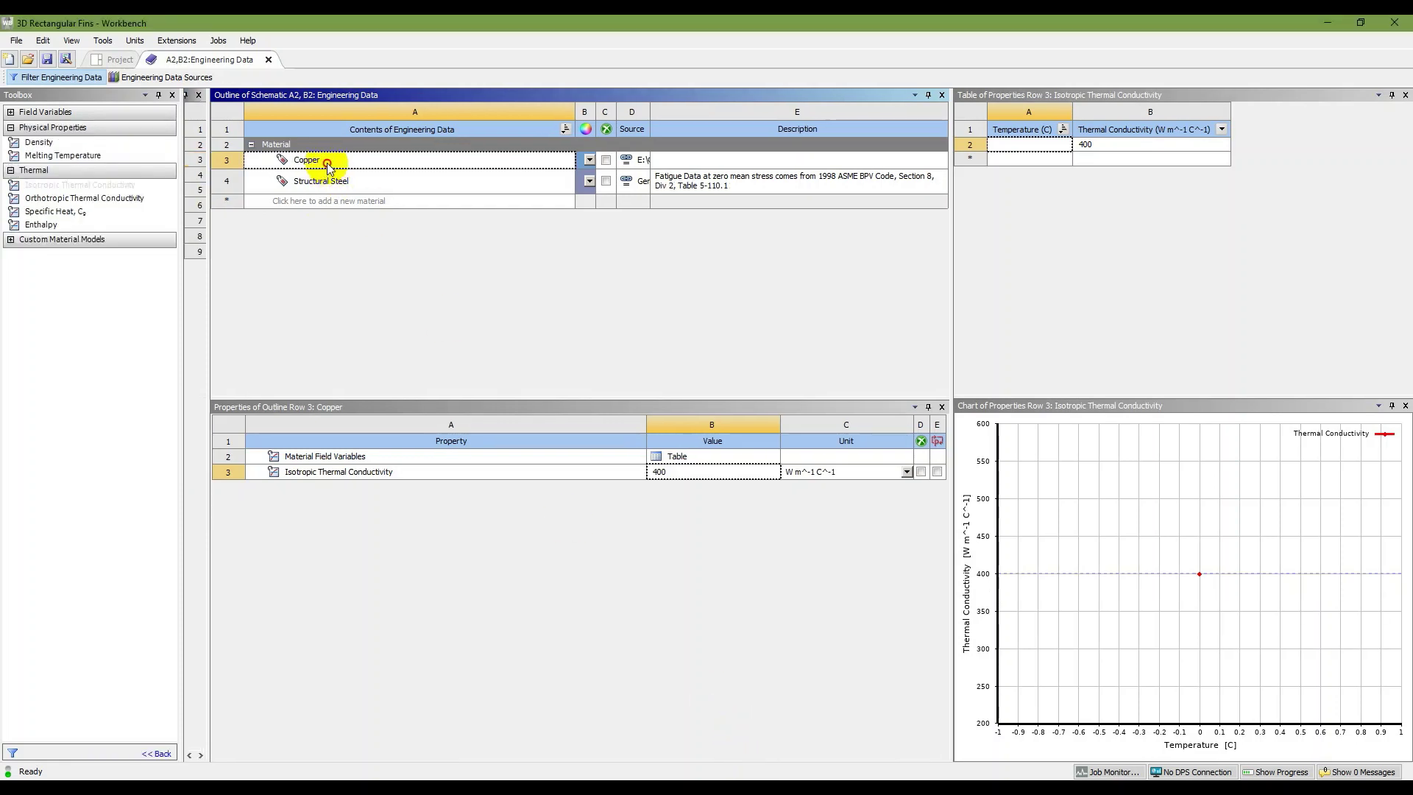
left_click_drag(38, 146, 314, 160)
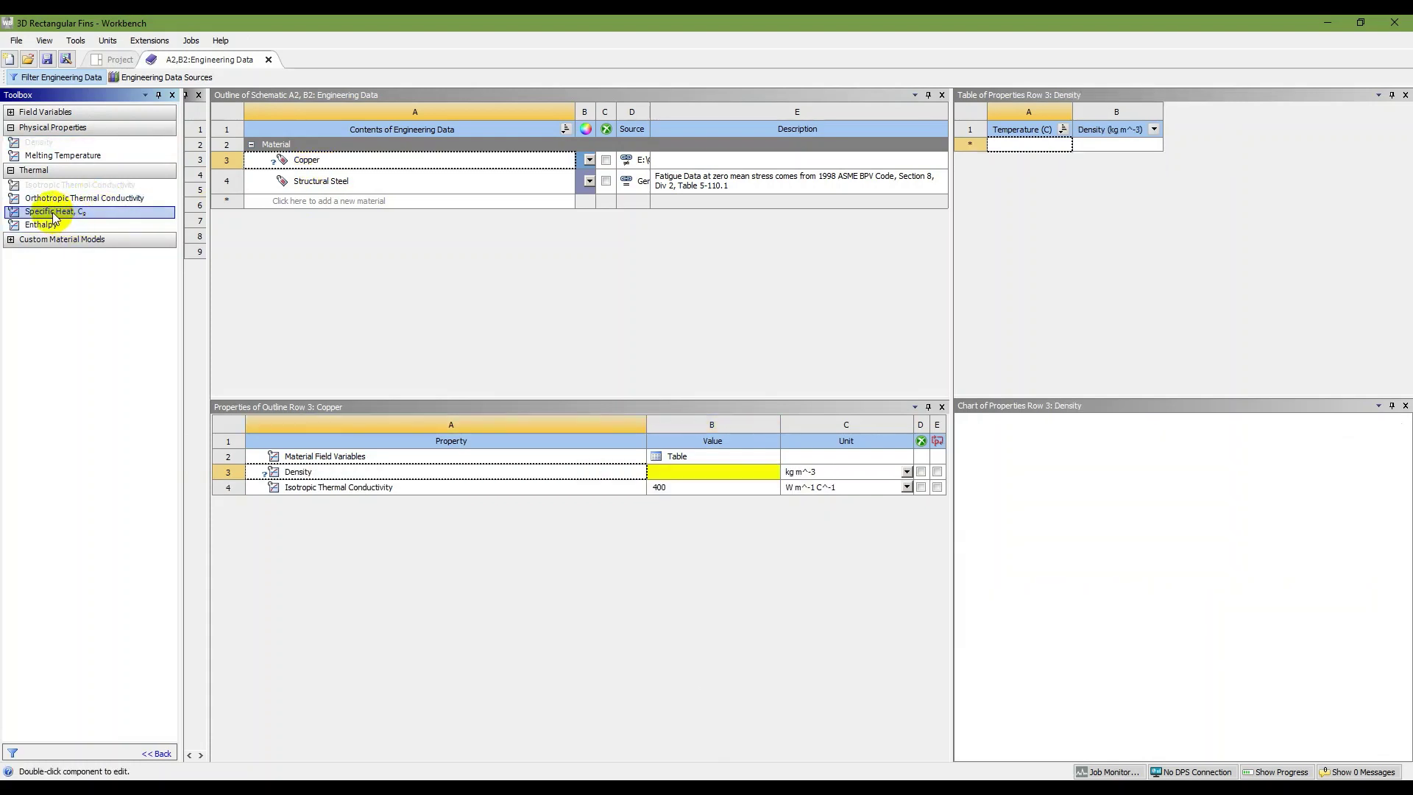
left_click_drag(54, 216, 313, 163)
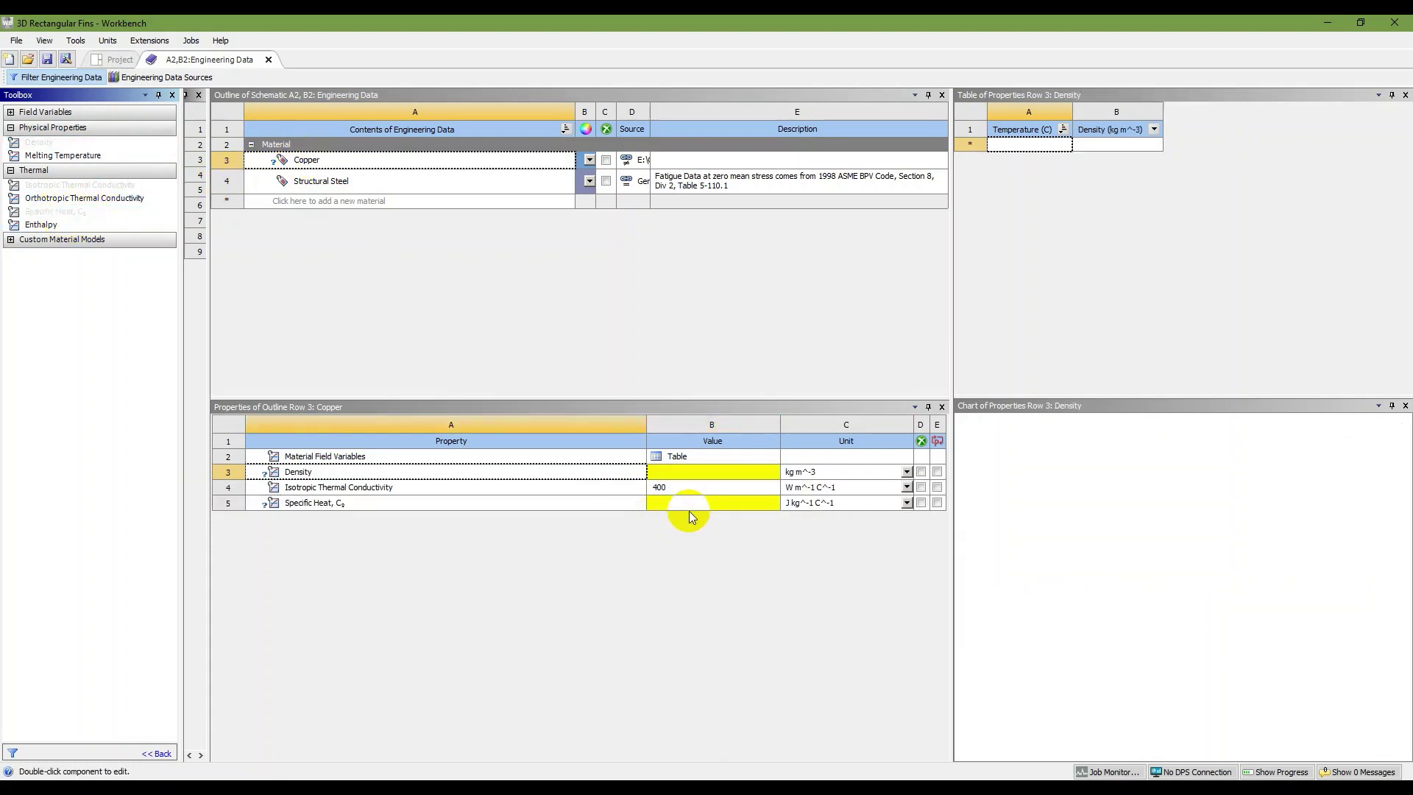
Set Copper's density to 9000 kg/m³ and specific heat to 385 J/kg·°C, and close Engineering Data.
left_click(699, 472)
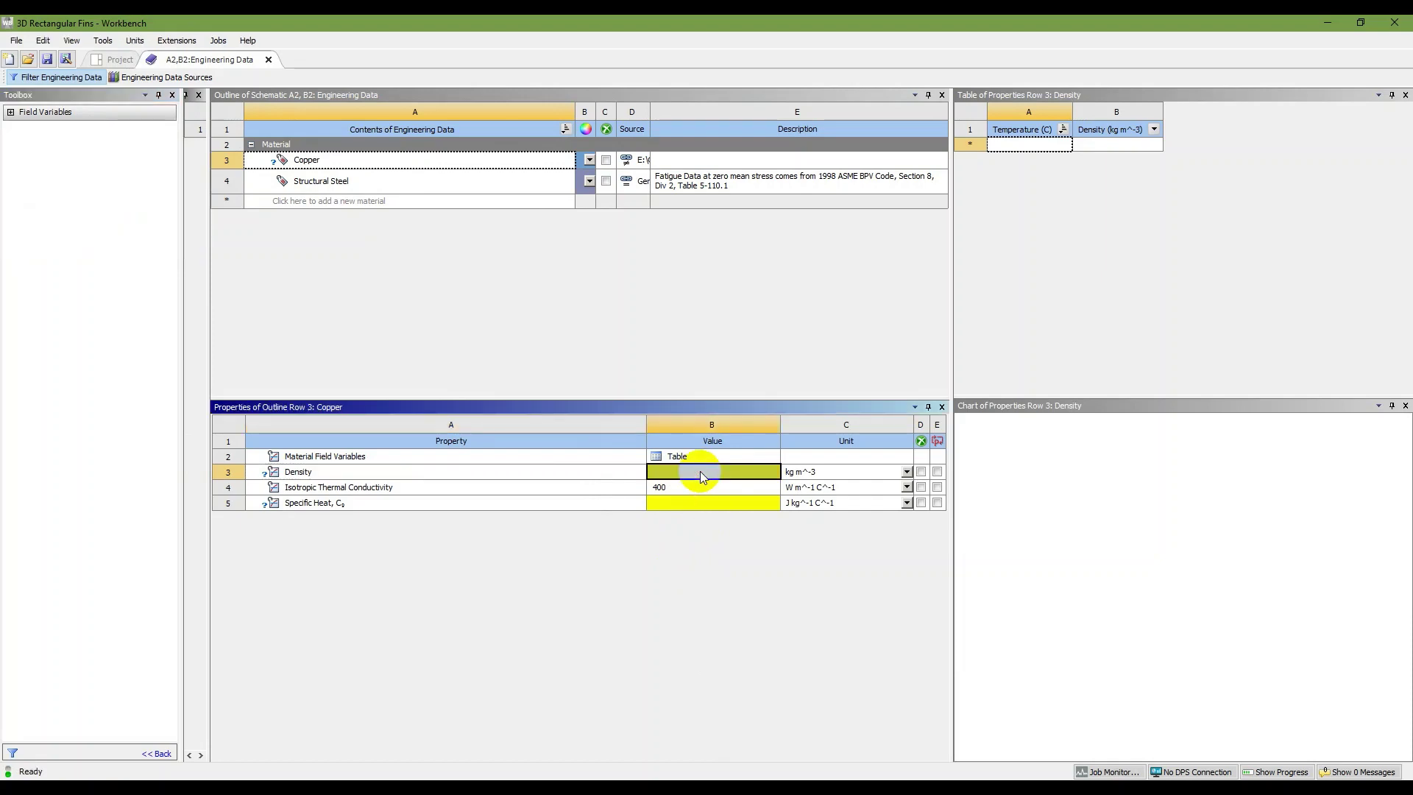
type("9")
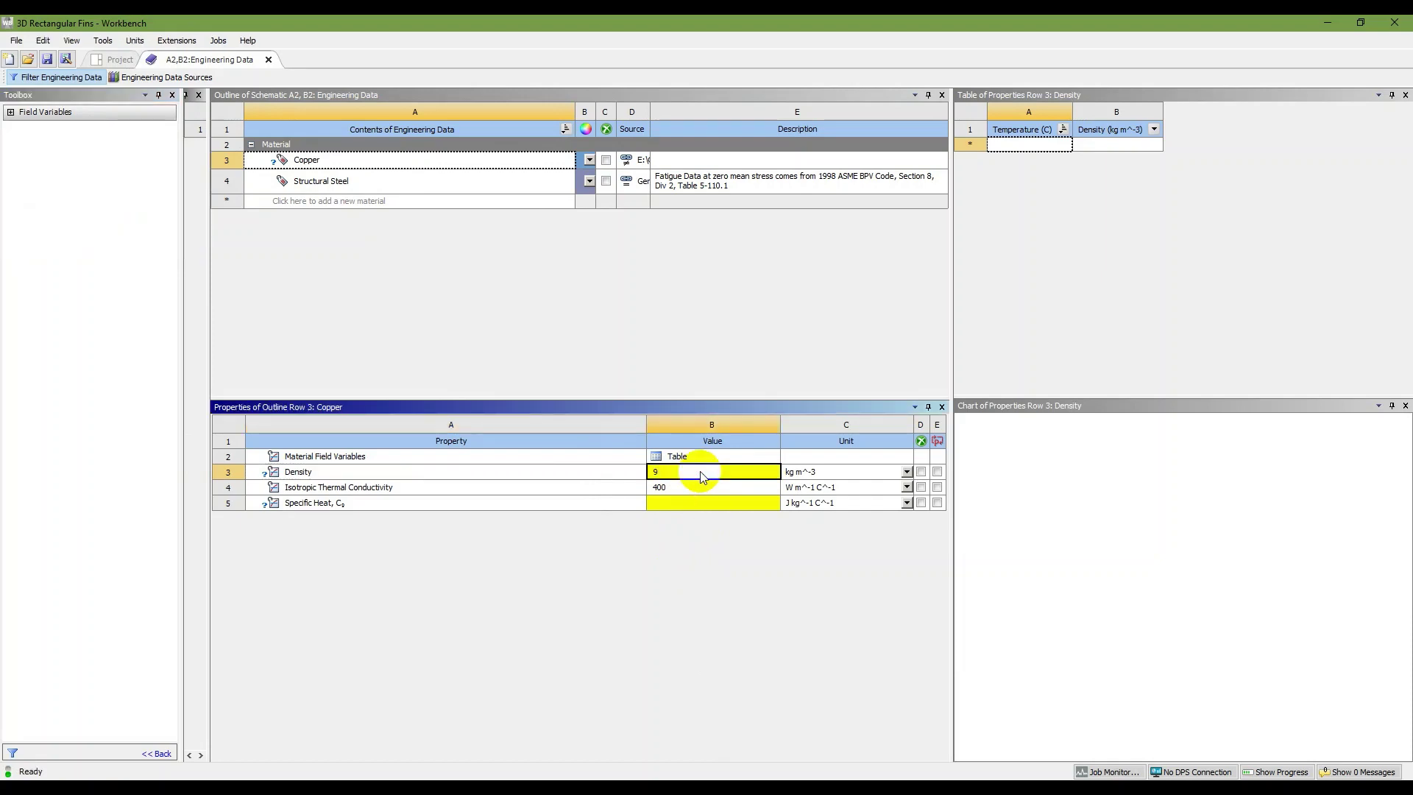
type("000")
left_click(674, 503)
type("385")
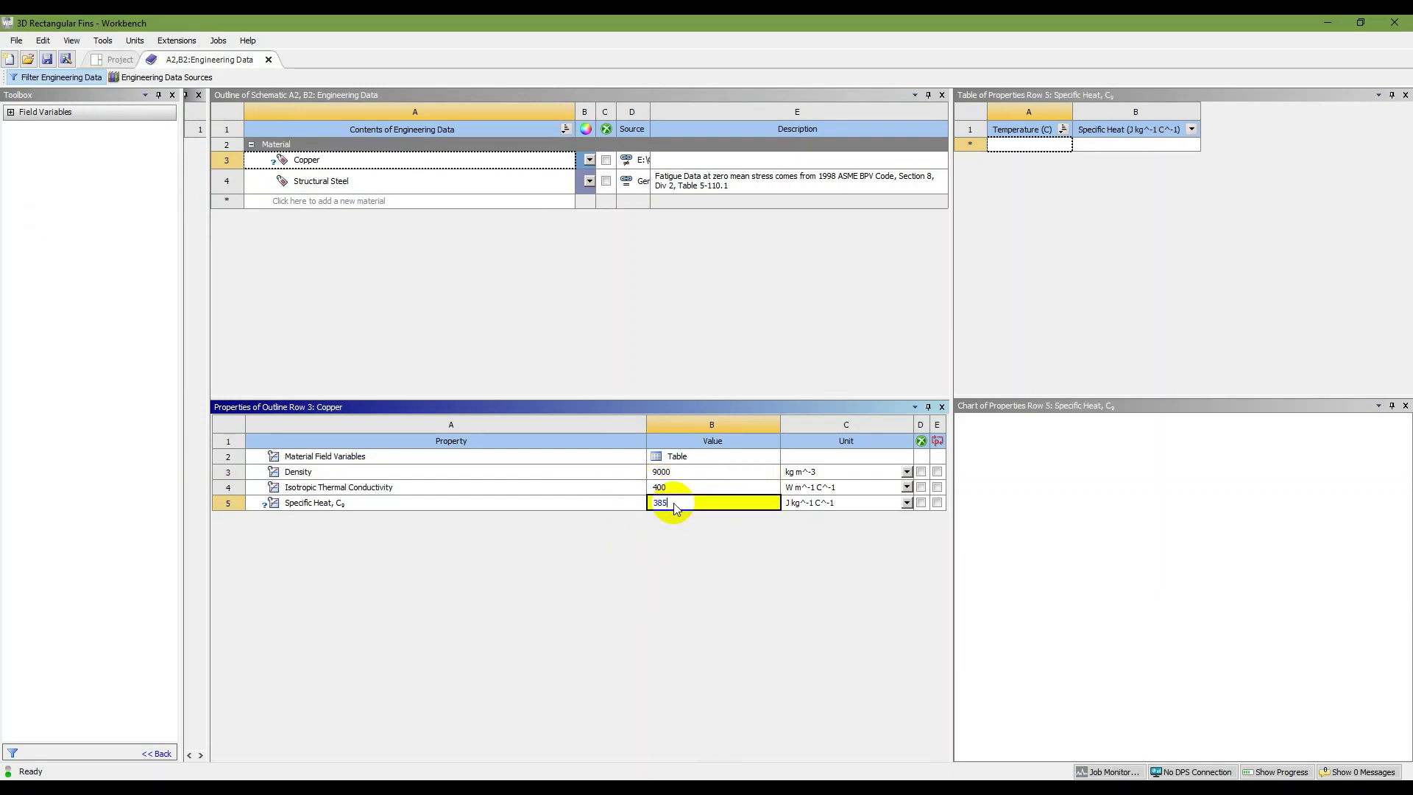
key("Return")
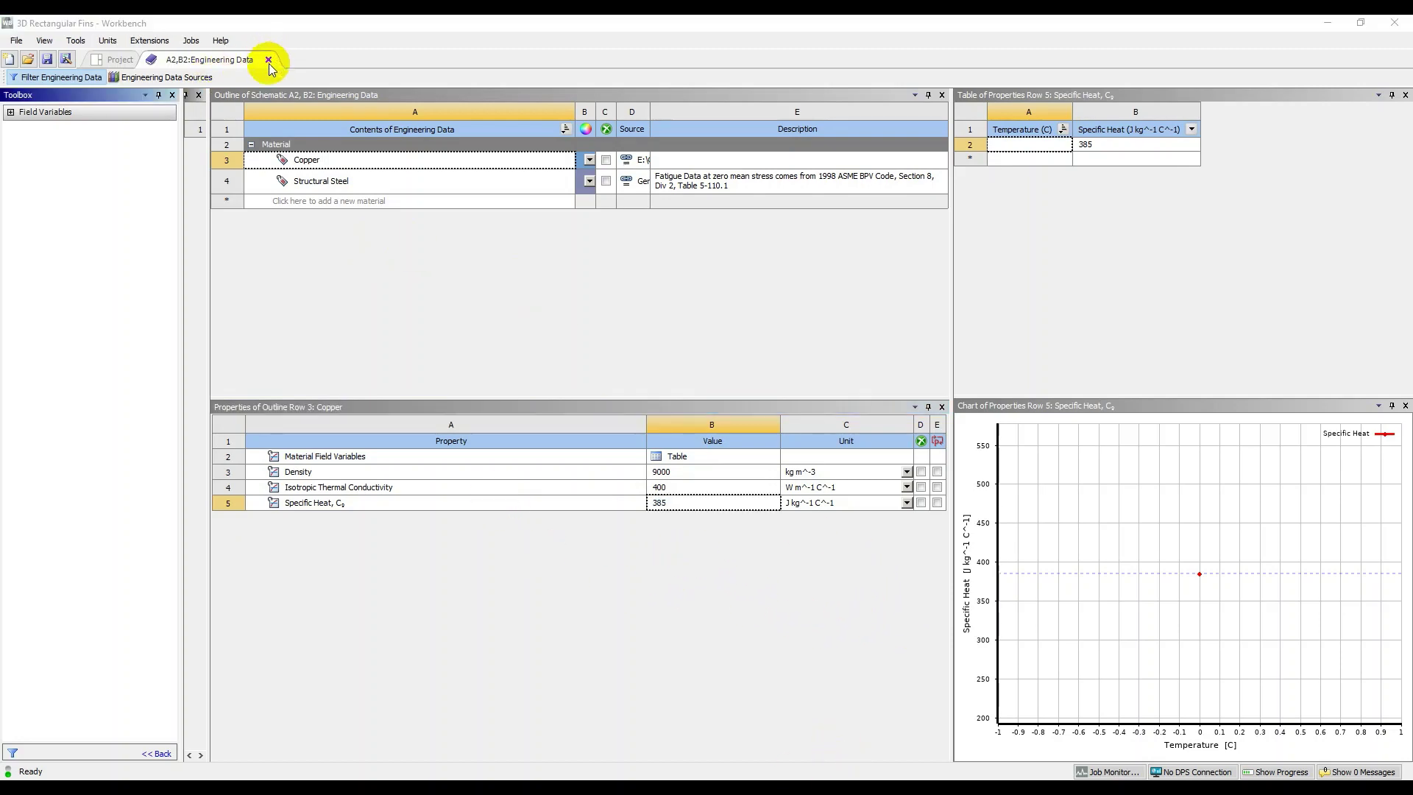
left_click(268, 61)
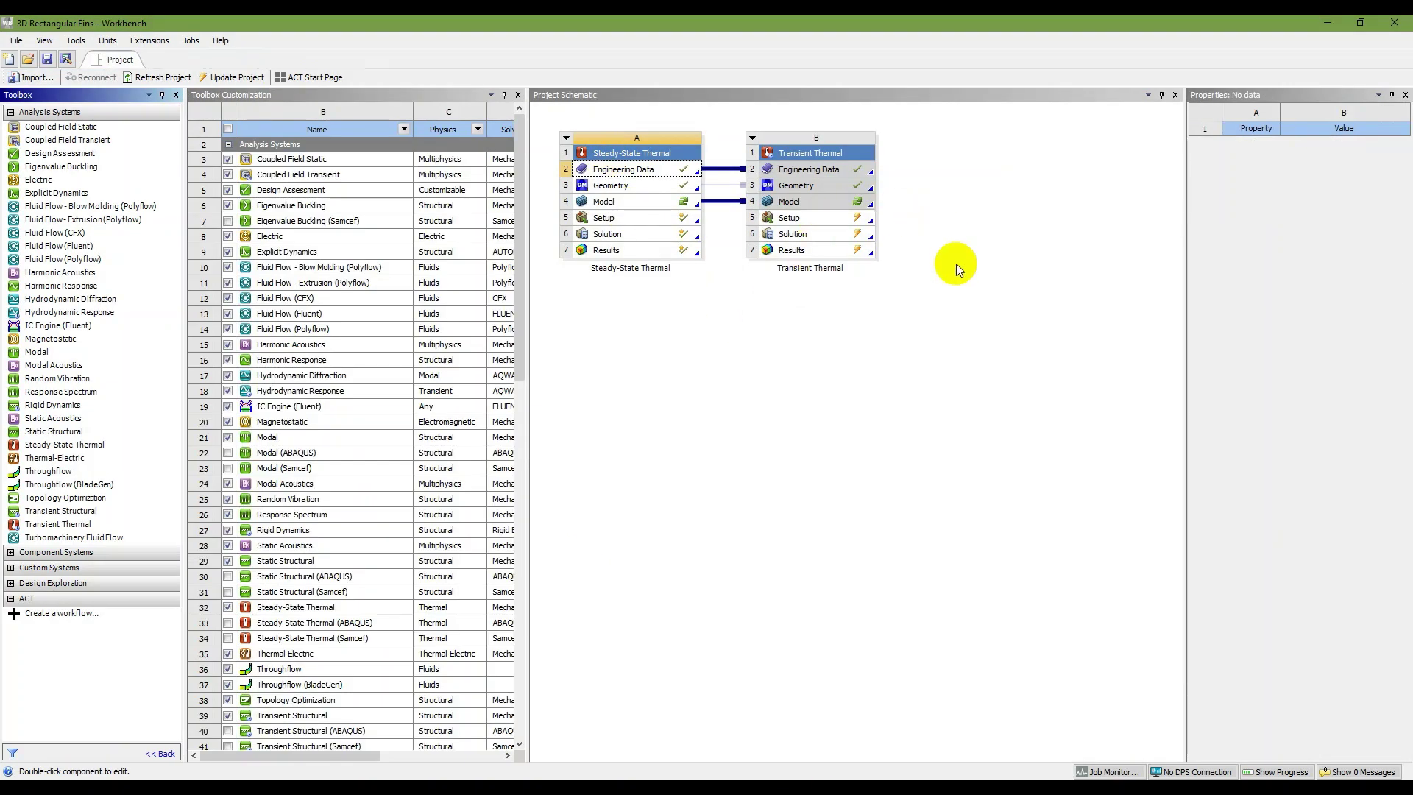
Close the toolbox customization view and update the Model of the Steady-State Thermal system.
left_click(518, 95)
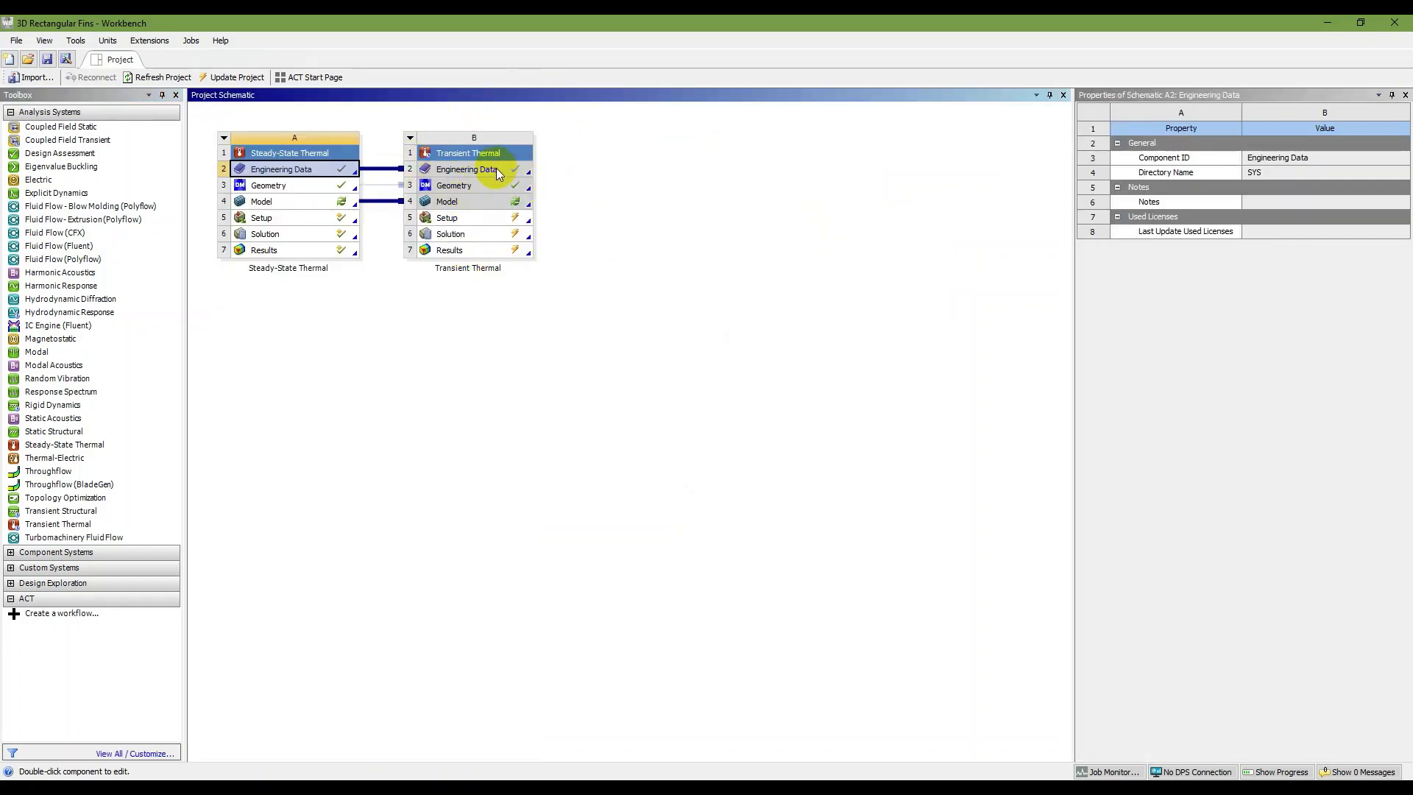
left_click(488, 203)
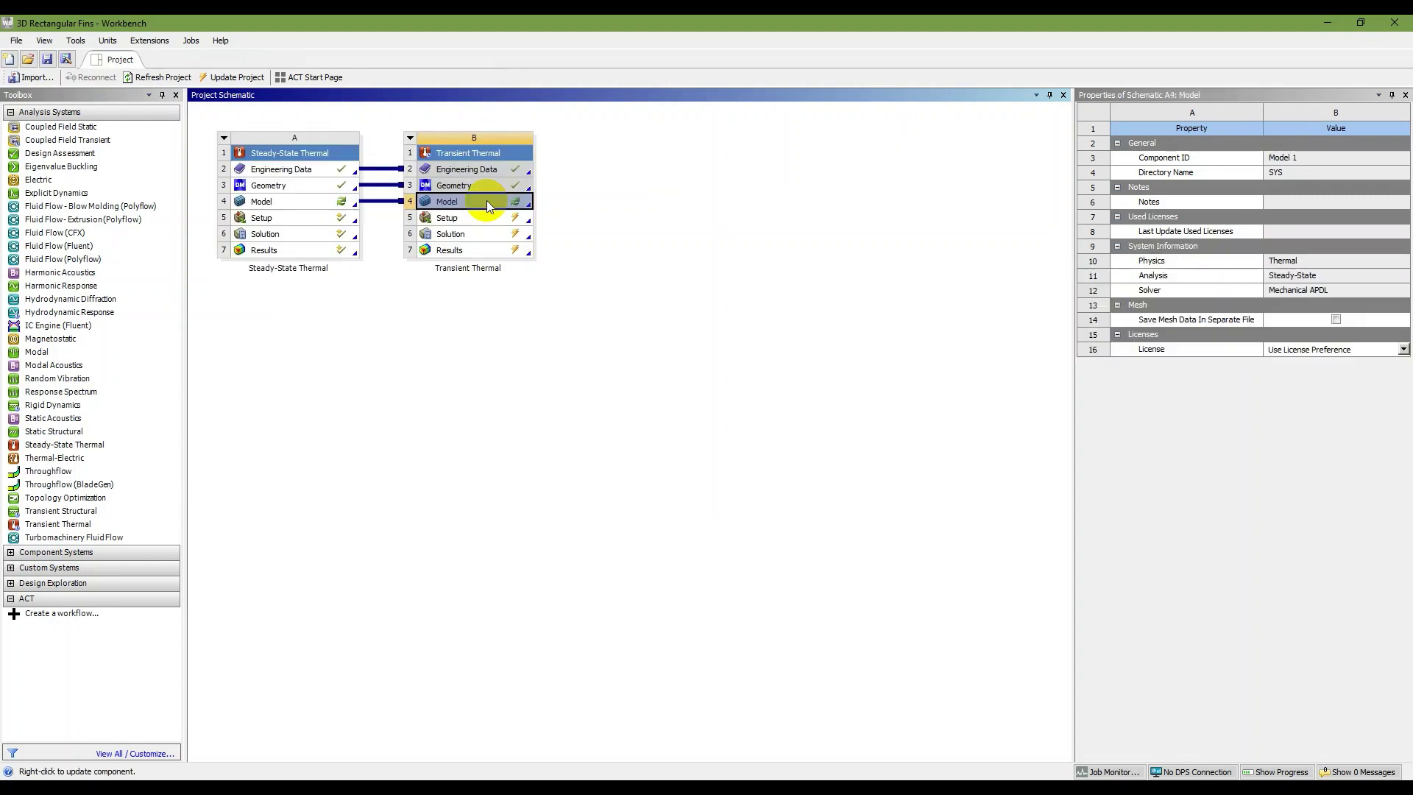
right_click(498, 200)
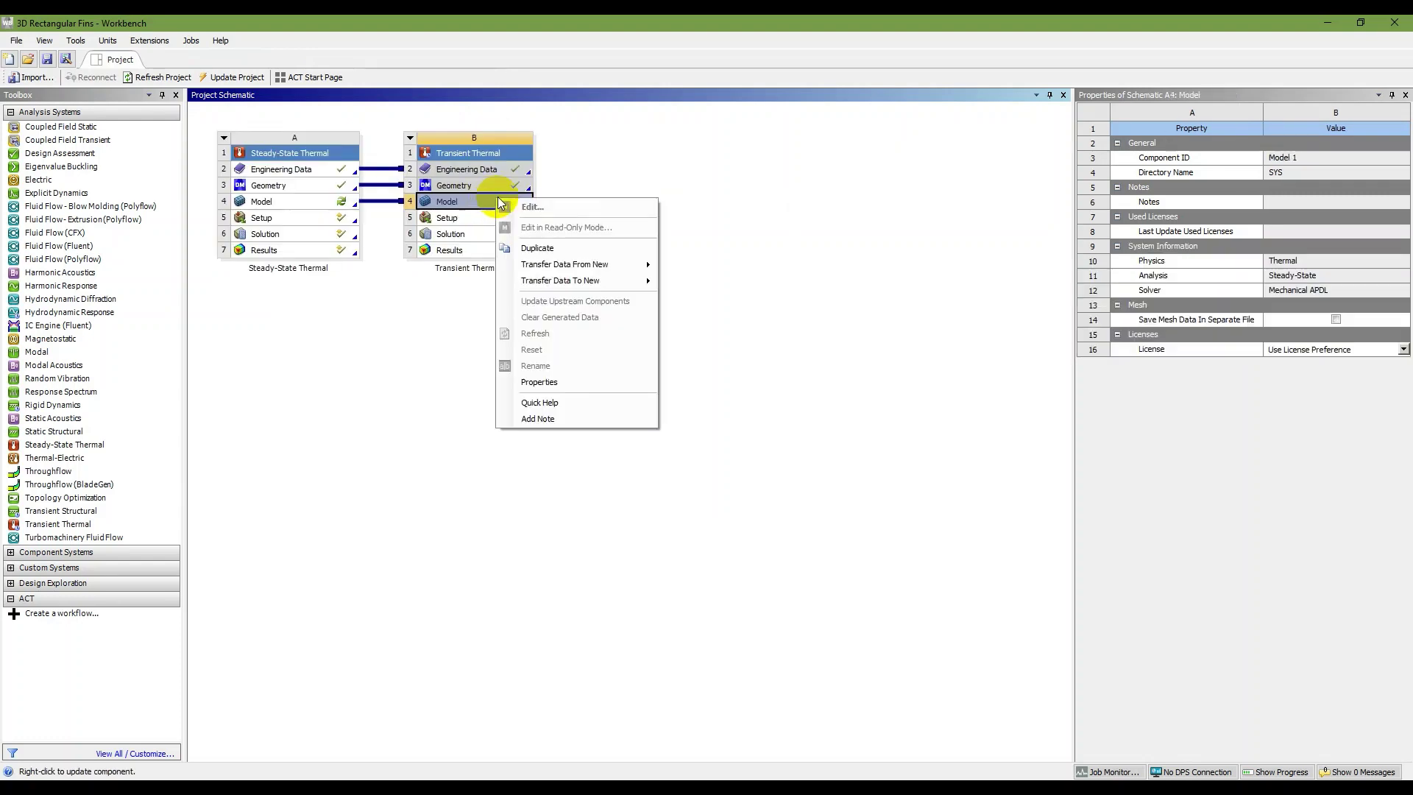
left_click(452, 302)
left_click(315, 205)
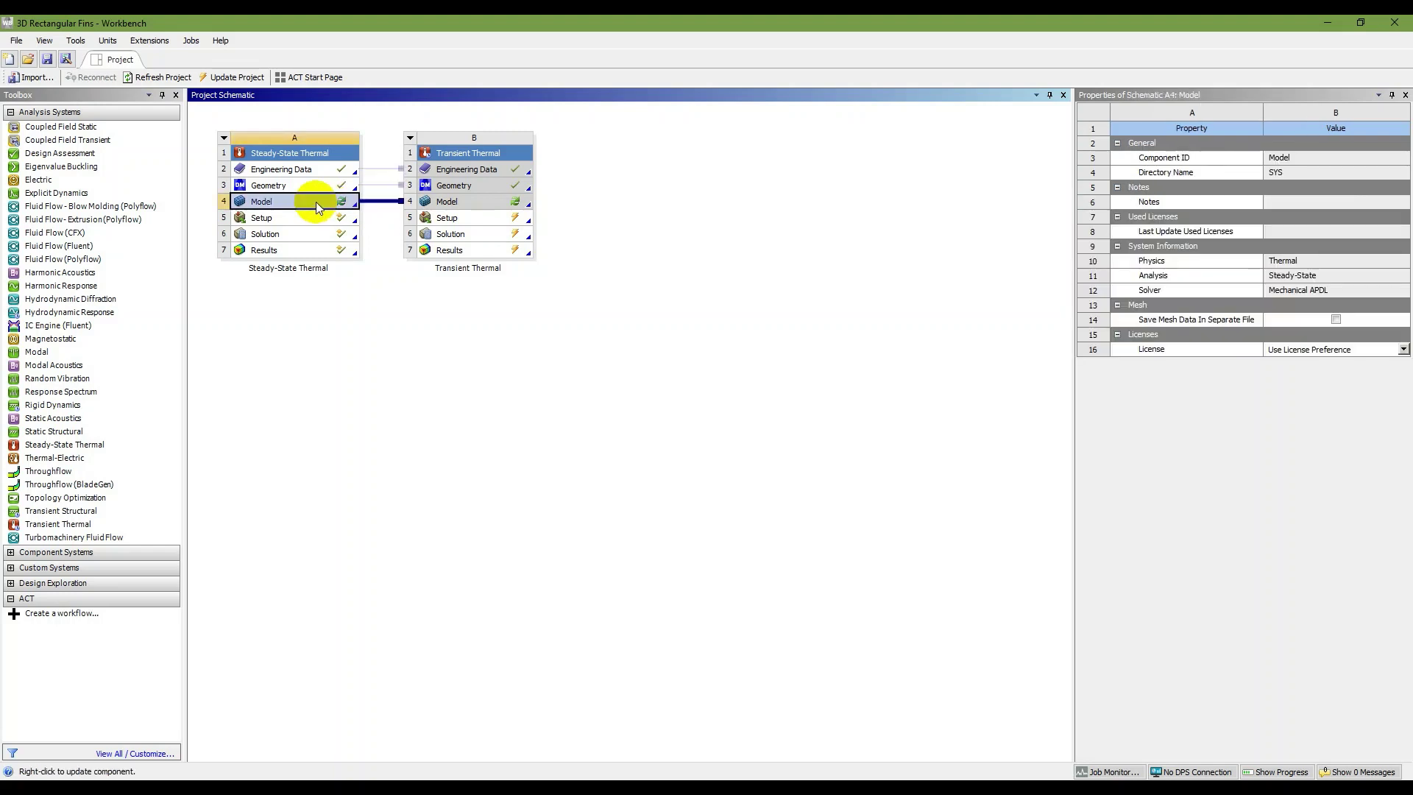
right_click(315, 201)
left_click(367, 297)
left_click(265, 218)
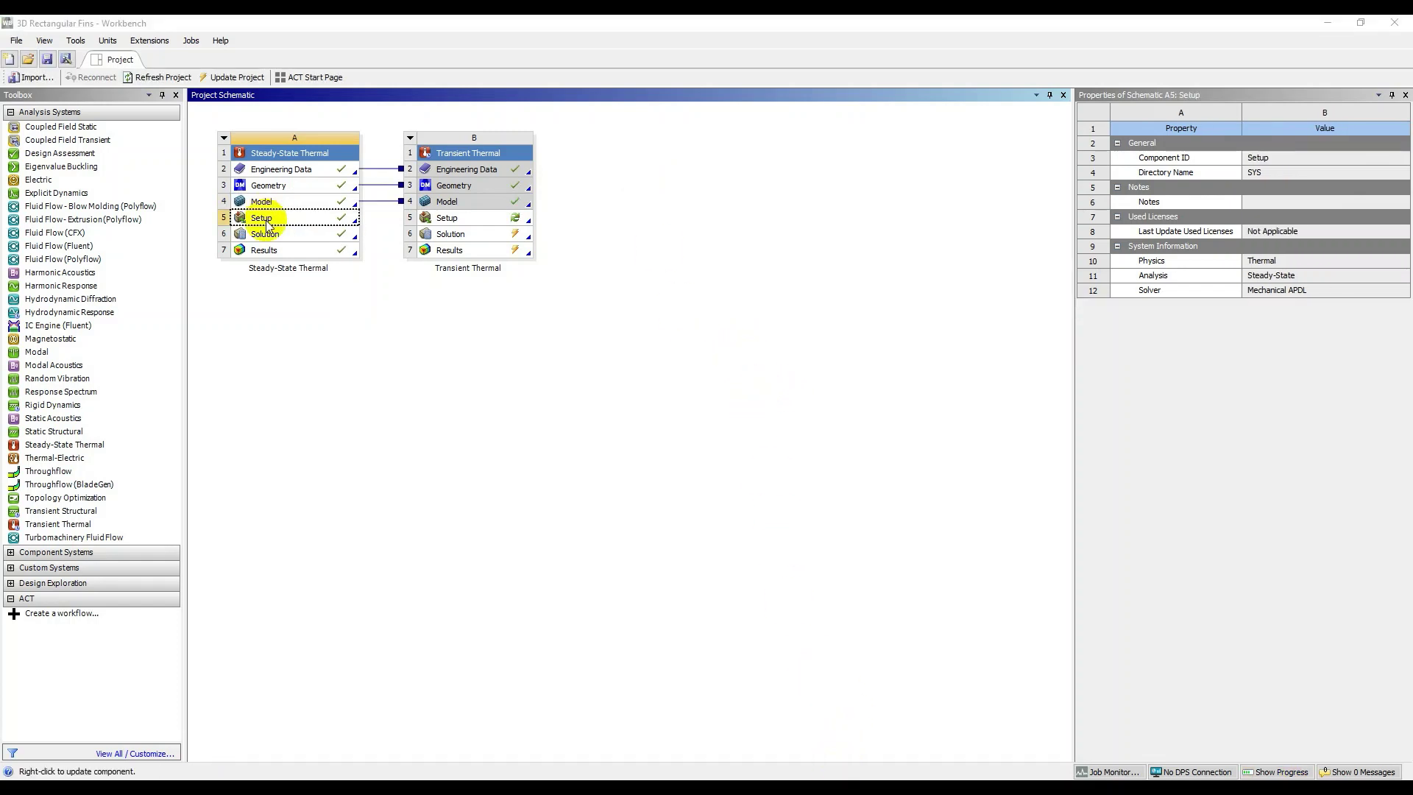
Update the Setup of the Transient Thermal system and check Copper's properties among the materials in Mechanical.
left_click(468, 217)
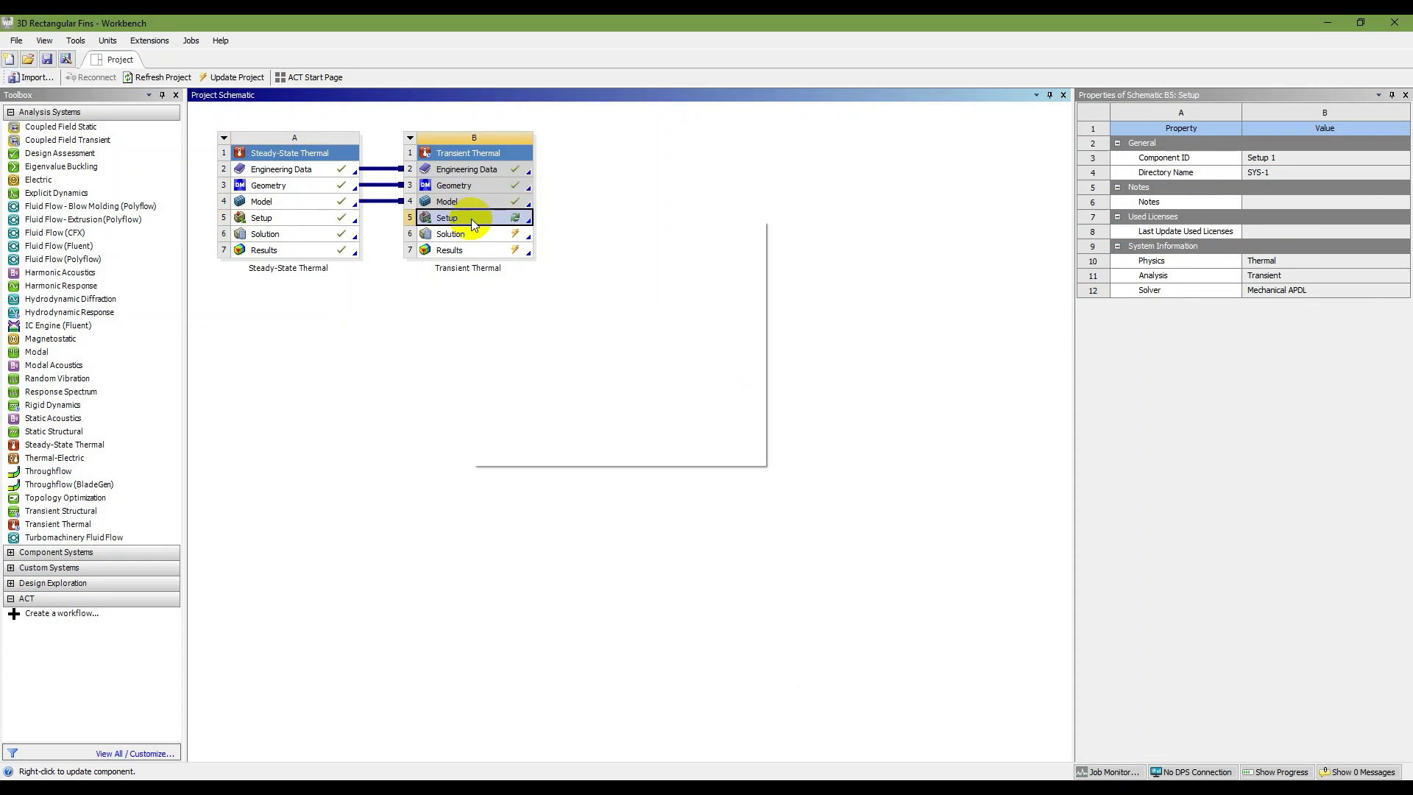
right_click(472, 220)
left_click(520, 326)
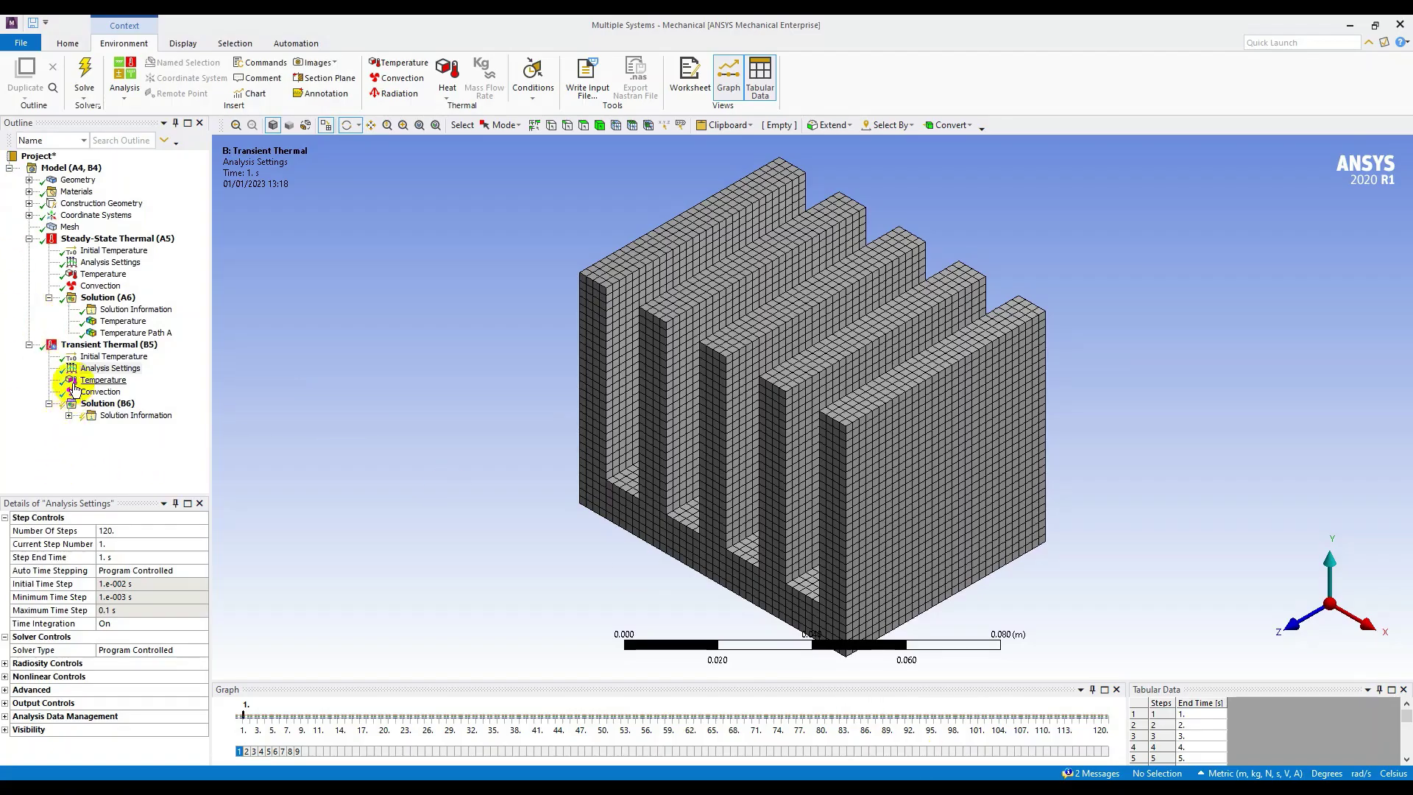
left_click(28, 191)
left_click(91, 204)
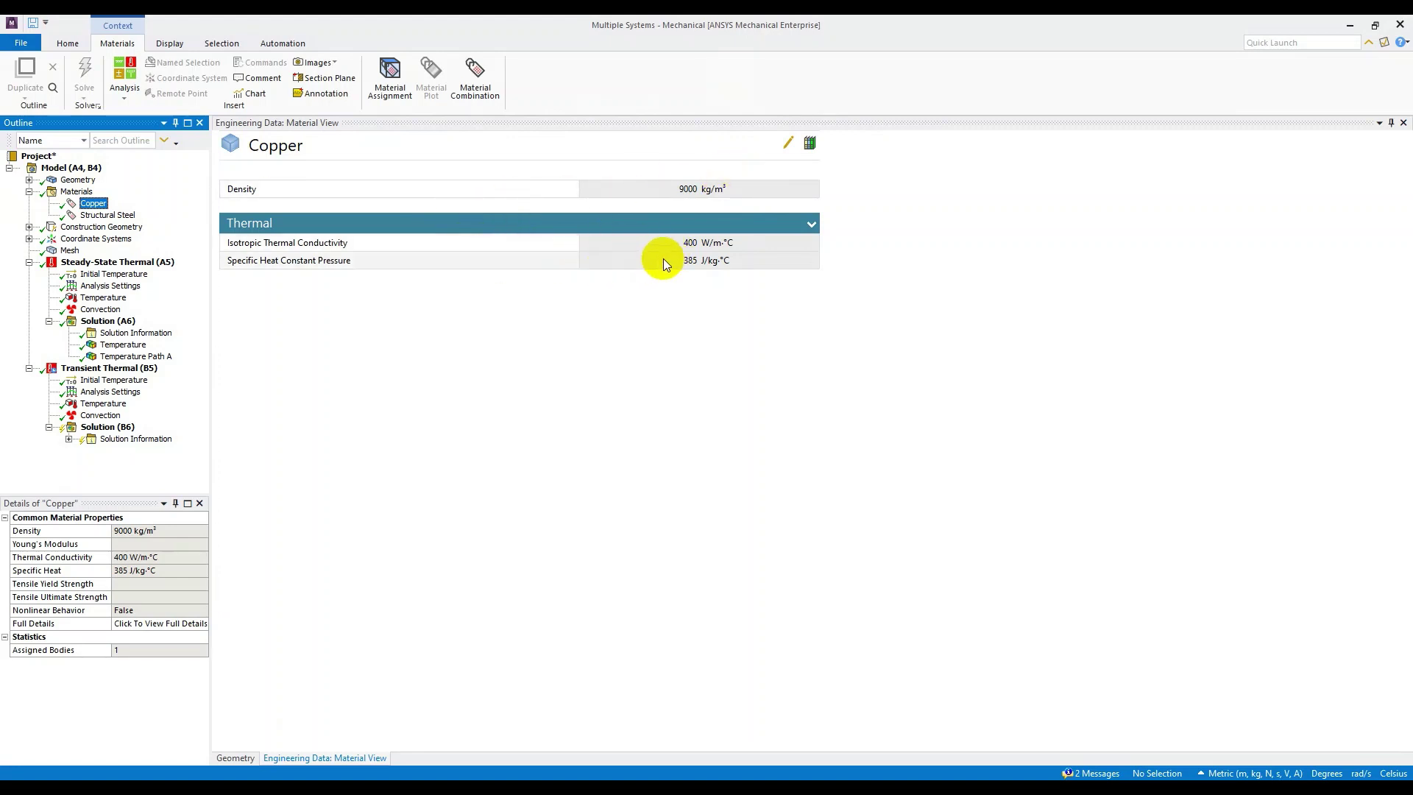
left_click(28, 192)
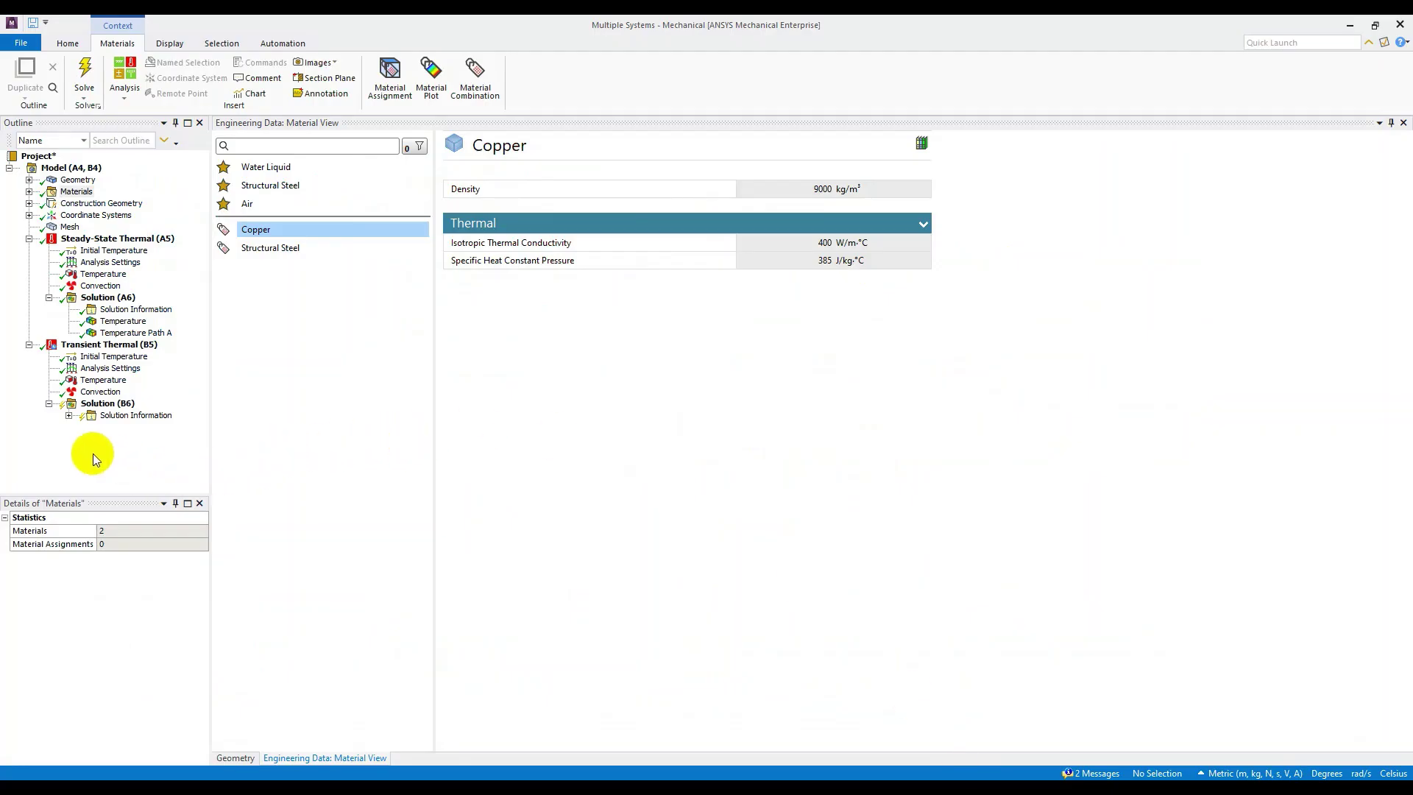
Add two Temperature results to the Transient Thermal solution.
left_click(111, 404)
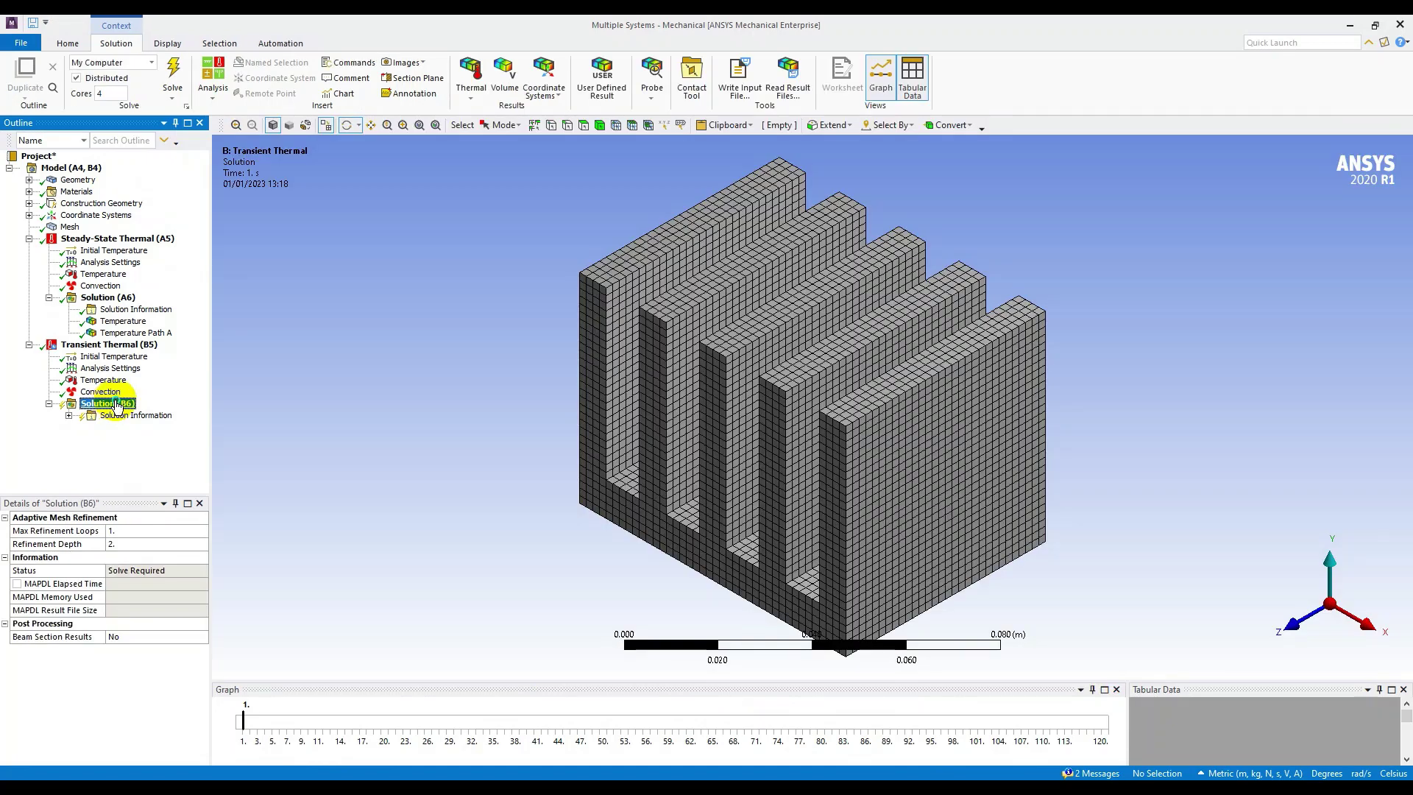
right_click(116, 409)
mouse_move(211, 409)
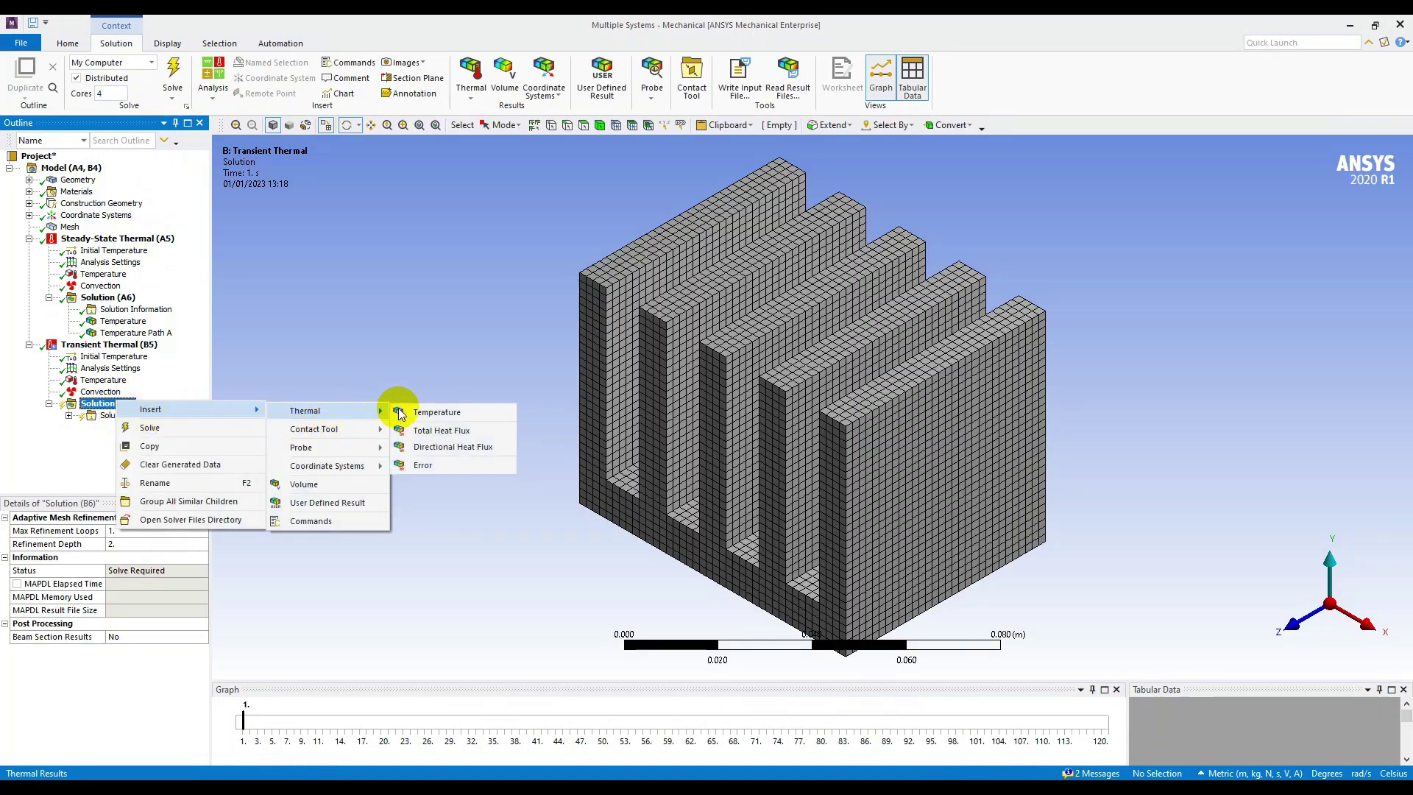
left_click(402, 413)
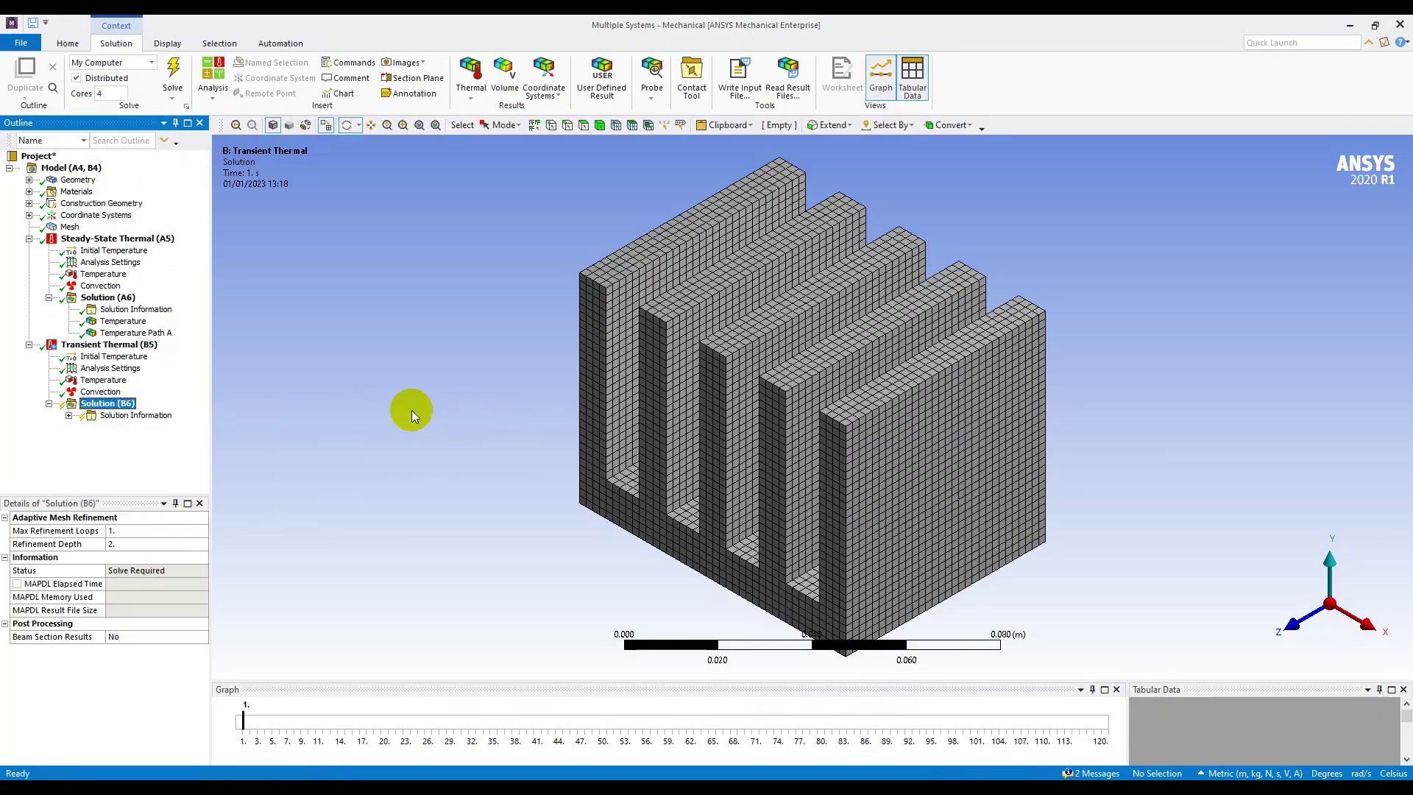
left_click(479, 97)
left_click(500, 116)
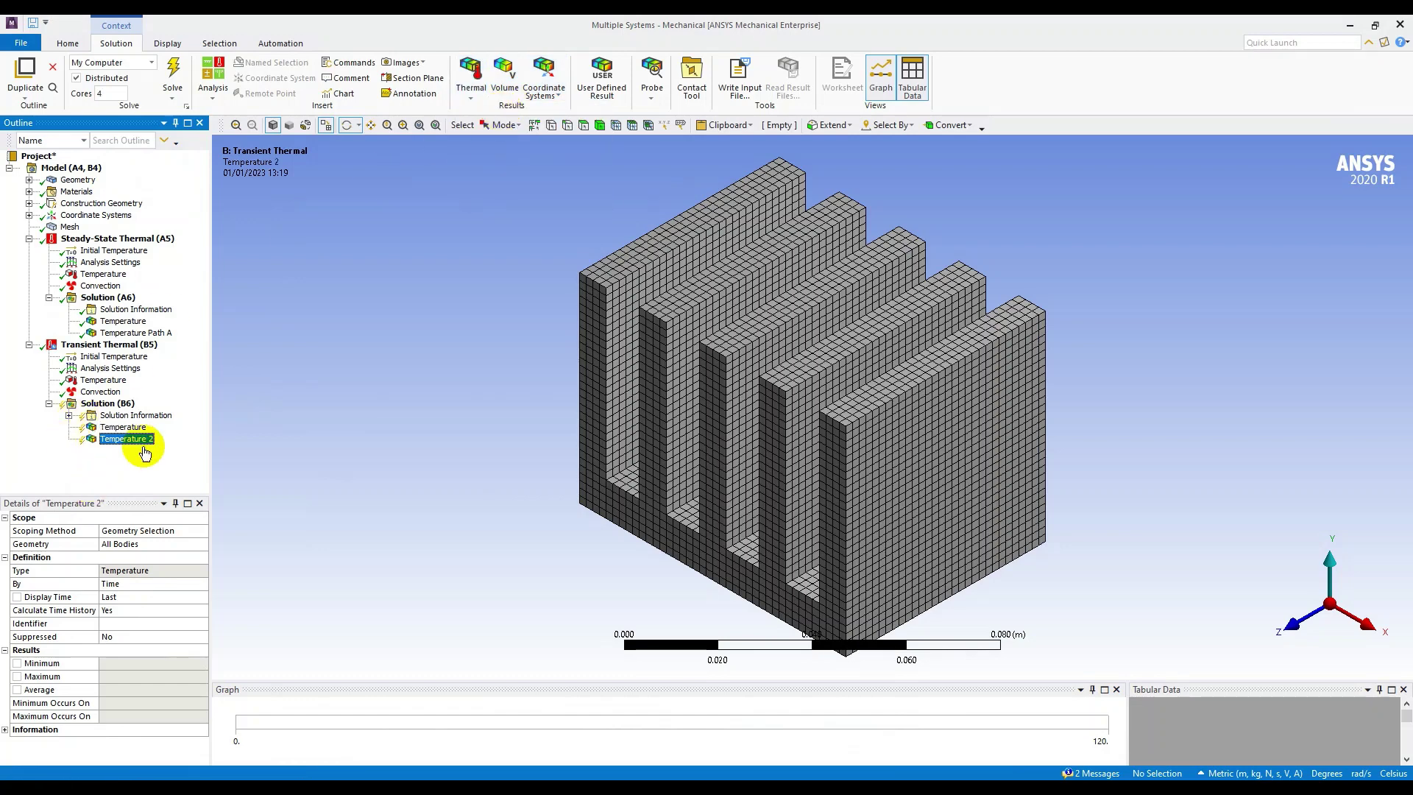
Rename the second Temperature result of the transient solution as Temperature Path A.
right_click(142, 440)
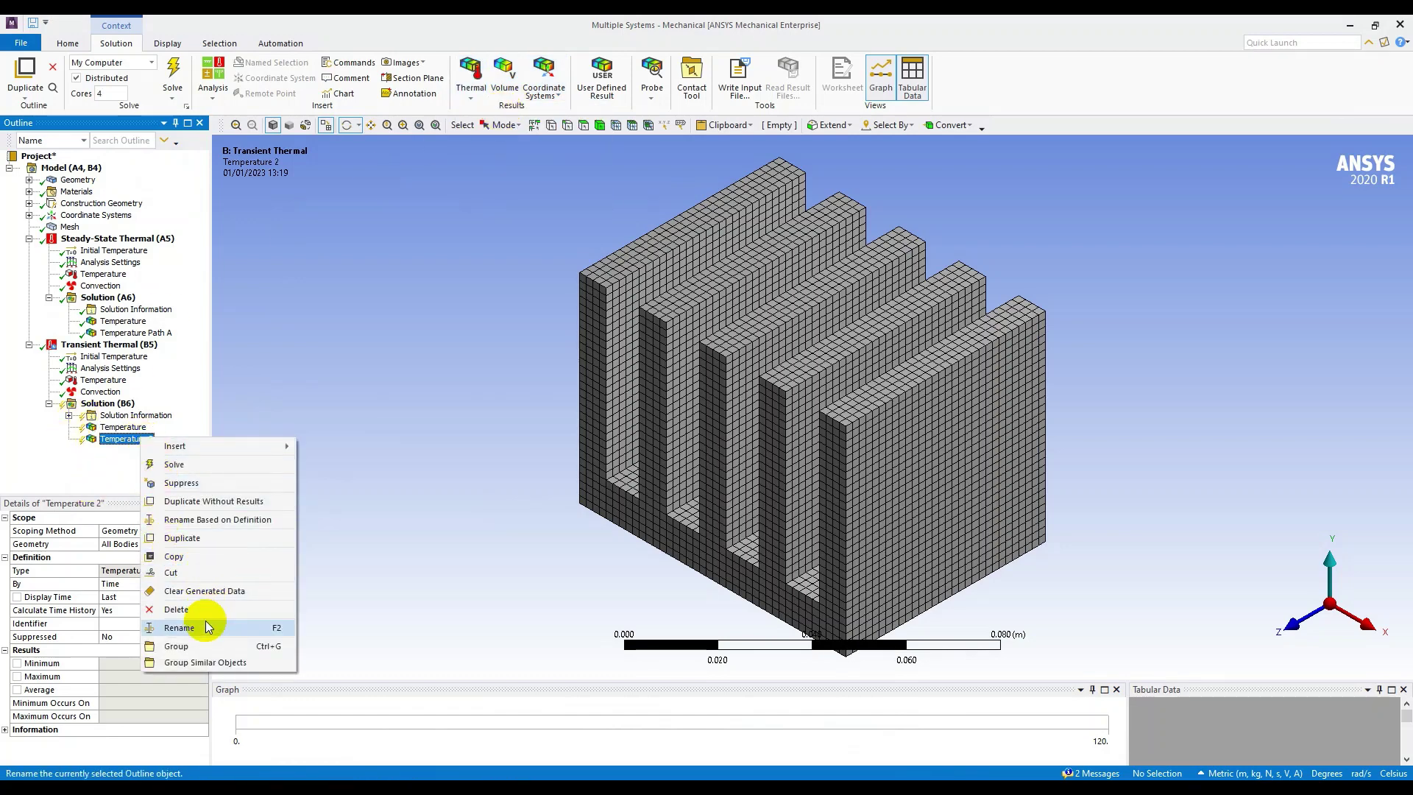
left_click(179, 627)
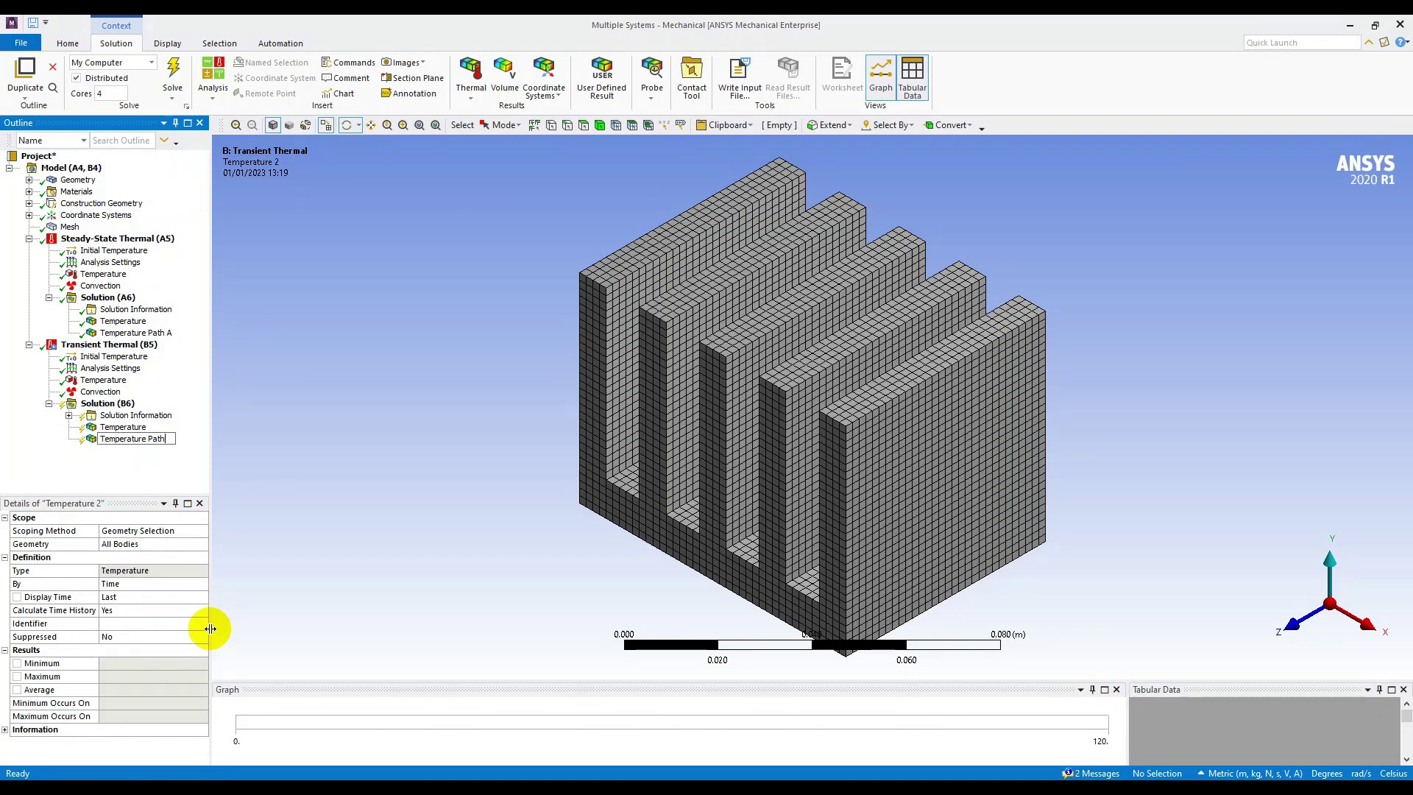
type("Temperature Path A")
key("Return")
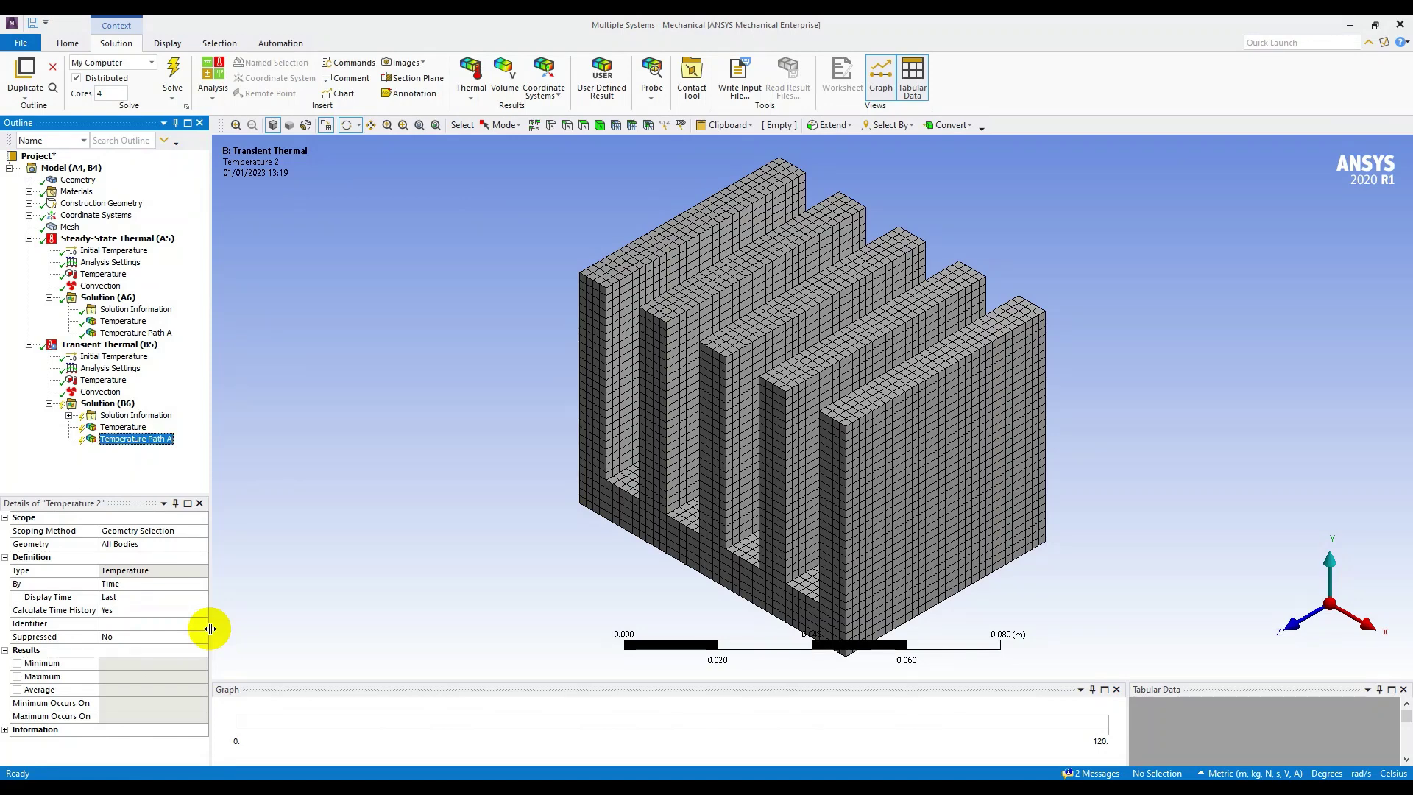
Scope the transient Temperature Path A result by path, using Path A.
left_click(179, 530)
left_click(205, 530)
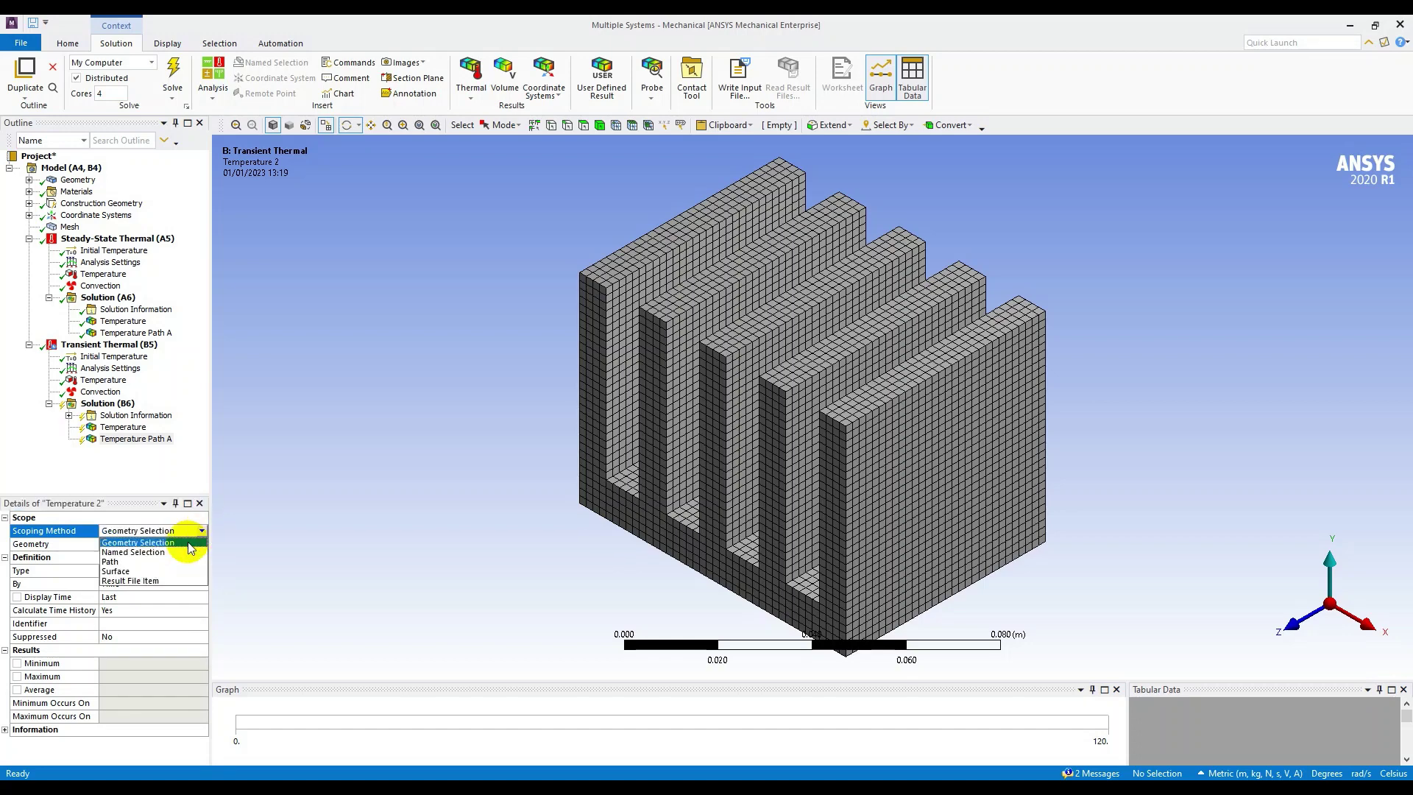
left_click(169, 558)
left_click(185, 545)
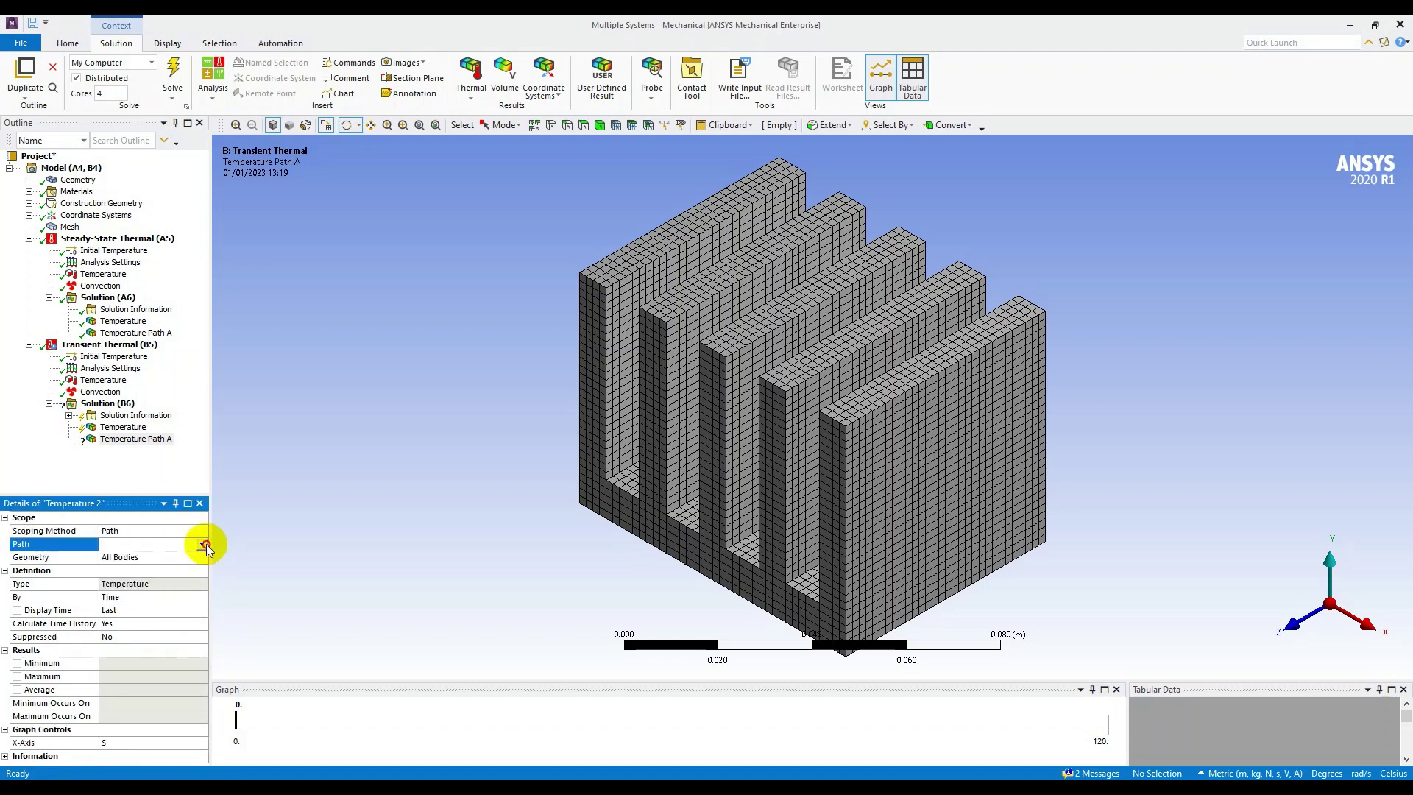
left_click(201, 543)
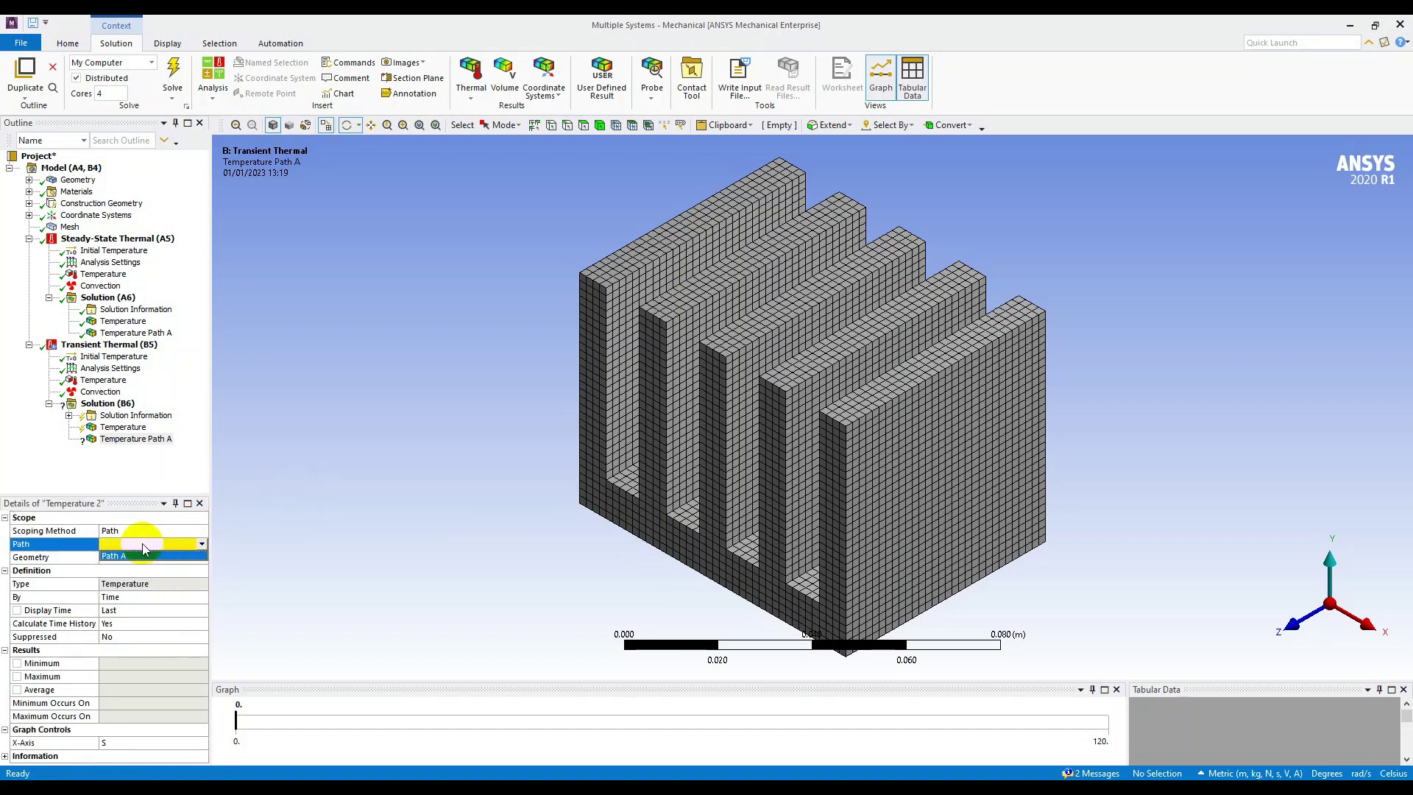
left_click(129, 557)
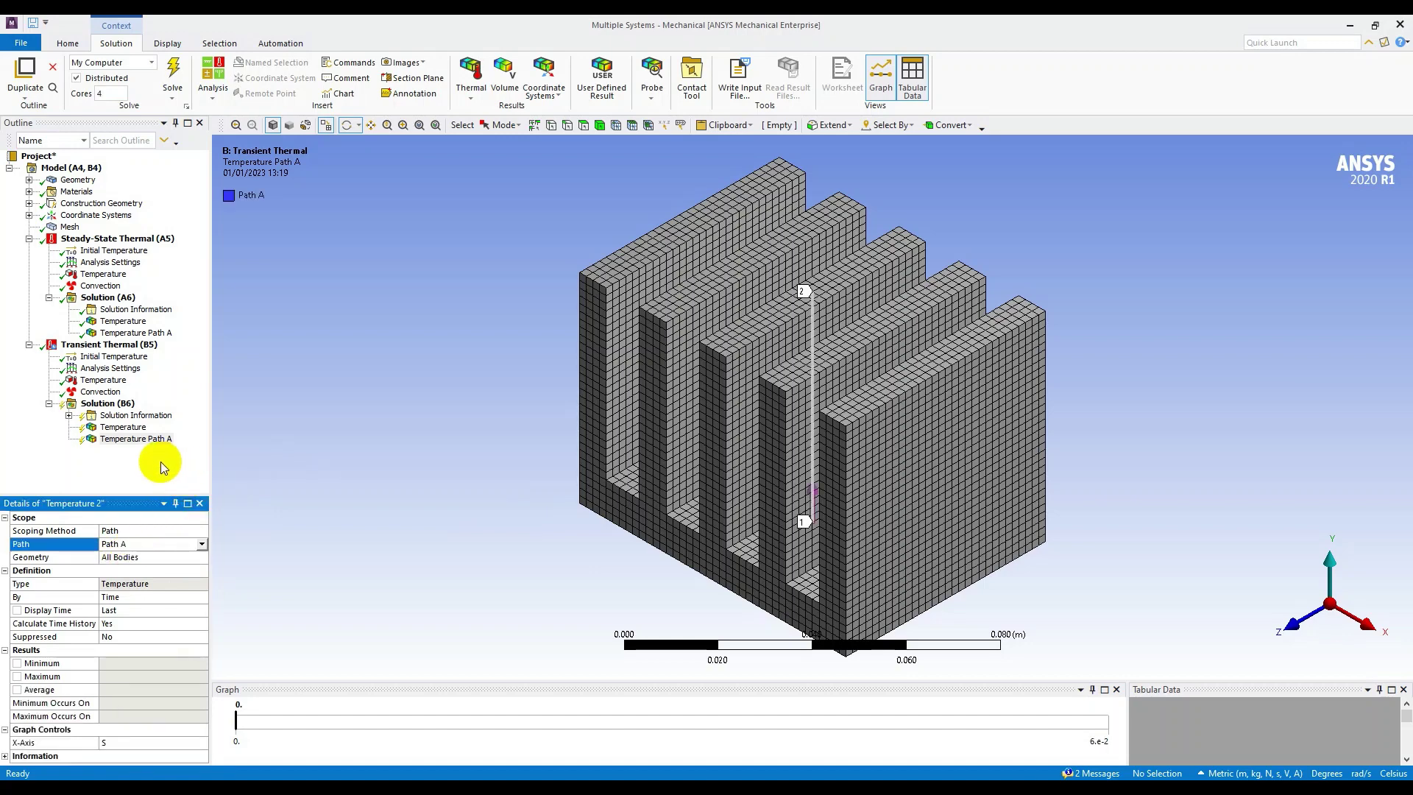
Check Path A's number of sampling points under Construction Geometry and solve the Transient Thermal analysis.
left_click(118, 405)
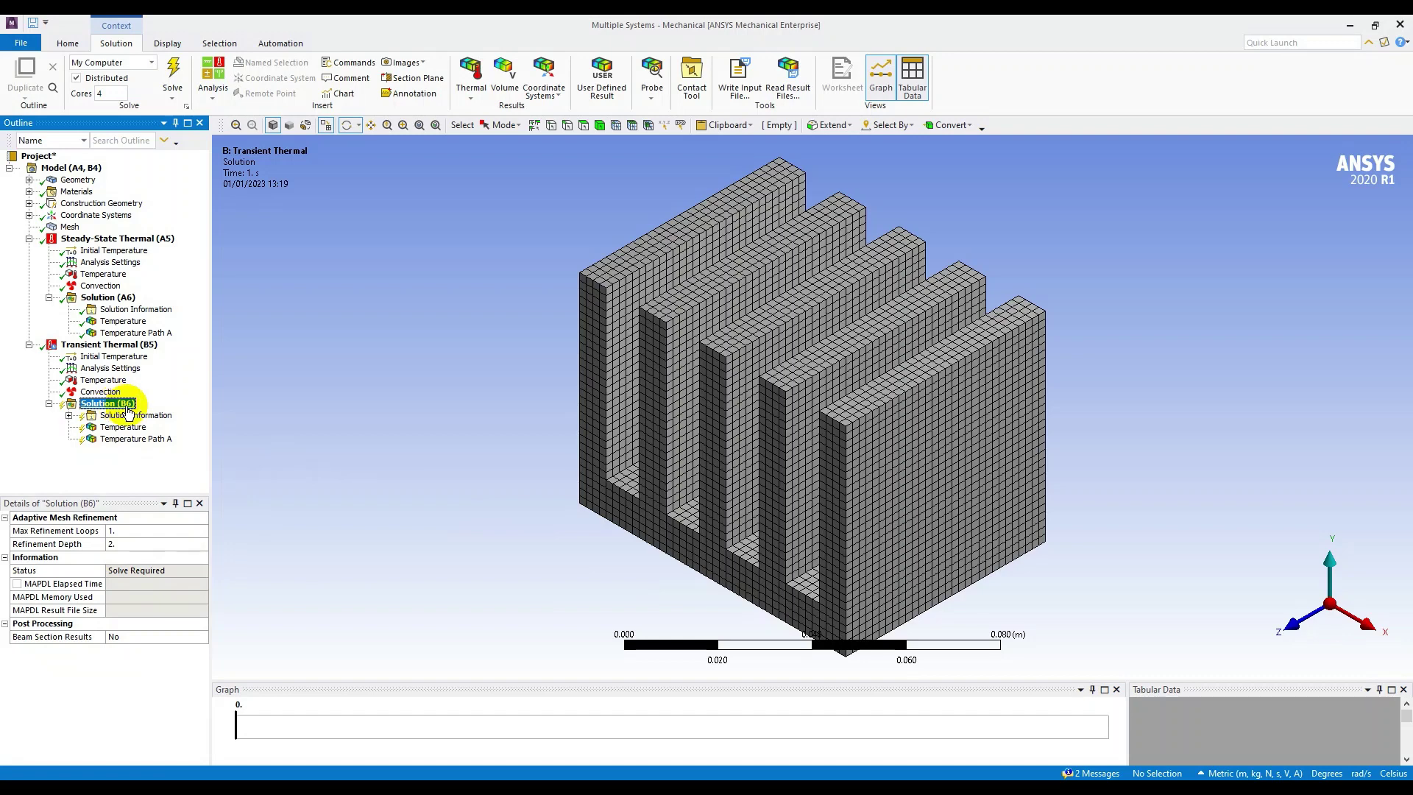
left_click(30, 204)
left_click(92, 214)
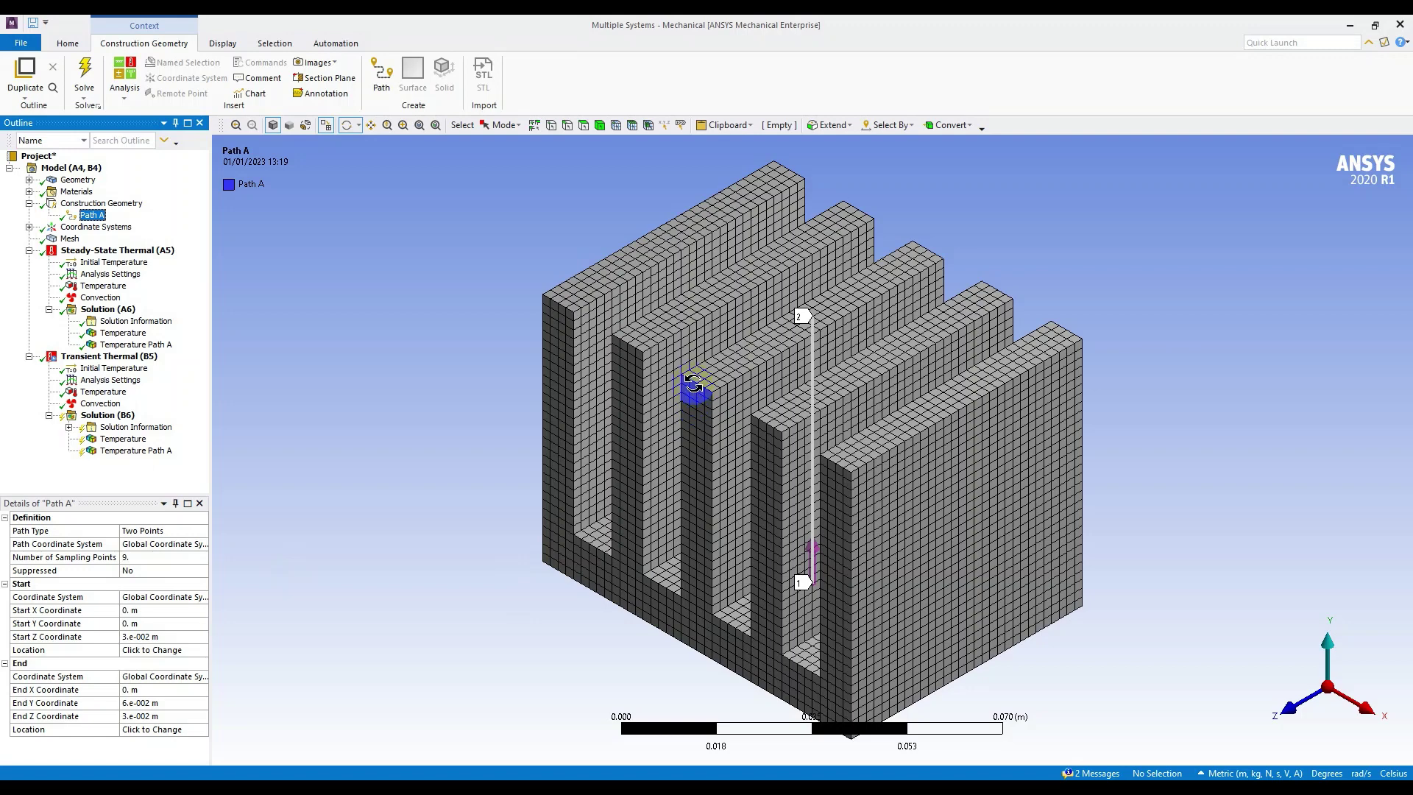
left_click(163, 555)
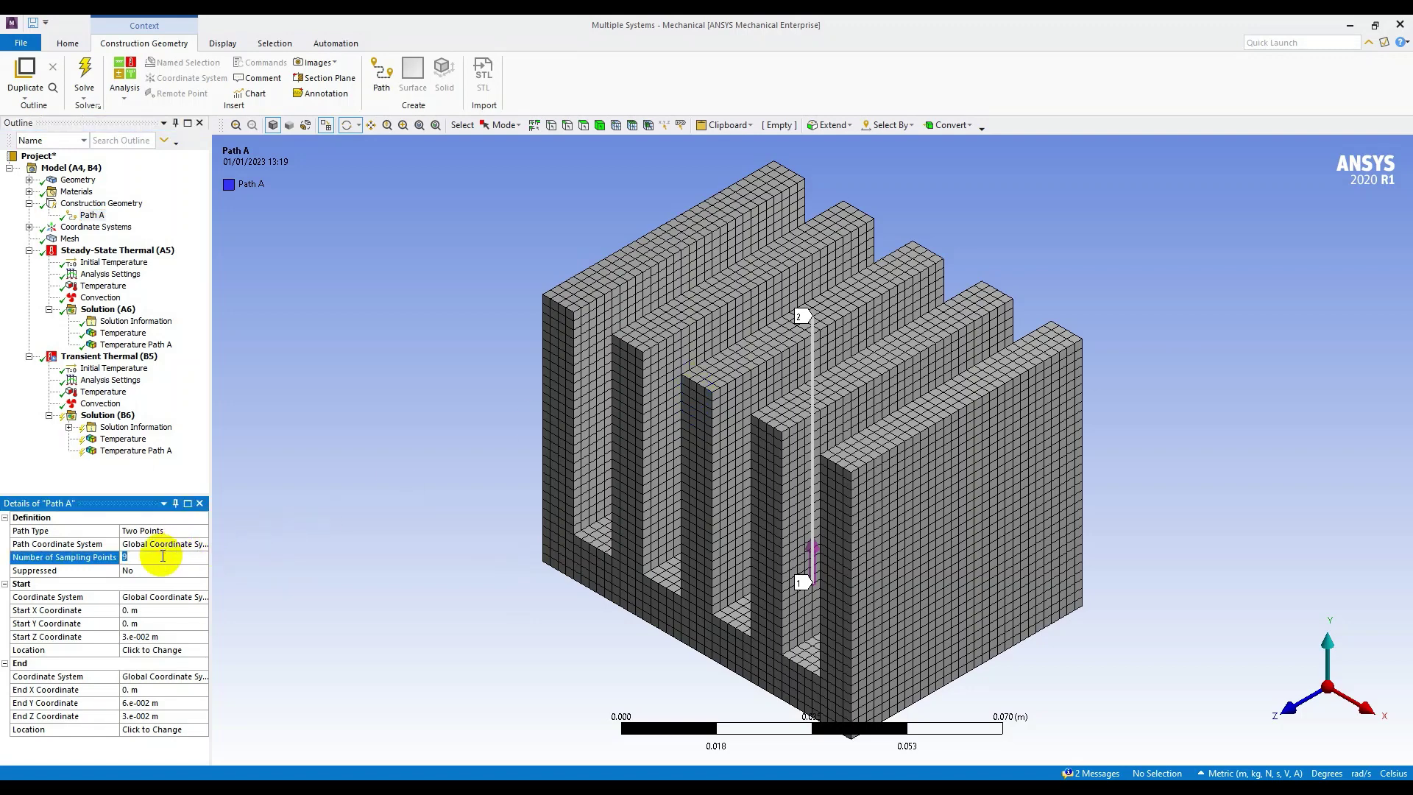
key("Return")
left_click(107, 415)
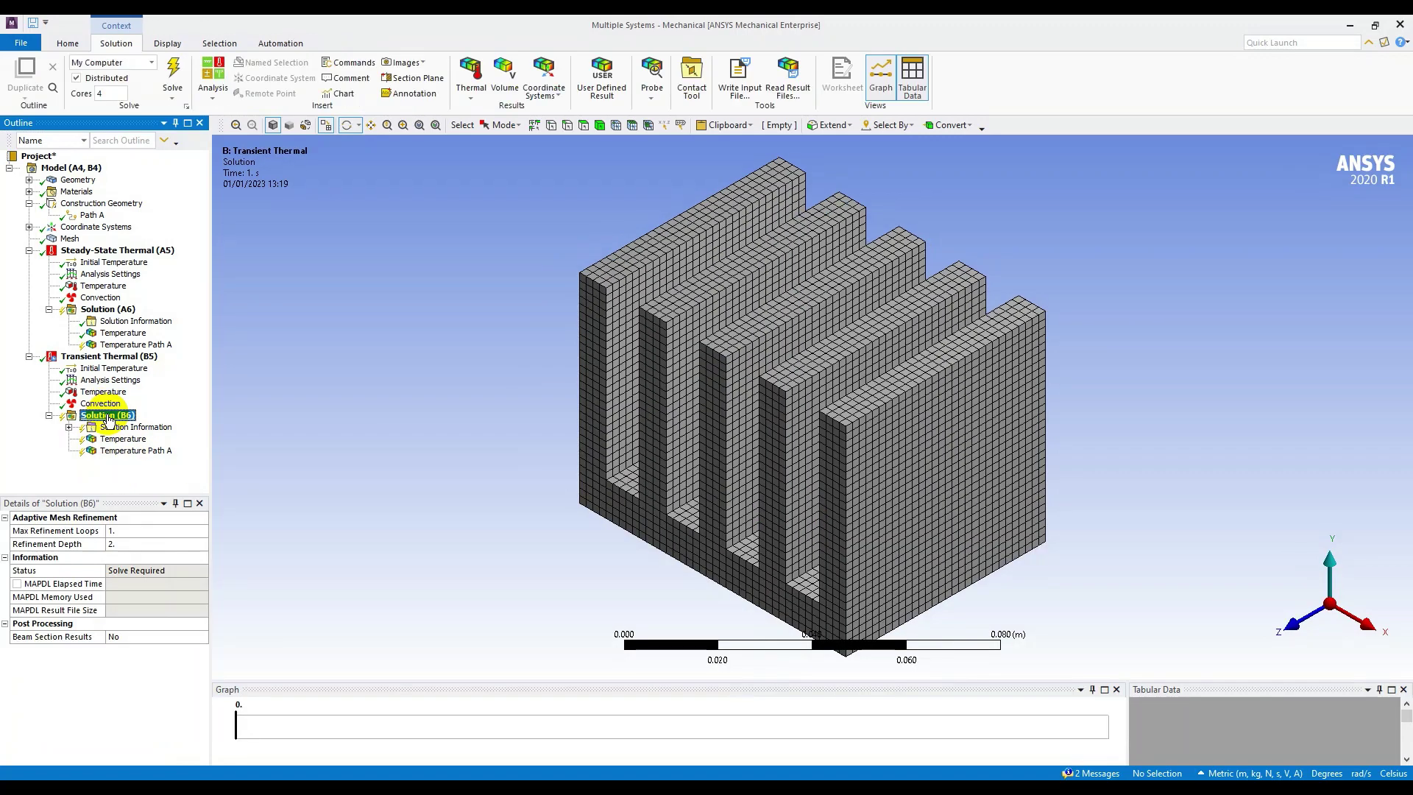
left_click(173, 68)
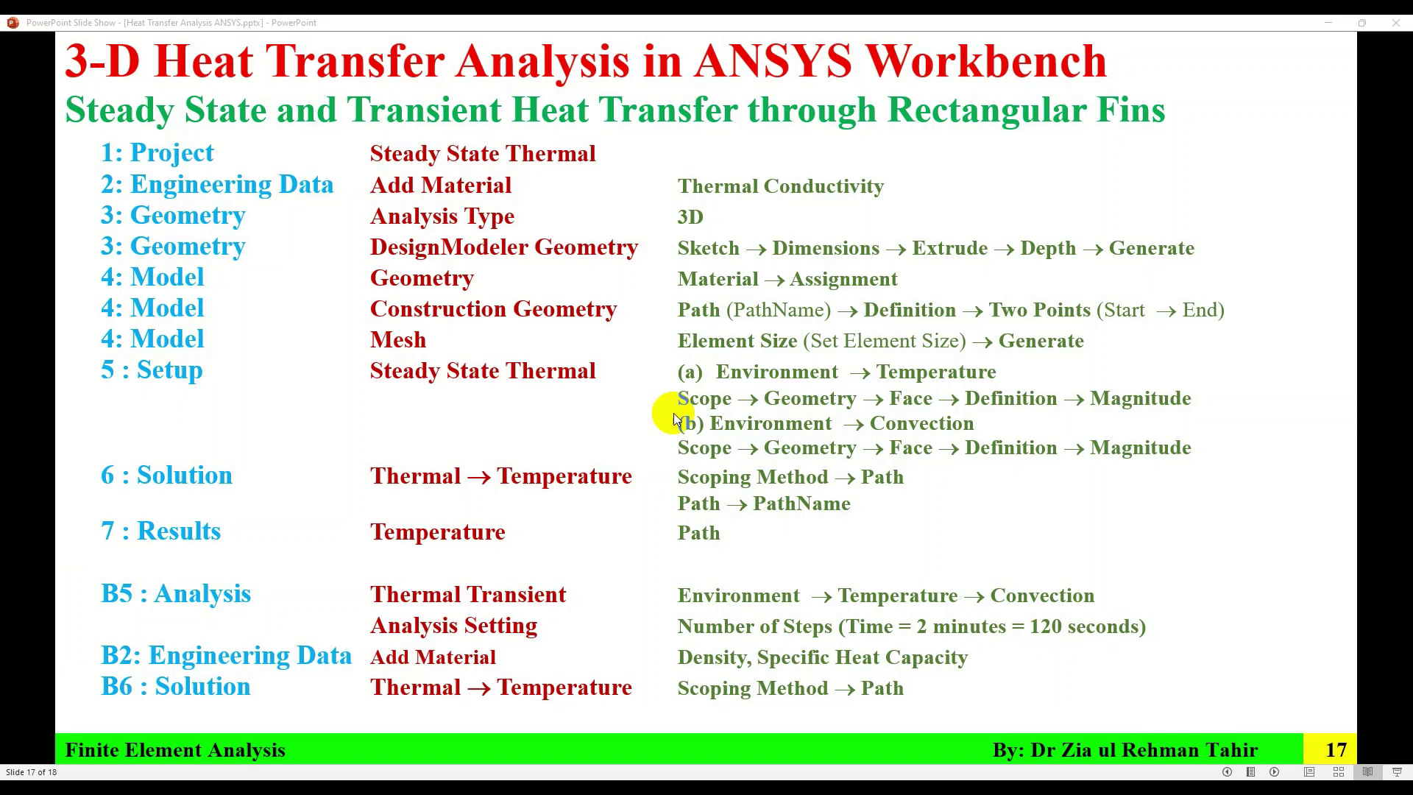
left_click(673, 414)
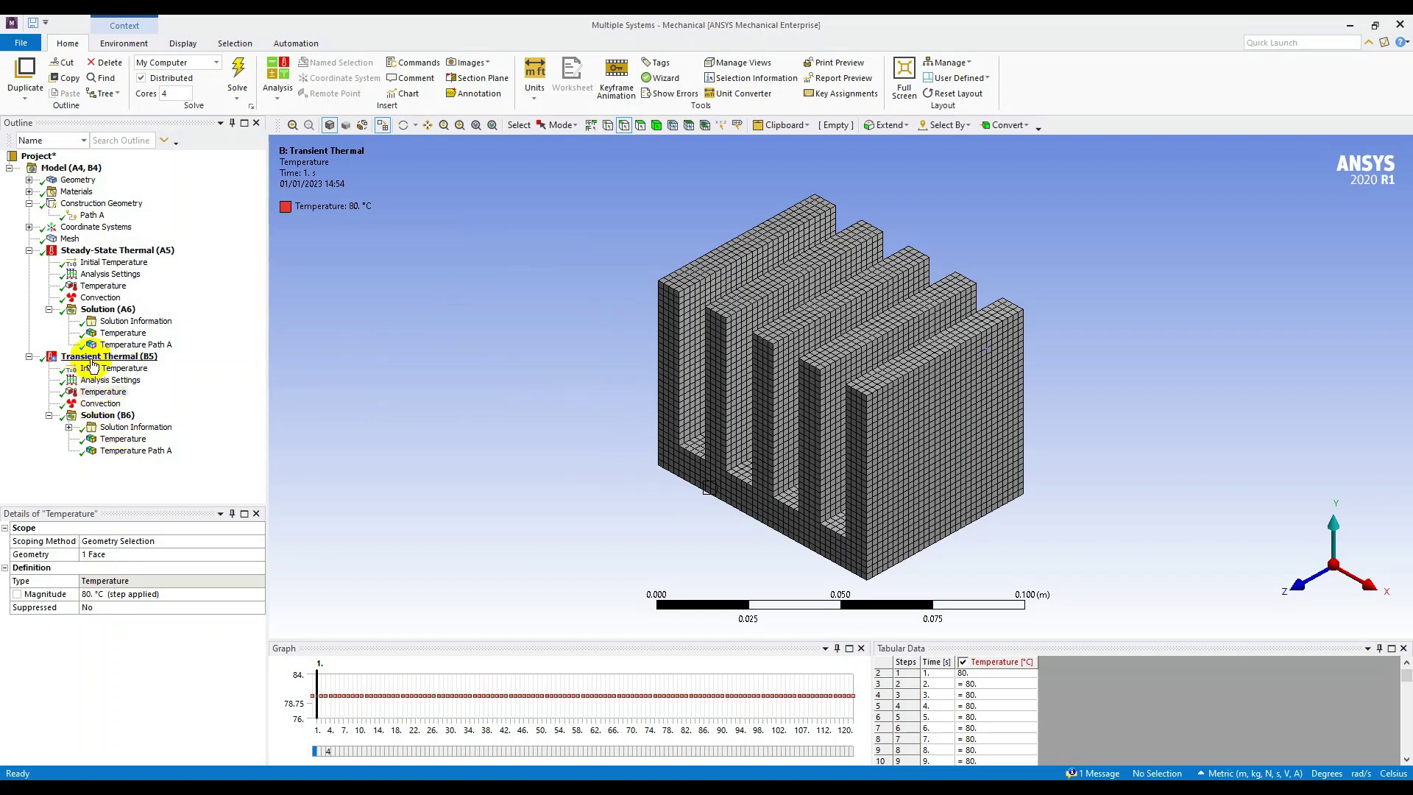
Show the steady-state and transient Temperature results side by side in two synchronized vertical viewports.
left_click(127, 442)
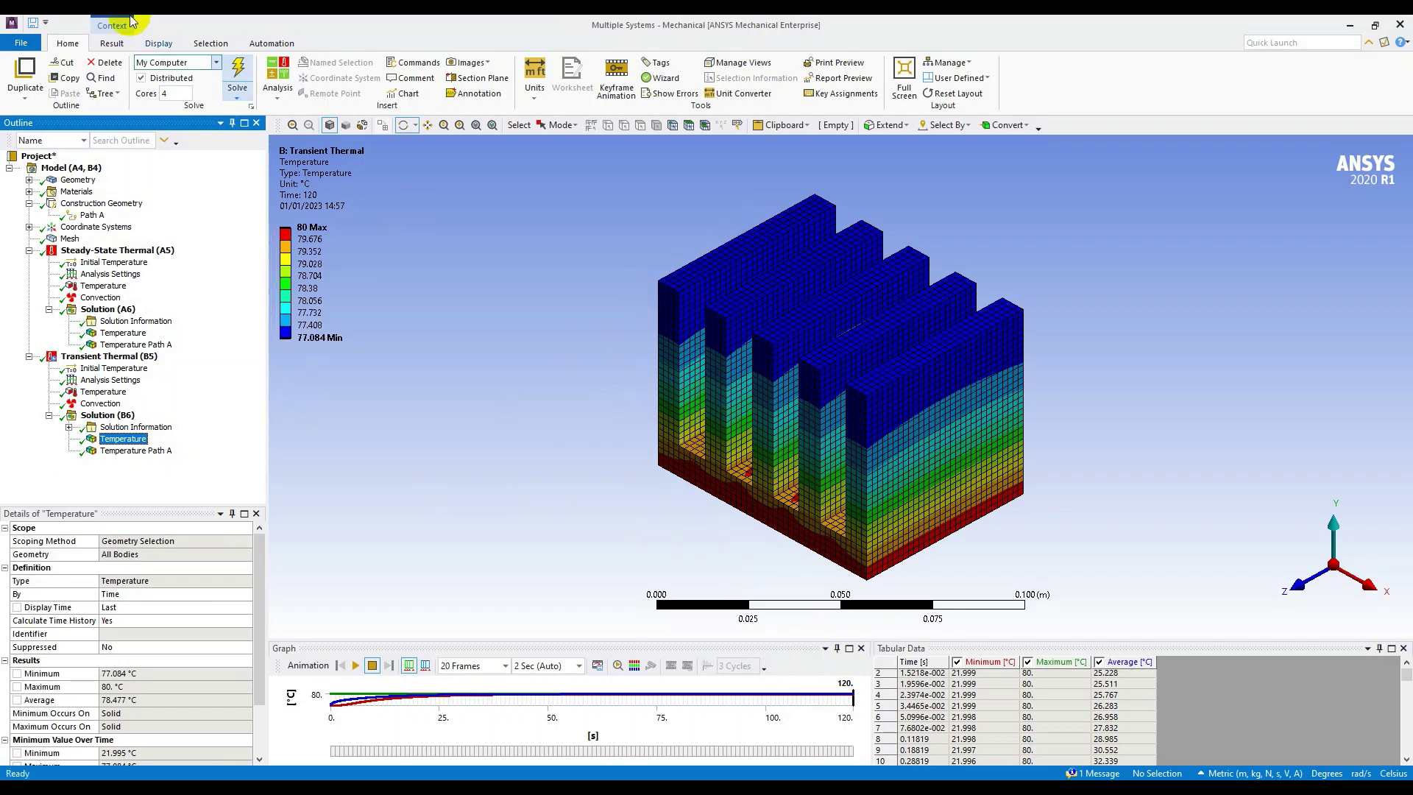
left_click(160, 46)
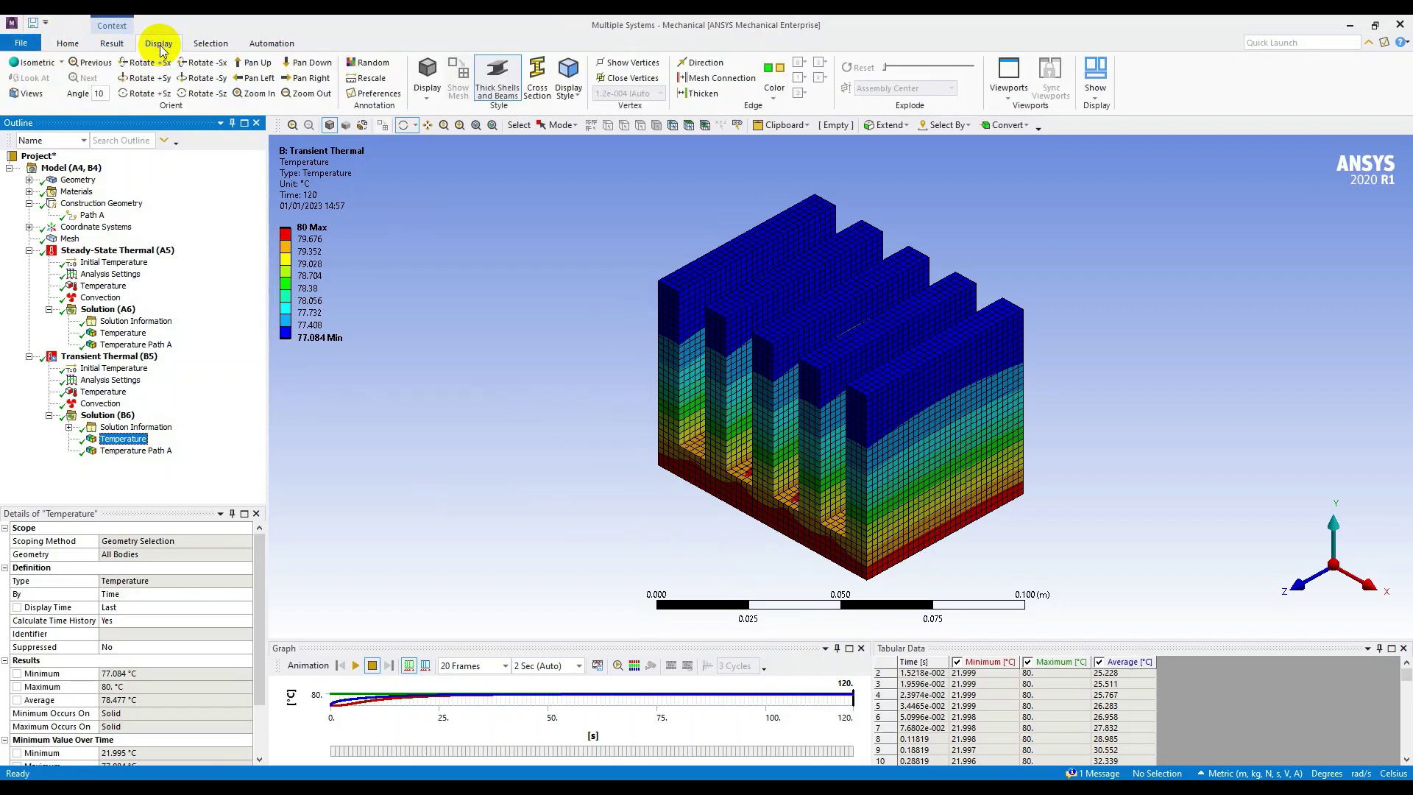
left_click(1006, 101)
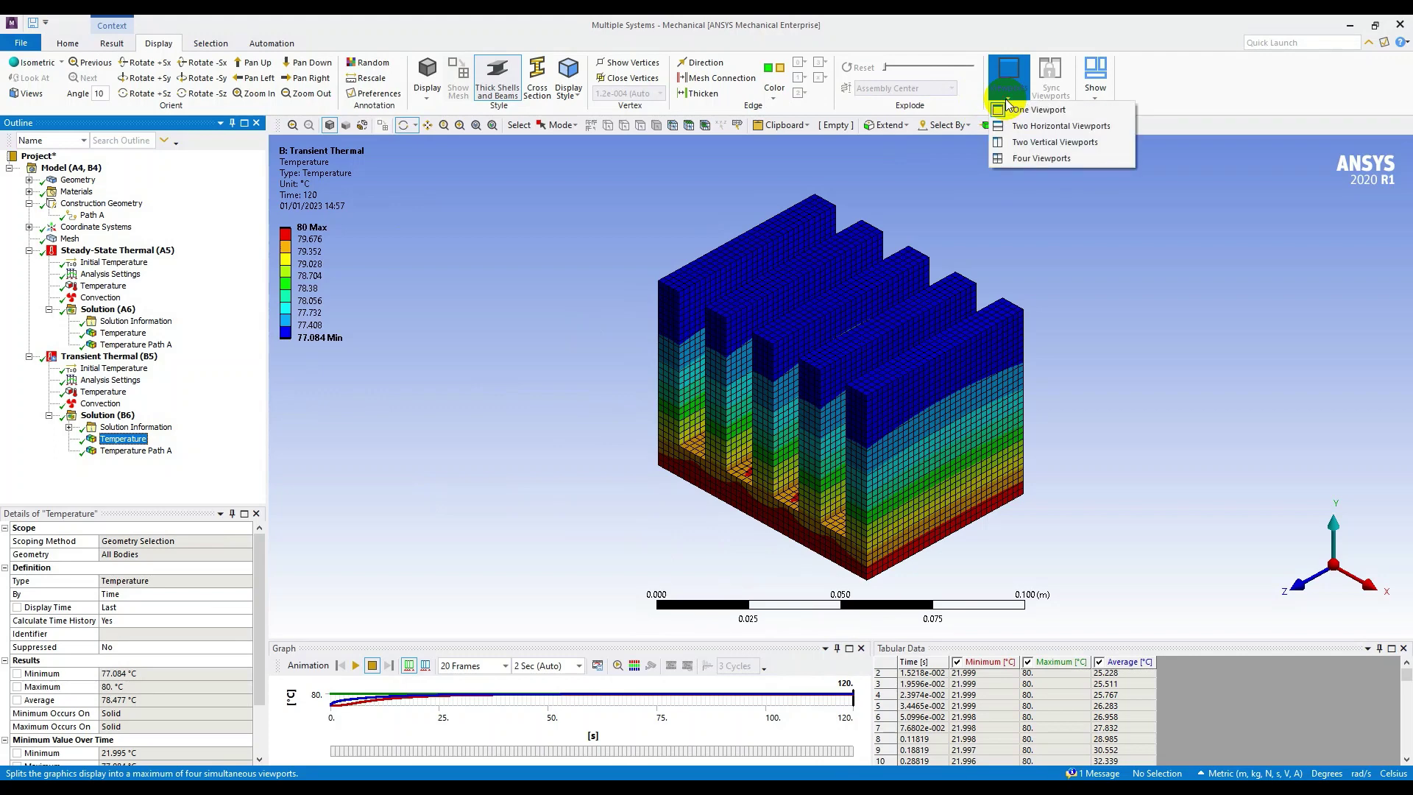
left_click(1059, 142)
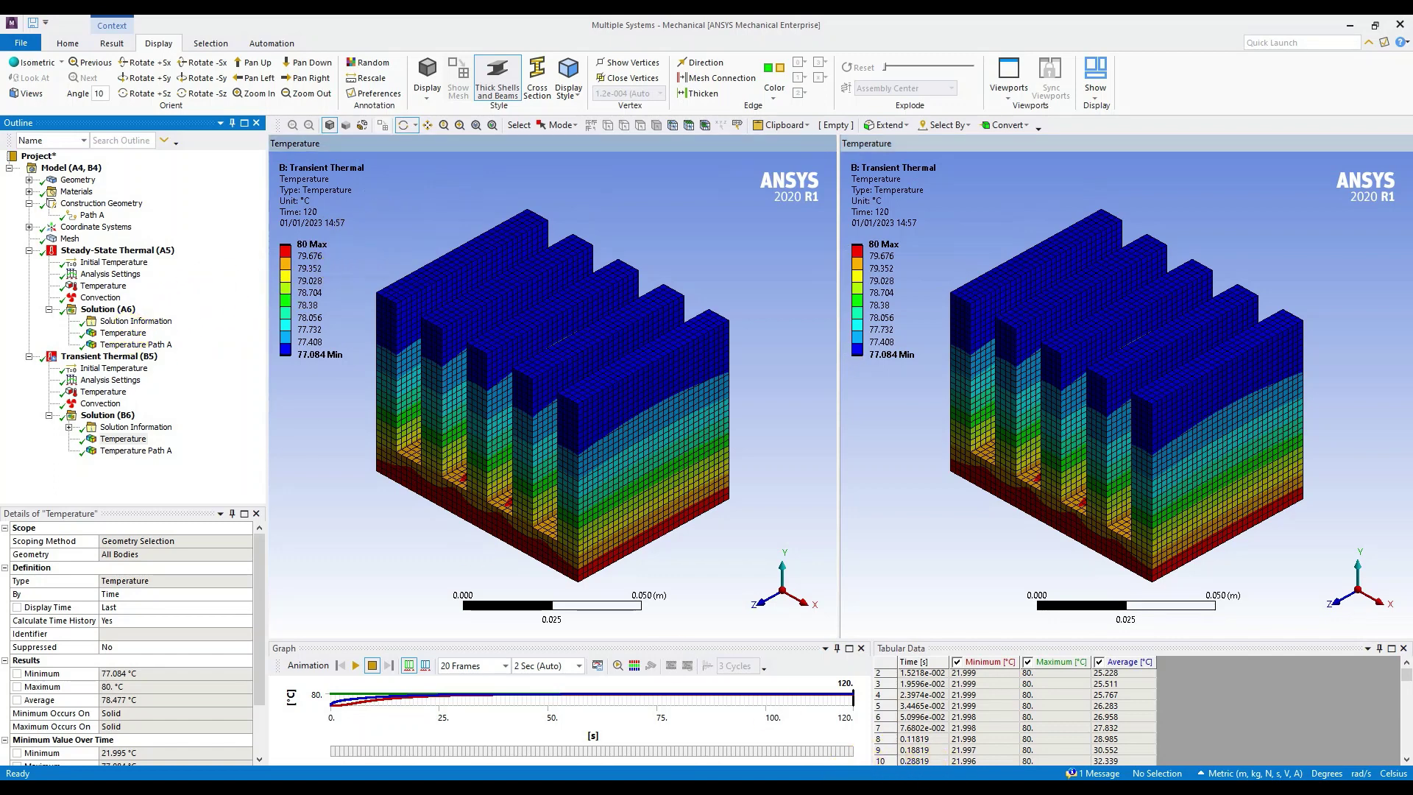
left_click(123, 333)
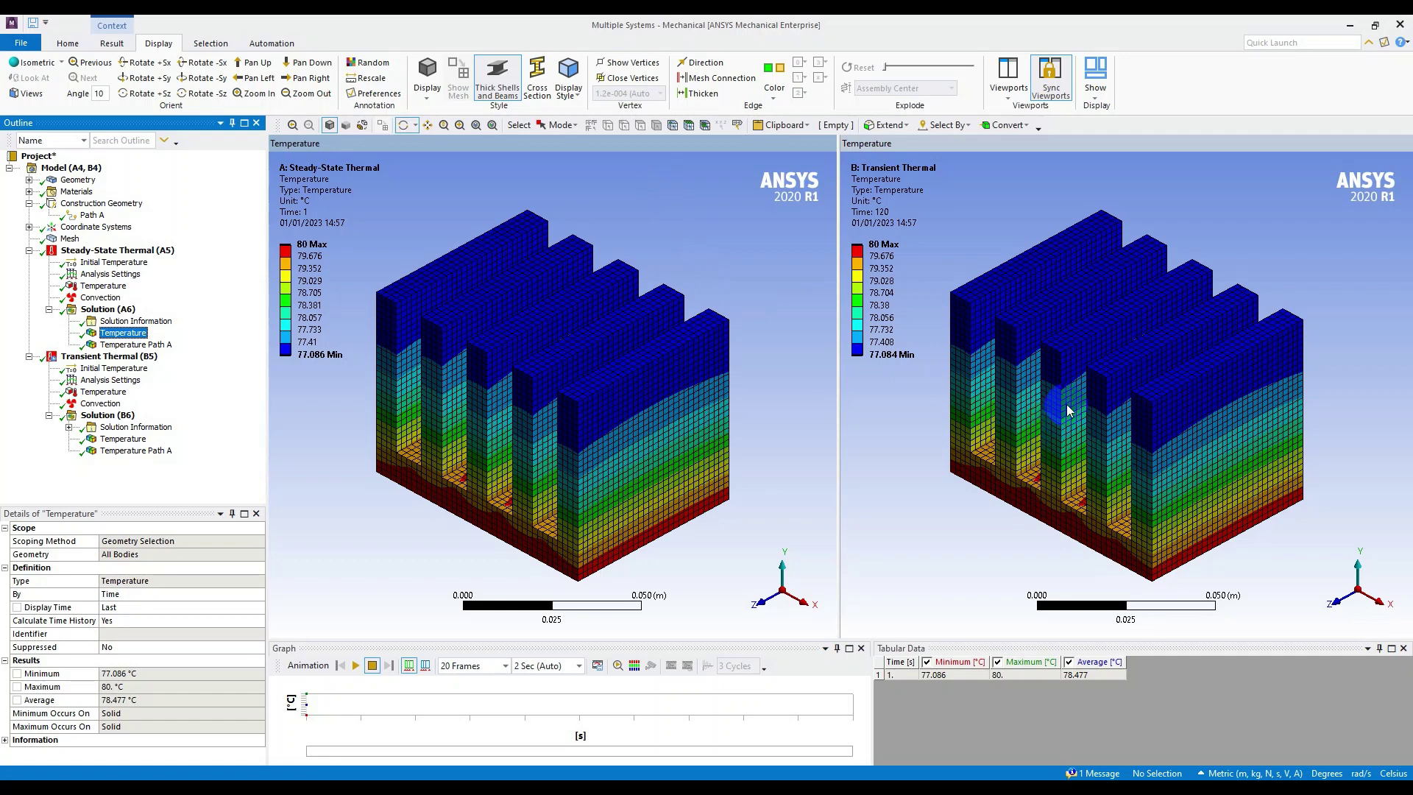
Compare the steady-state and transient temperature contours closely, viewing the fins along the Z axis and along the X axis.
left_click(1041, 390)
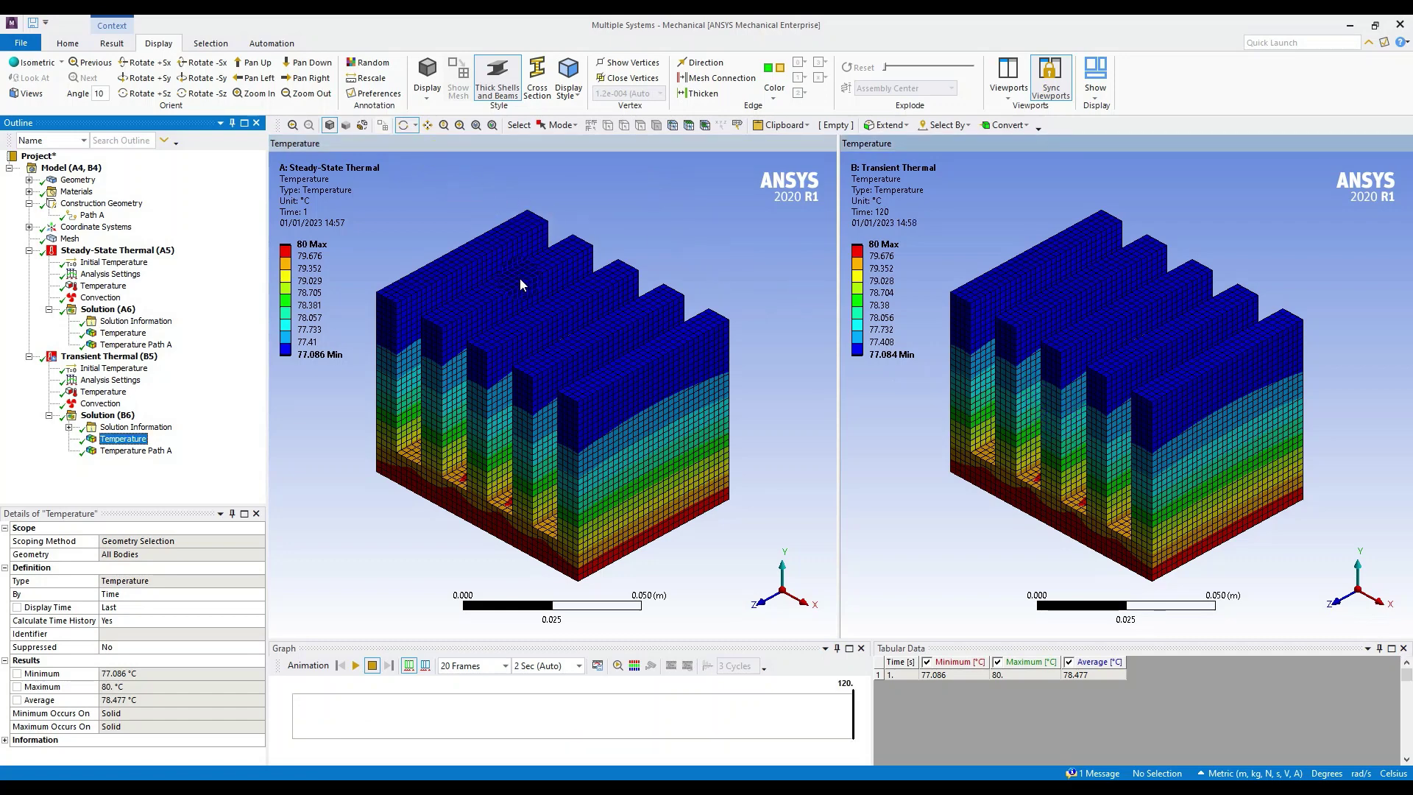
left_click(482, 424)
scroll(533, 435, "up", 2)
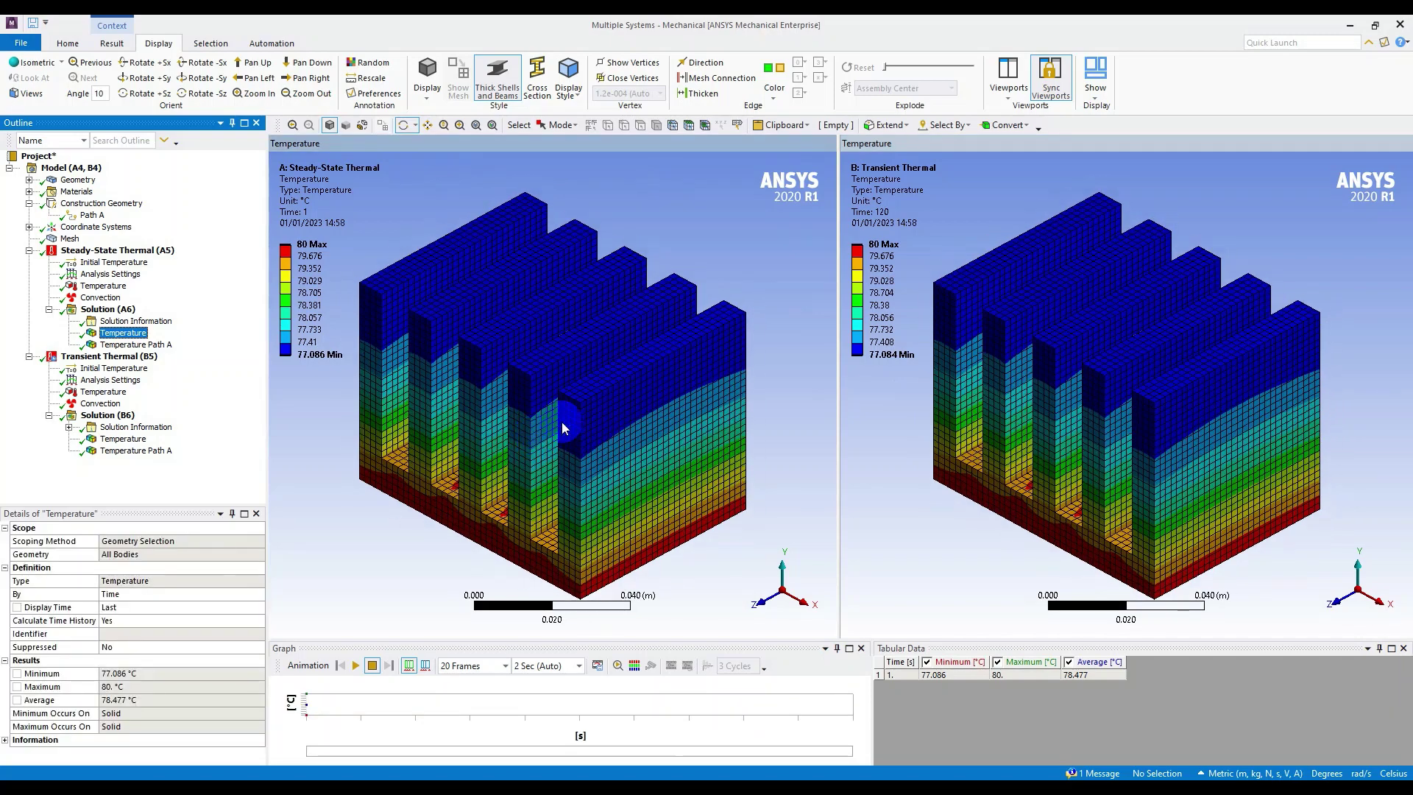
left_click(758, 599)
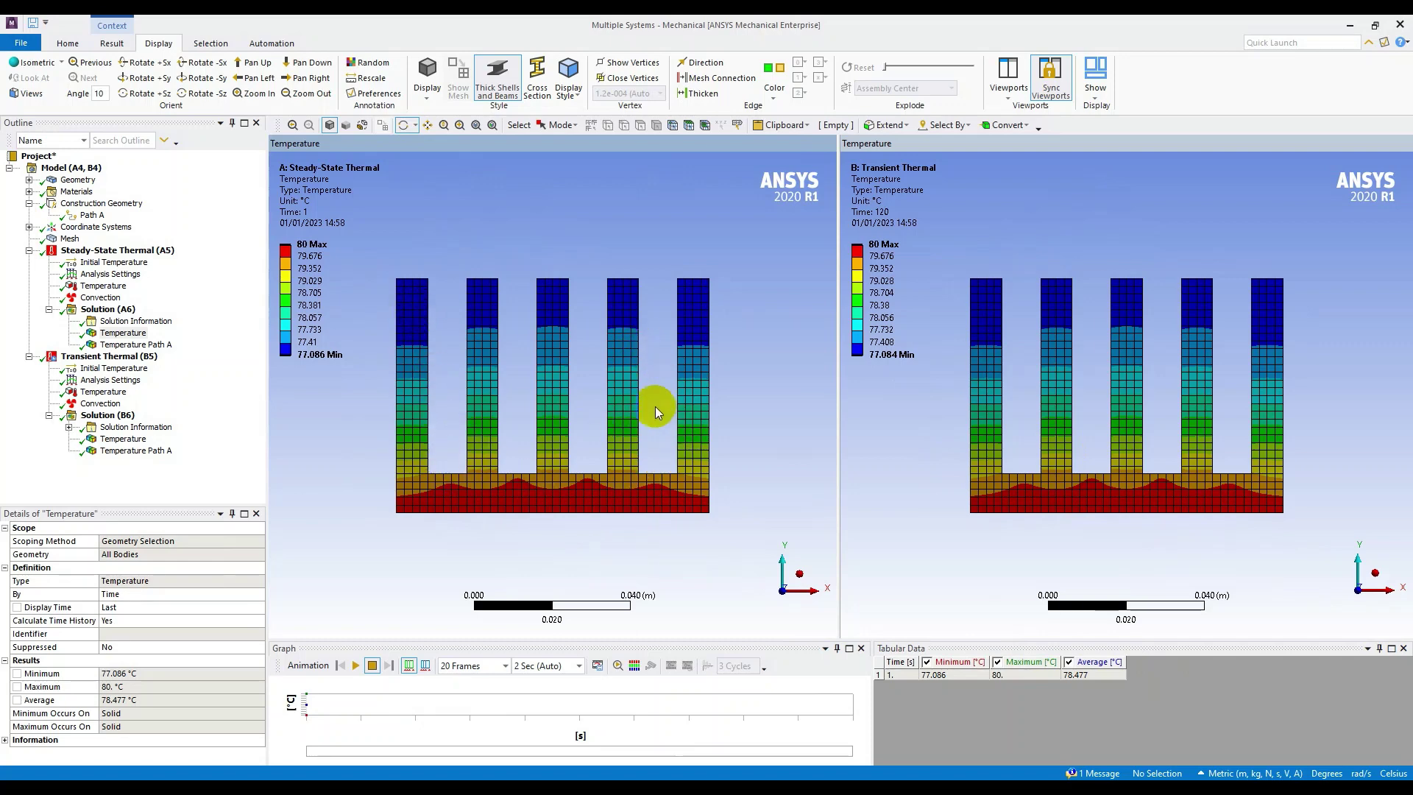
left_click(802, 593)
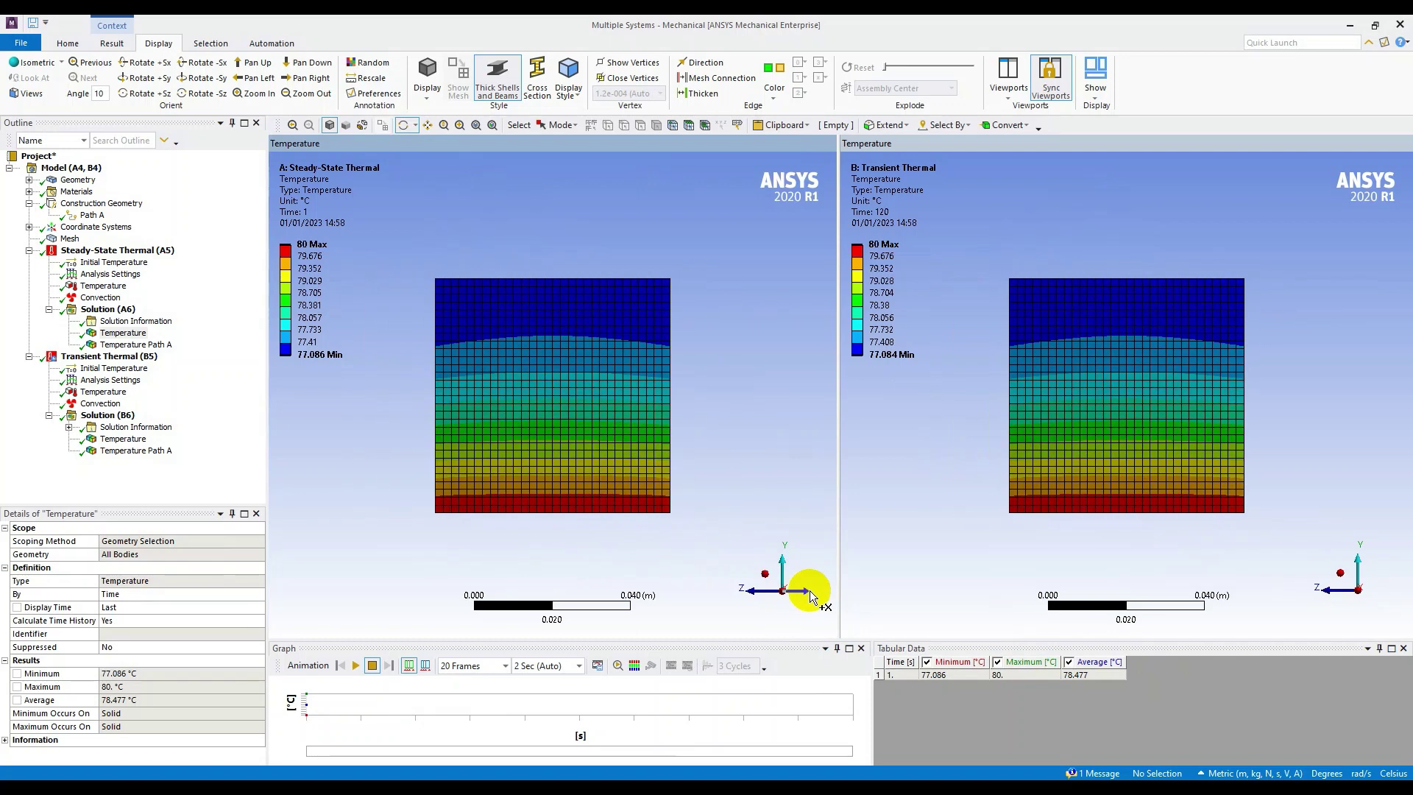
View both temperature contours along the Y axis and return to the isometric view.
left_click(784, 561)
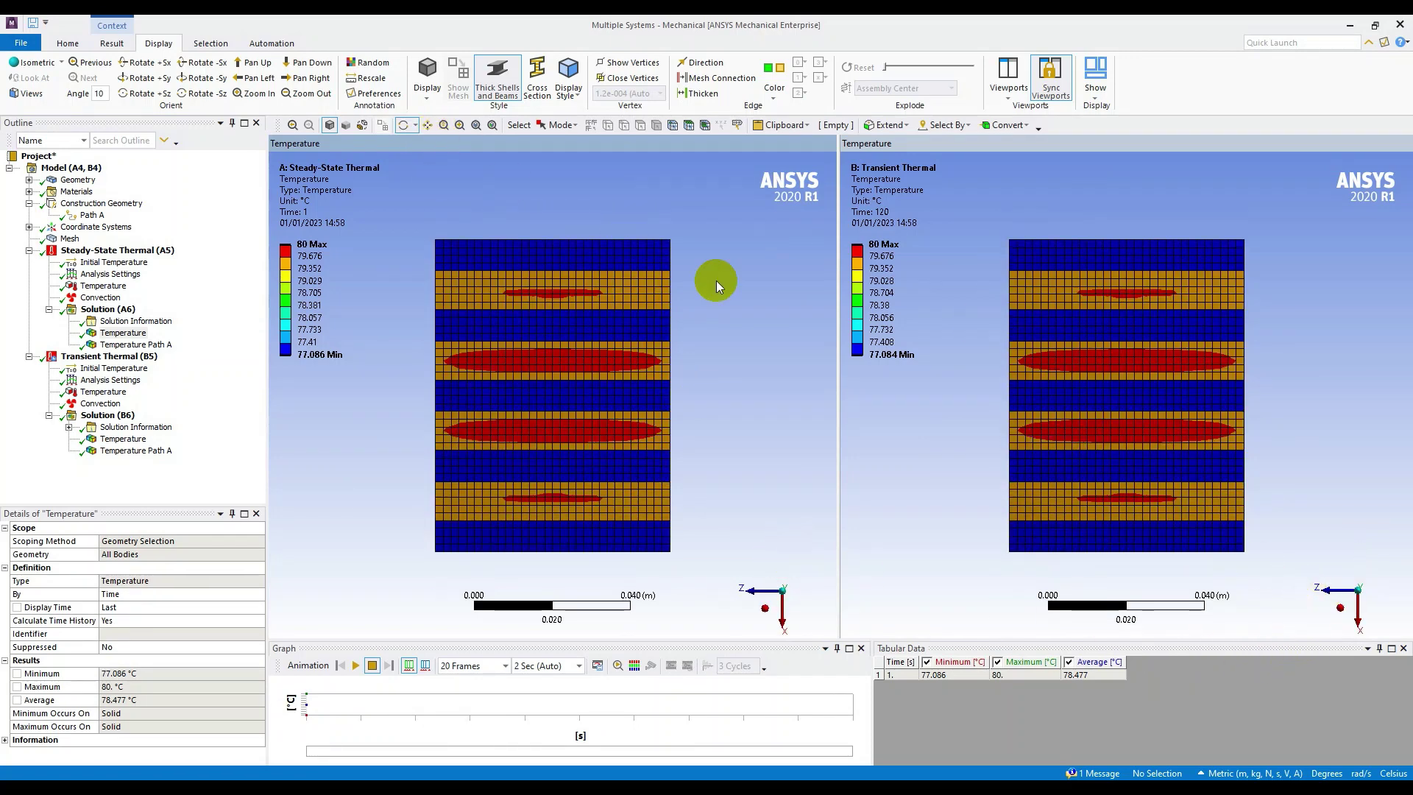
left_click(766, 608)
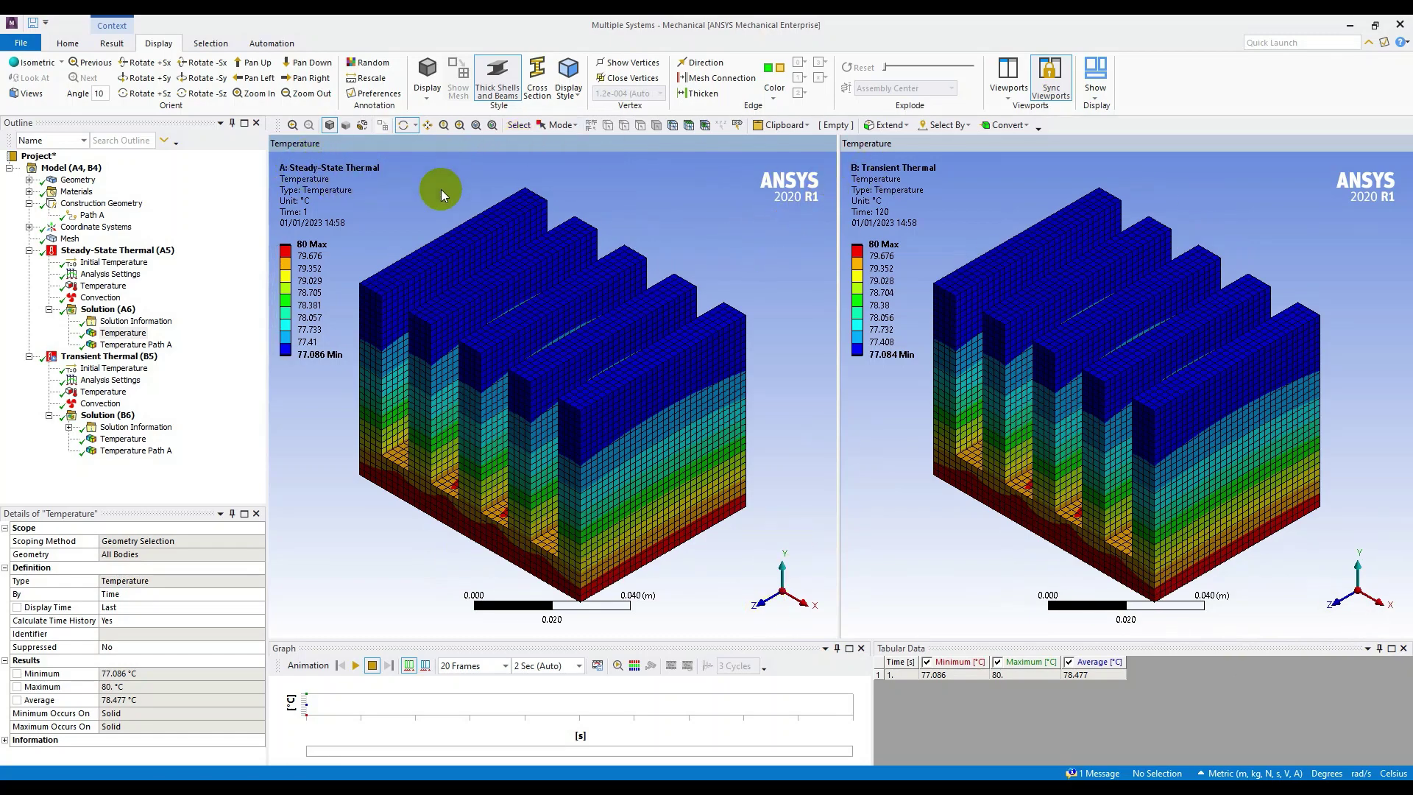
Display the steady-state and transient Temperature Path A results side by side in the two viewports.
left_click(151, 344)
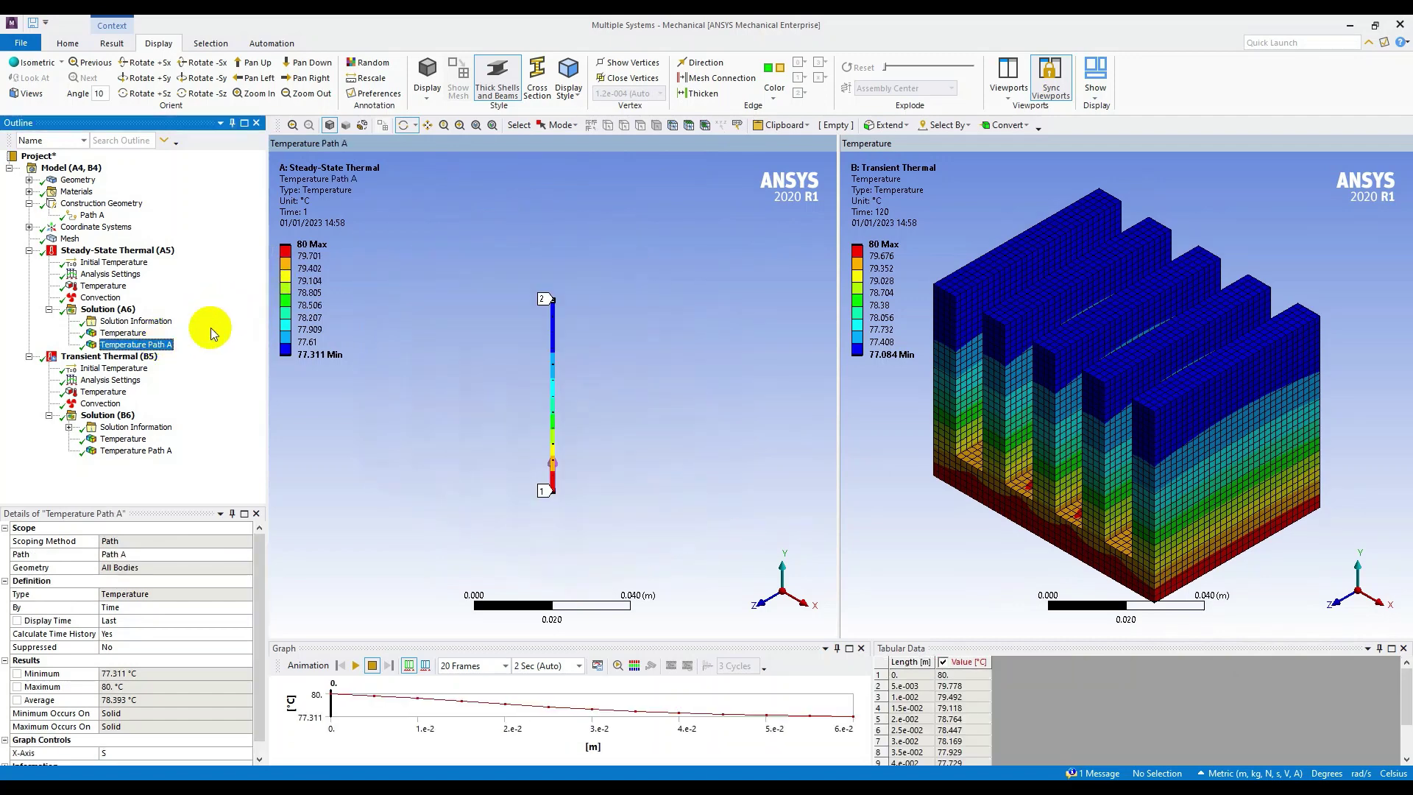
left_click(915, 215)
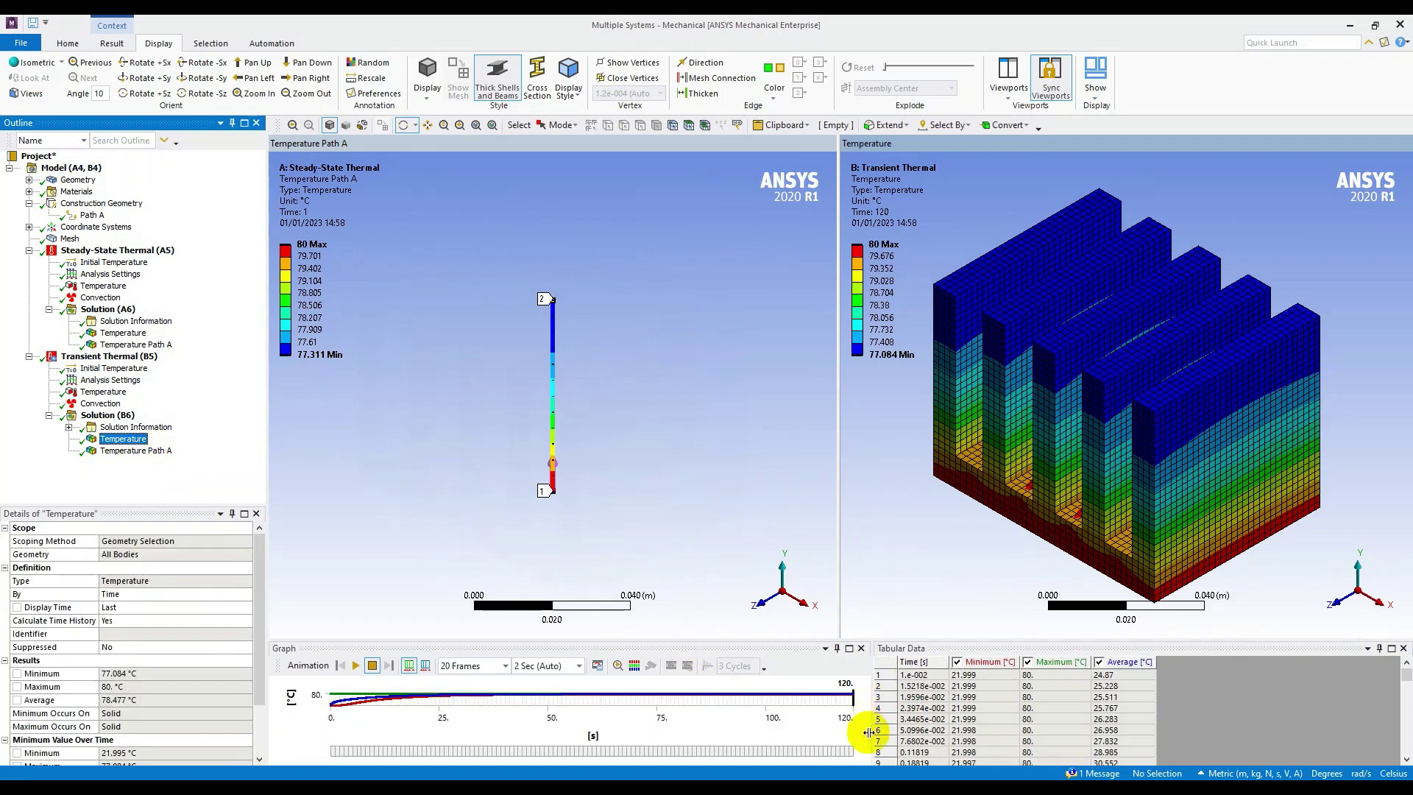
left_click(158, 450)
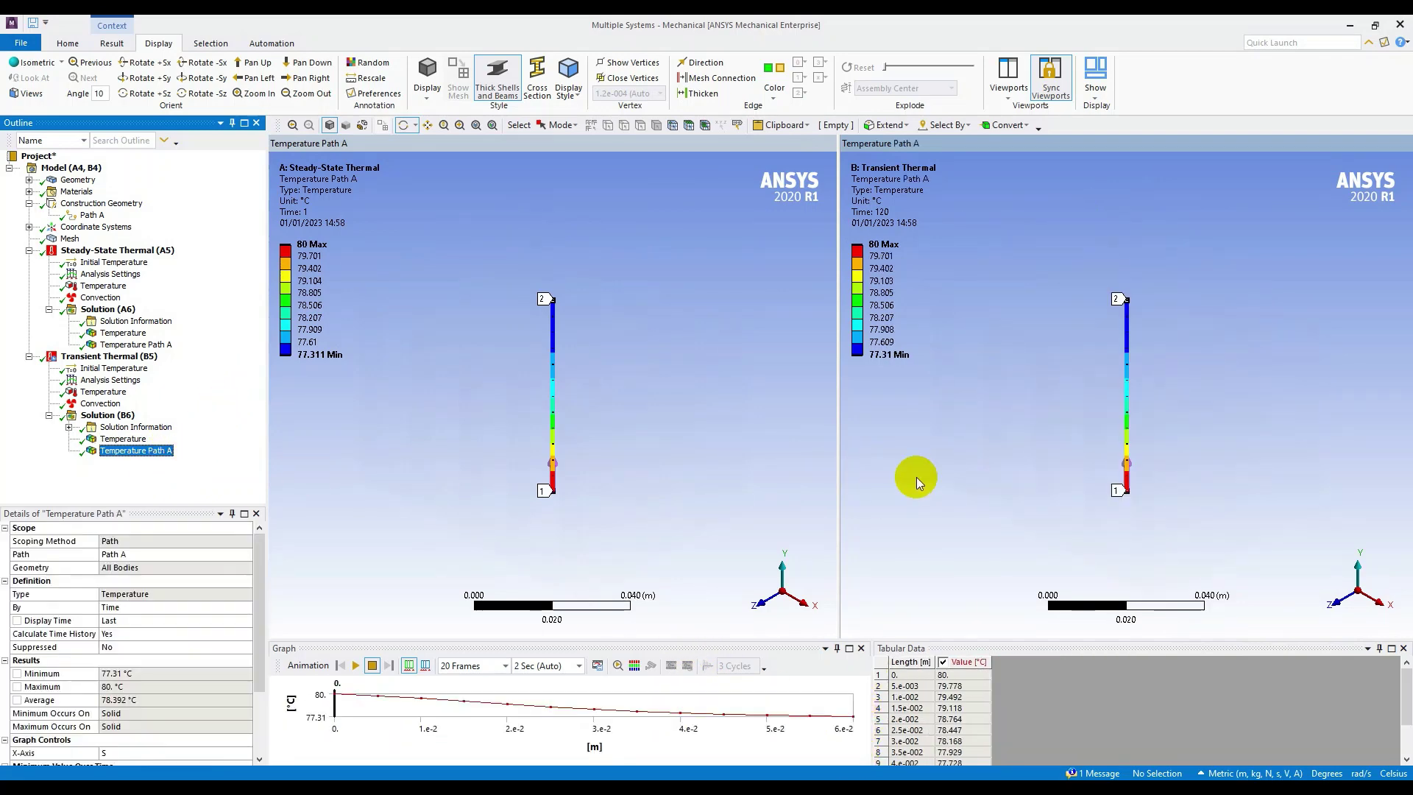
scroll(1031, 413, "up", 4)
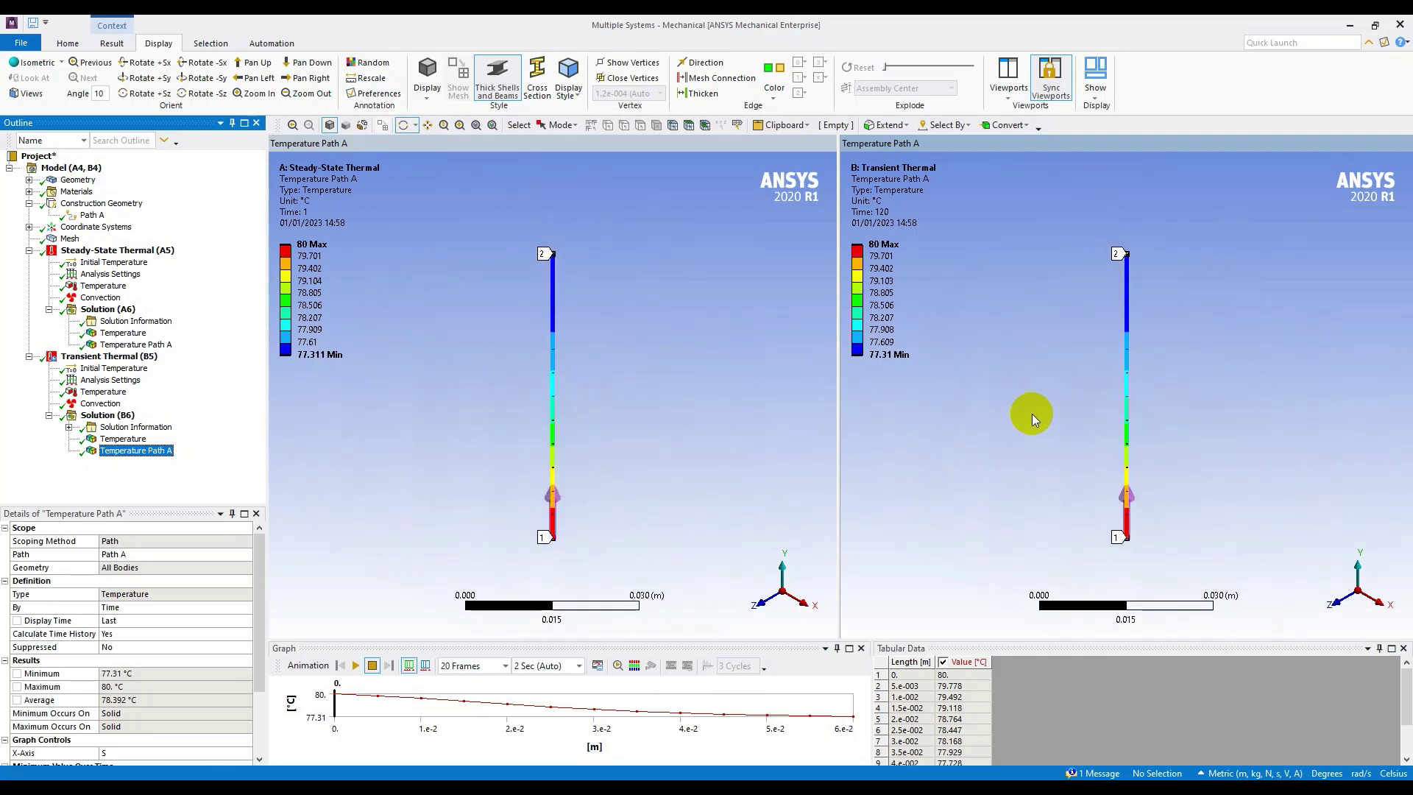
scroll(1032, 414, "up", 1)
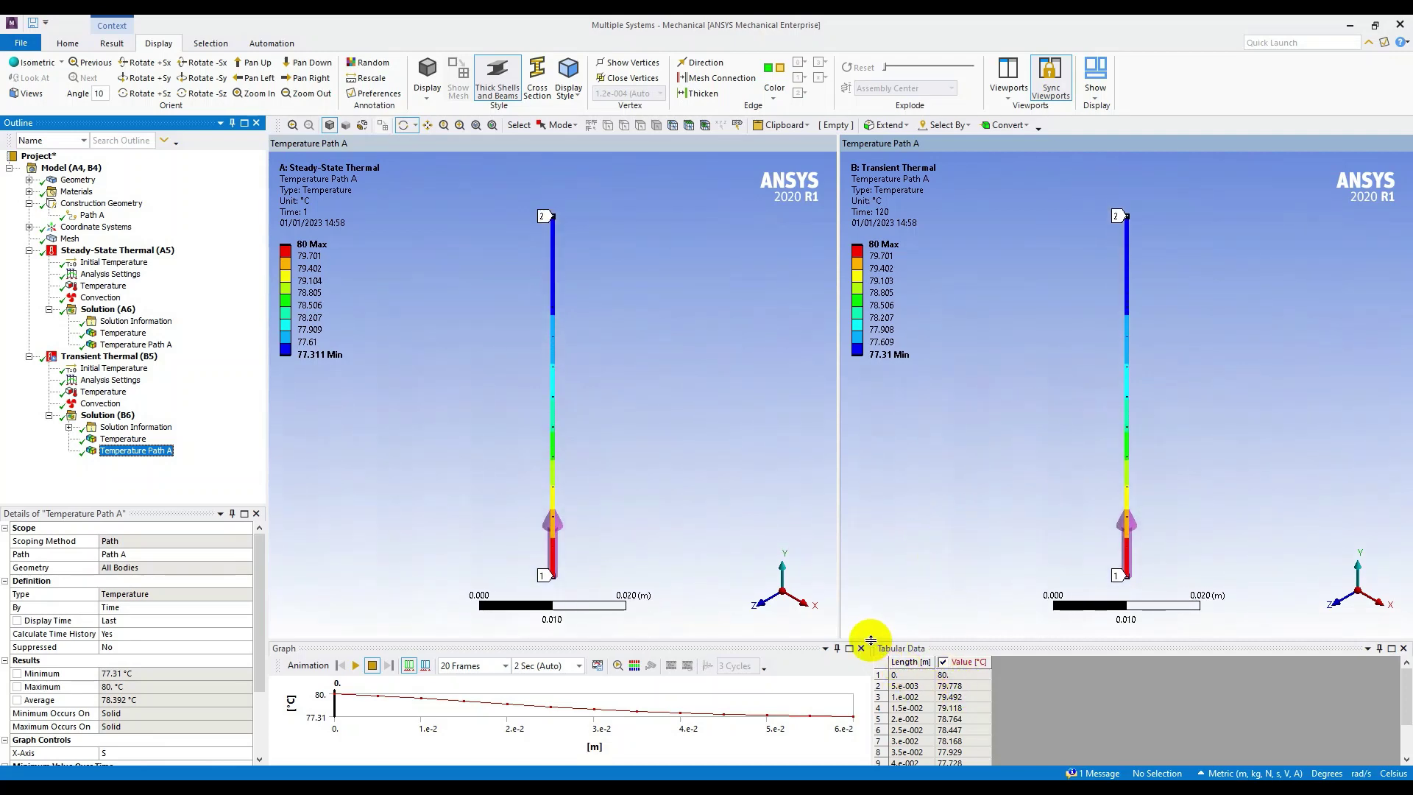
Enlarge the graph and tabular data area and compare the steady-state and transient temperature values along Path A.
left_click_drag(871, 639, 878, 566)
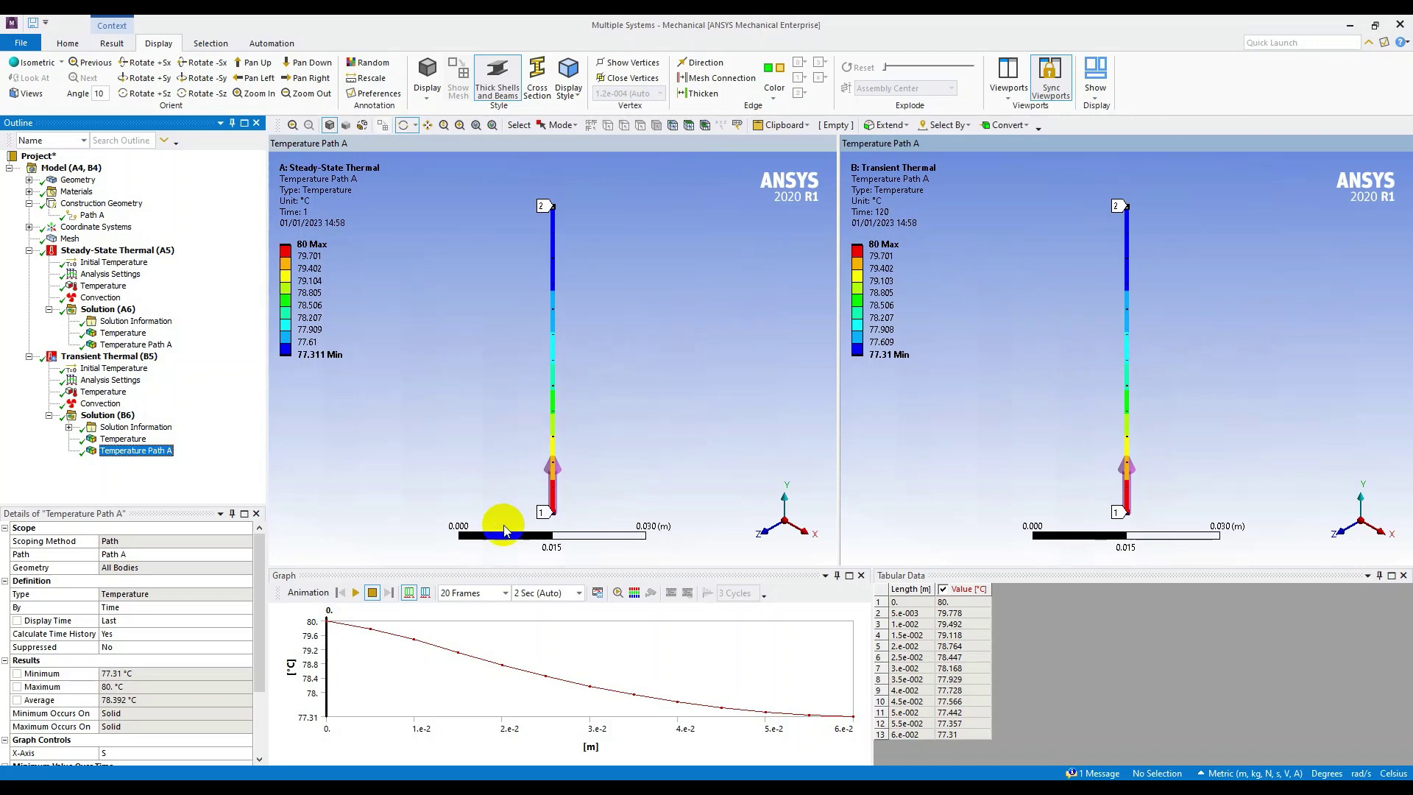
left_click(379, 443)
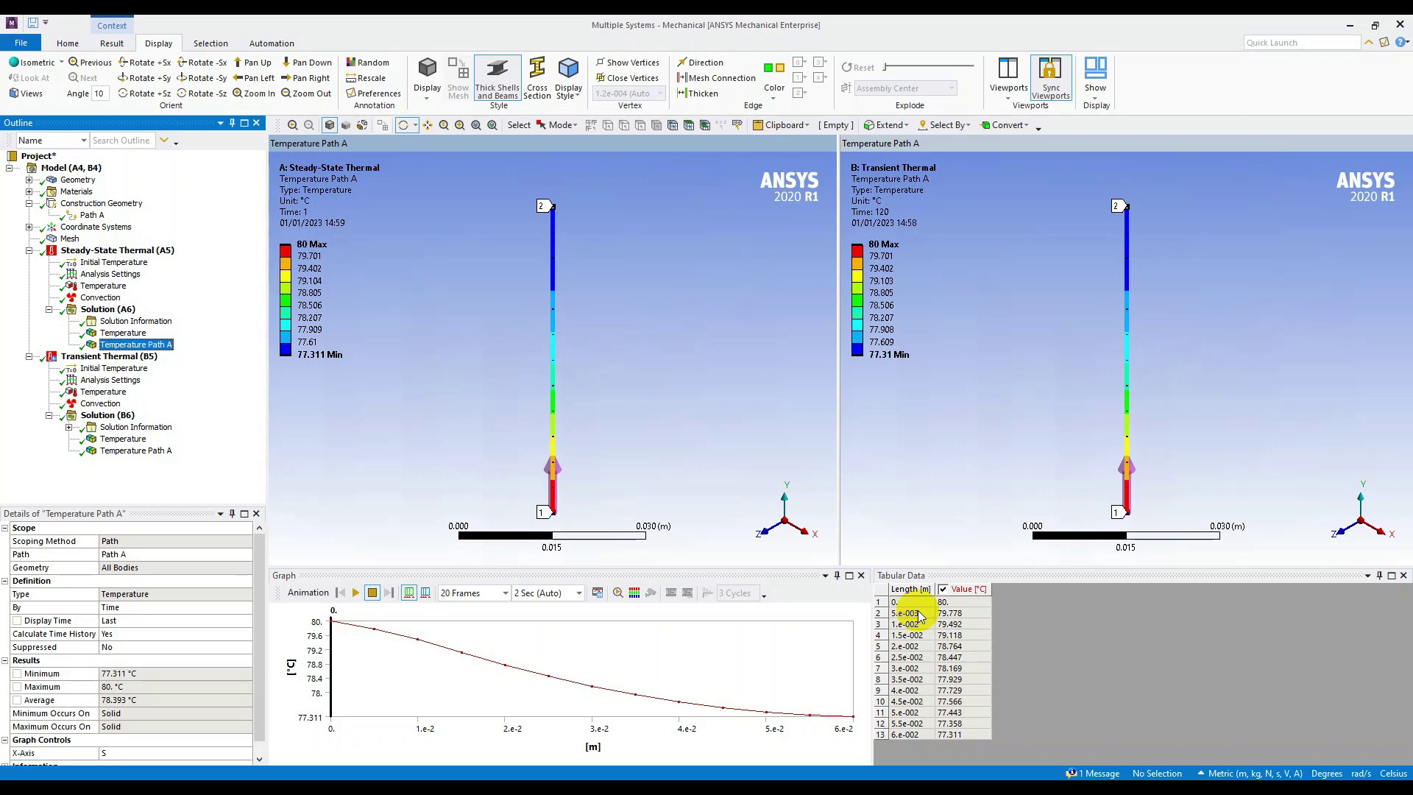
left_click(933, 474)
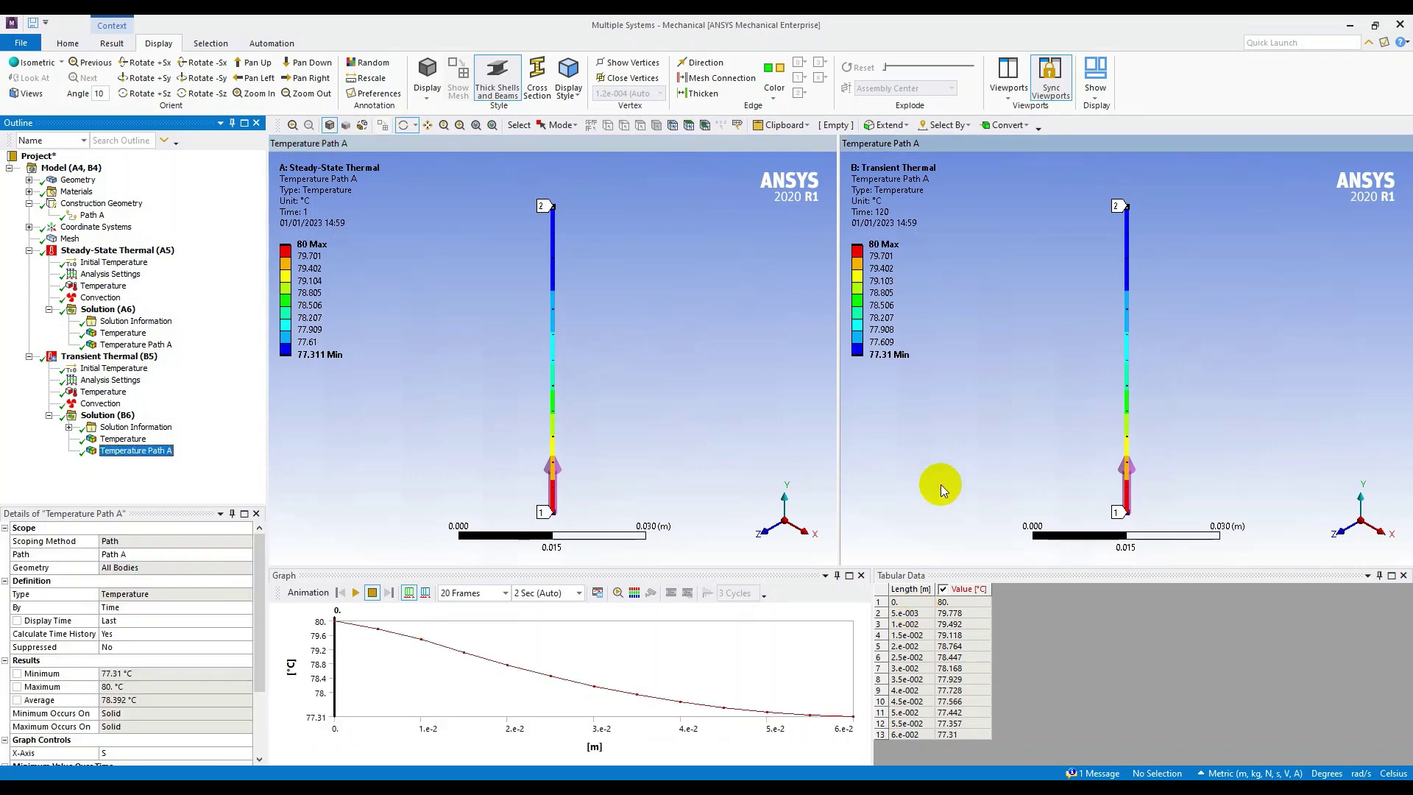
middle_click_drag(1198, 396, 1049, 289)
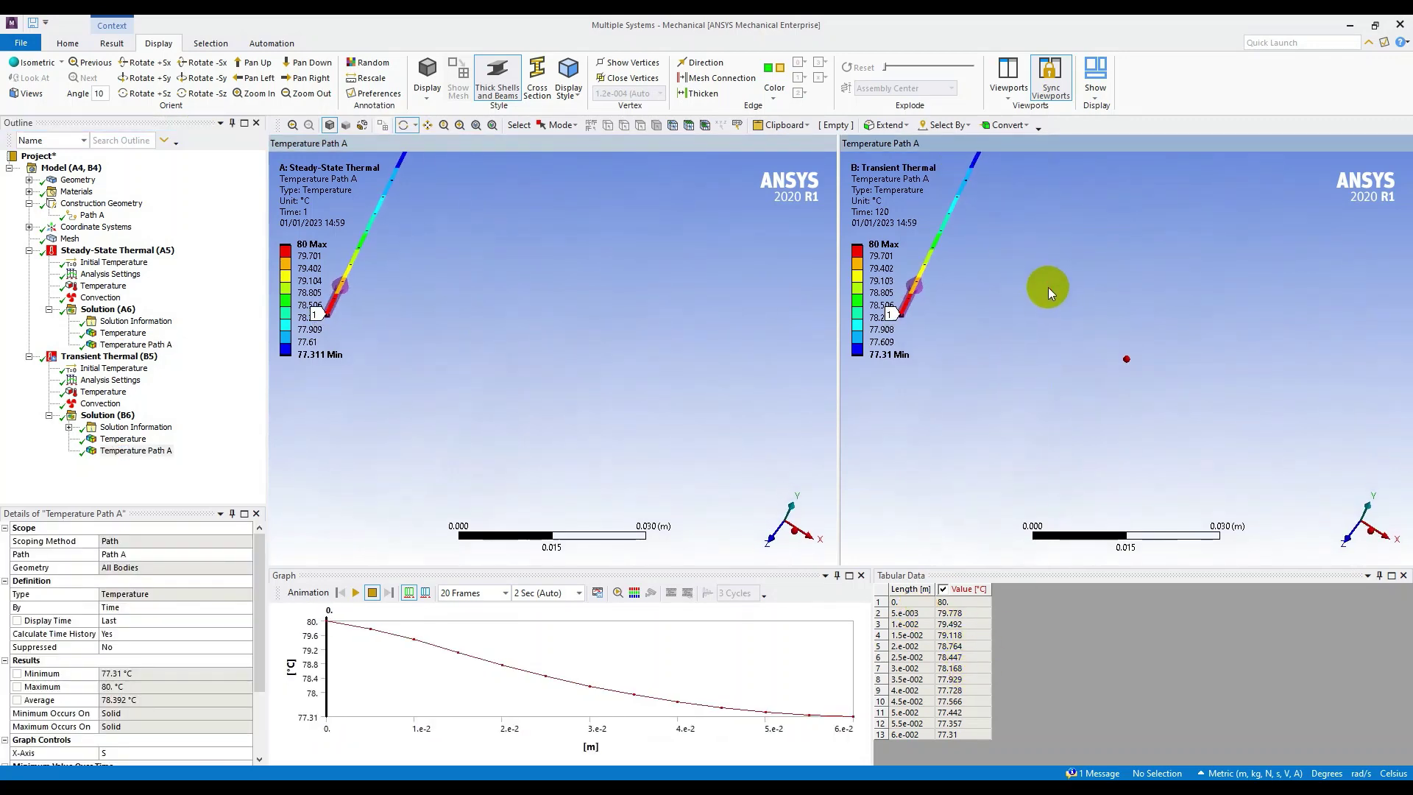
left_click(1368, 537)
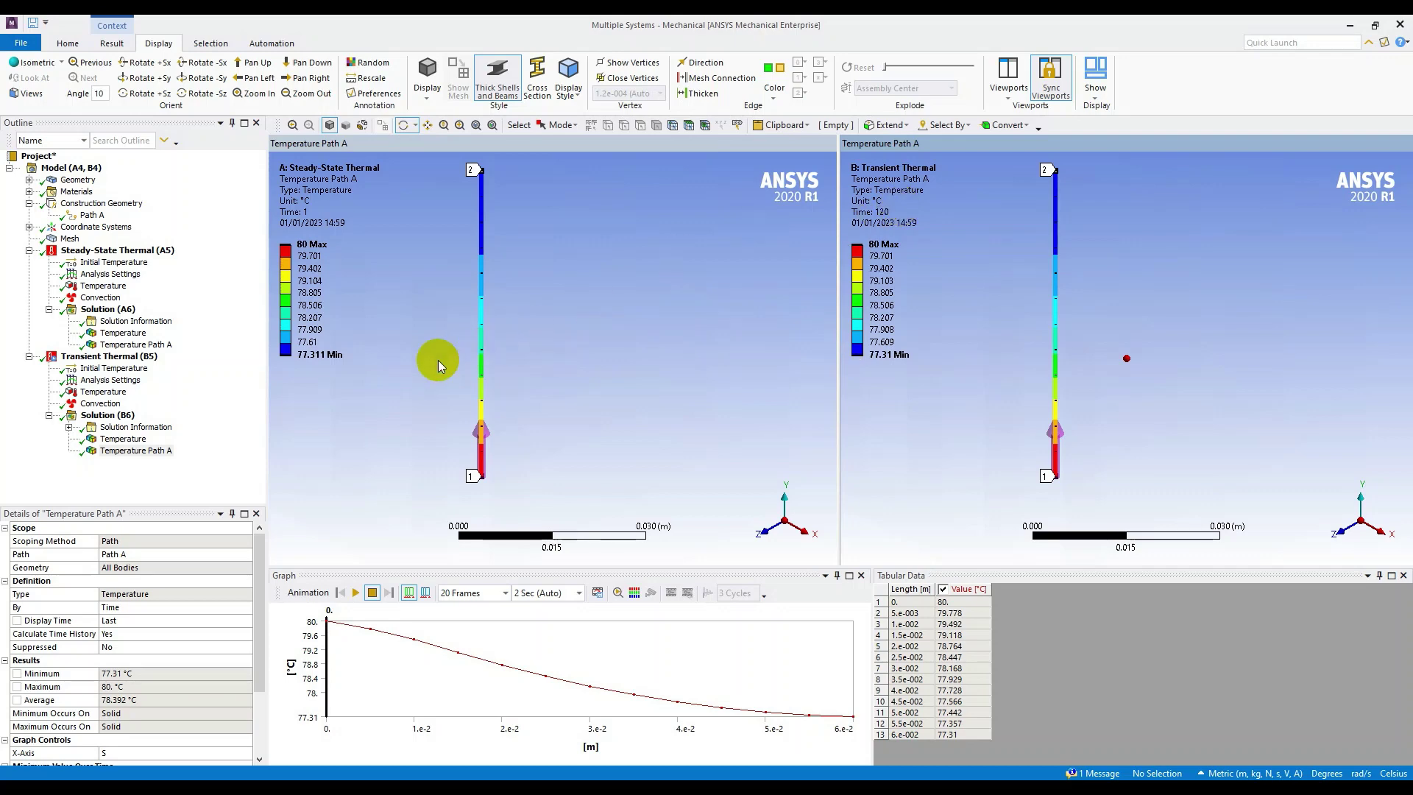
Show the full-body Temperature results of both analyses side by side again, with the transient result's time history graphed.
left_click(123, 440)
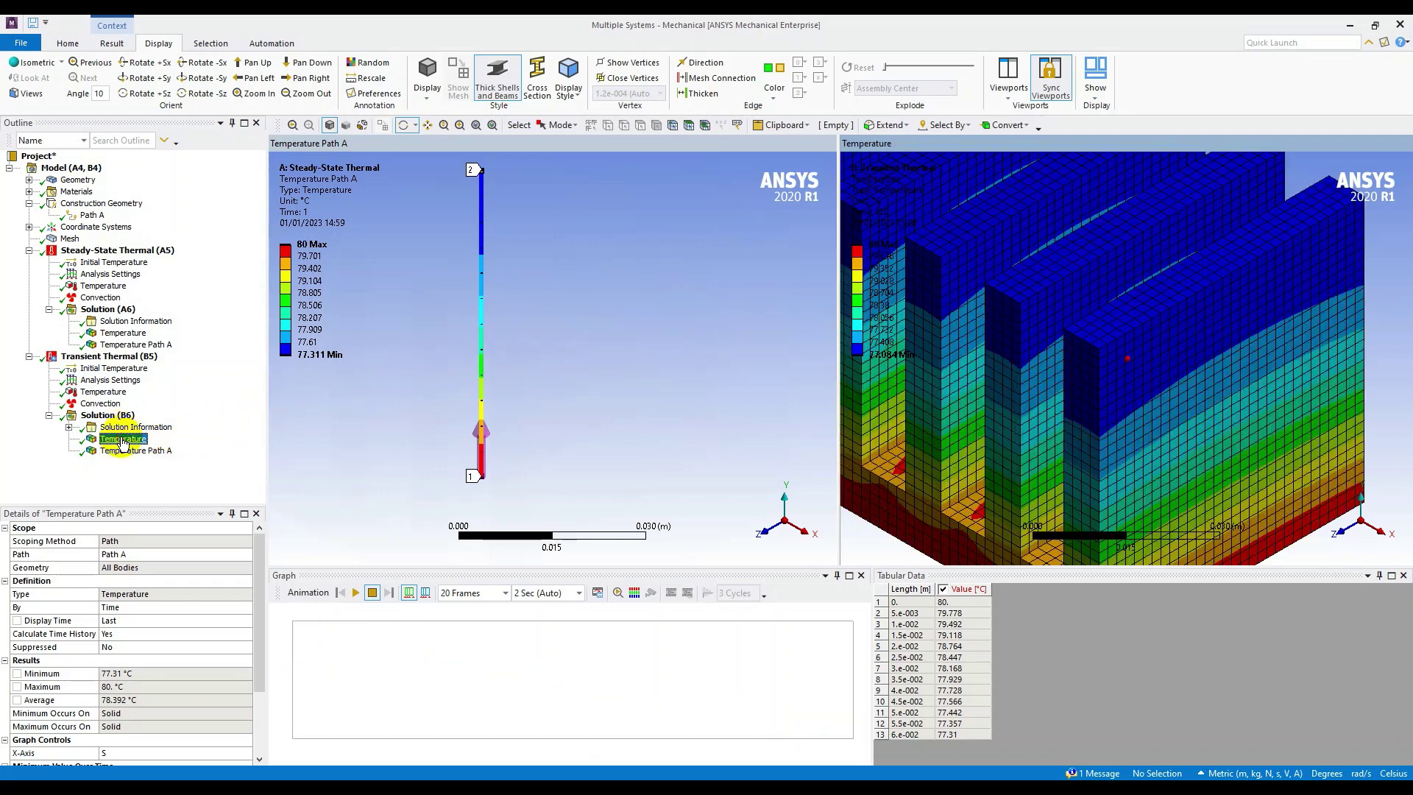
left_click(475, 430)
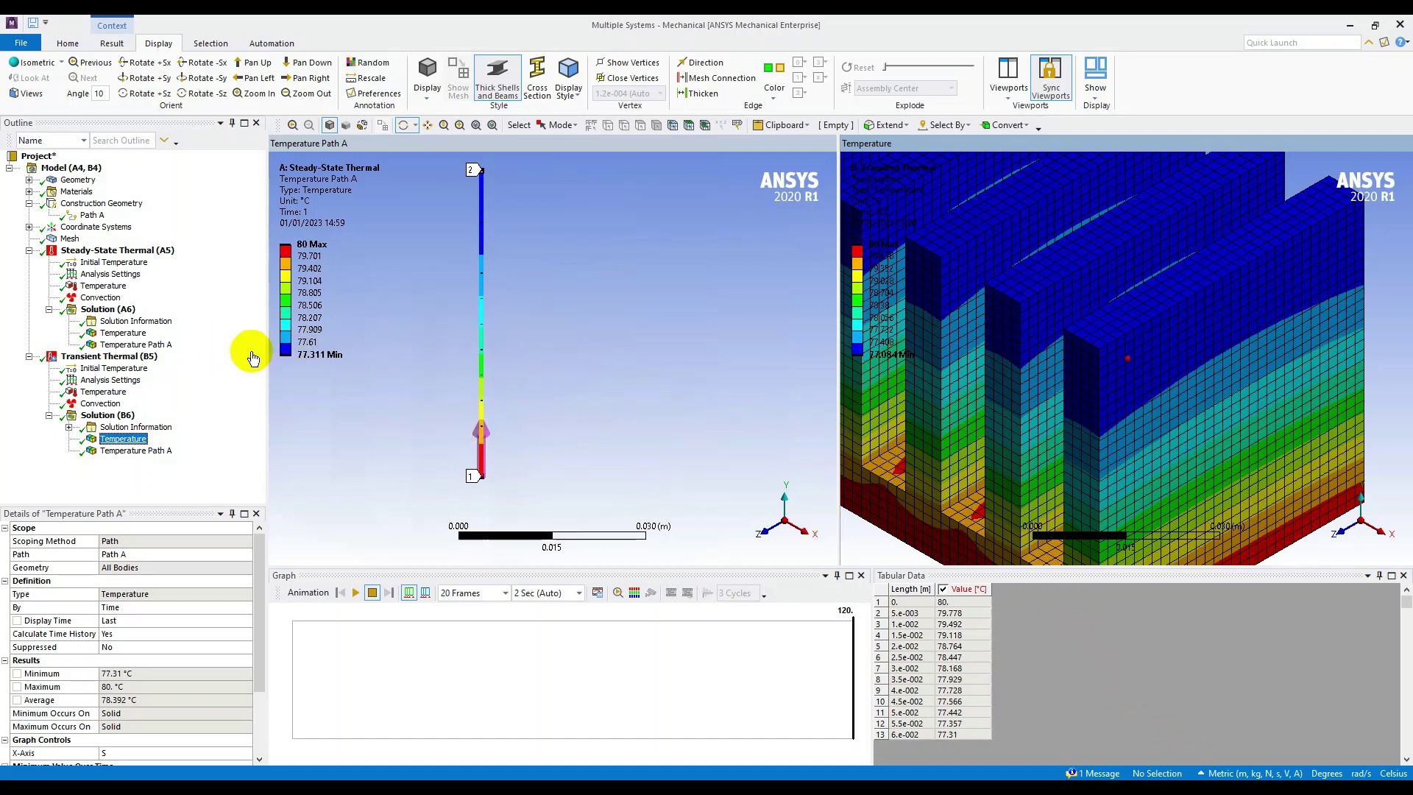
left_click(149, 344)
left_click(123, 332)
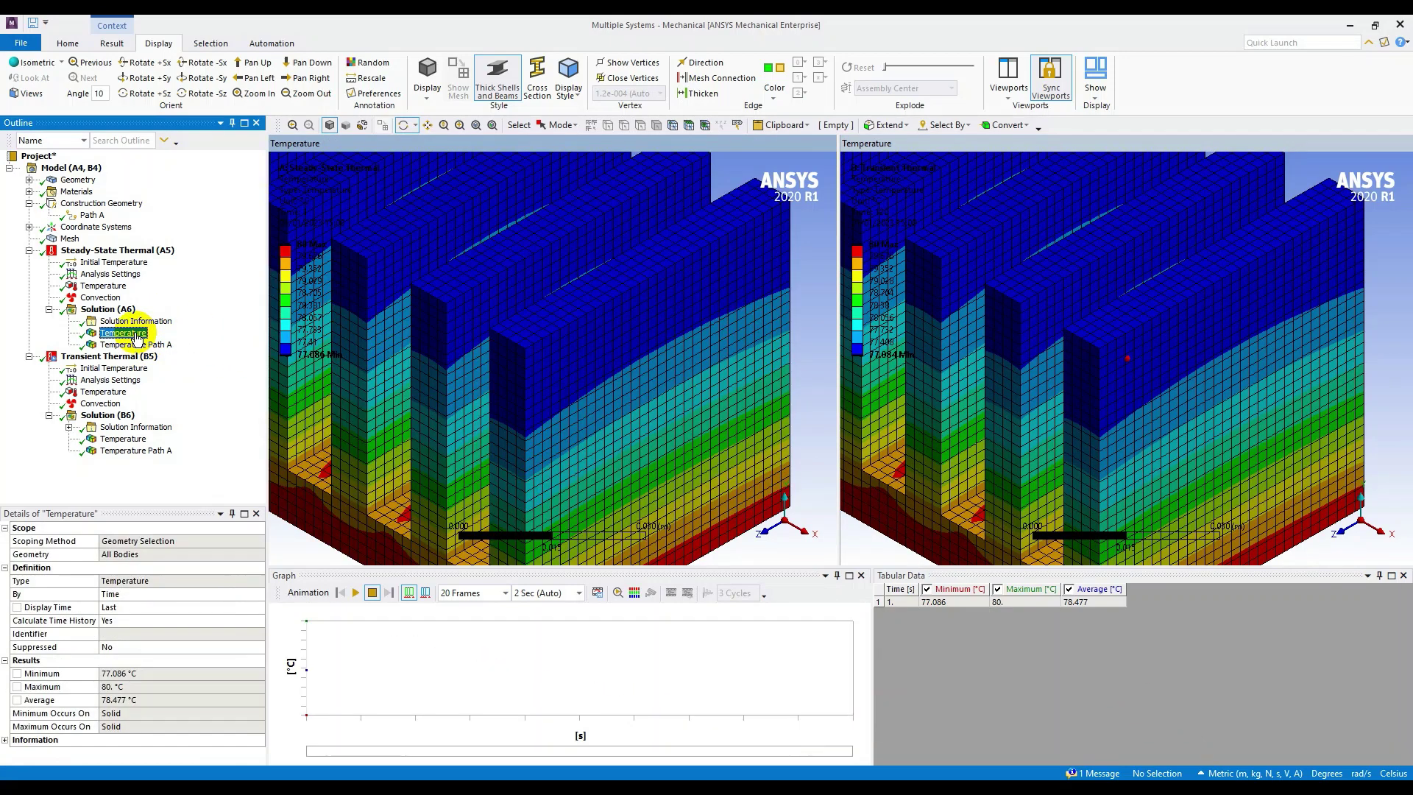
left_click(930, 422)
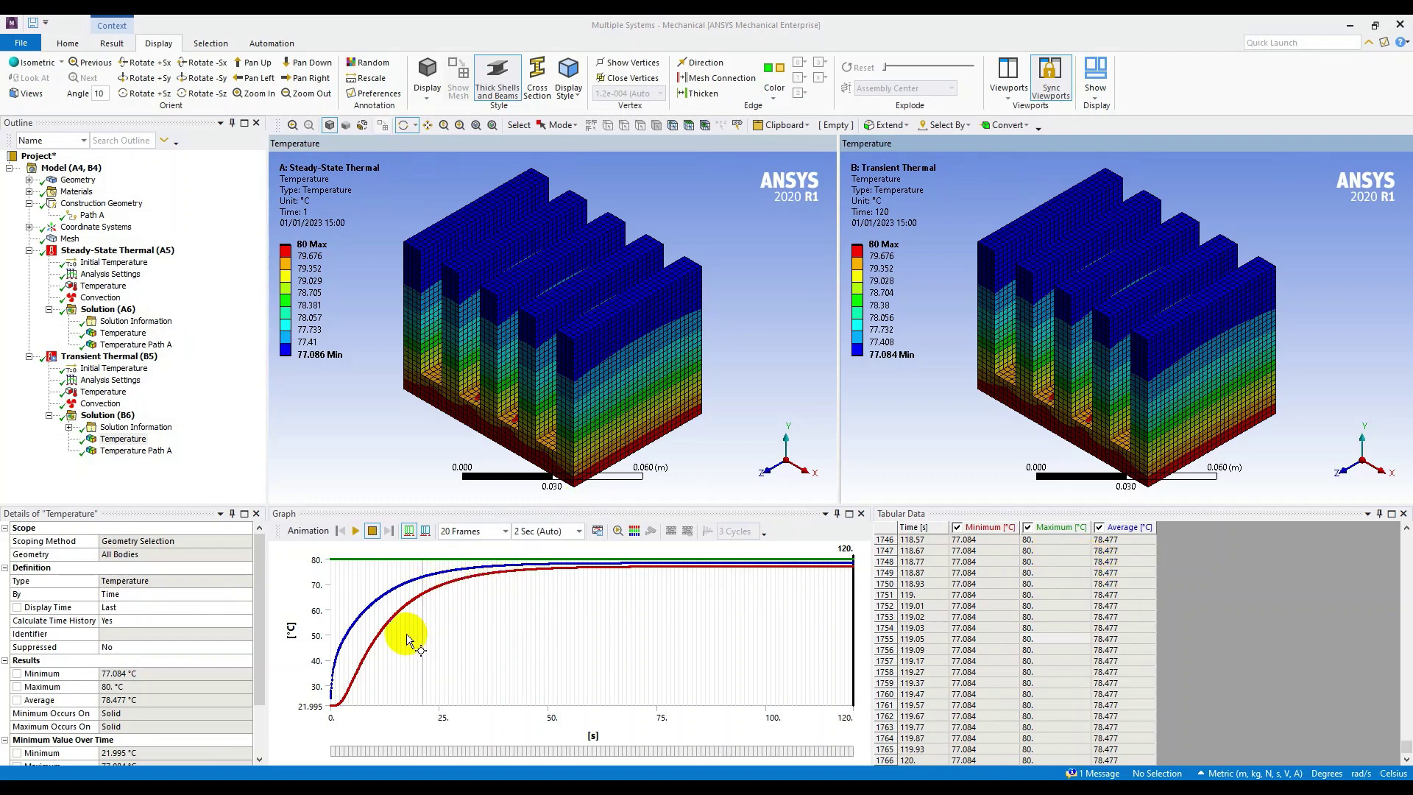
Examine the transient Temperature table from the 120 s row back through earlier times to find when the minimum temperature levels off.
left_click(1024, 708)
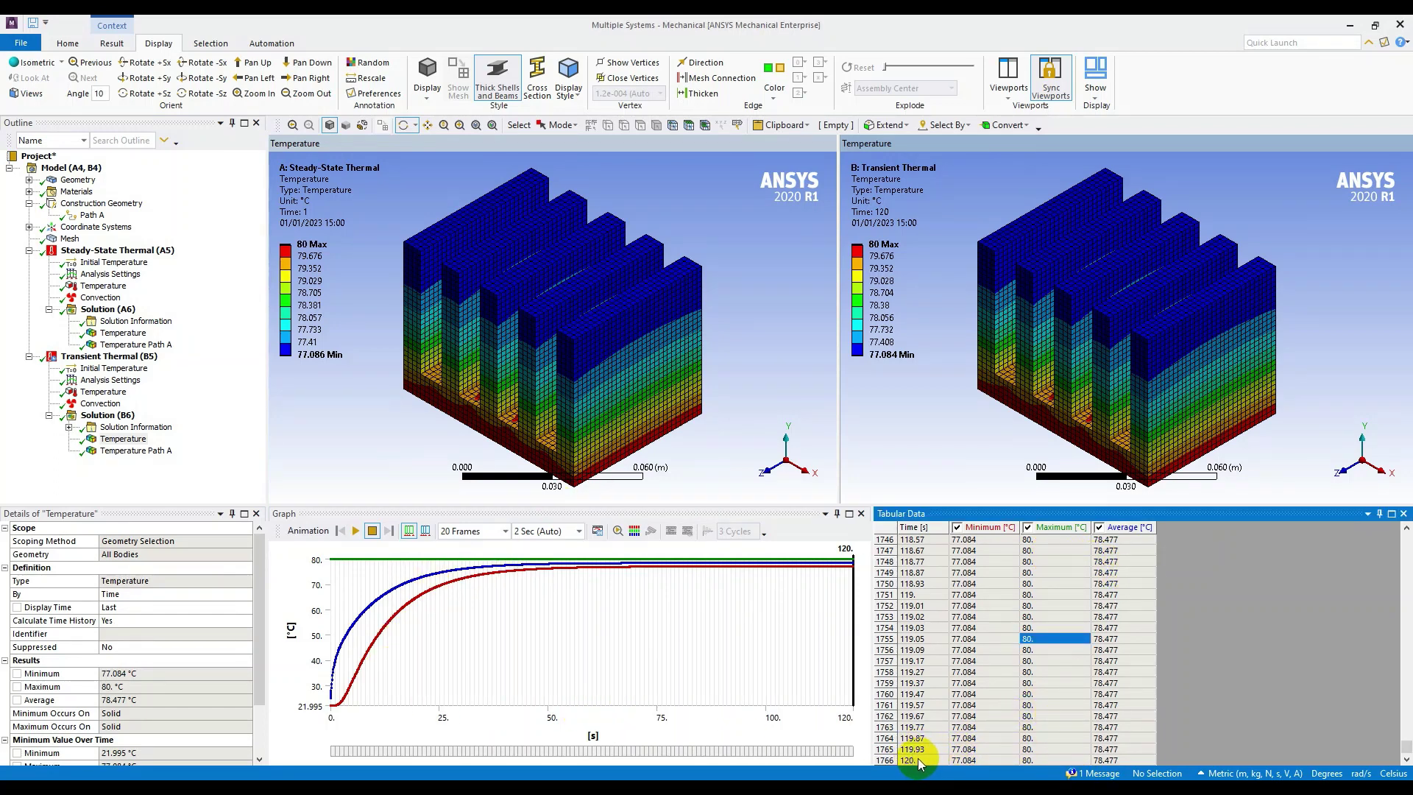
left_click(978, 760)
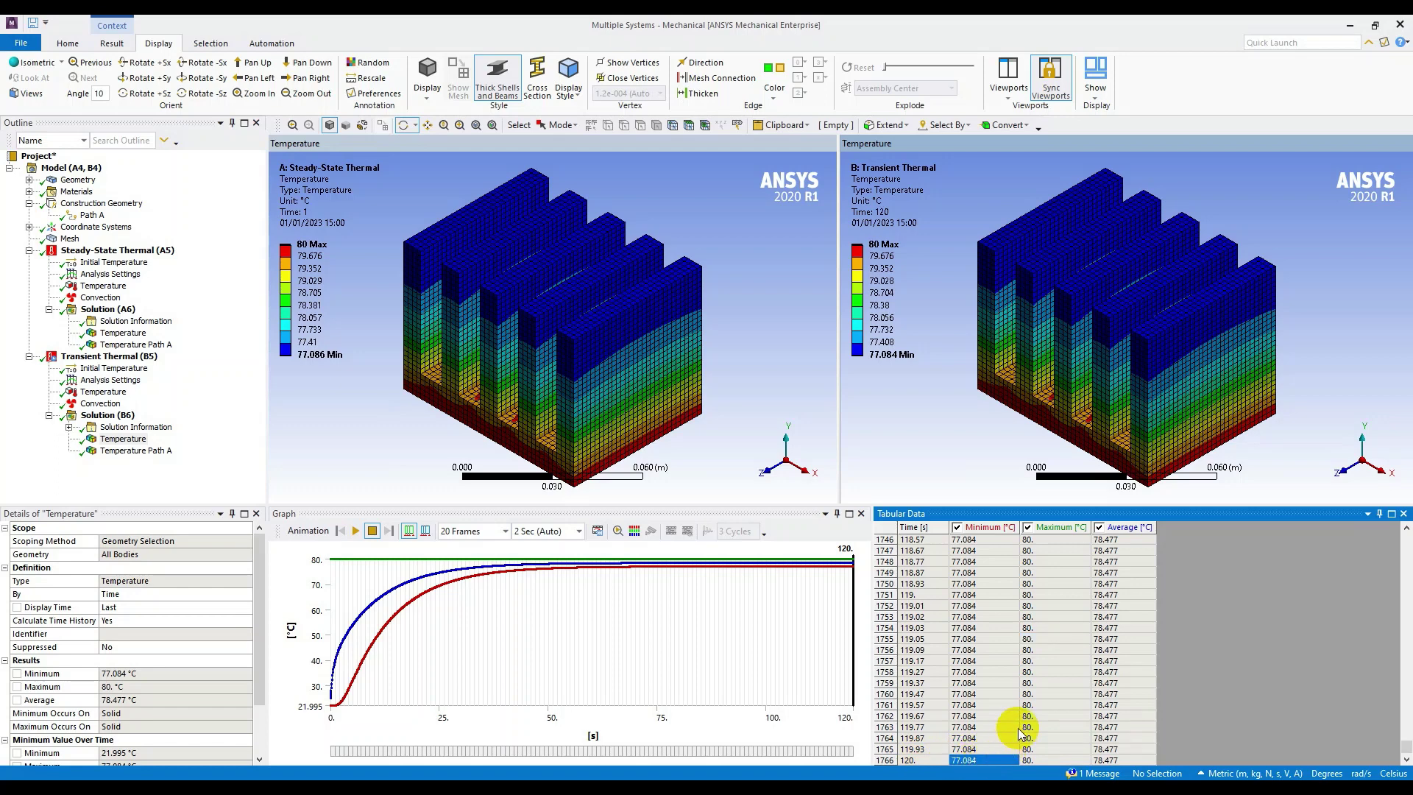
scroll(1003, 728, "up", 20)
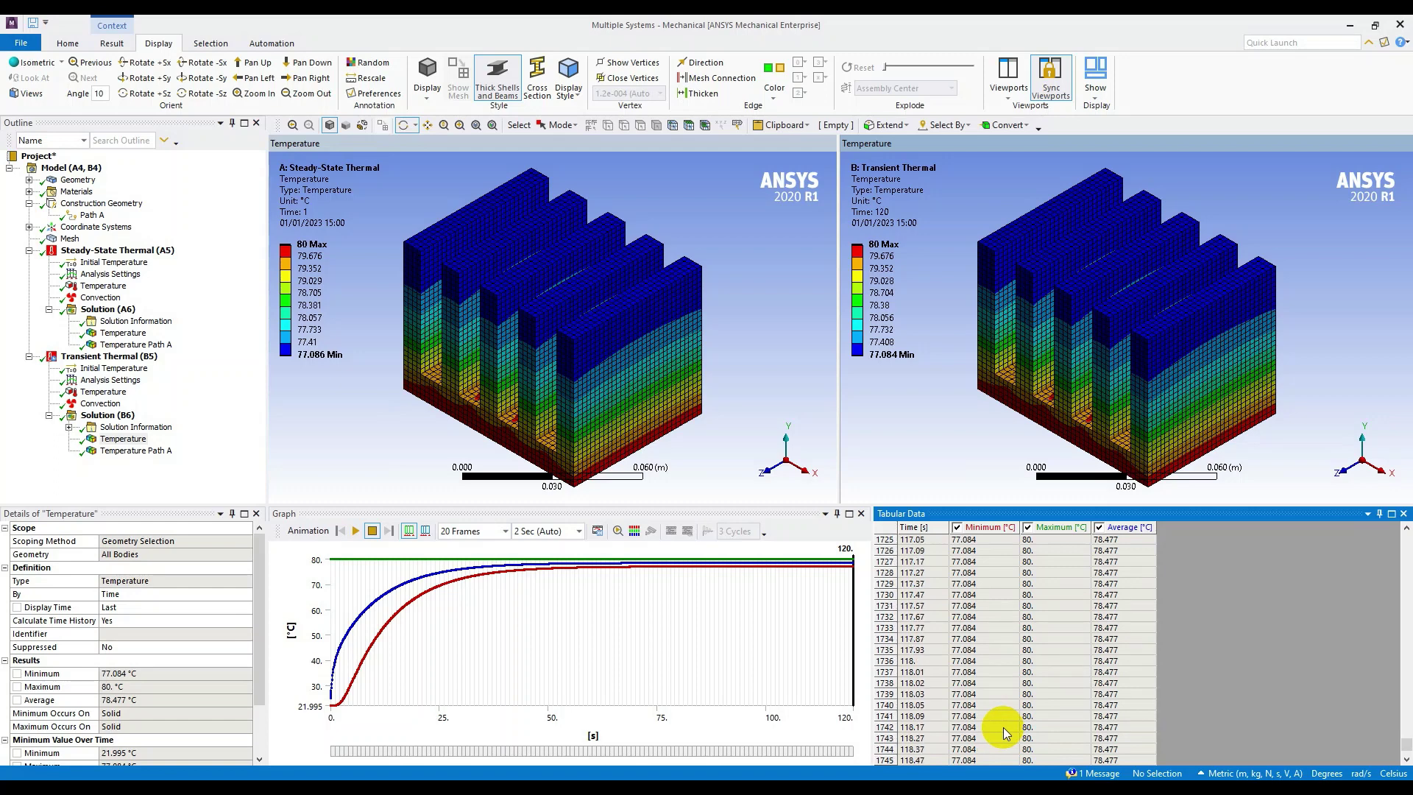
scroll(1003, 727, "up", 20)
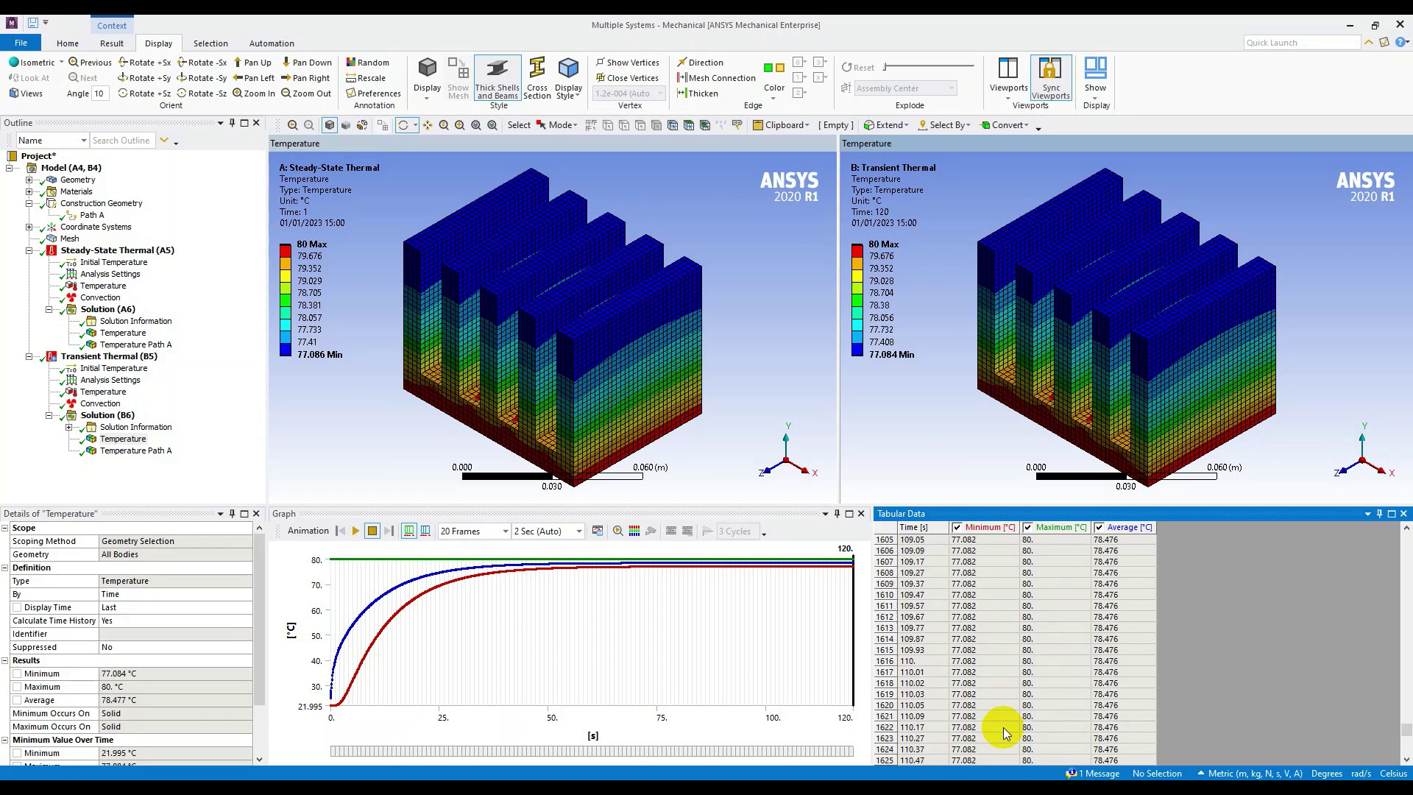
scroll(1004, 727, "up", 20)
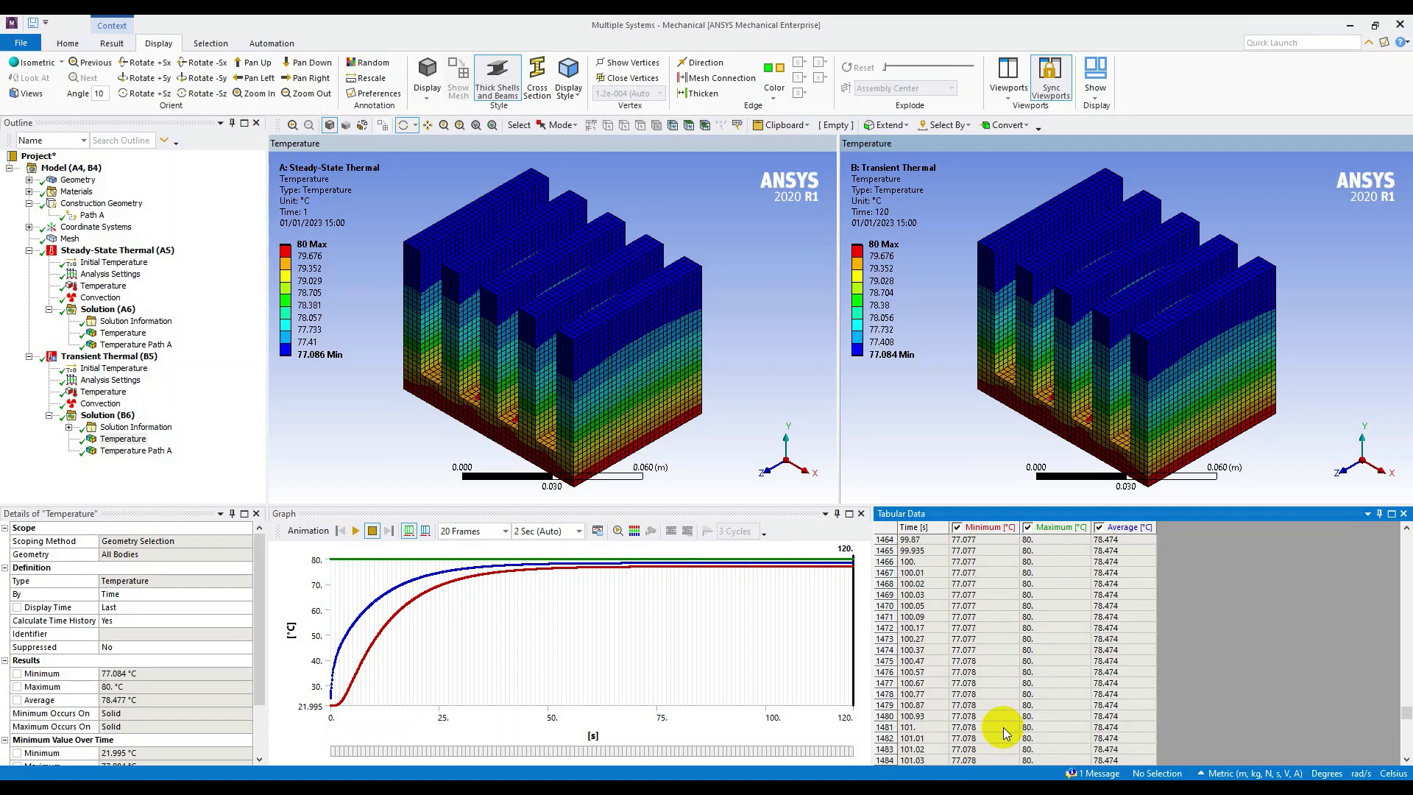
scroll(1004, 727, "up", 14)
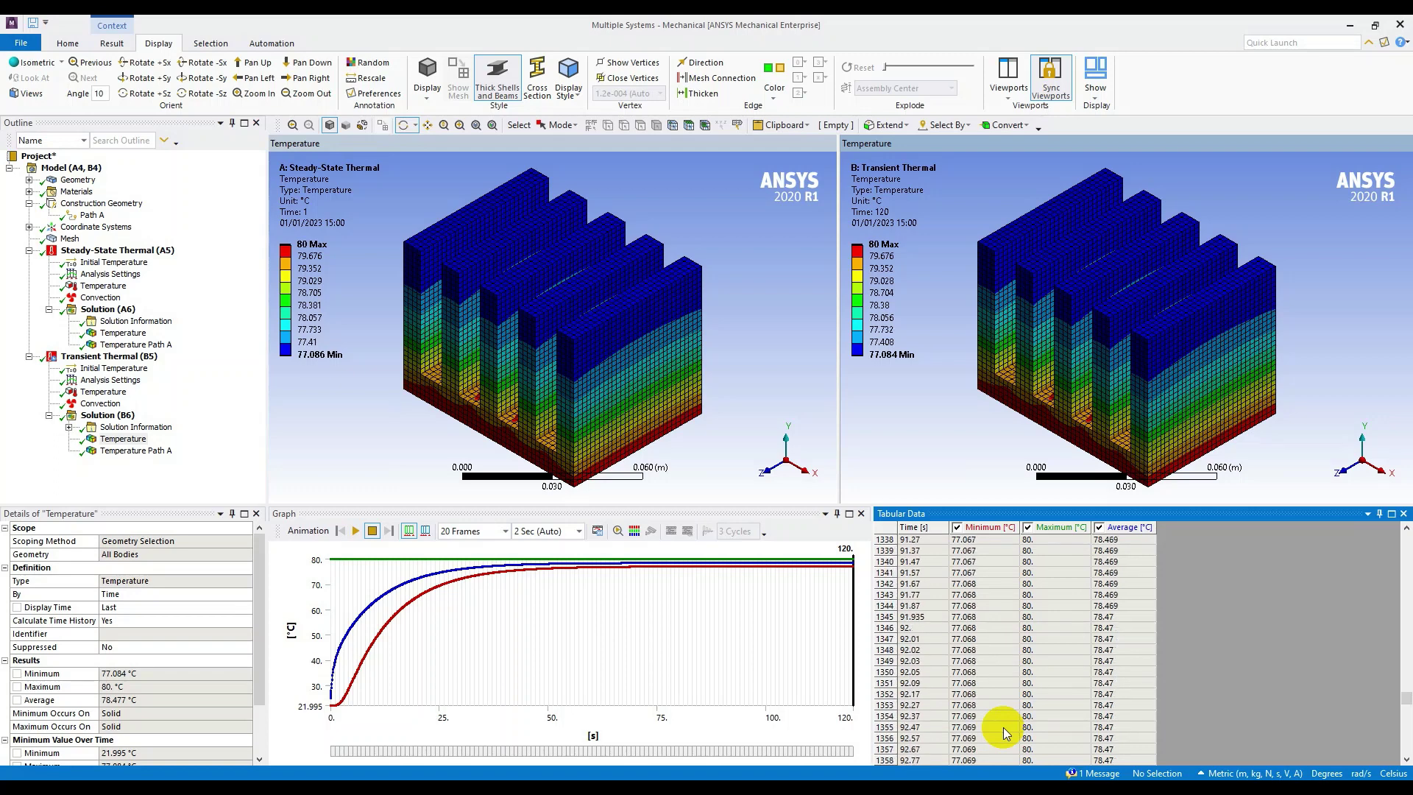
scroll(1003, 727, "up", 19)
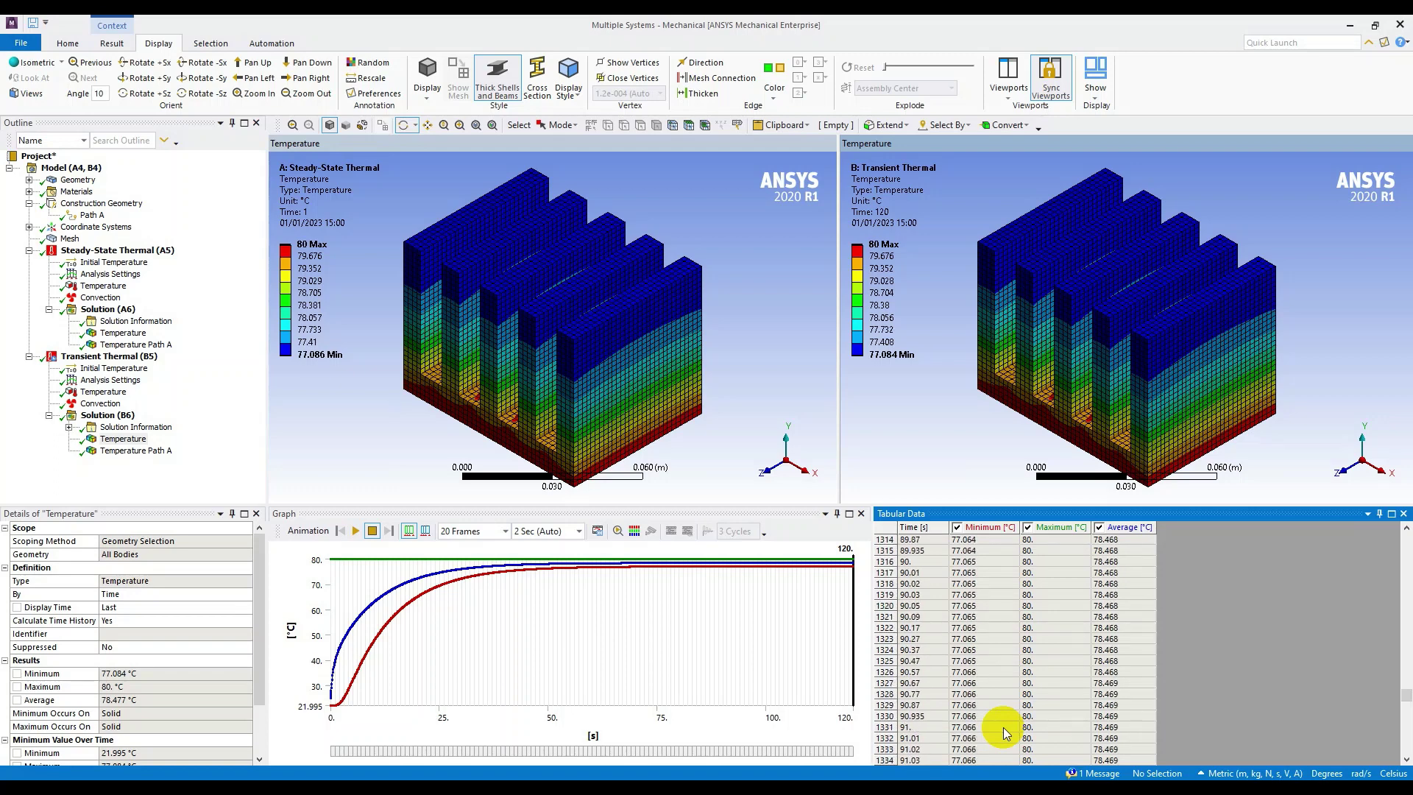
scroll(1004, 727, "up", 20)
scroll(1004, 727, "up", 20)
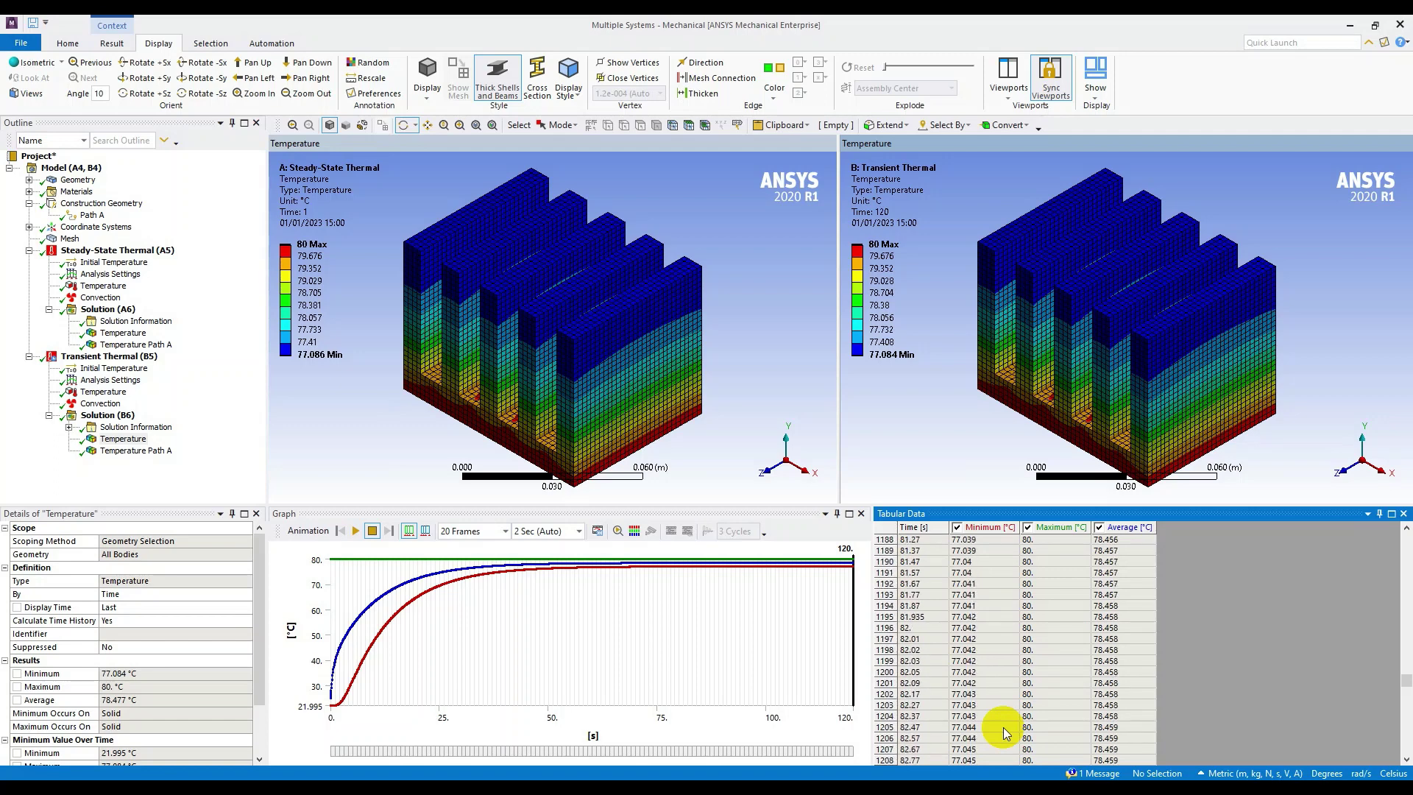
scroll(1003, 727, "up", 20)
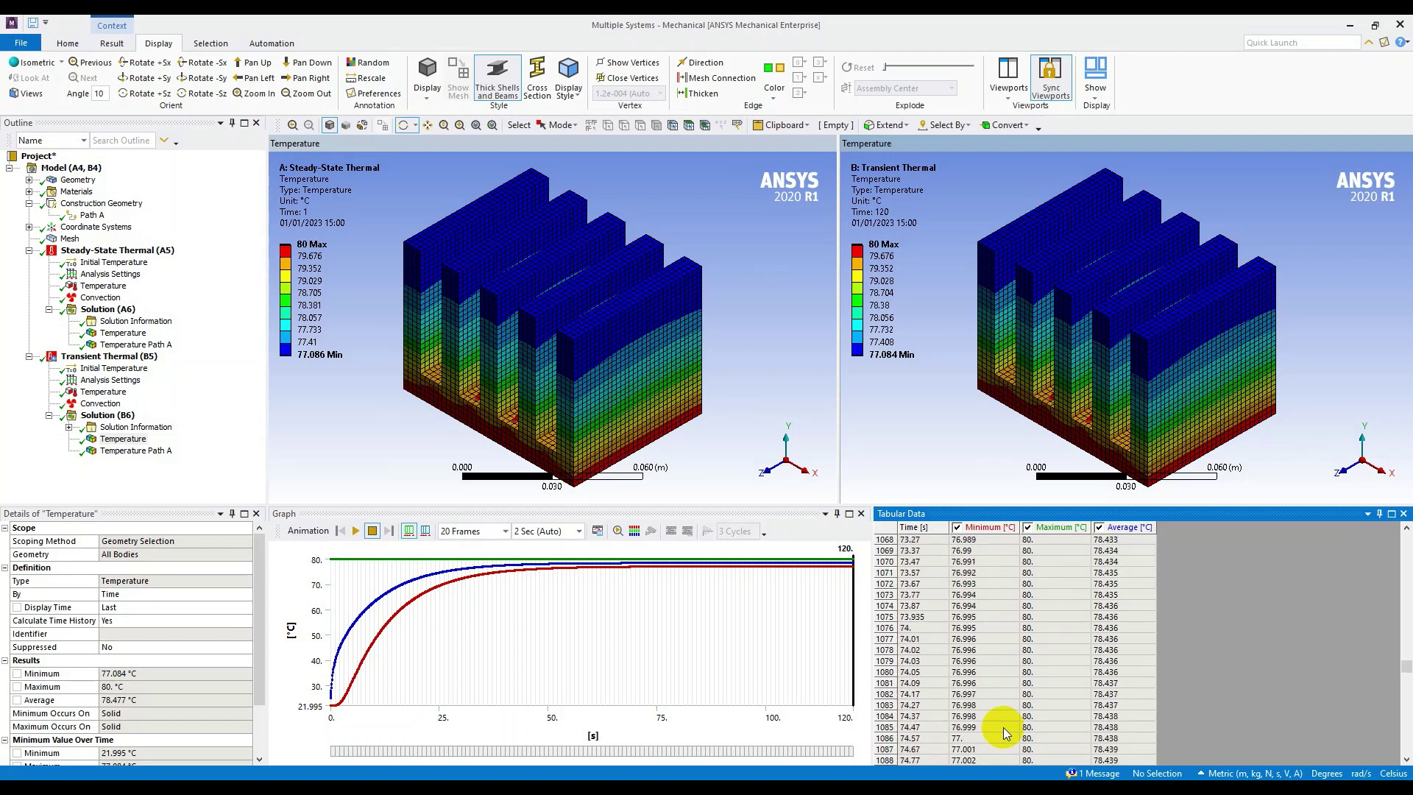
scroll(1003, 727, "down", 7)
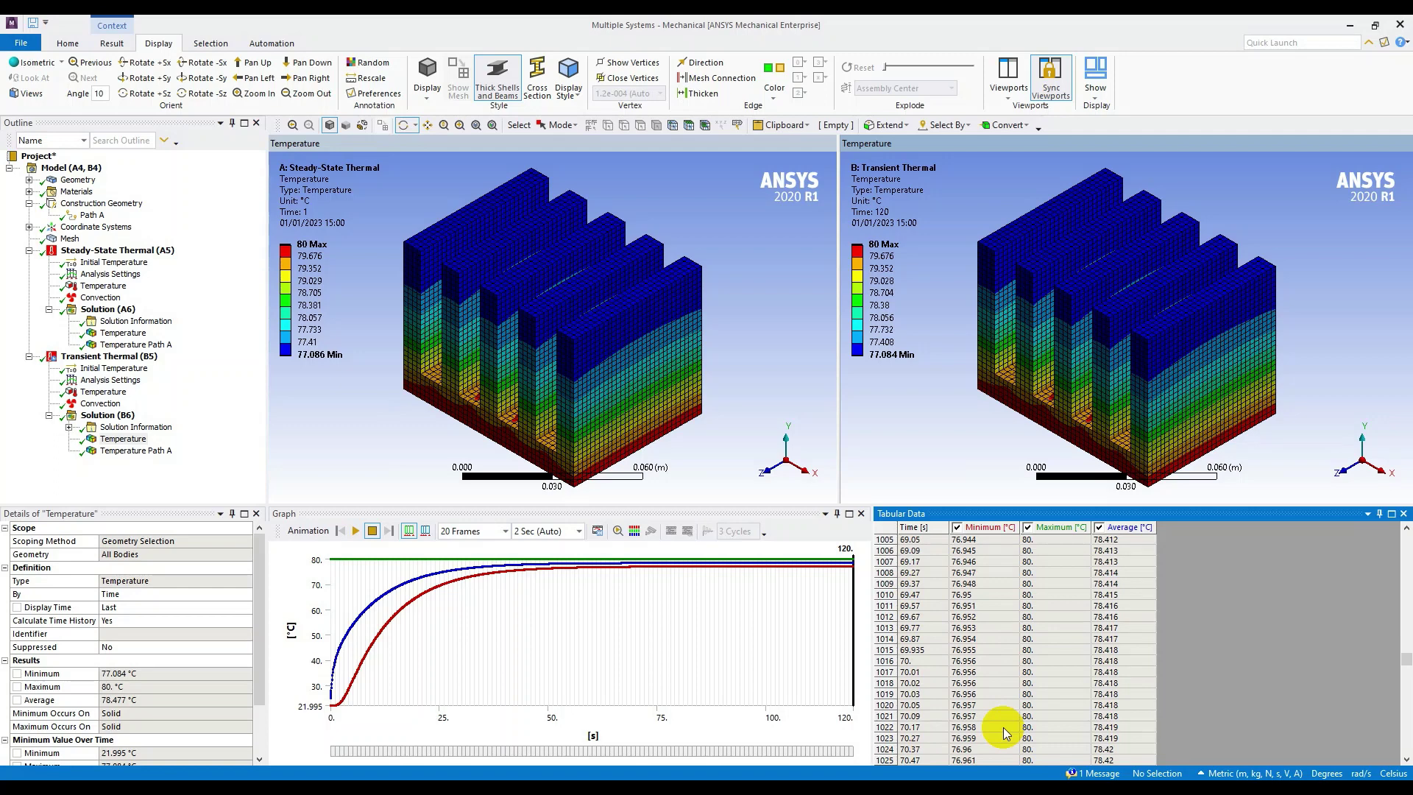
scroll(1003, 726, "down", 14)
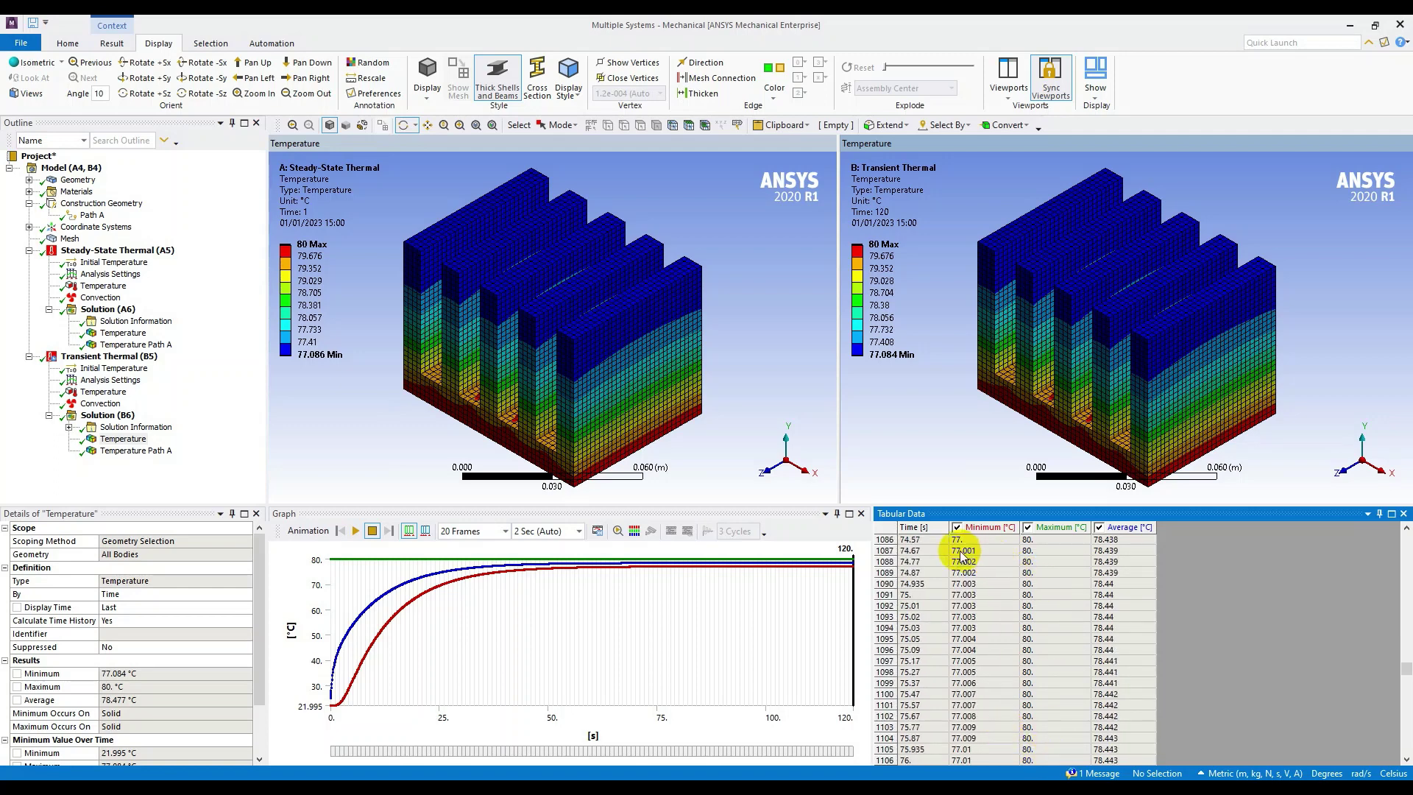
scroll(964, 559, "up", 1)
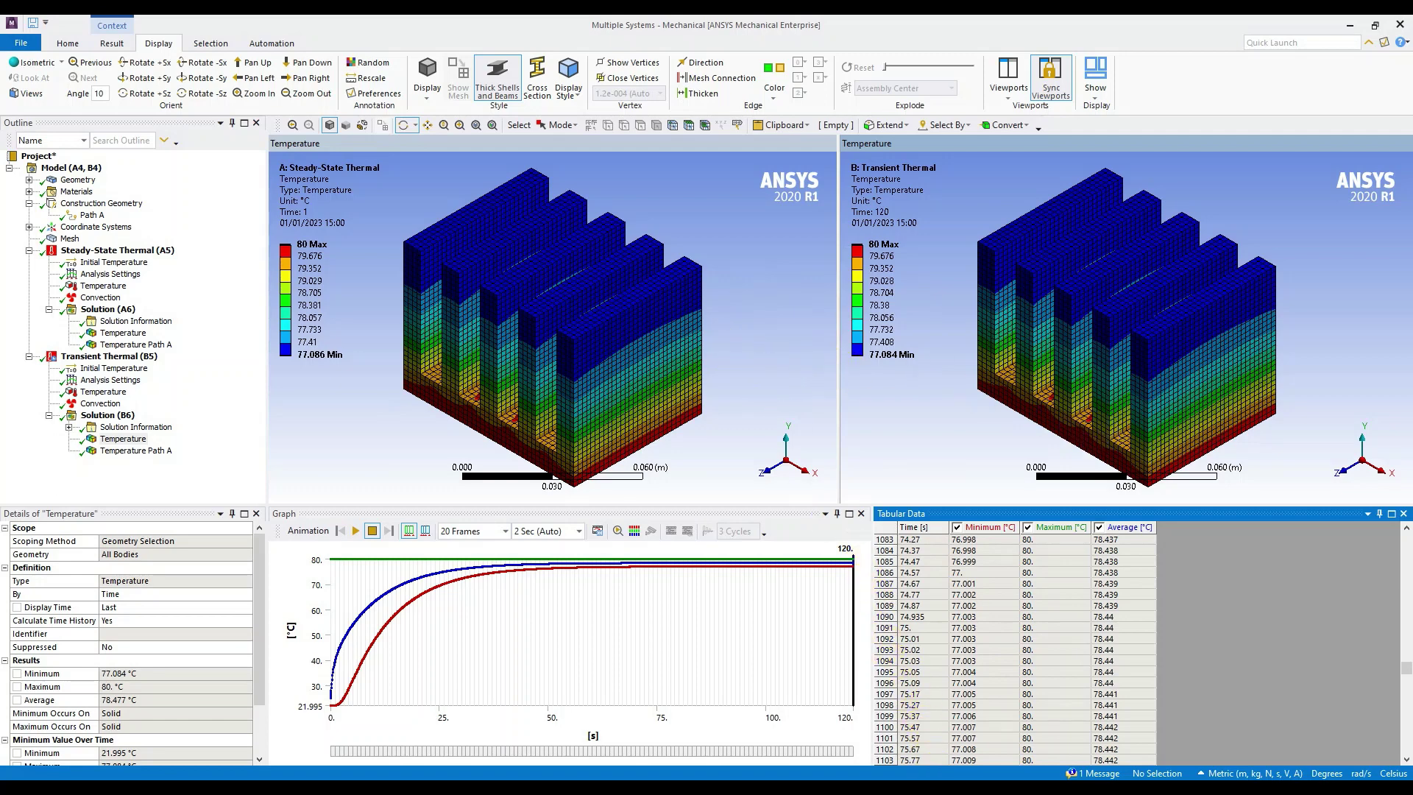
Switch to the PowerPoint slide summarizing the steady-state and transient fin analysis steps.
left_click(1030, 791)
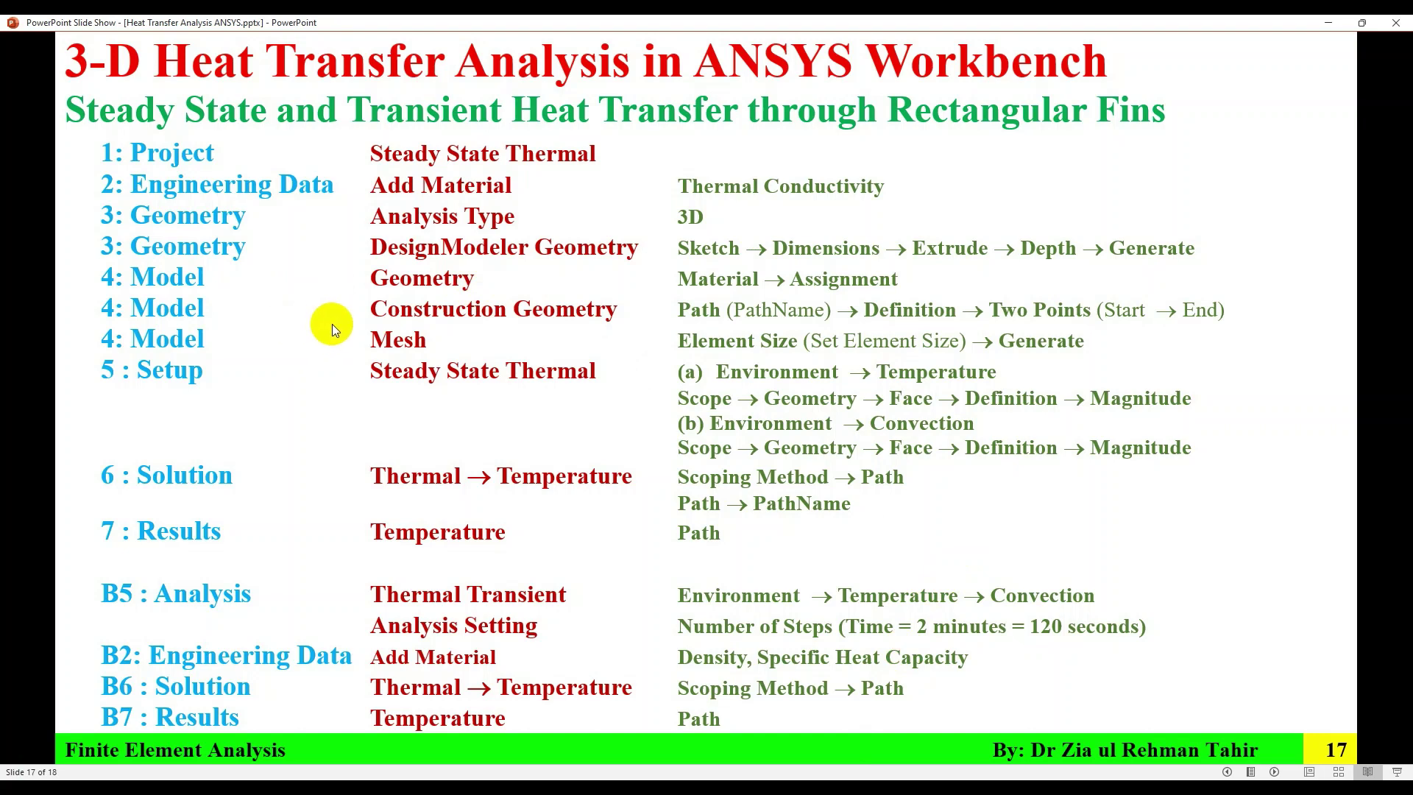